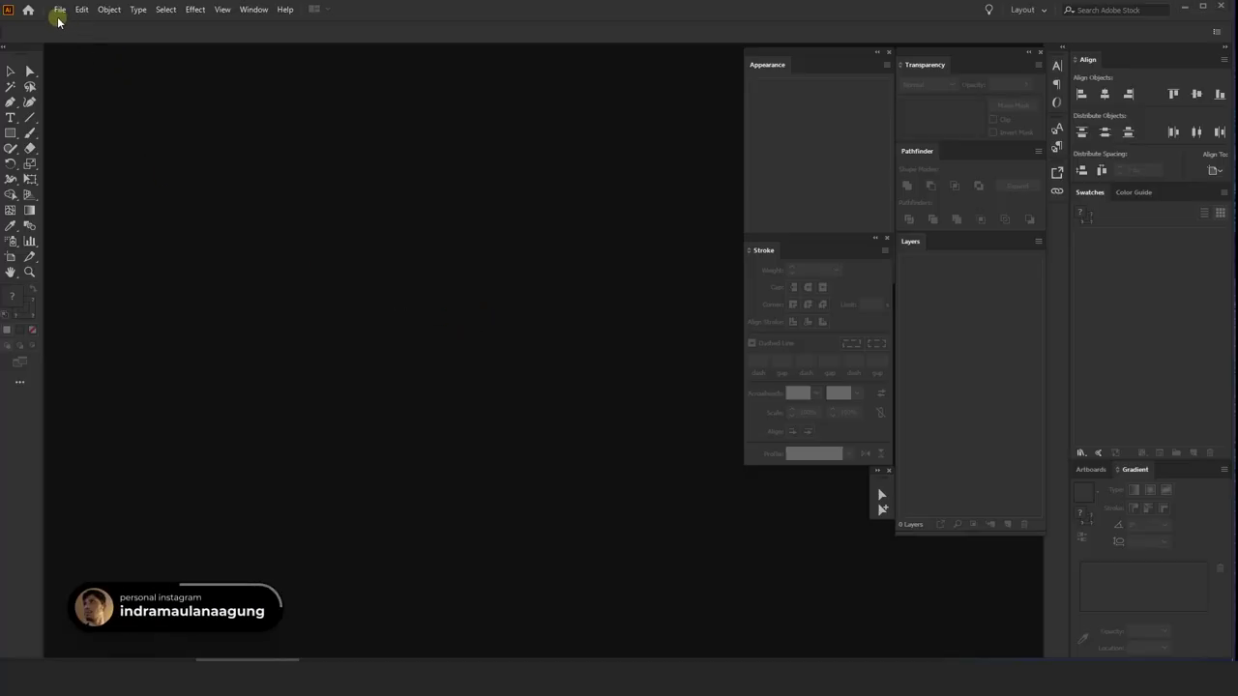
Create a new Web-Large RGB document 595.28 px wide by 841.89 px tall.
left_click(56, 11)
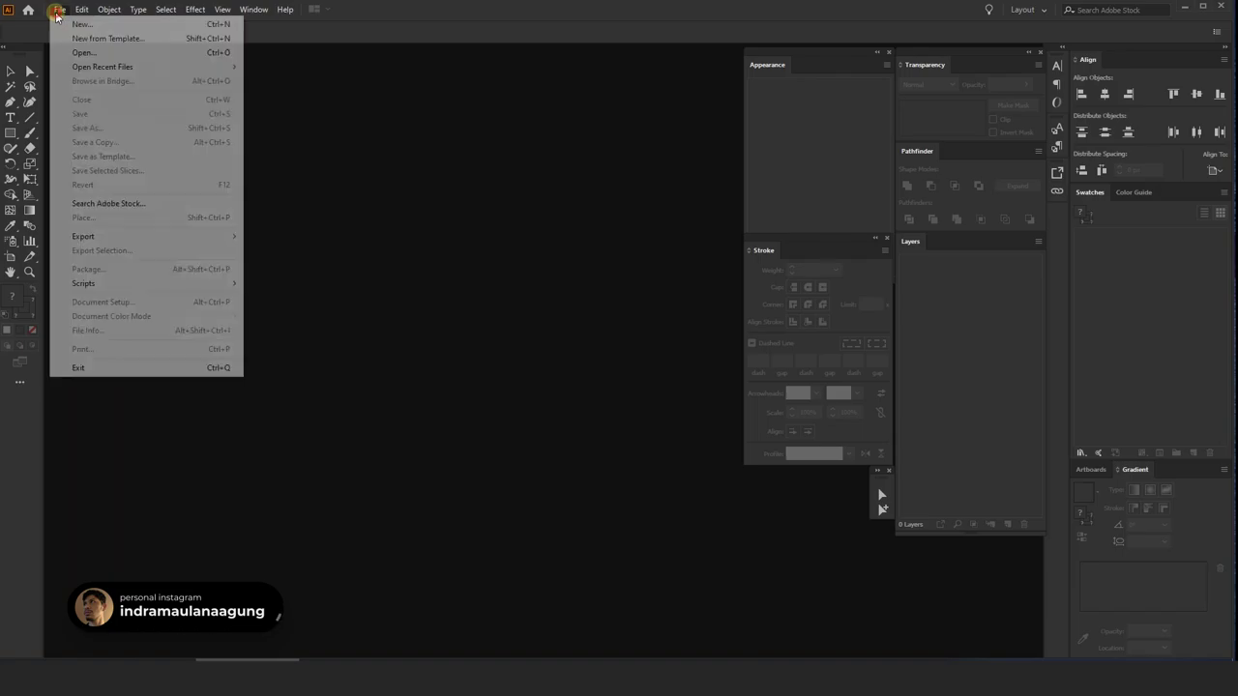
left_click(58, 22)
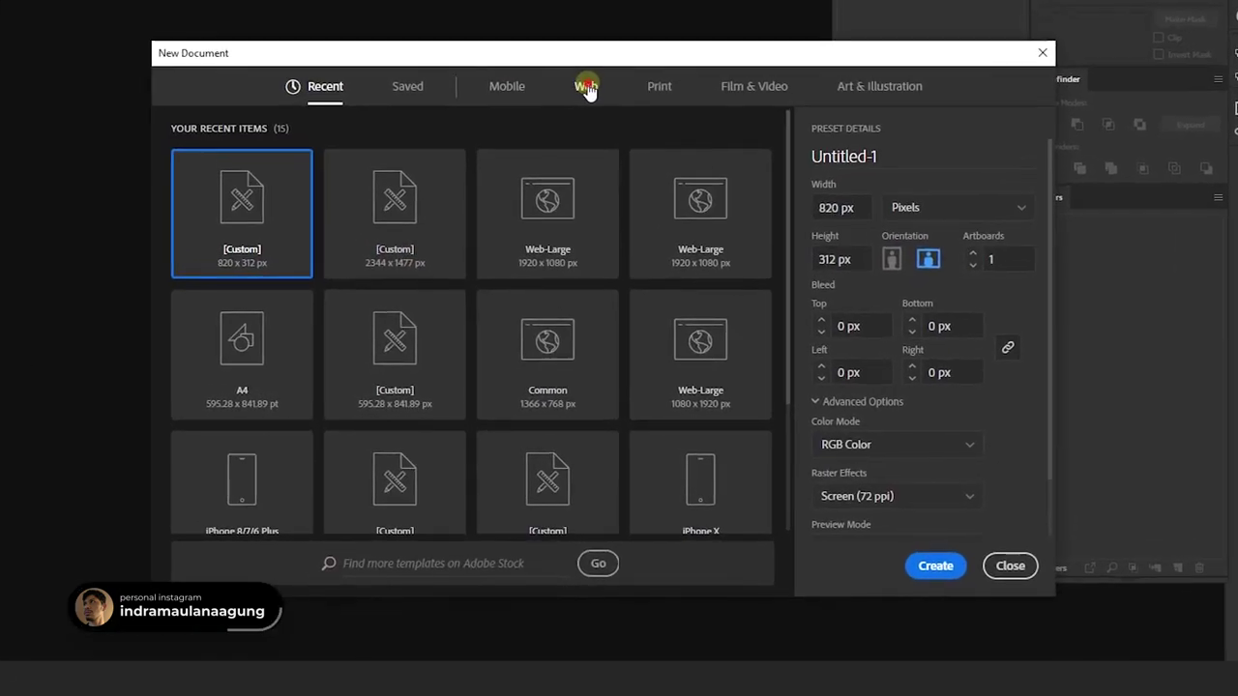
left_click(586, 85)
left_click(386, 216)
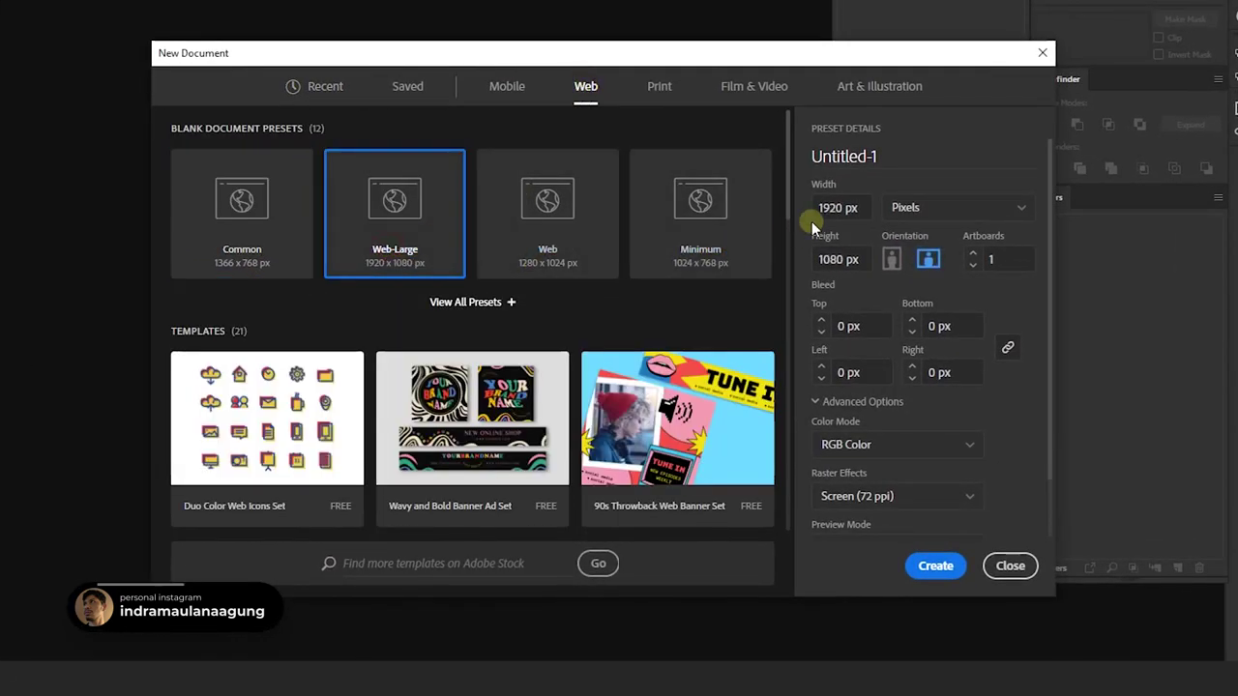
left_click_drag(861, 205, 772, 221)
type("595.28")
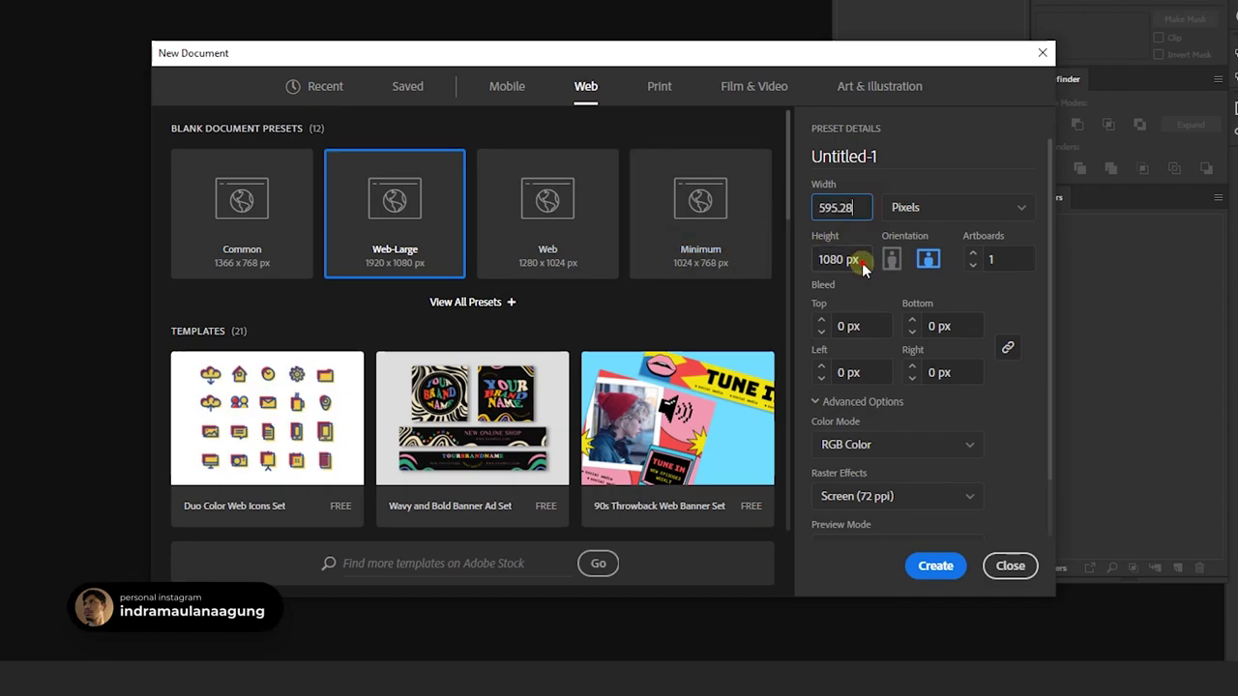
left_click_drag(864, 261, 691, 268)
type("84")
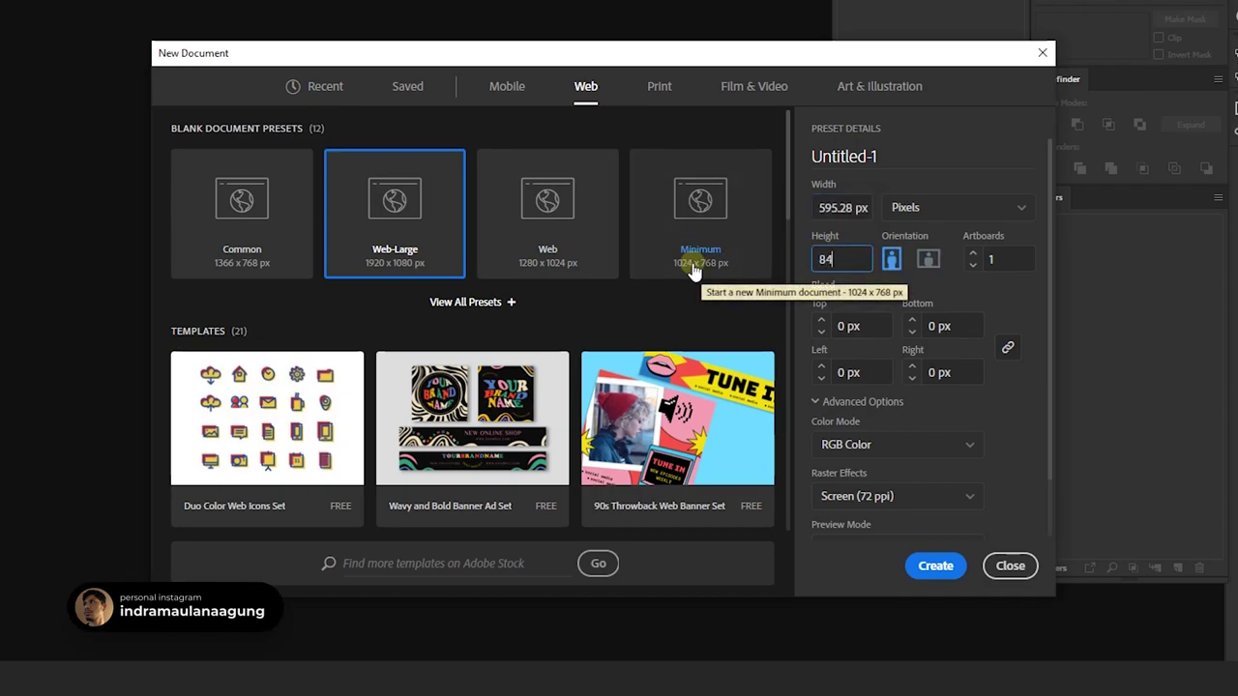
type("1.89")
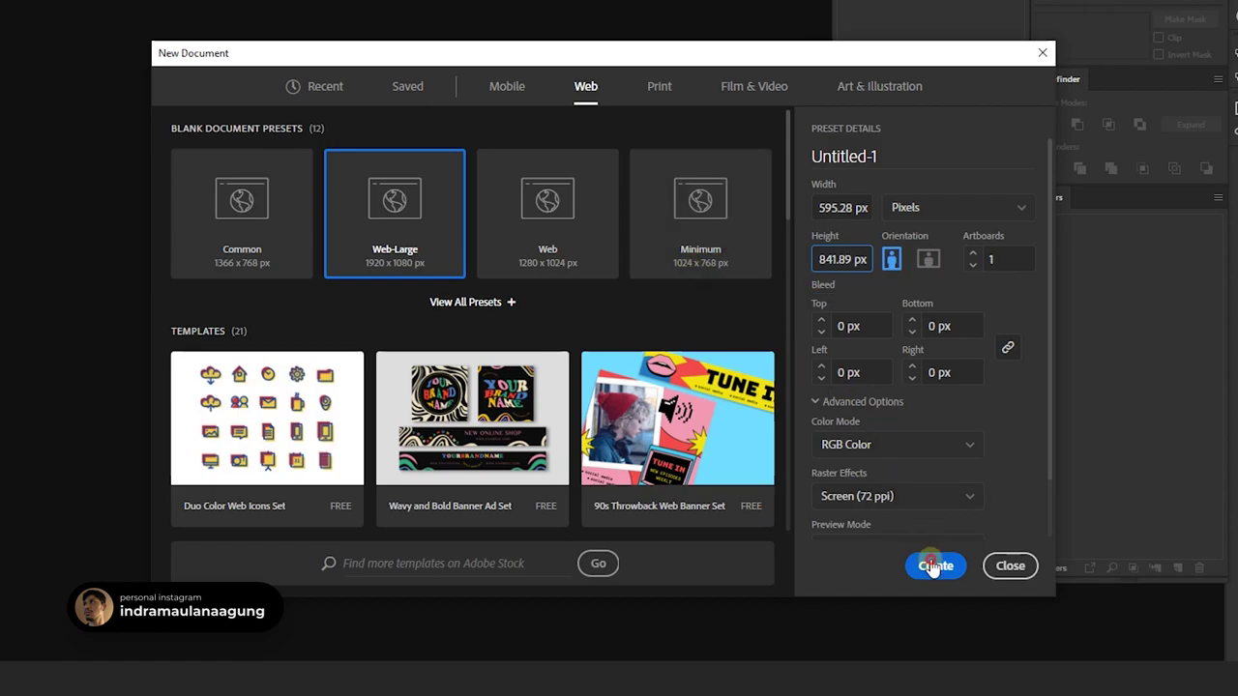
left_click(935, 566)
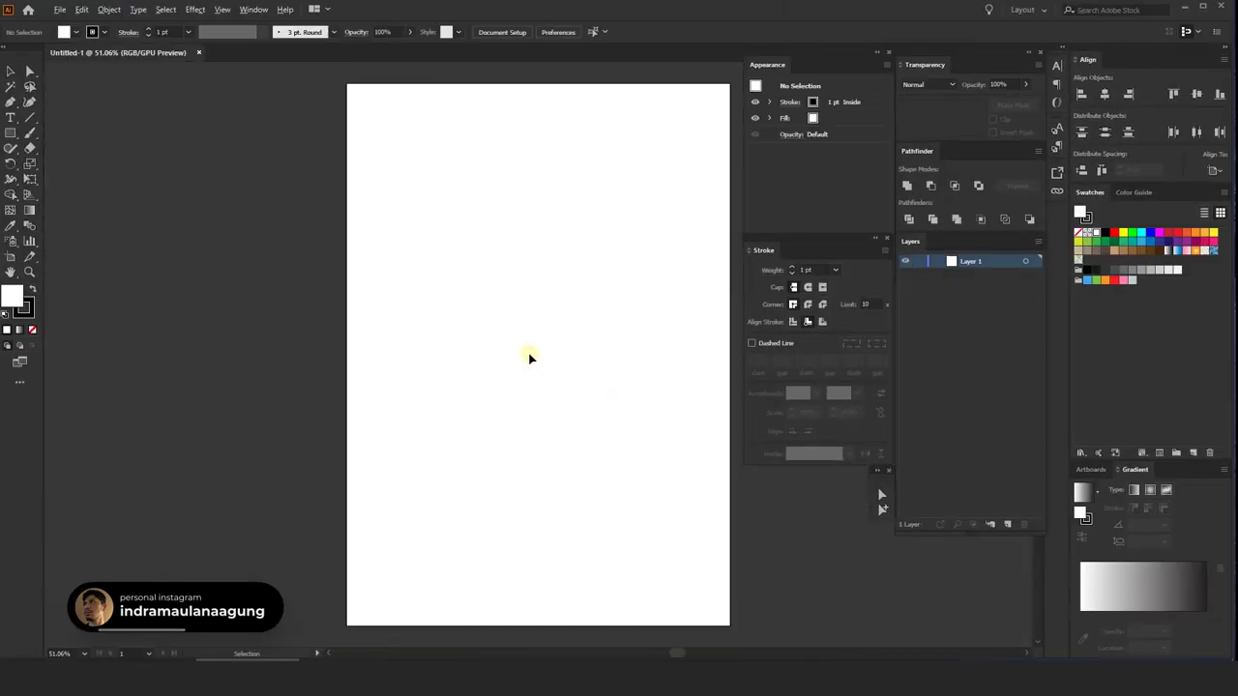
Set the stroke to None and draw a white 595 × 842 px rectangle over the artboard.
left_click_drag(580, 354, 505, 373)
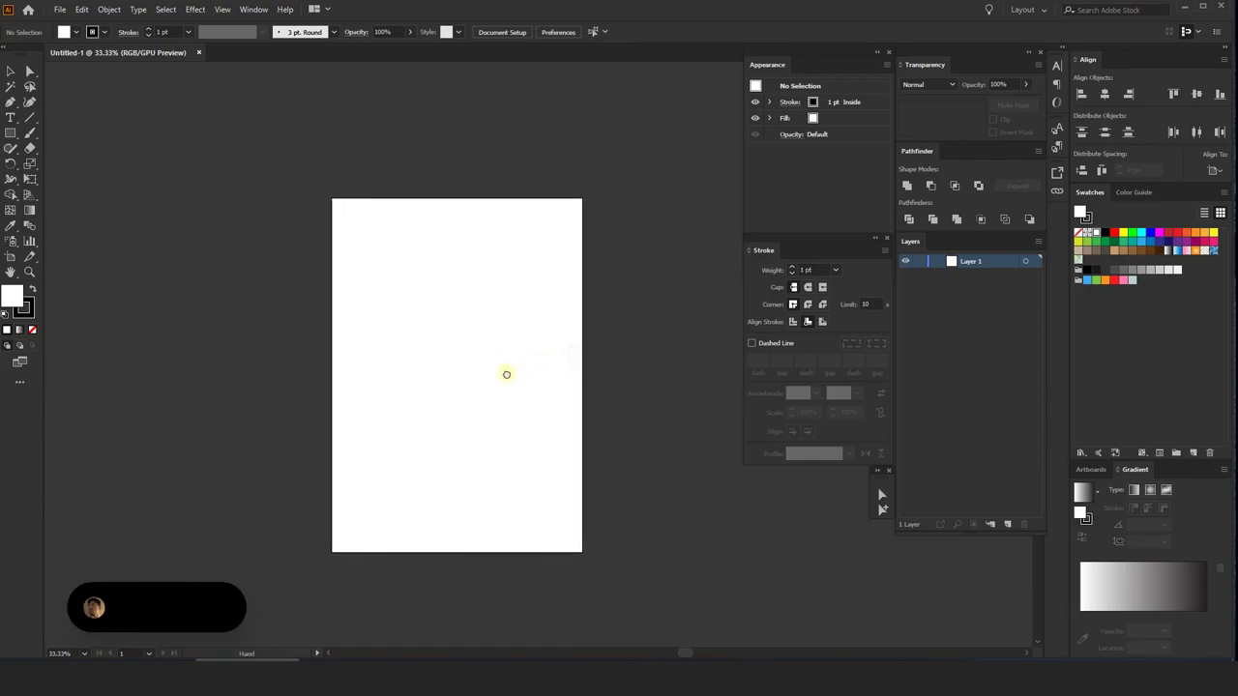
left_click(104, 34)
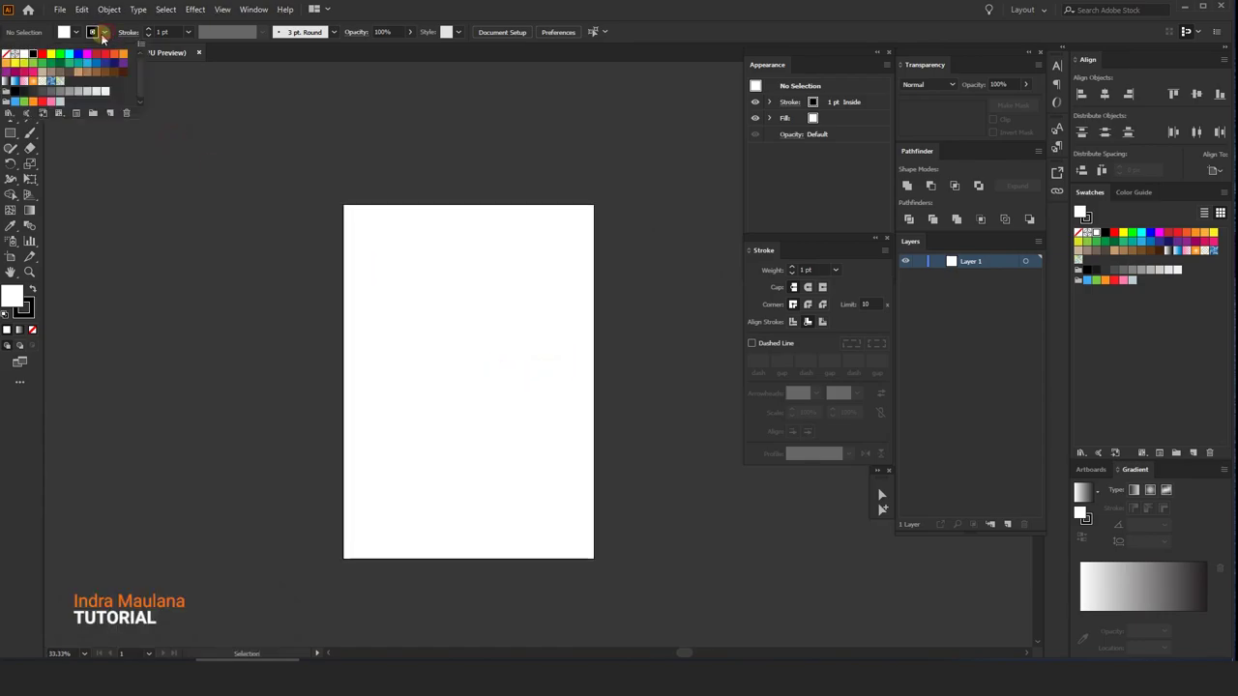
left_click(6, 57)
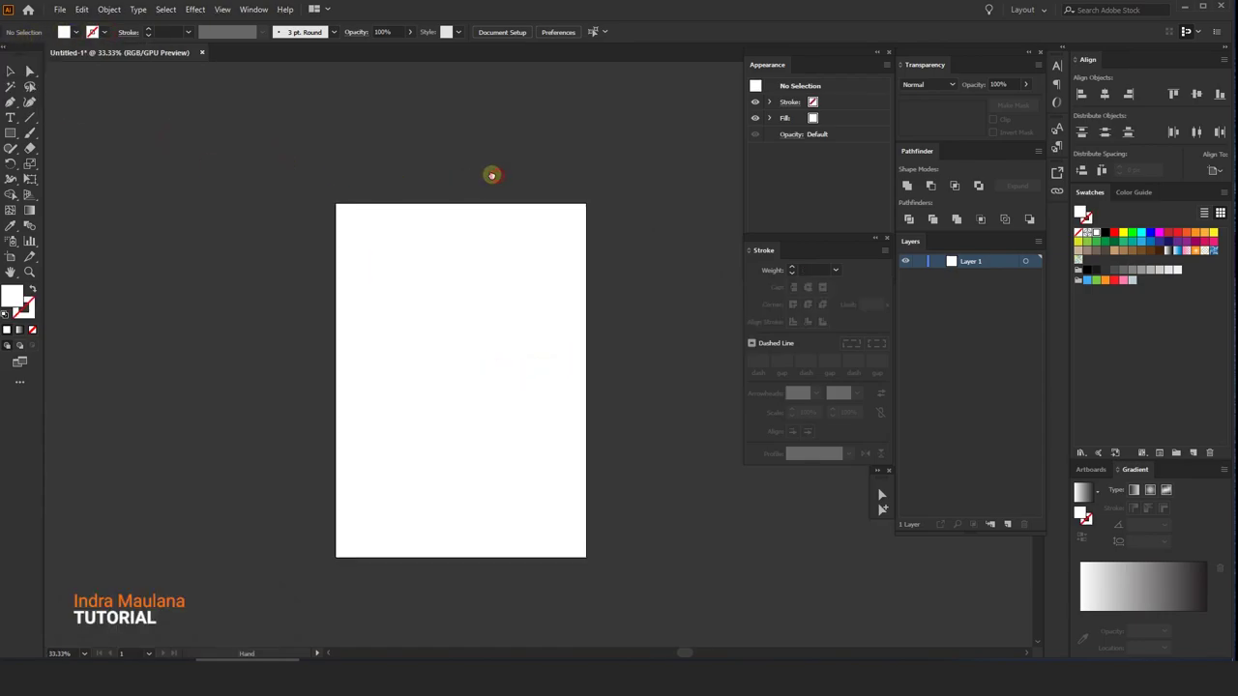
left_click(9, 134)
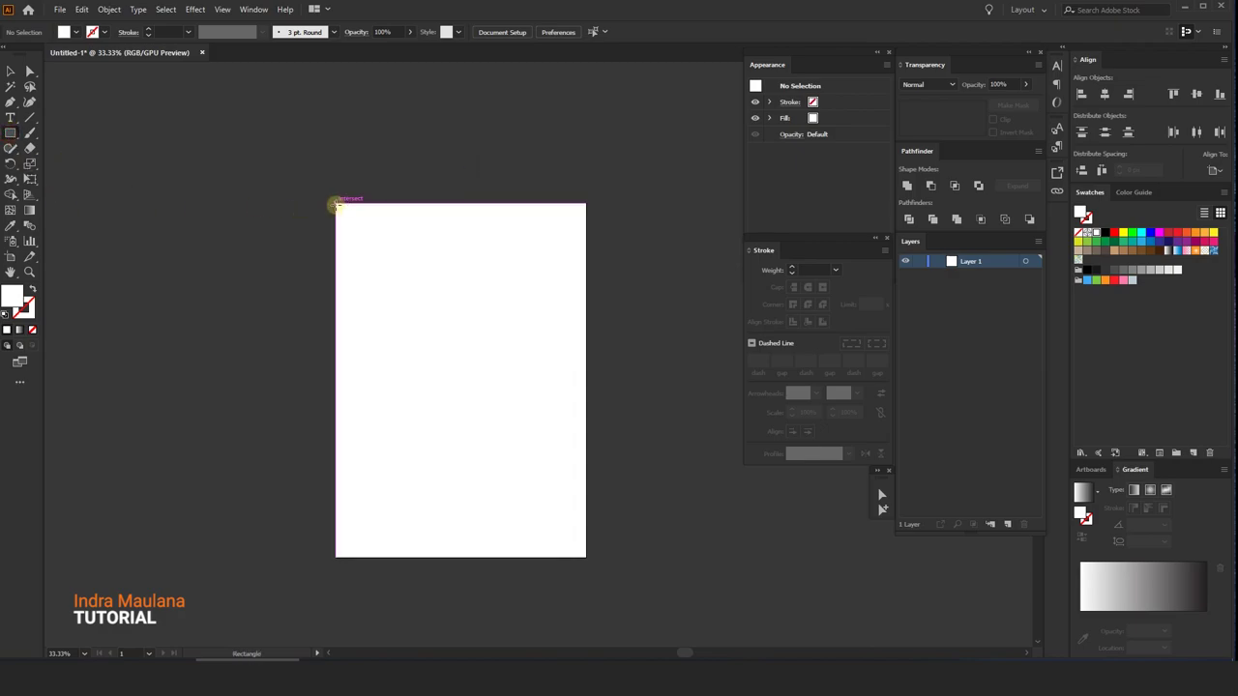
mouse_move(336, 204)
left_mouse_down()
mouse_move(424, 359)
mouse_move(585, 557)
left_mouse_up()
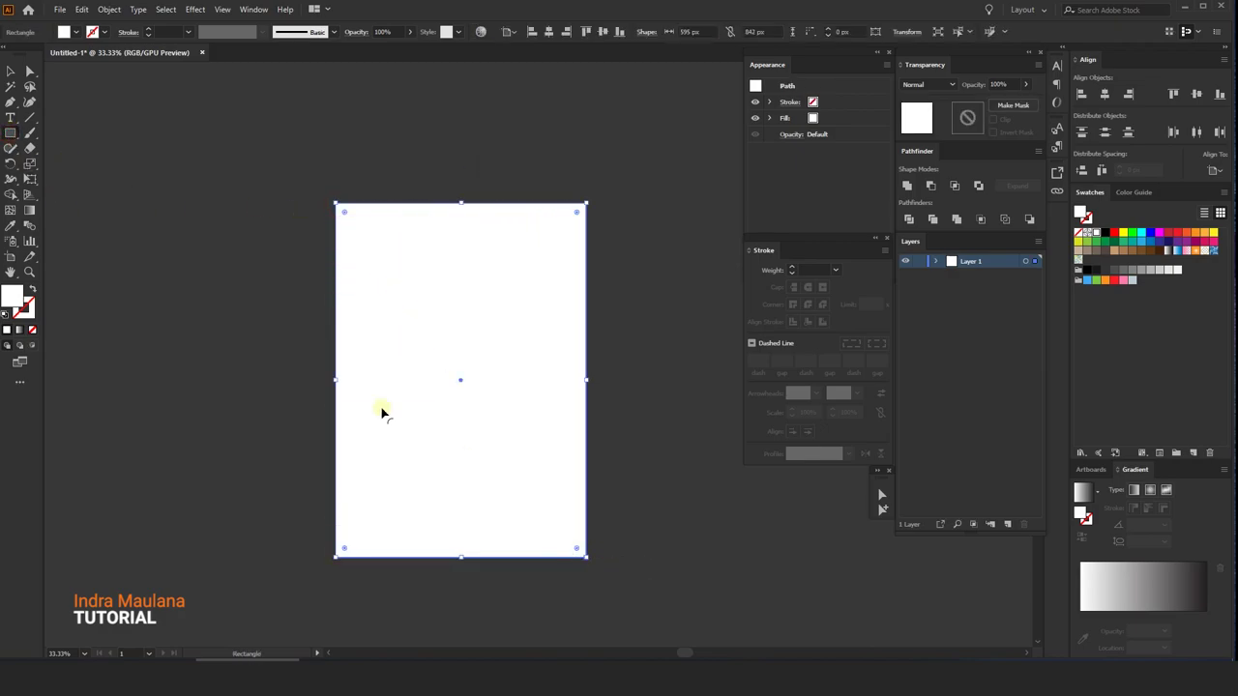
left_click(9, 71)
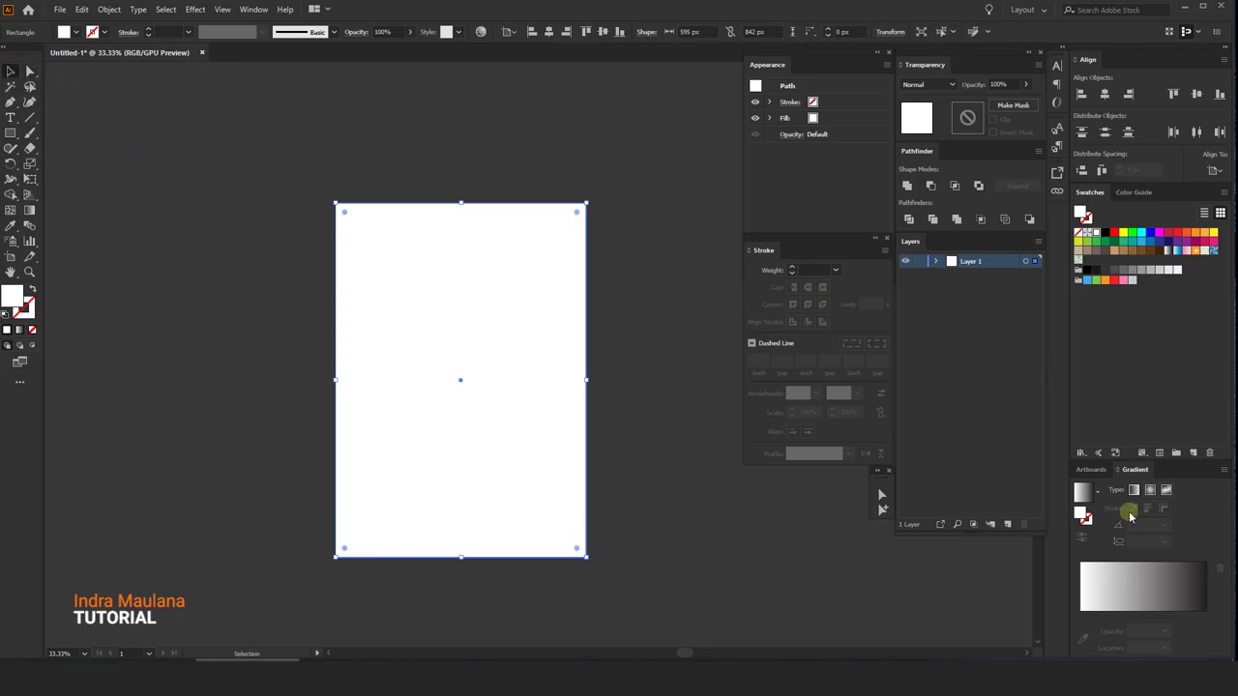
Apply a gradient fill, switch both stops to RGB, and turn the white stop red.
left_click(1126, 587)
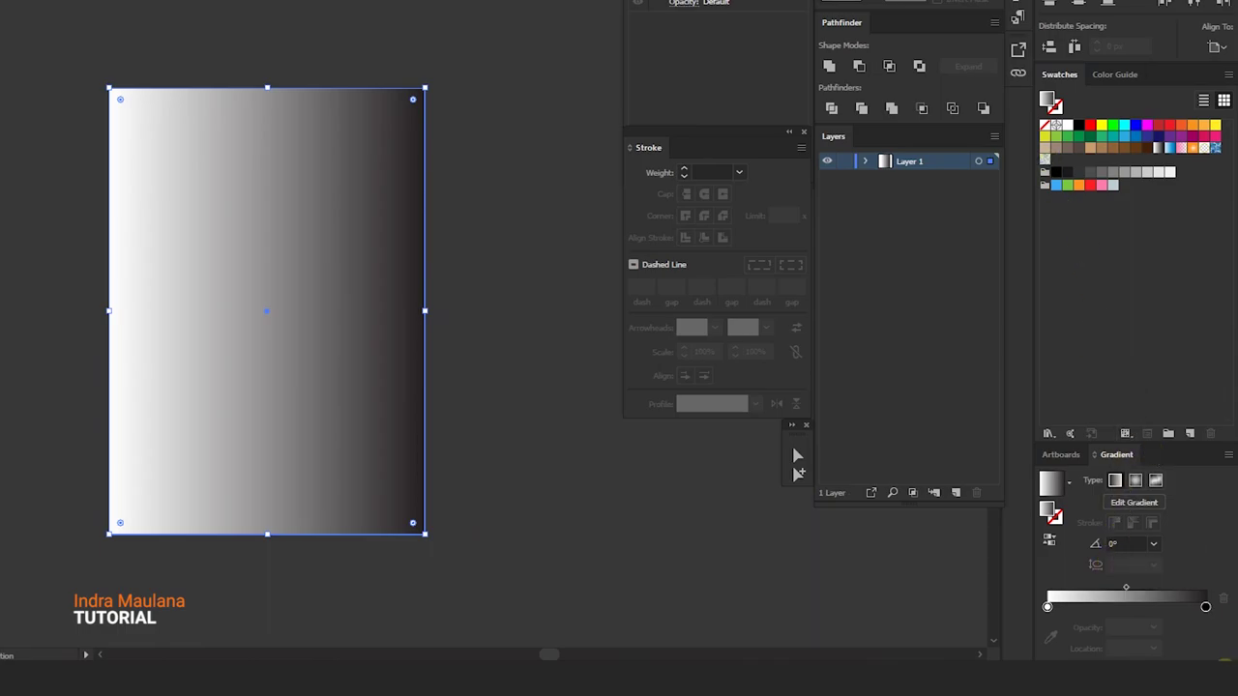
left_click(1206, 615)
left_click(1207, 615)
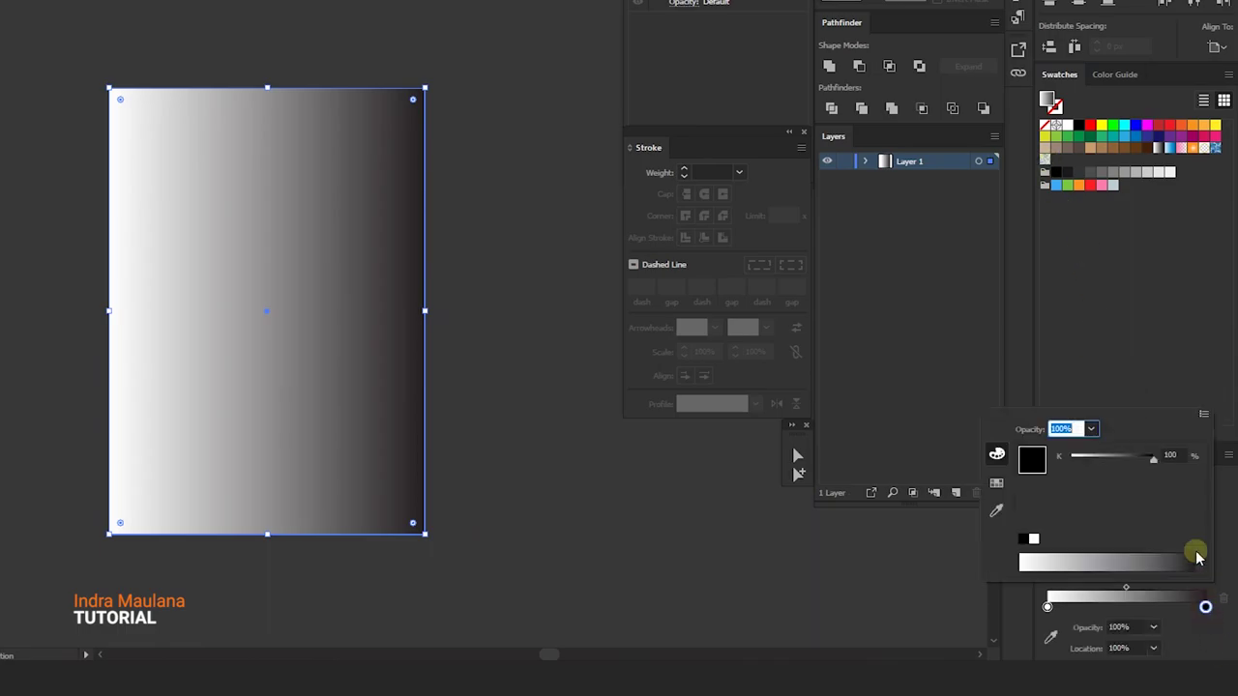
left_click(1203, 414)
left_click(1157, 436)
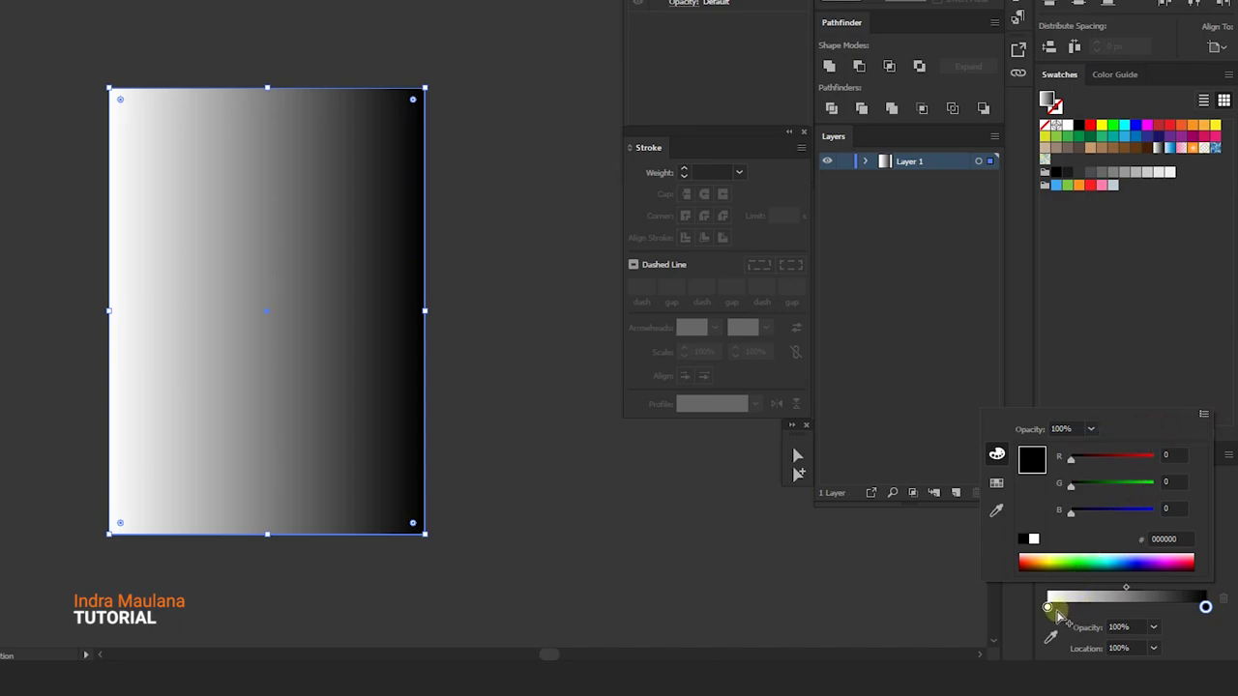
double_click(1047, 605)
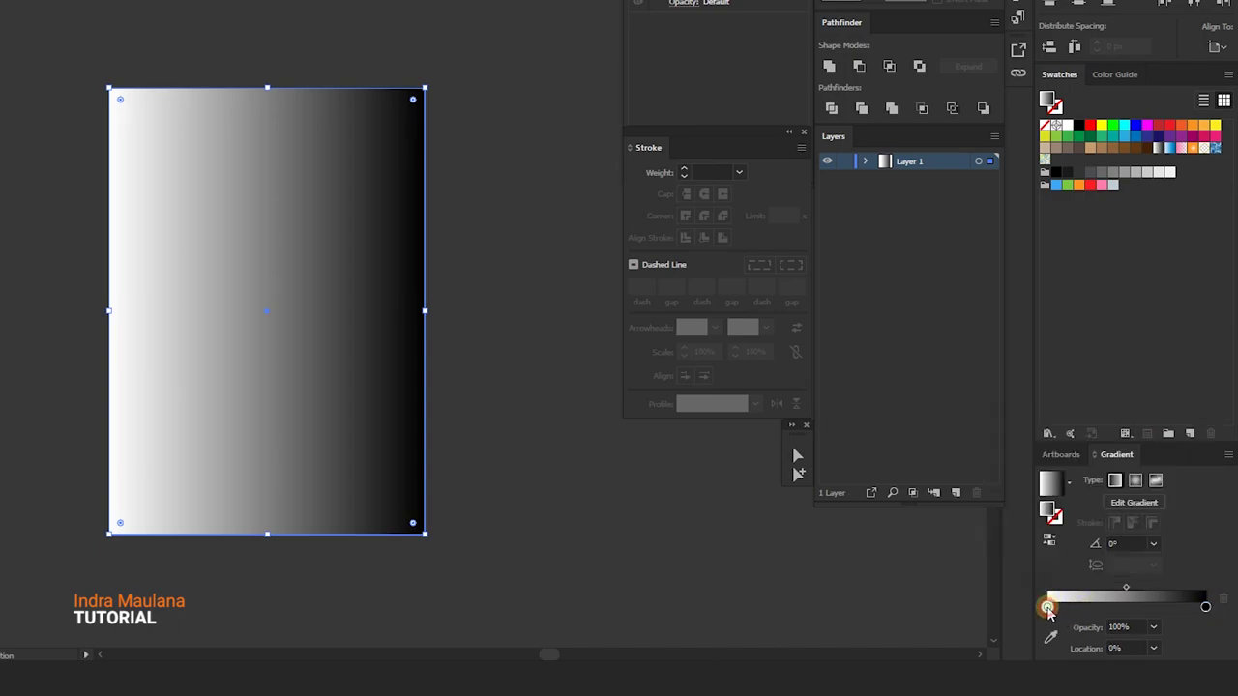
left_click(1203, 414)
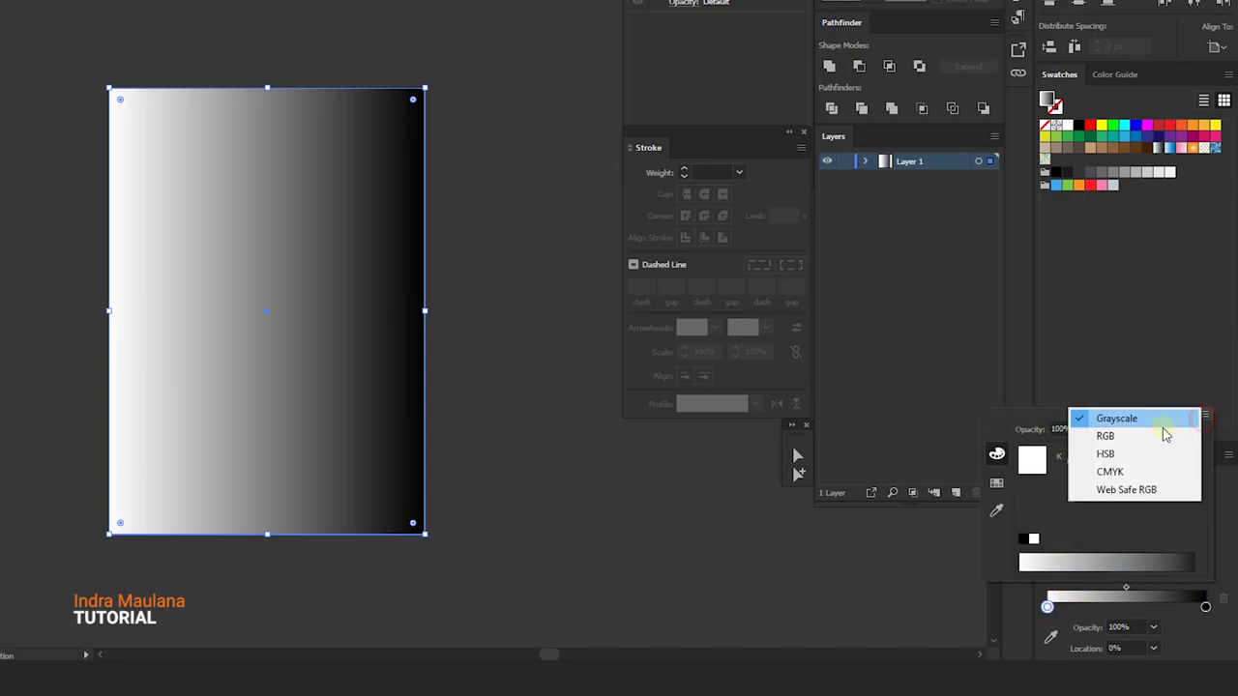
left_click(1161, 436)
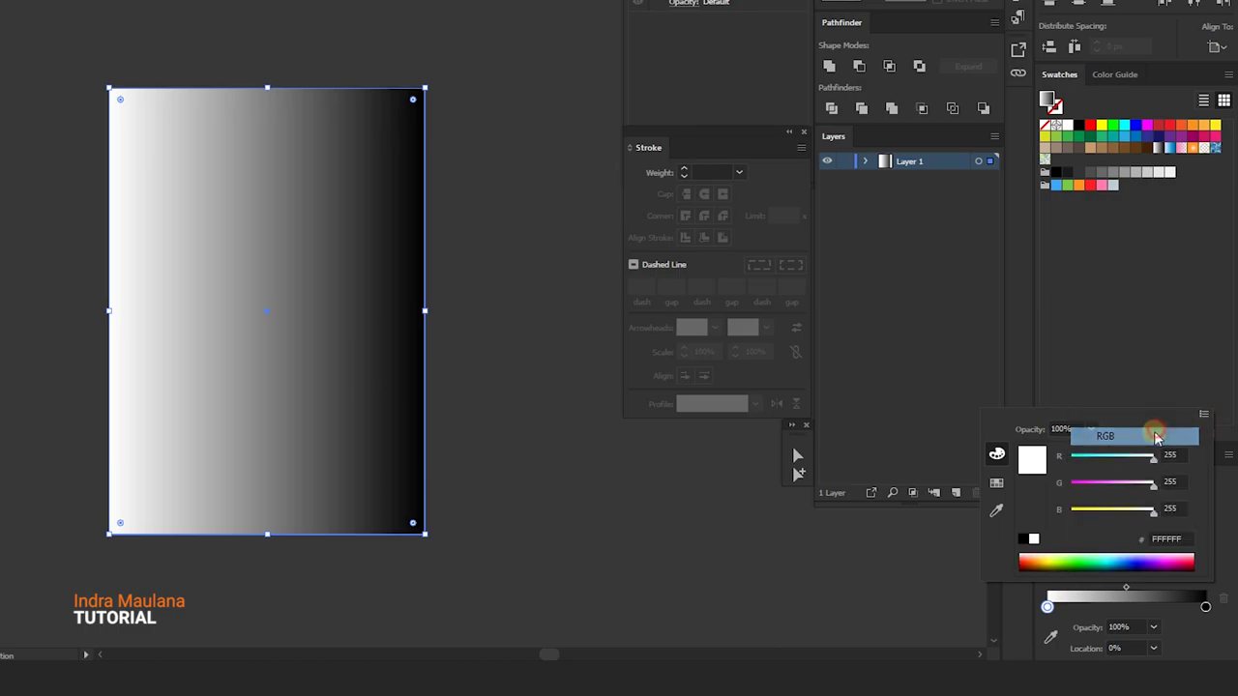
left_click(996, 483)
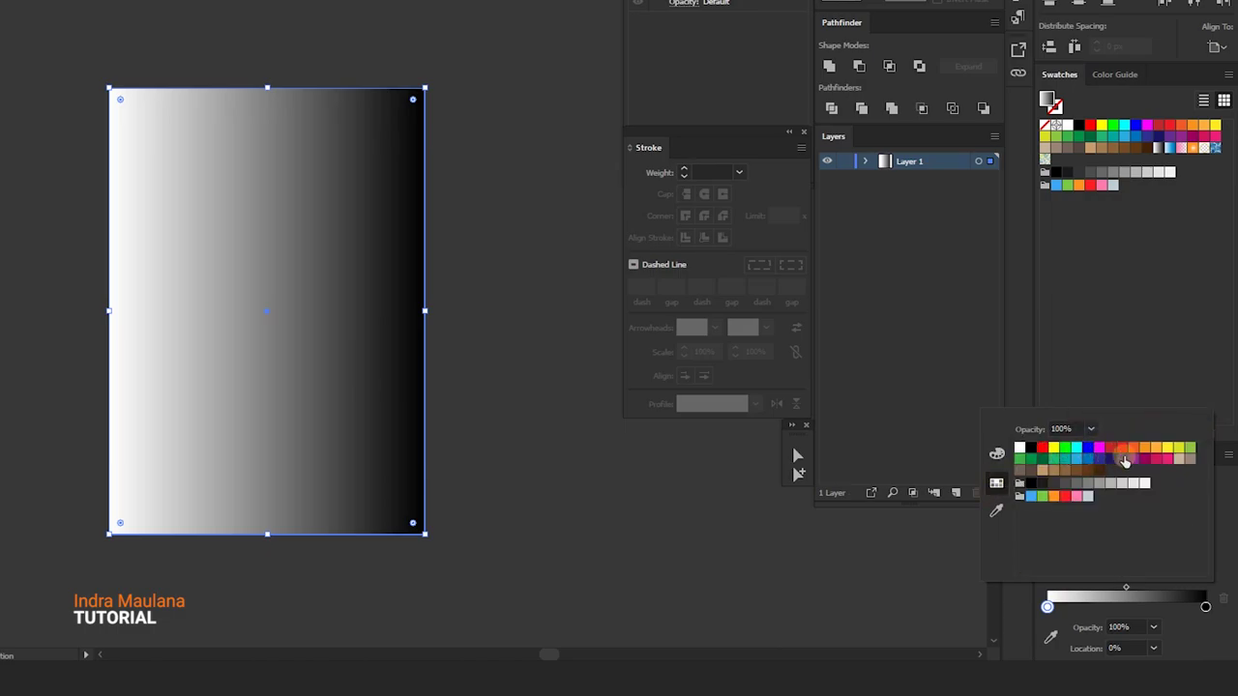
left_click(1041, 447)
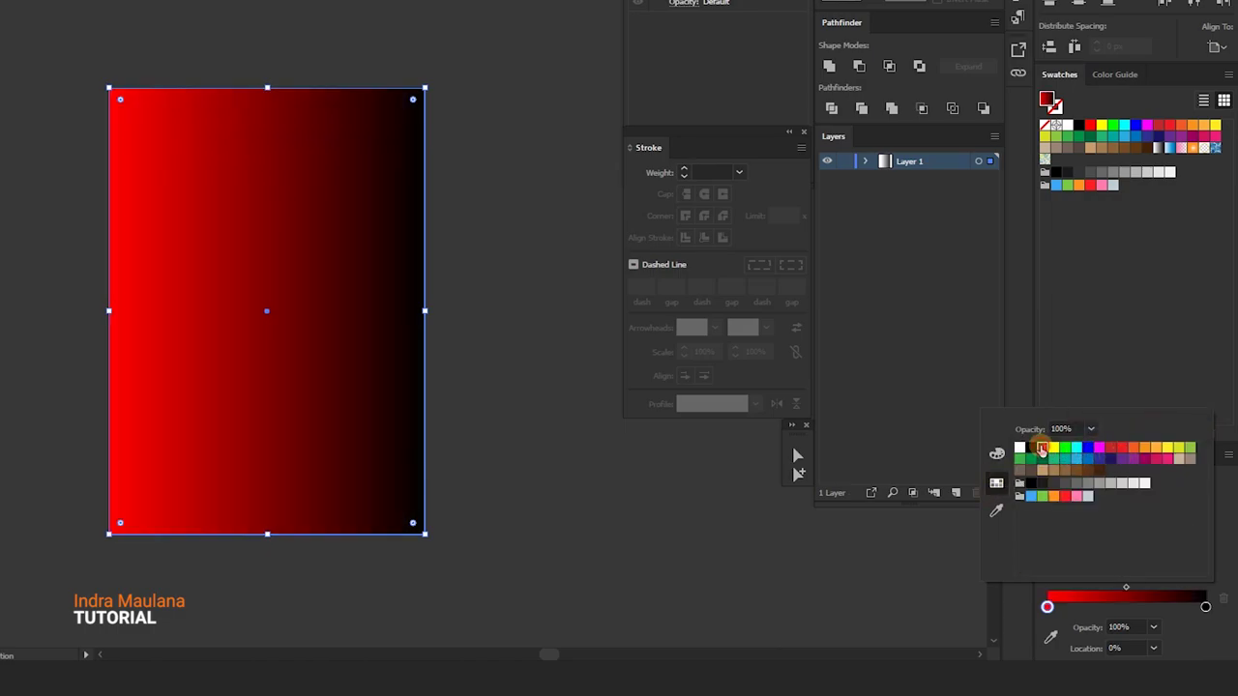
Add a dark red stop, move it to the gradient start, and make the gradient radial.
left_click(1178, 608)
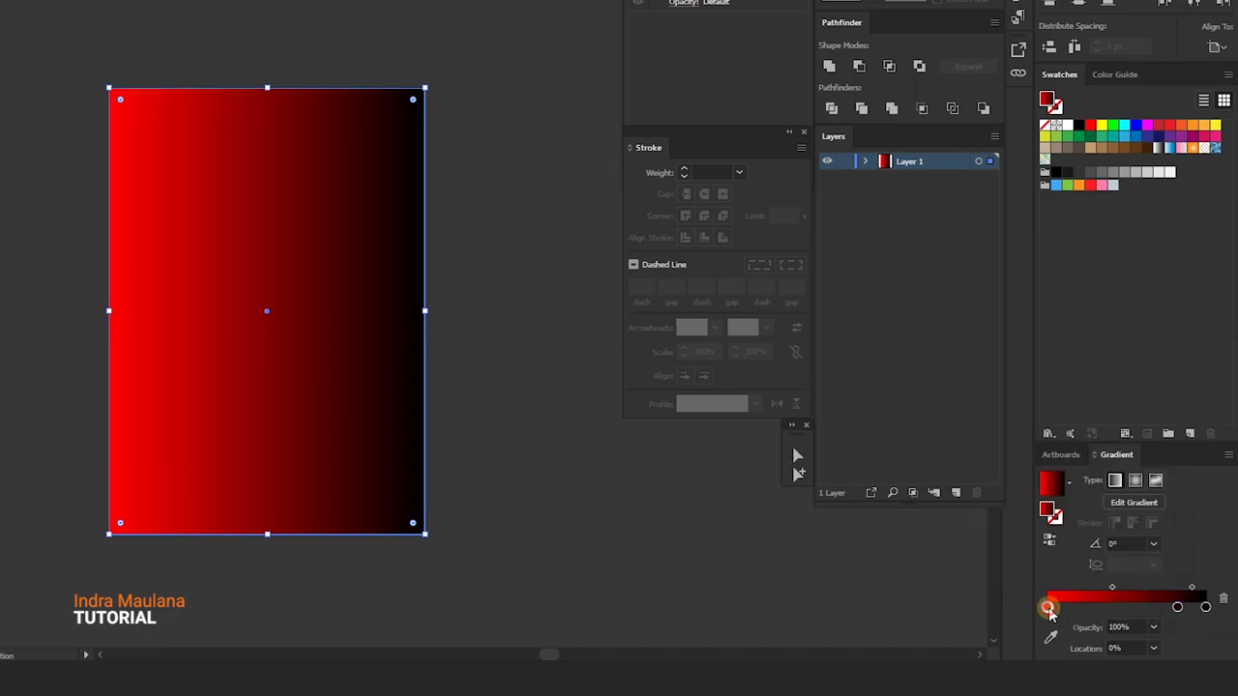
left_click(1223, 599)
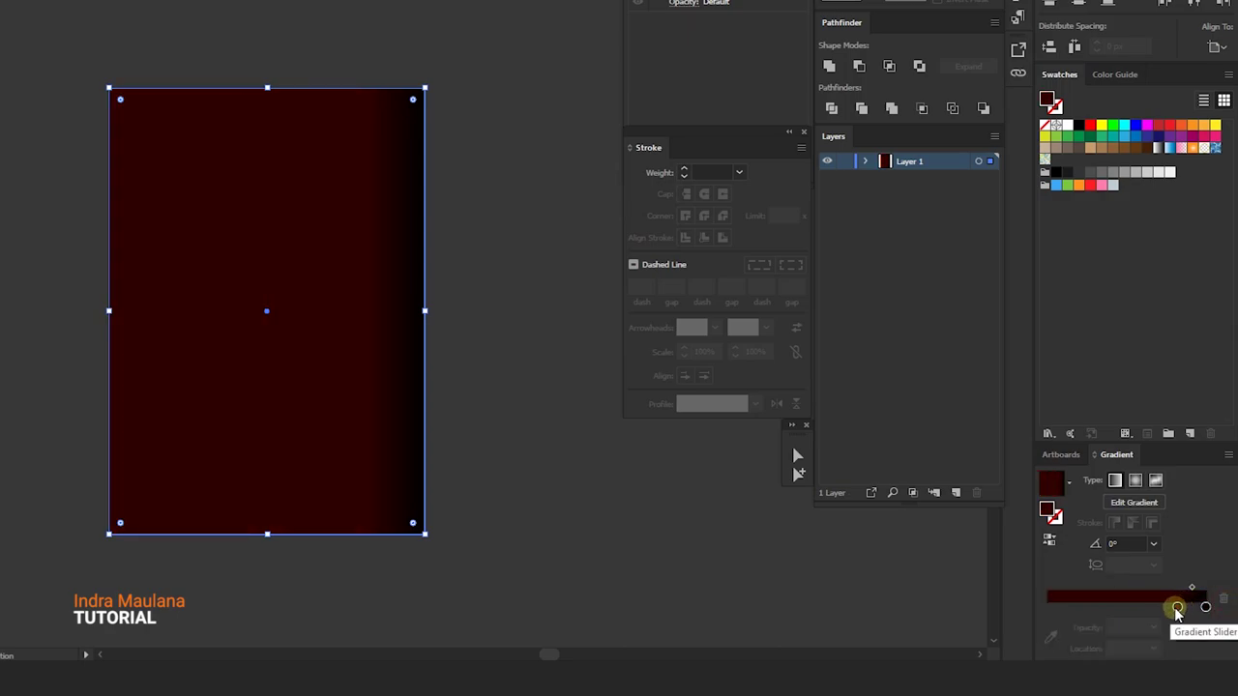
left_click_drag(1177, 607, 1047, 608)
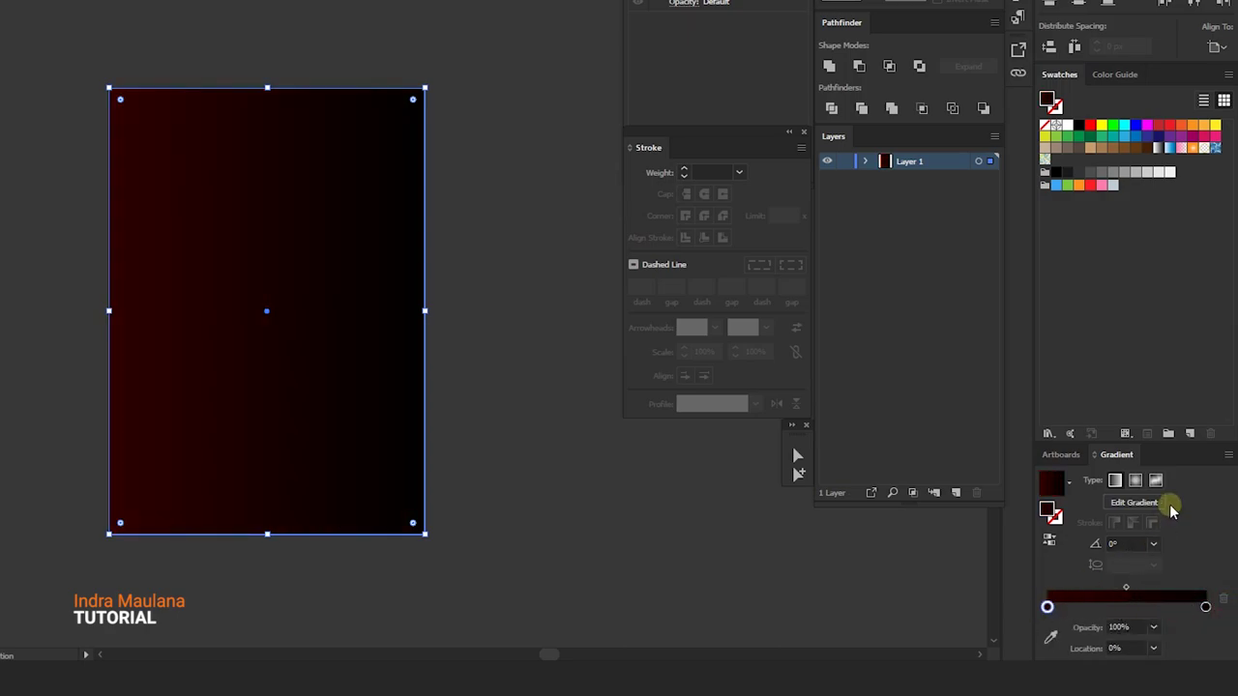
left_click(1135, 480)
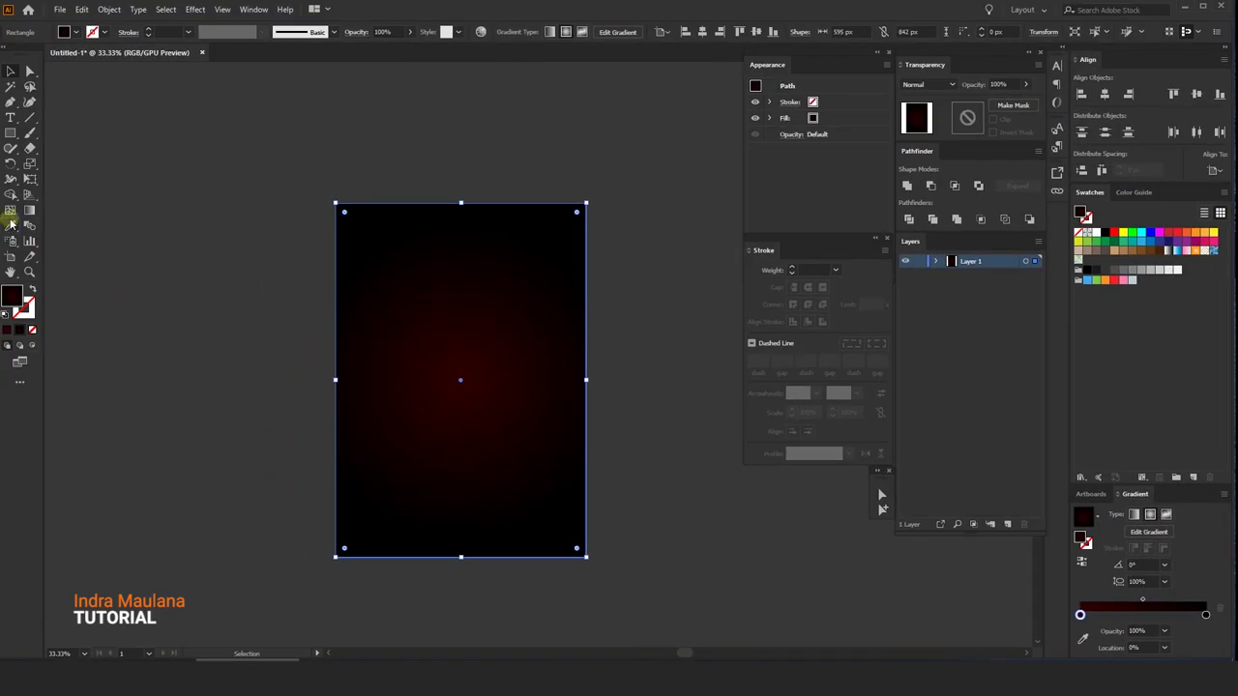
Pull the radial gradient's end point outward with the Gradient tool to spread the red glow.
left_click(11, 211)
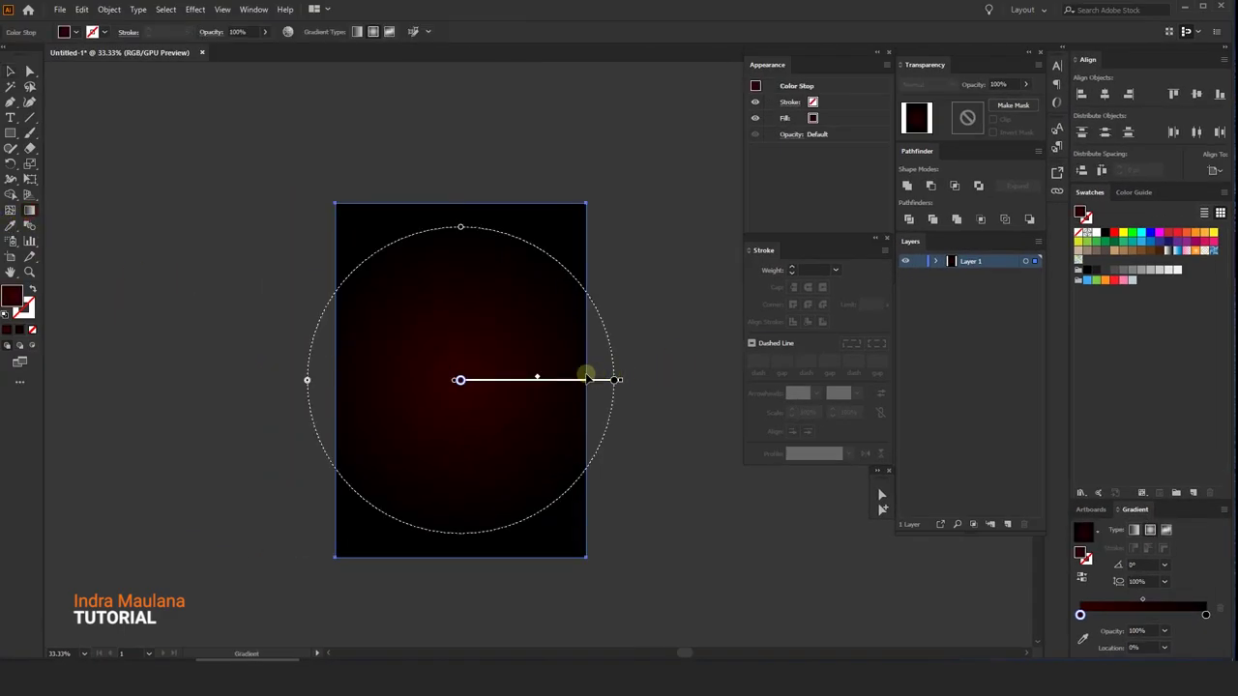
left_click_drag(613, 380, 665, 380)
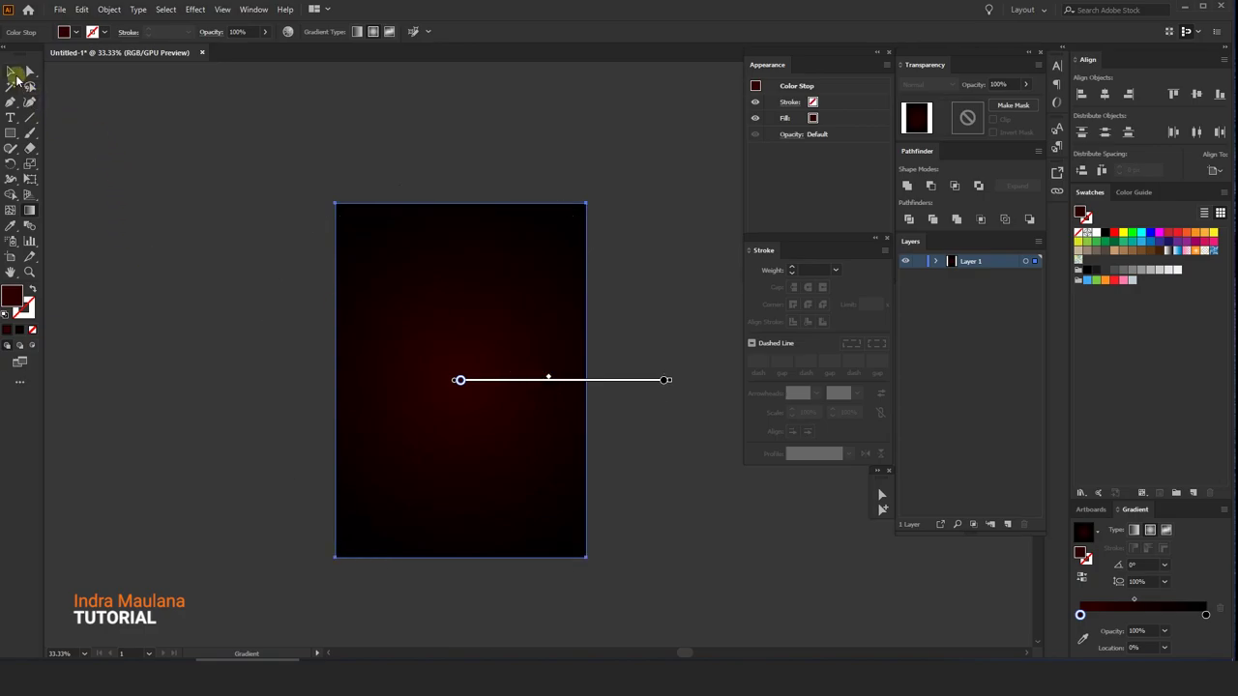
left_click(14, 74)
left_click_drag(373, 158, 381, 175)
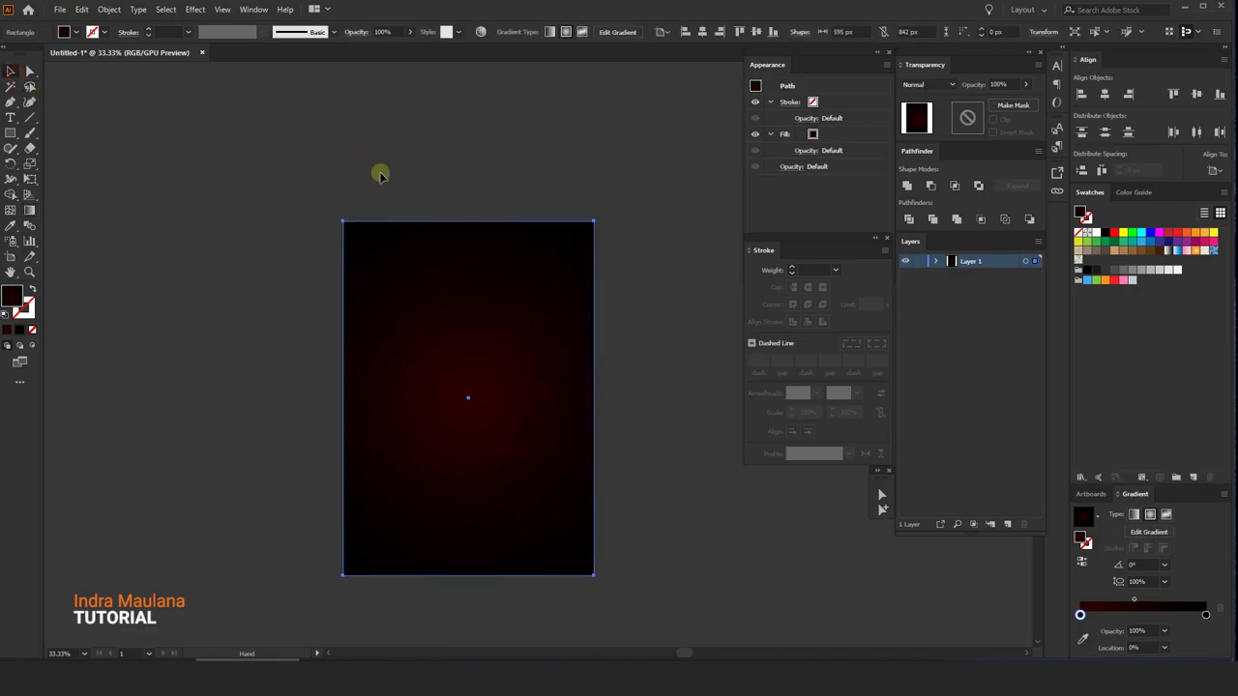
mouse_move(453, 191)
left_mouse_down()
mouse_move(448, 168)
mouse_move(474, 182)
left_mouse_up()
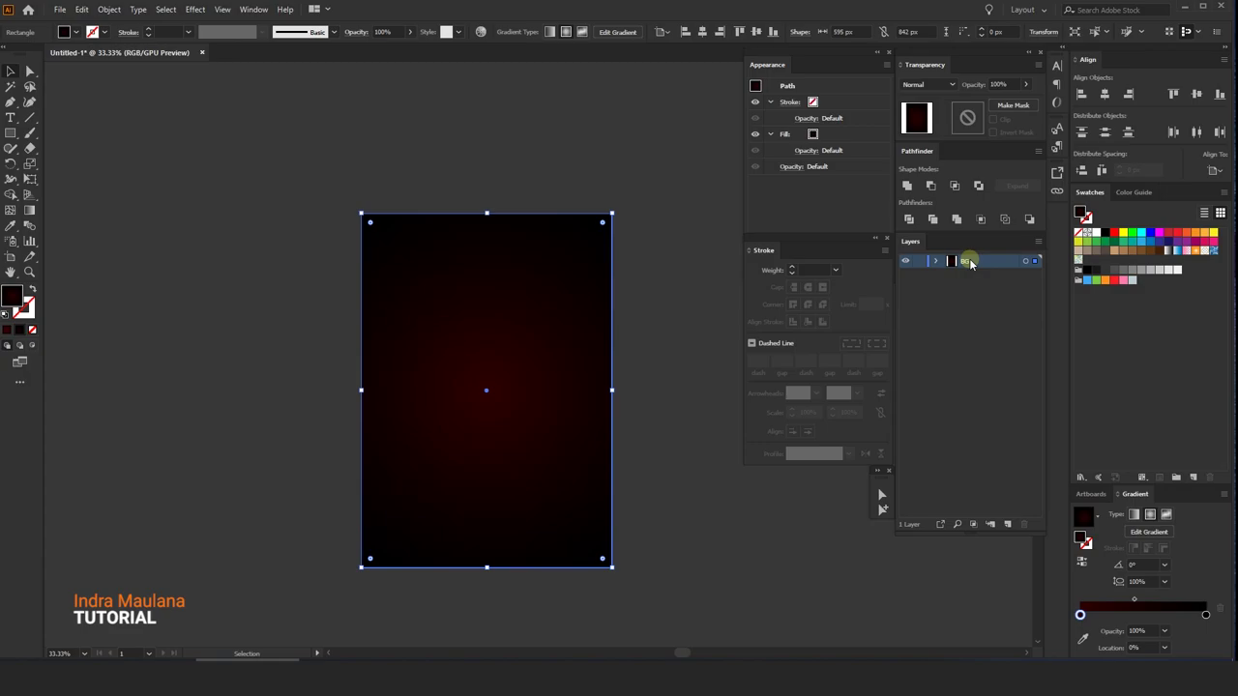
Lock the BG layer, create Layer 2 above it, and rename it 'Element'.
left_click(929, 261)
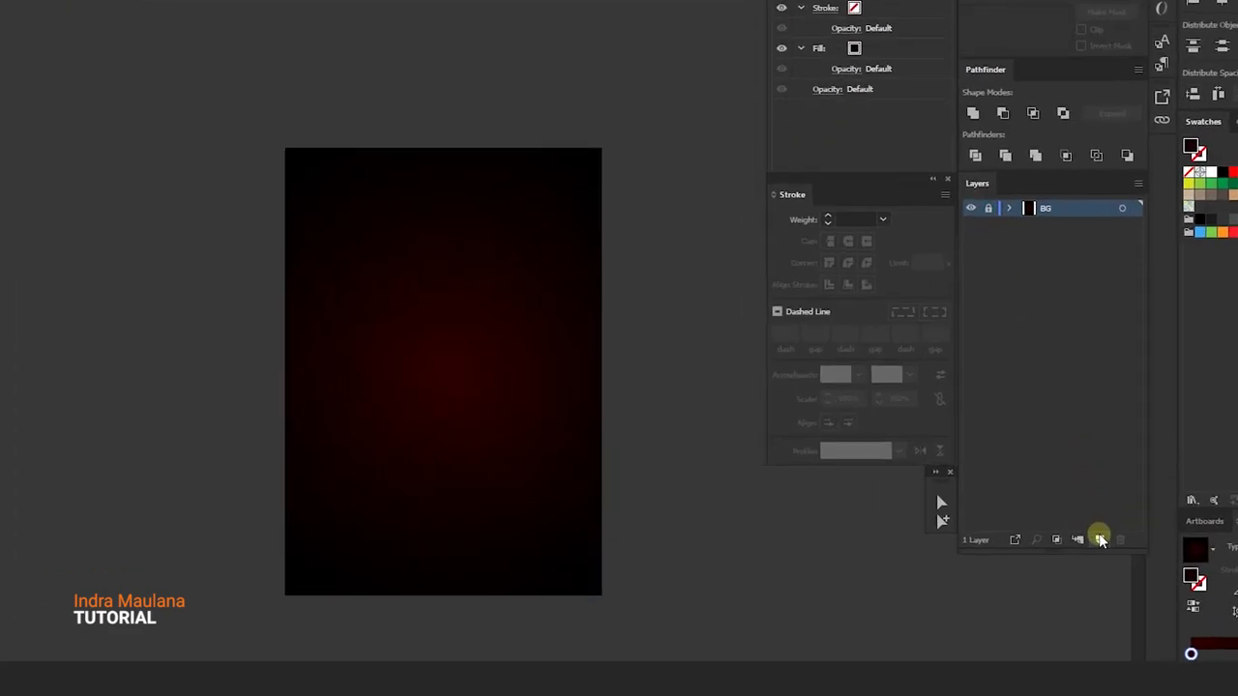
left_click(1099, 539)
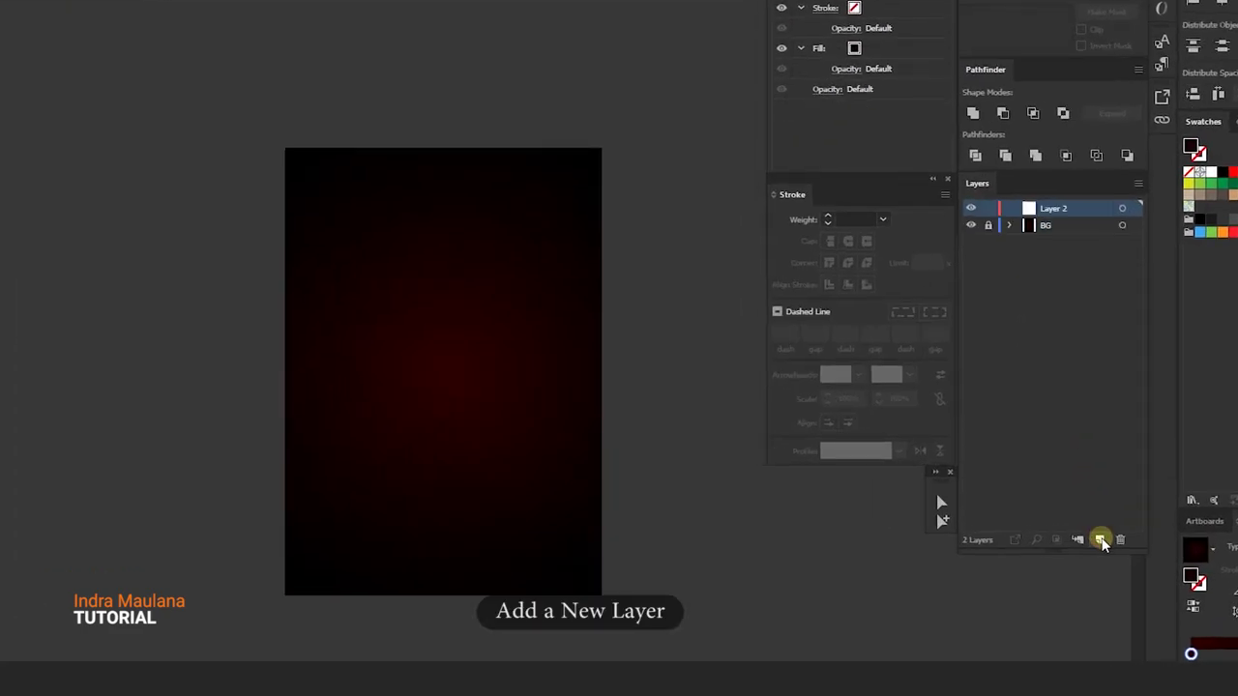
double_click(1049, 209)
type("Element")
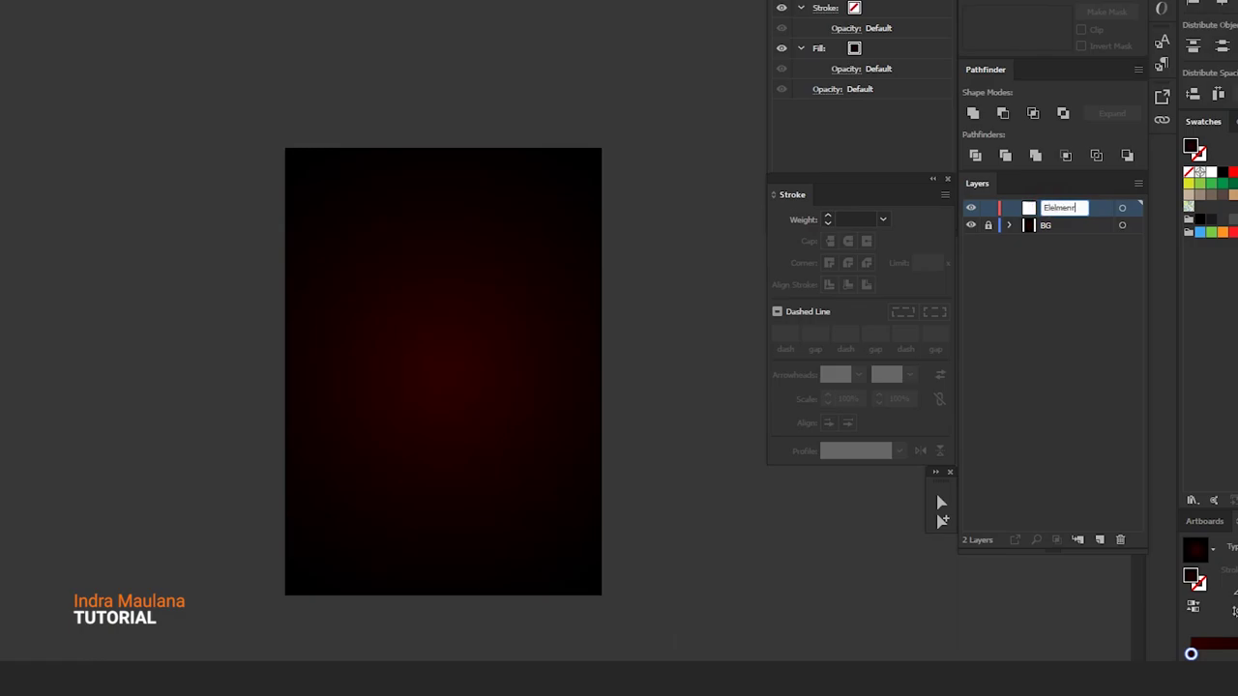
key("Return")
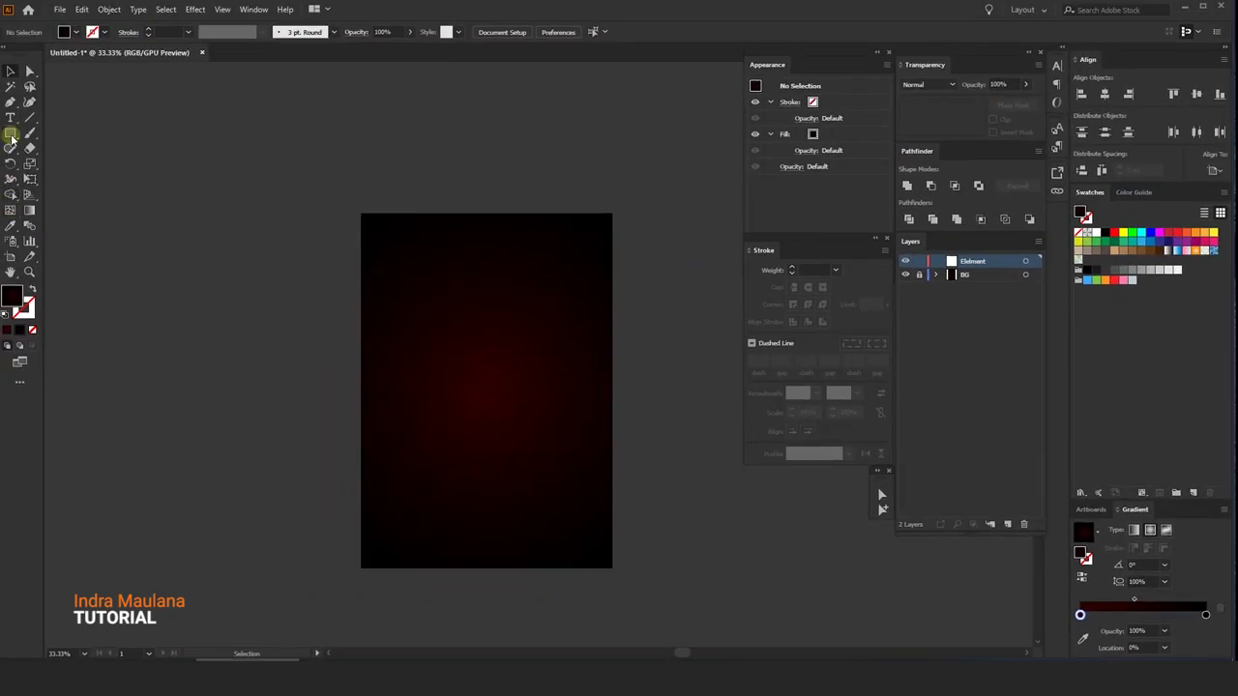
Draw a 470 × 470 px circle from the artboard centre and fill it solid white.
left_click_drag(12, 138, 58, 162)
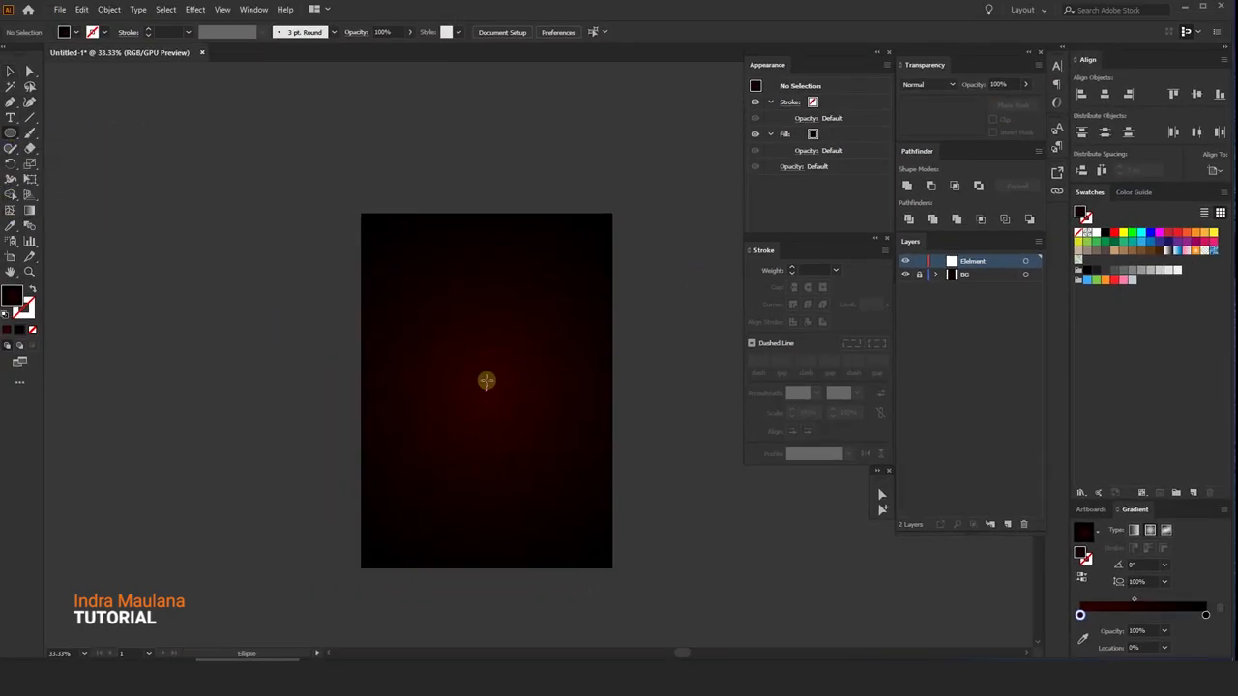
left_click_drag(487, 390, 586, 489)
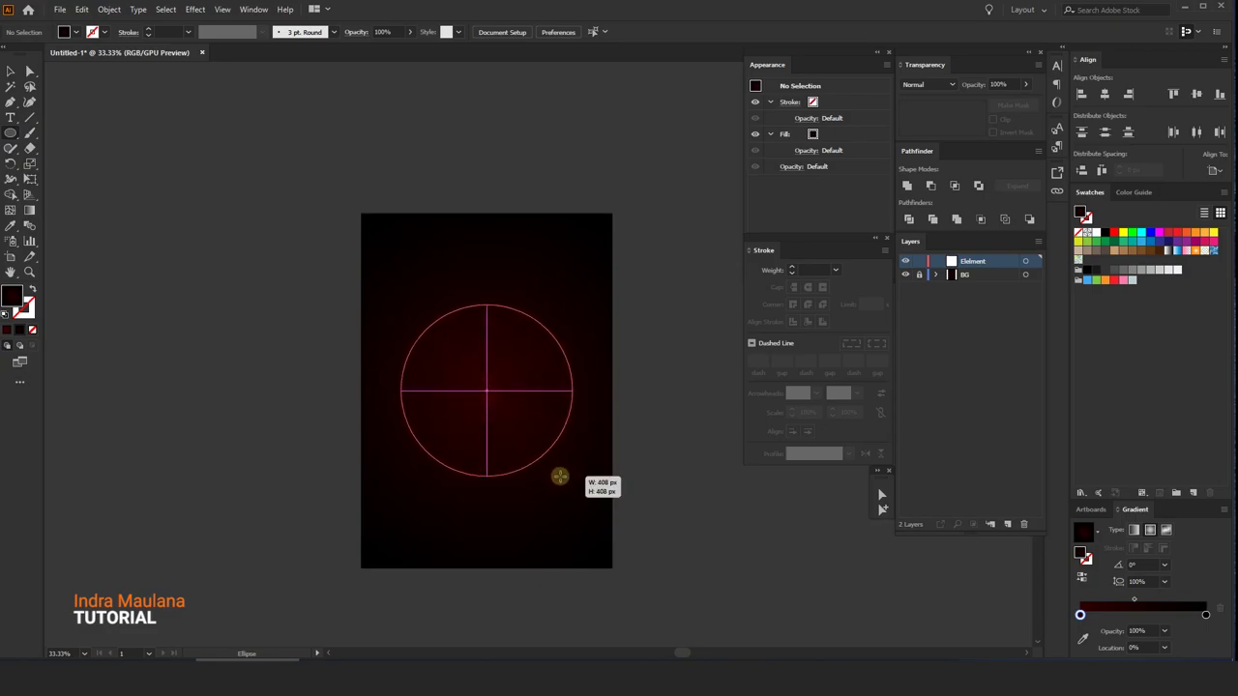
left_click(13, 72)
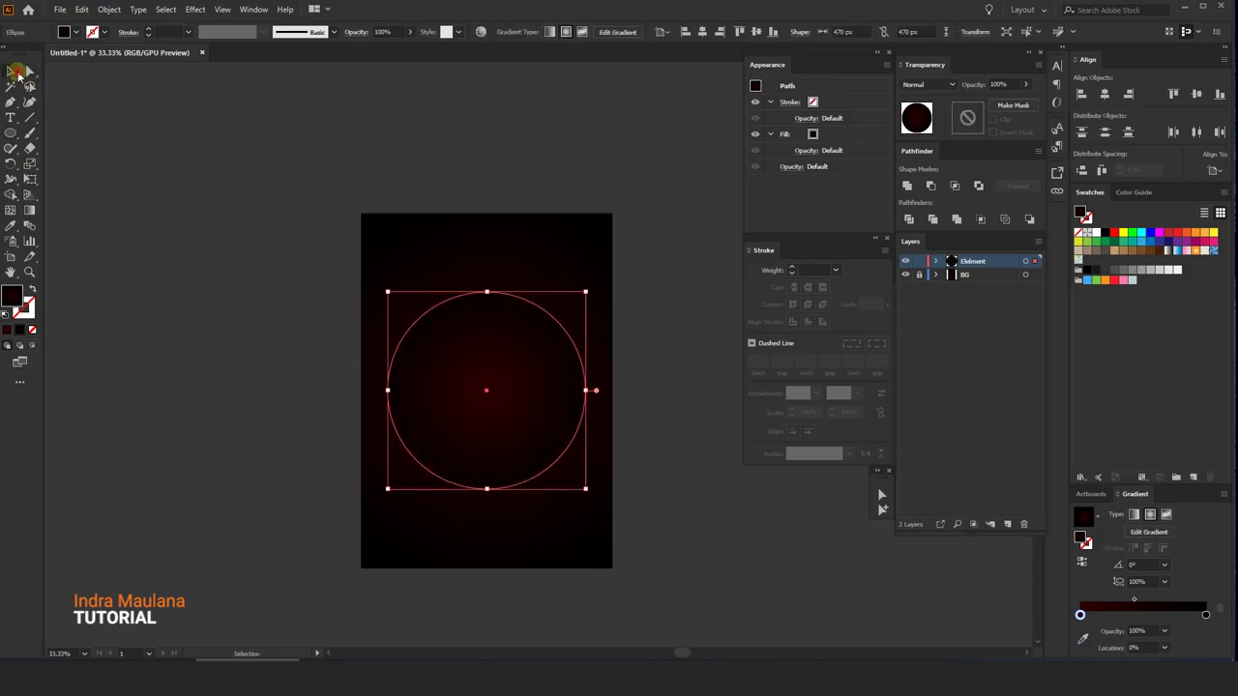
left_click(1091, 233)
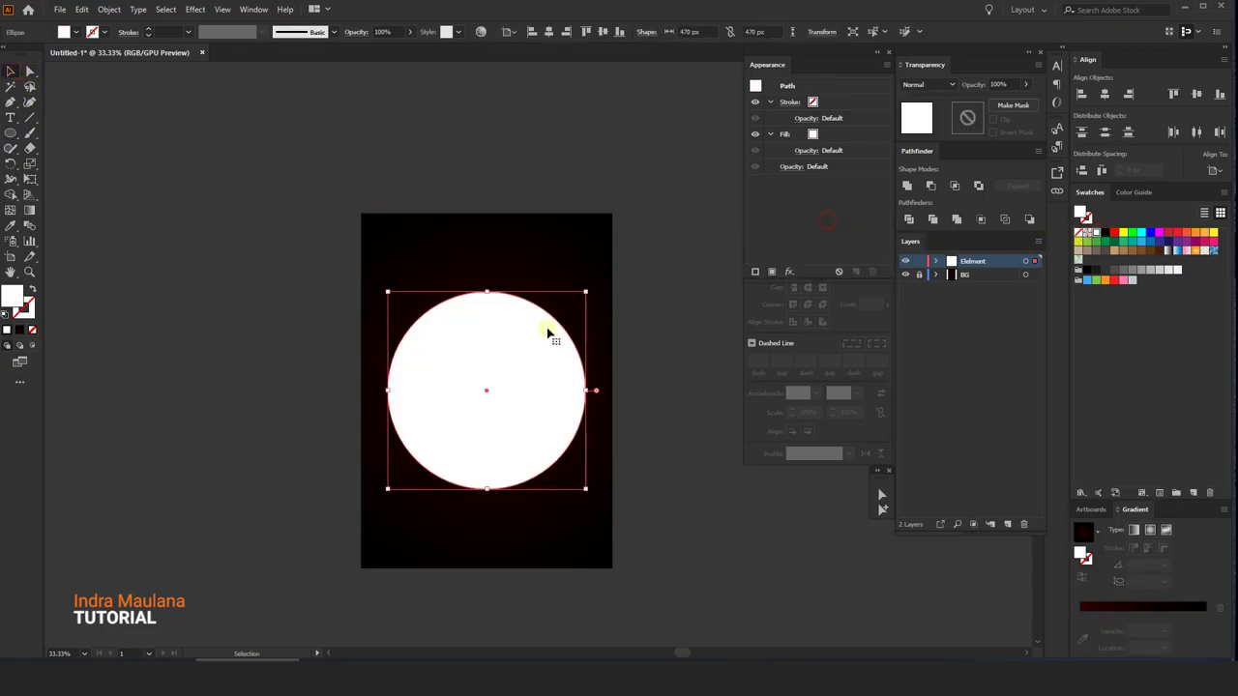
key("ctrl+shift+a")
scroll(528, 415, "up", 1)
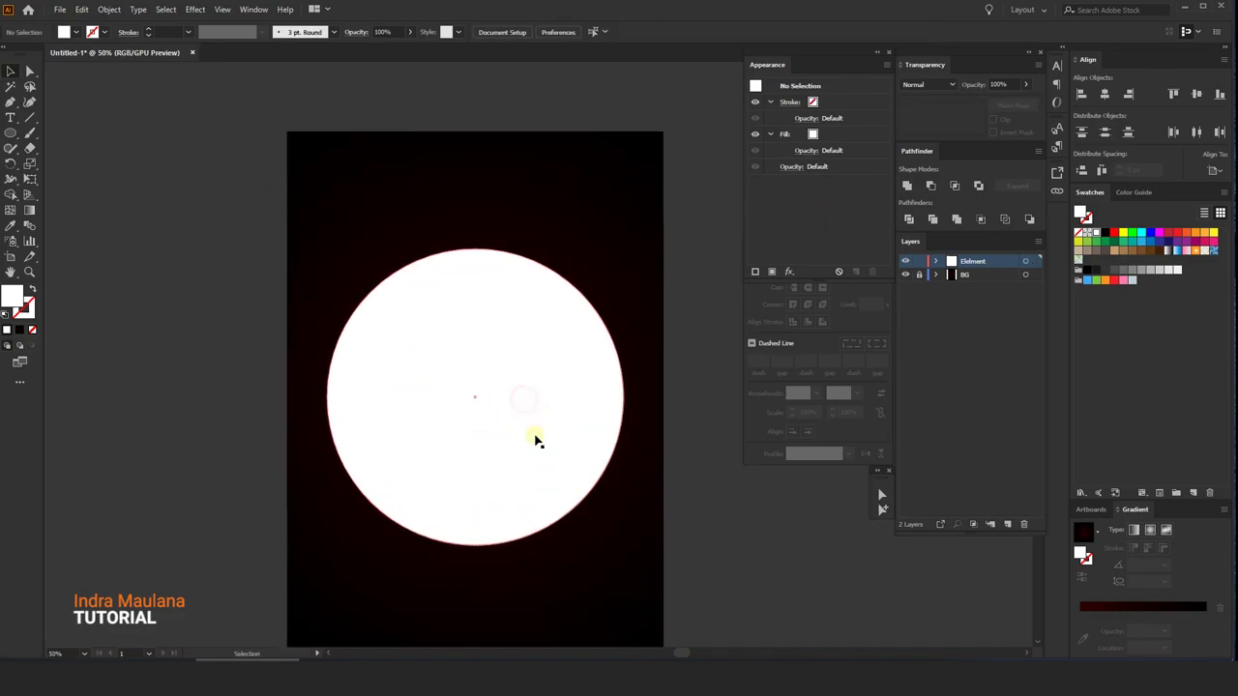
scroll(533, 436, "up", 2)
scroll(529, 400, "down", 1)
left_click(528, 374)
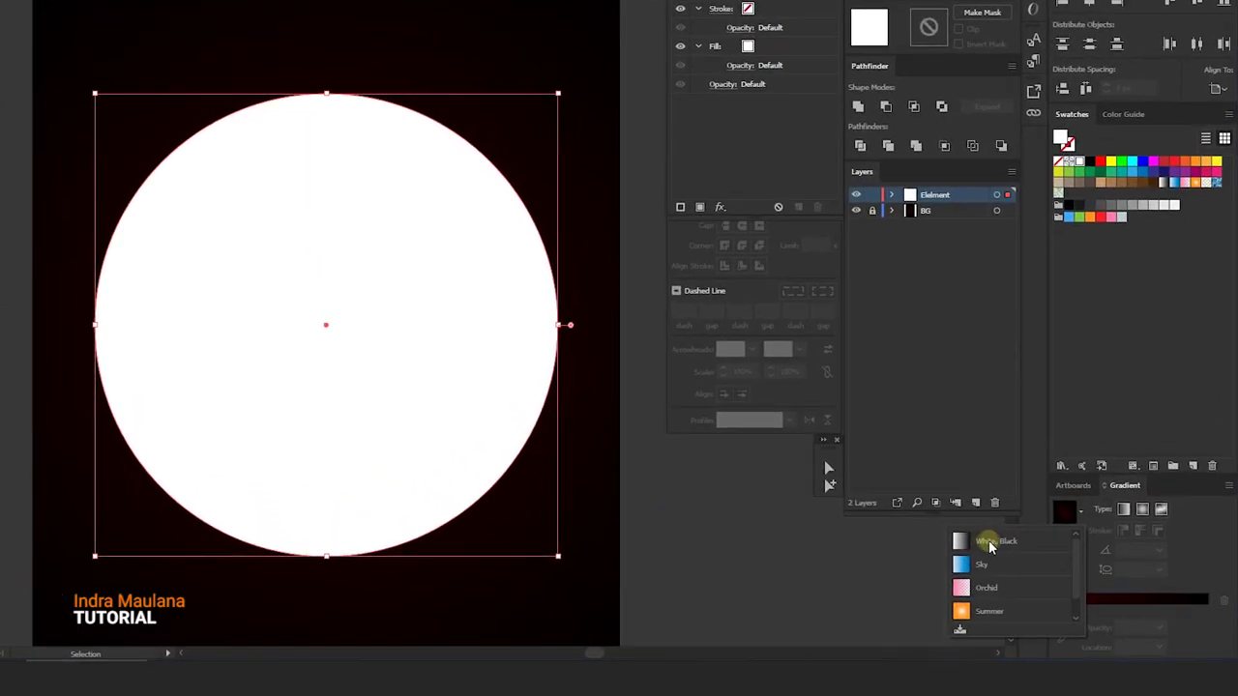
Fill the circle with a reversed radial gradient: black centre, white rim.
left_click(1085, 533)
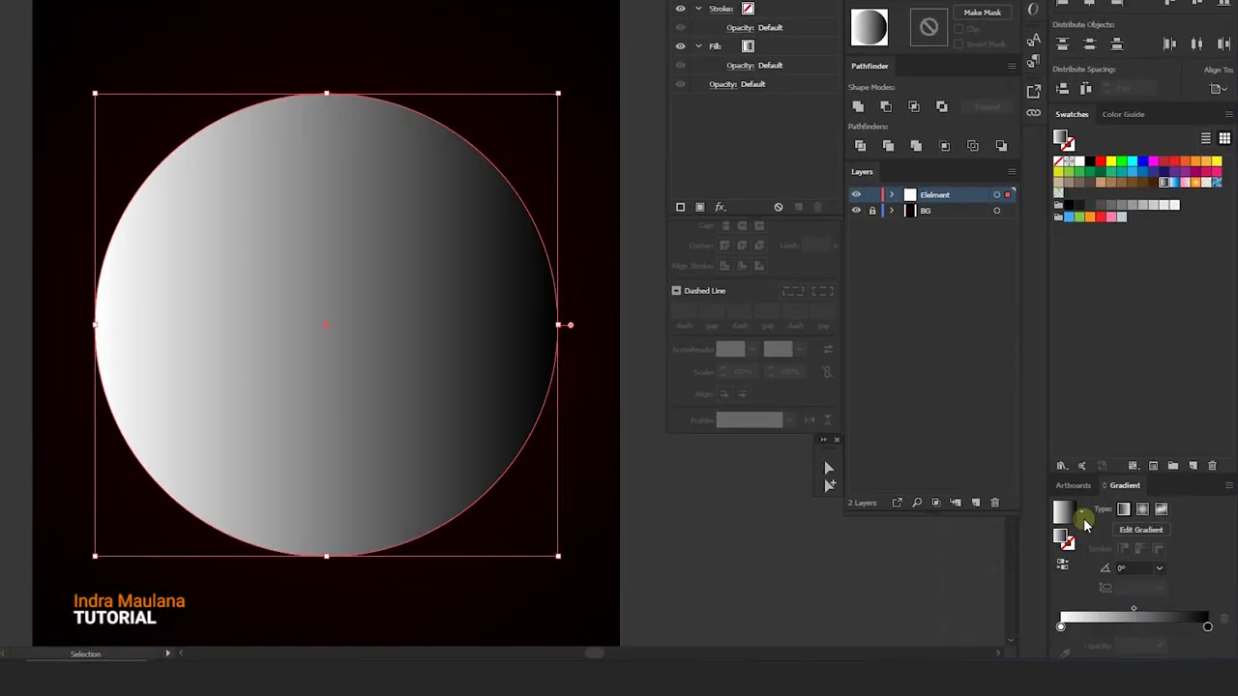
left_click(1142, 492)
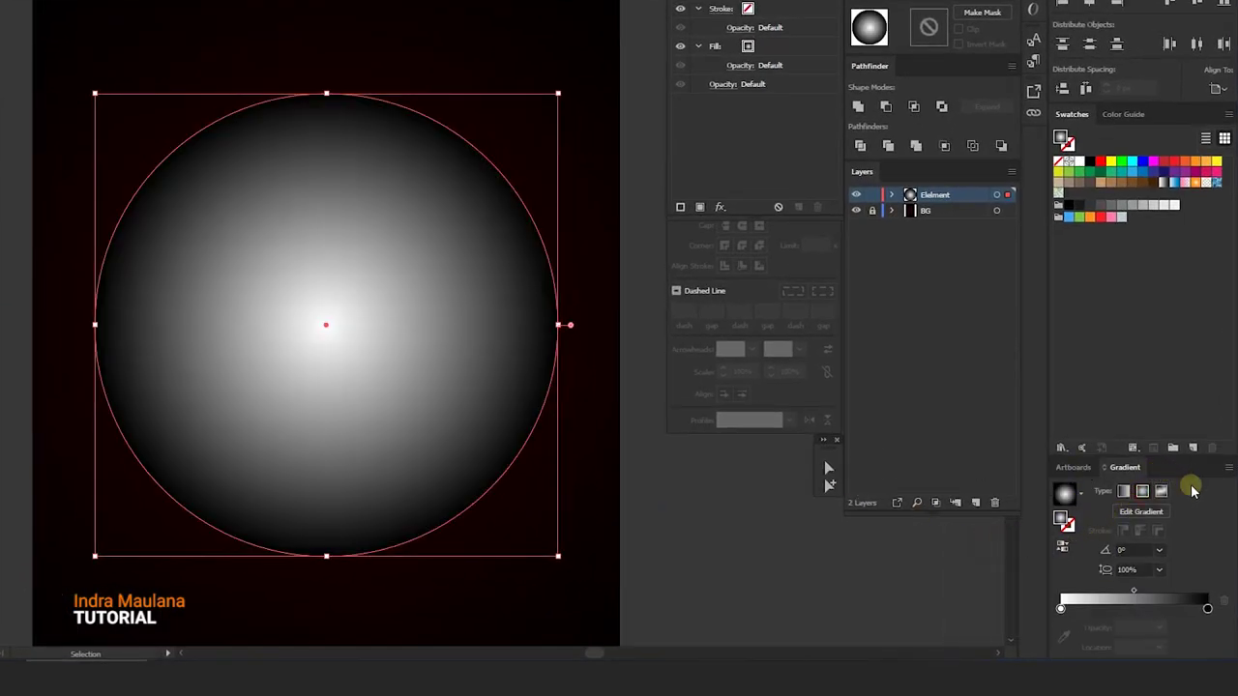
left_click(1205, 605)
double_click(1204, 605)
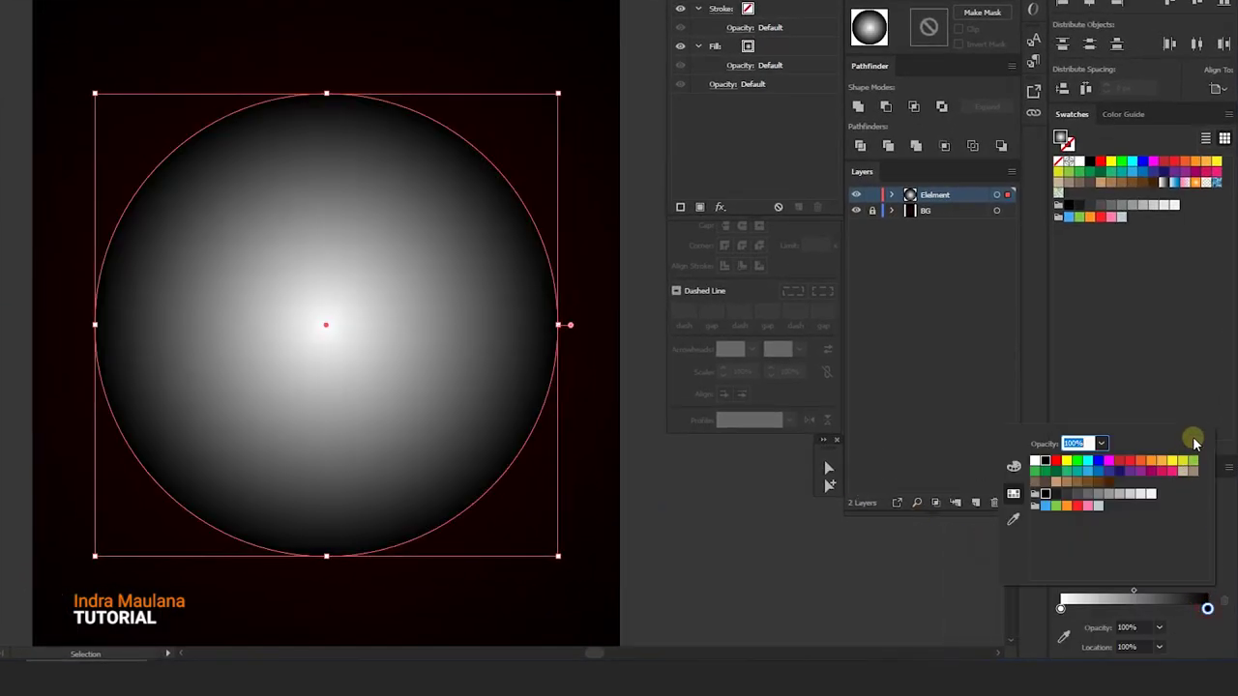
left_click(1013, 466)
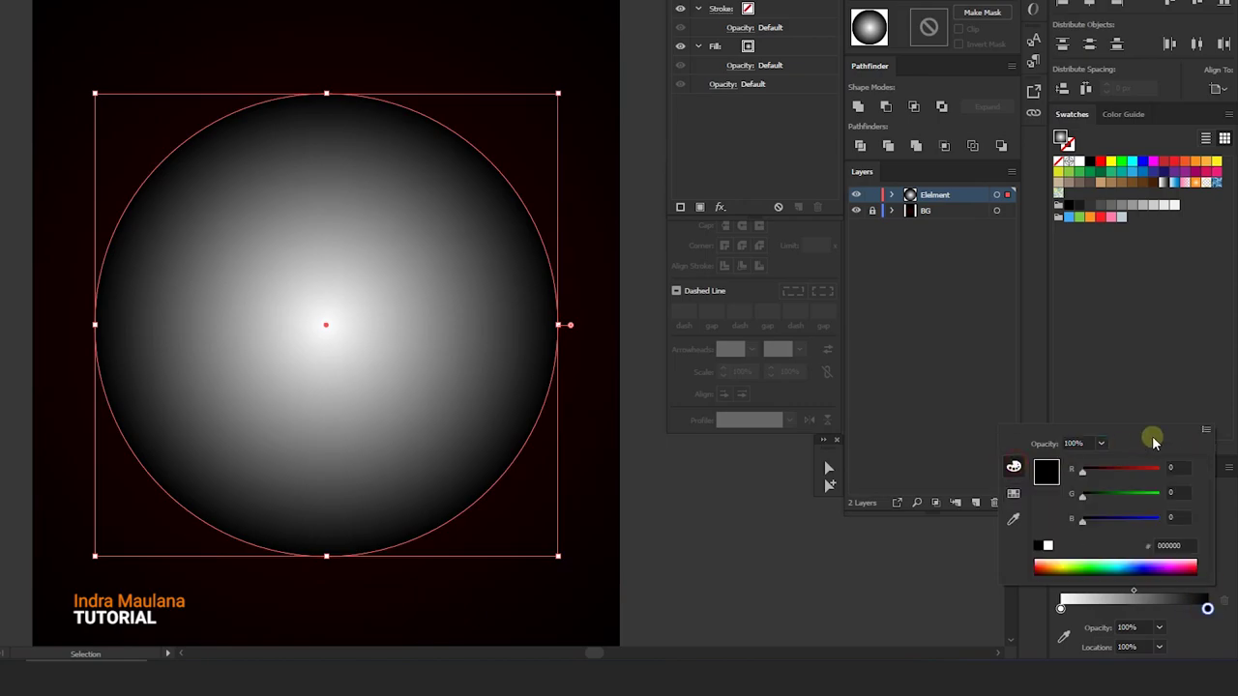
left_click(1203, 430)
left_click(1151, 449)
left_click(1062, 608)
left_click(1064, 553)
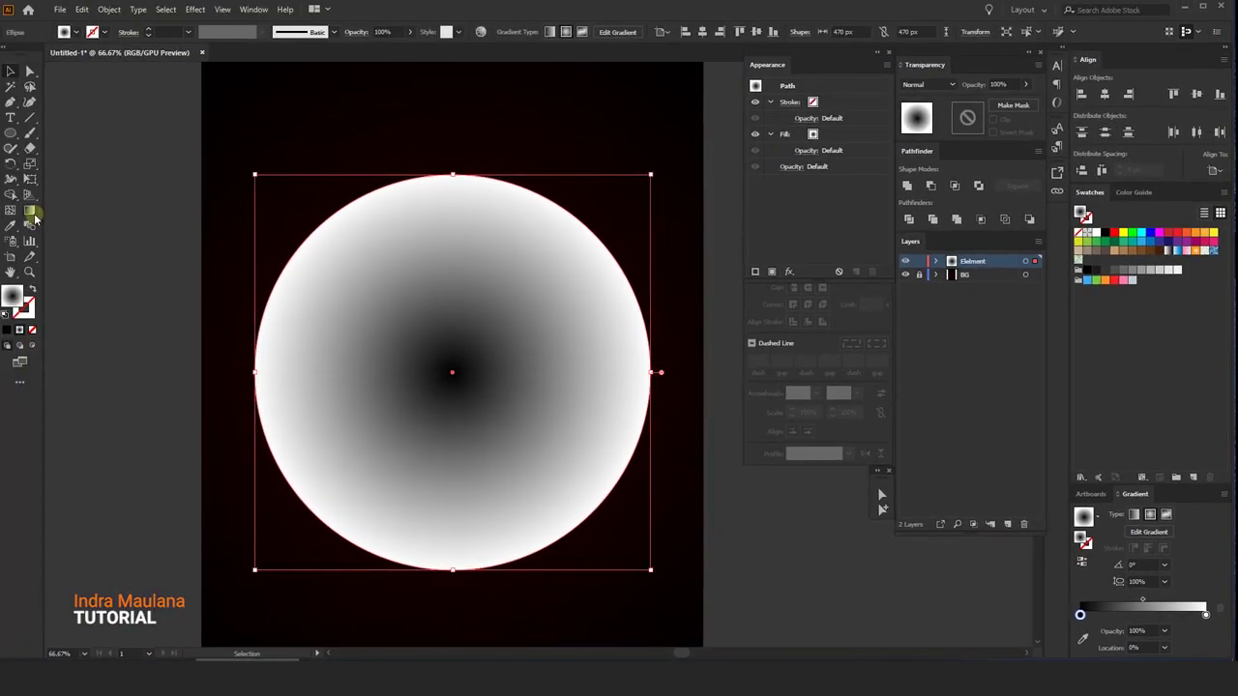
left_click(30, 211)
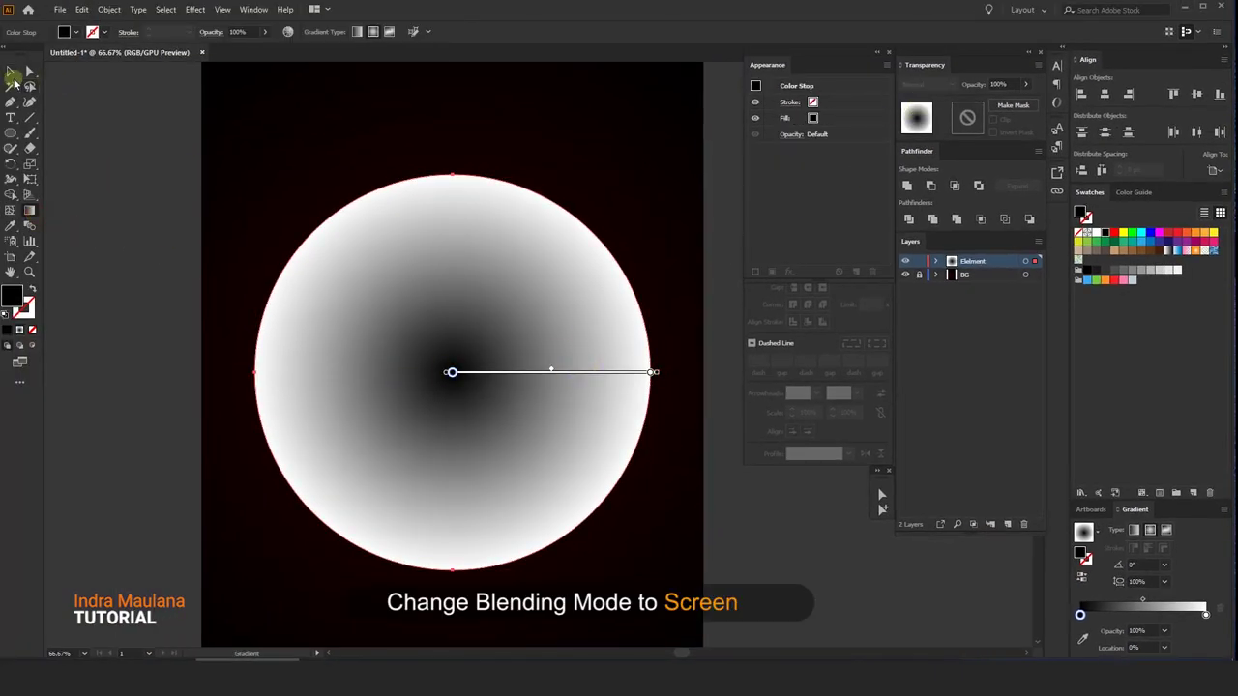
Set the circle's blending mode to Screen and its black centre stop to 0% opacity.
left_click(13, 74)
left_click(926, 84)
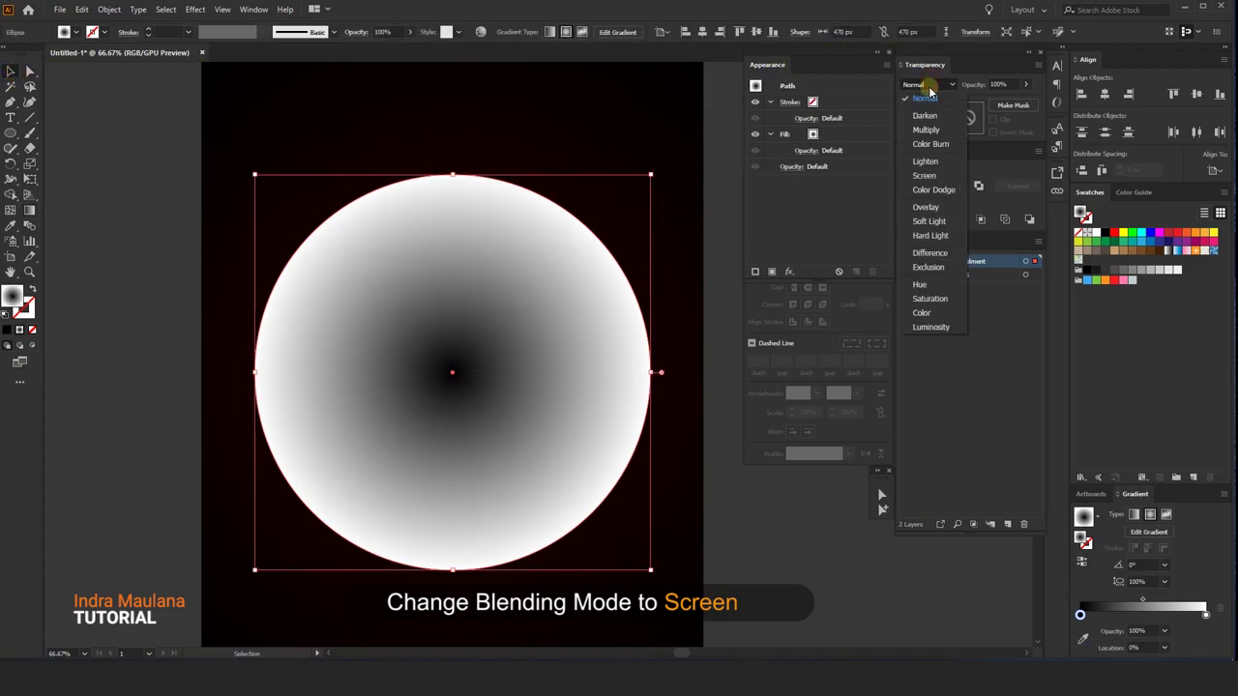
left_click(924, 175)
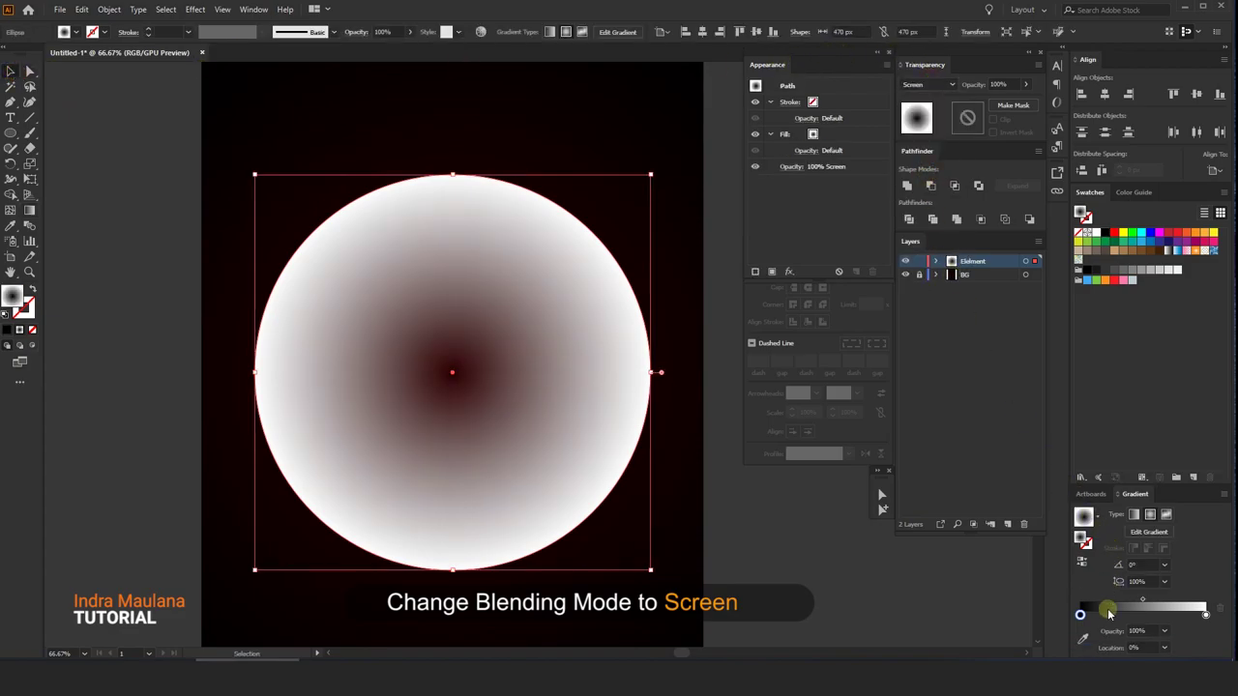
left_click(1149, 630)
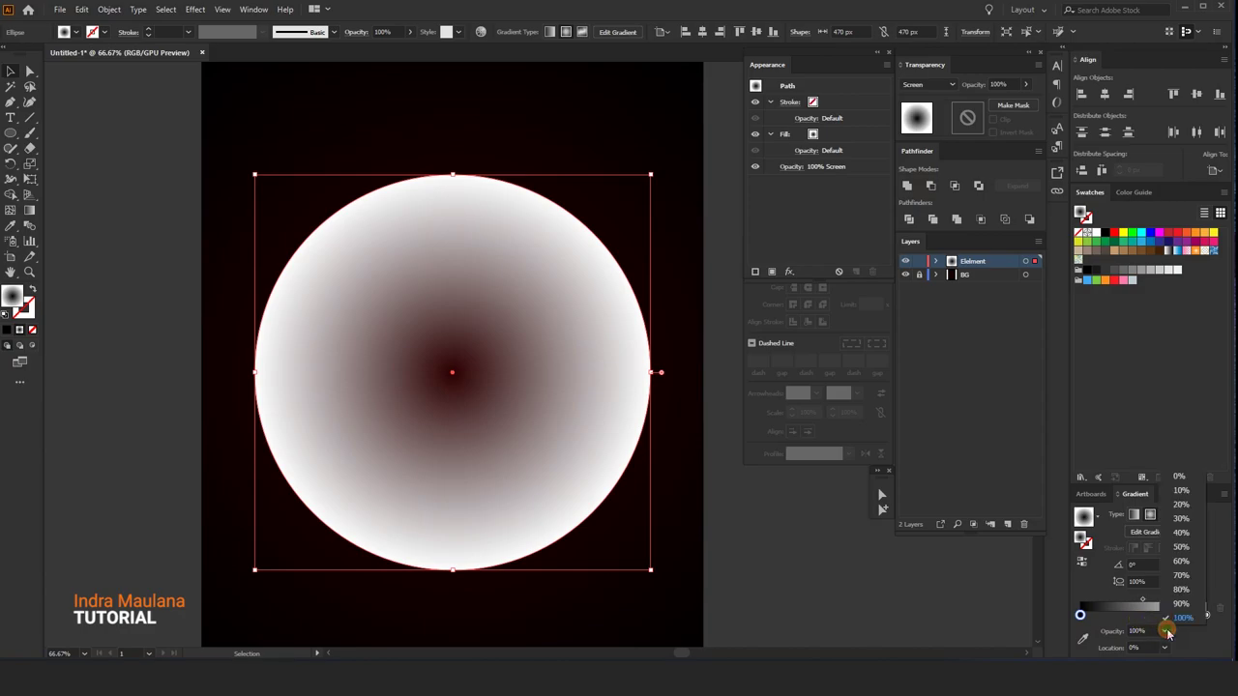
left_click(1178, 475)
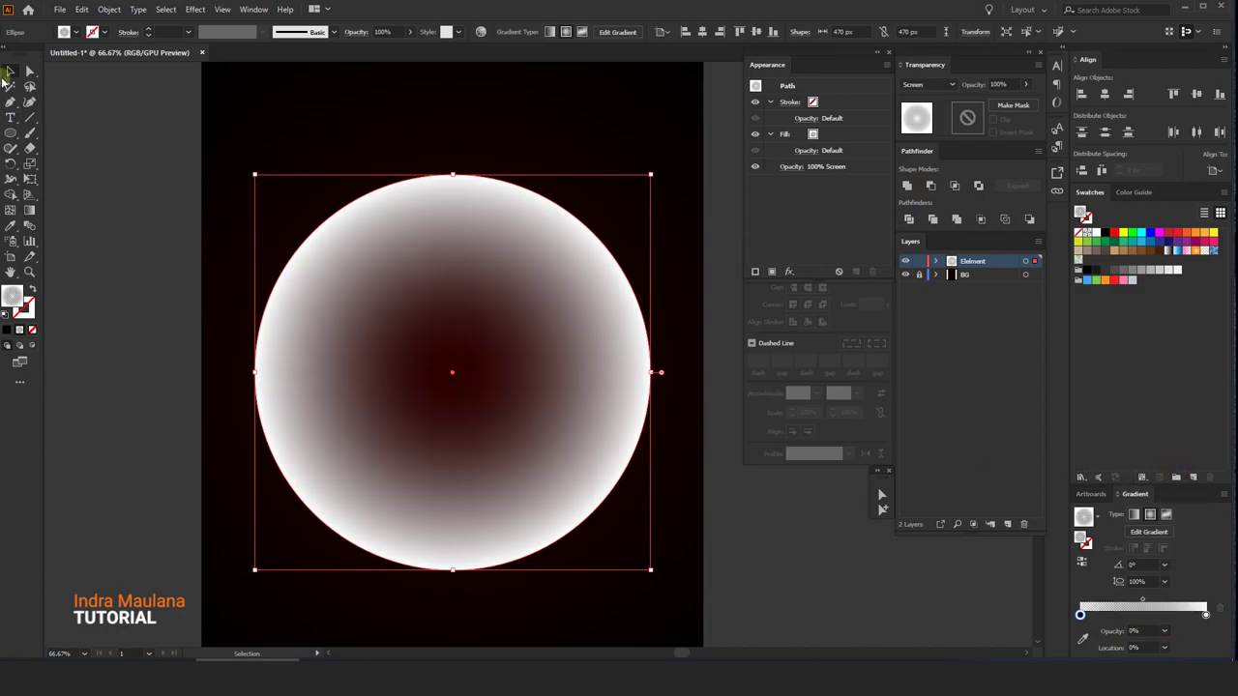
left_click(30, 213)
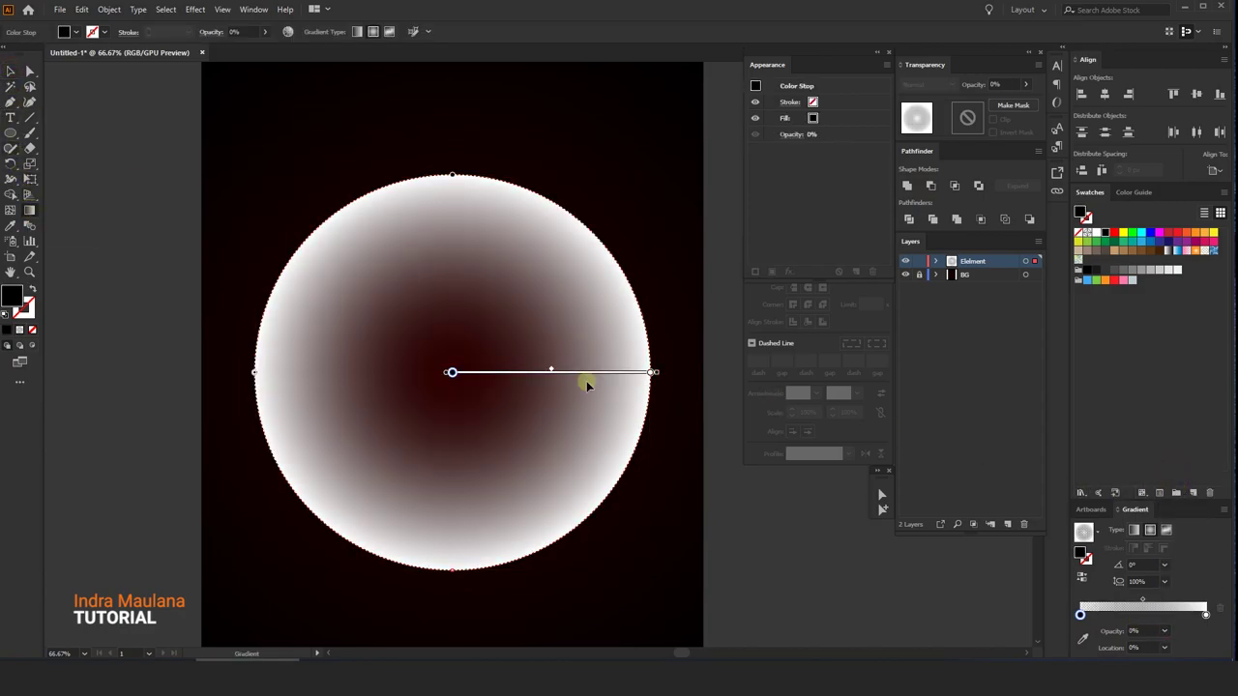
Move the transparent stop to about 95% and the white stop to about 98%.
scroll(547, 386, "up", 1)
left_click_drag(406, 366, 584, 370)
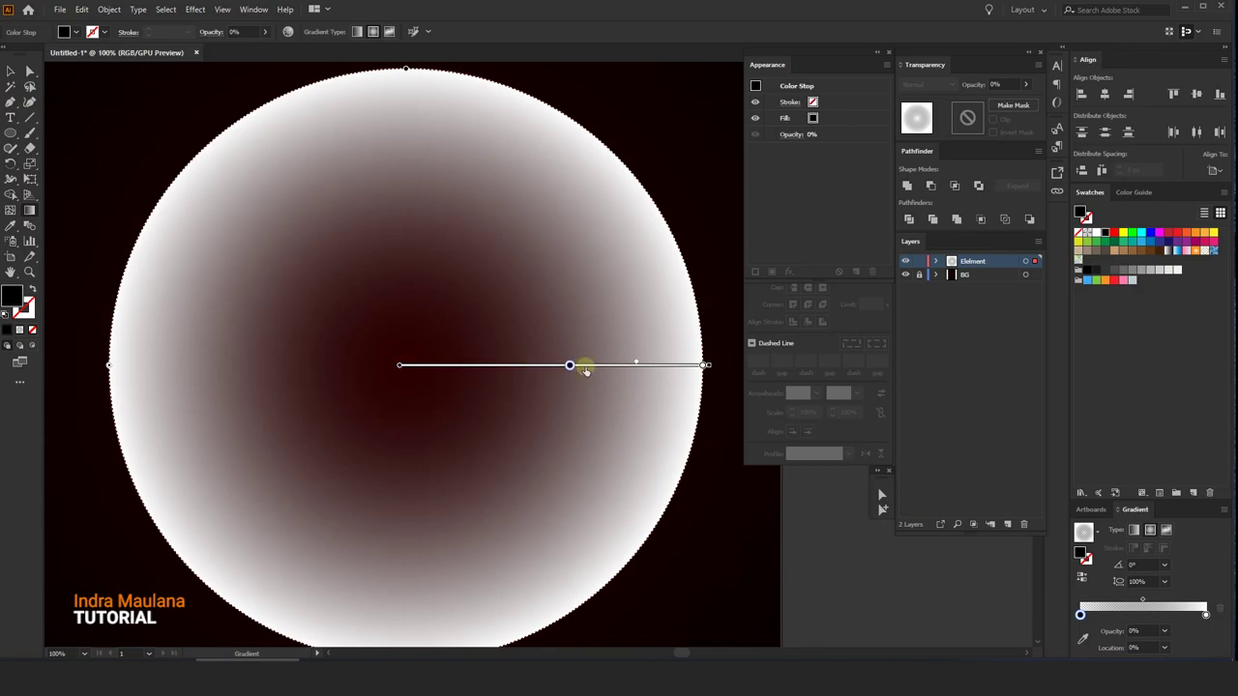
left_click_drag(686, 369, 691, 366)
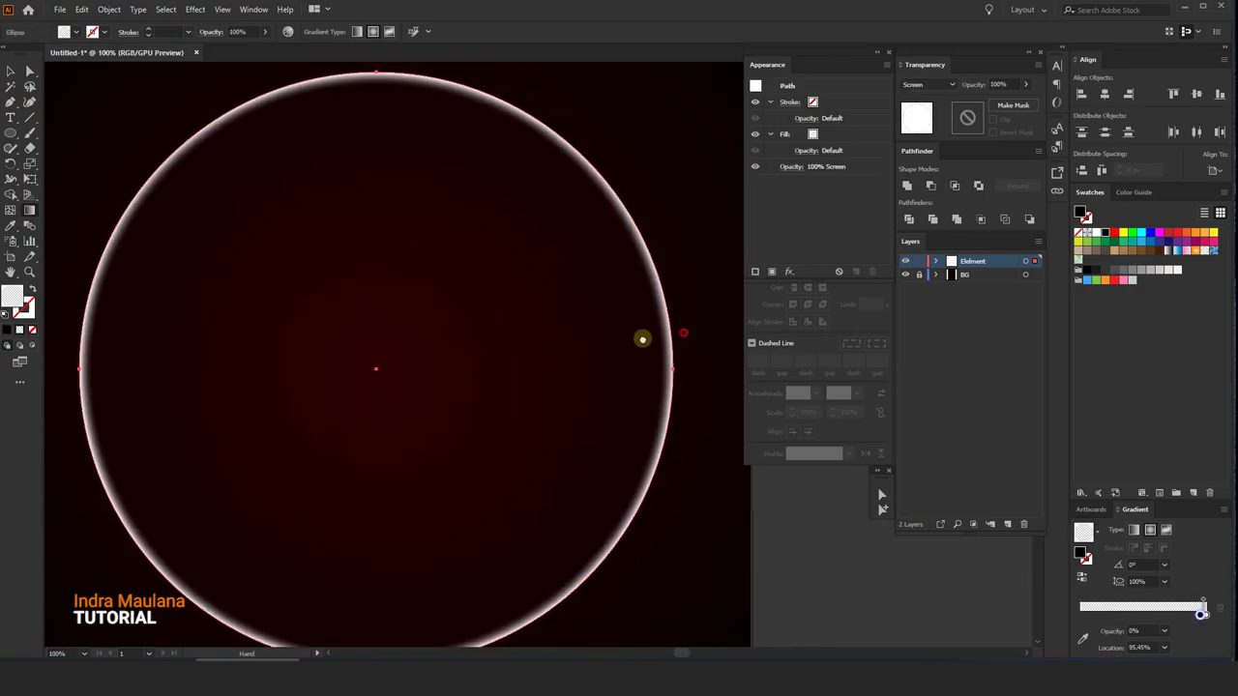
scroll(644, 340, "up", 1)
scroll(571, 391, "up", 1)
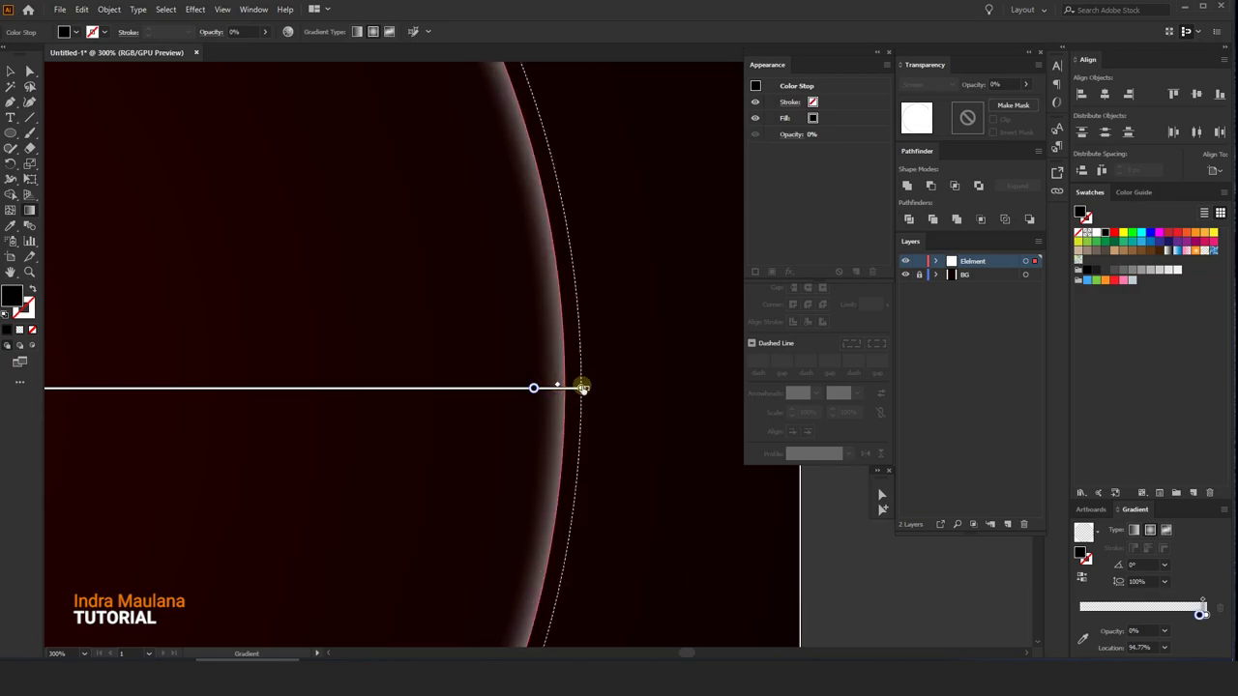
left_click_drag(580, 388, 567, 387)
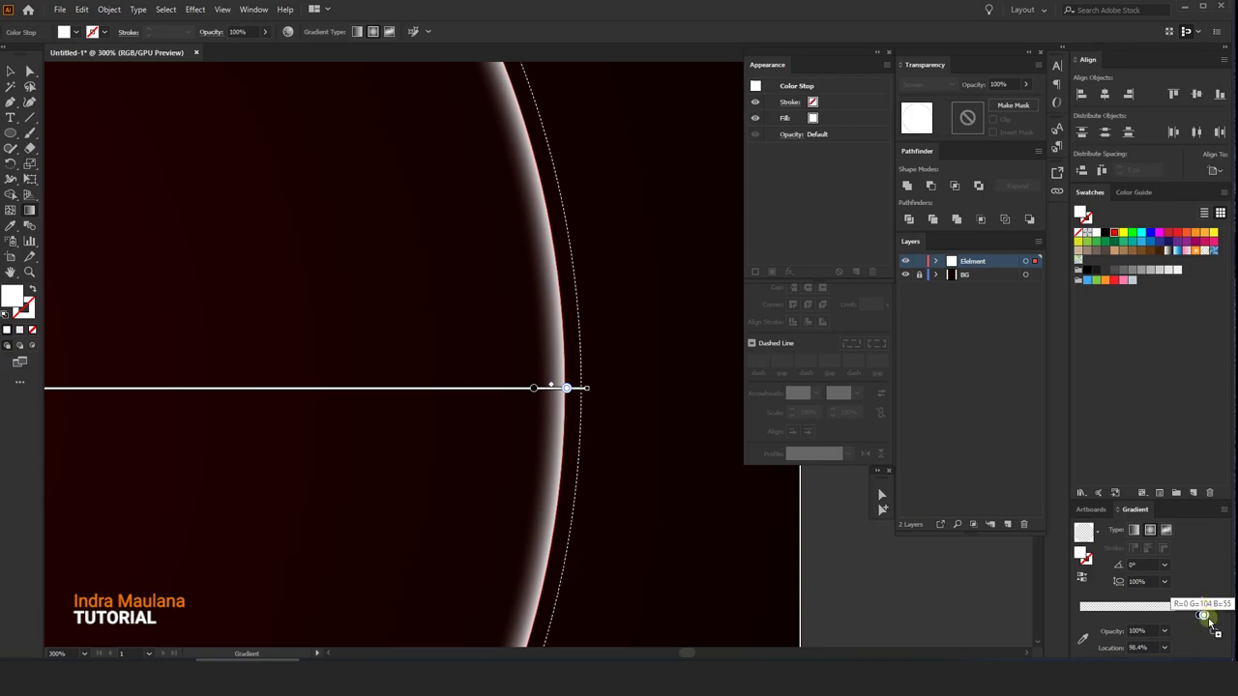
Add red and white stops near the circle's rim and pull the gradient's end point inward.
left_click_drag(1207, 620, 1204, 615)
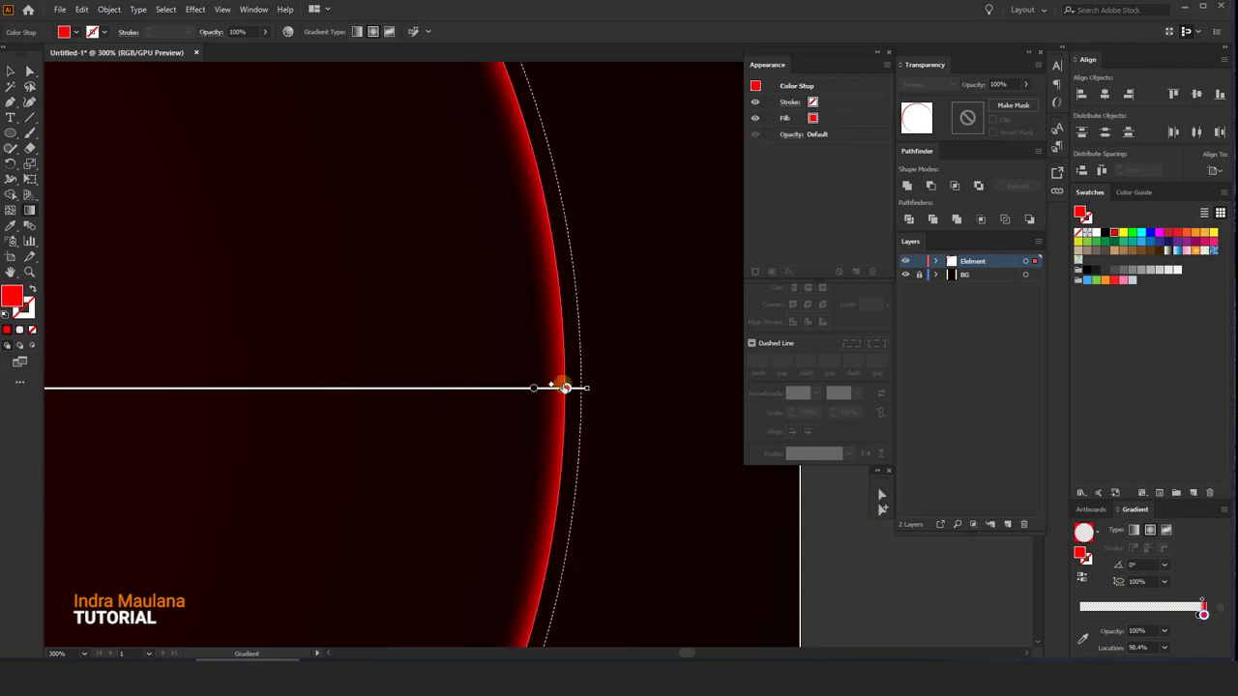
scroll(619, 397, "up", 5)
left_click(652, 401)
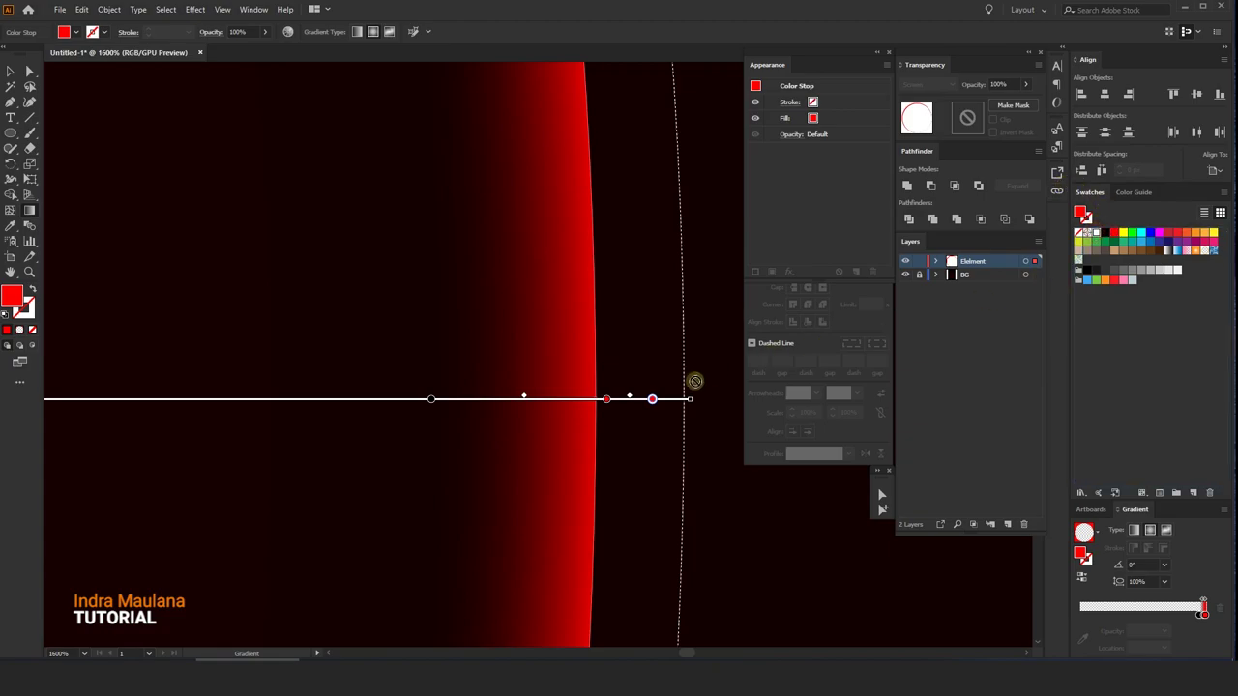
double_click(651, 400)
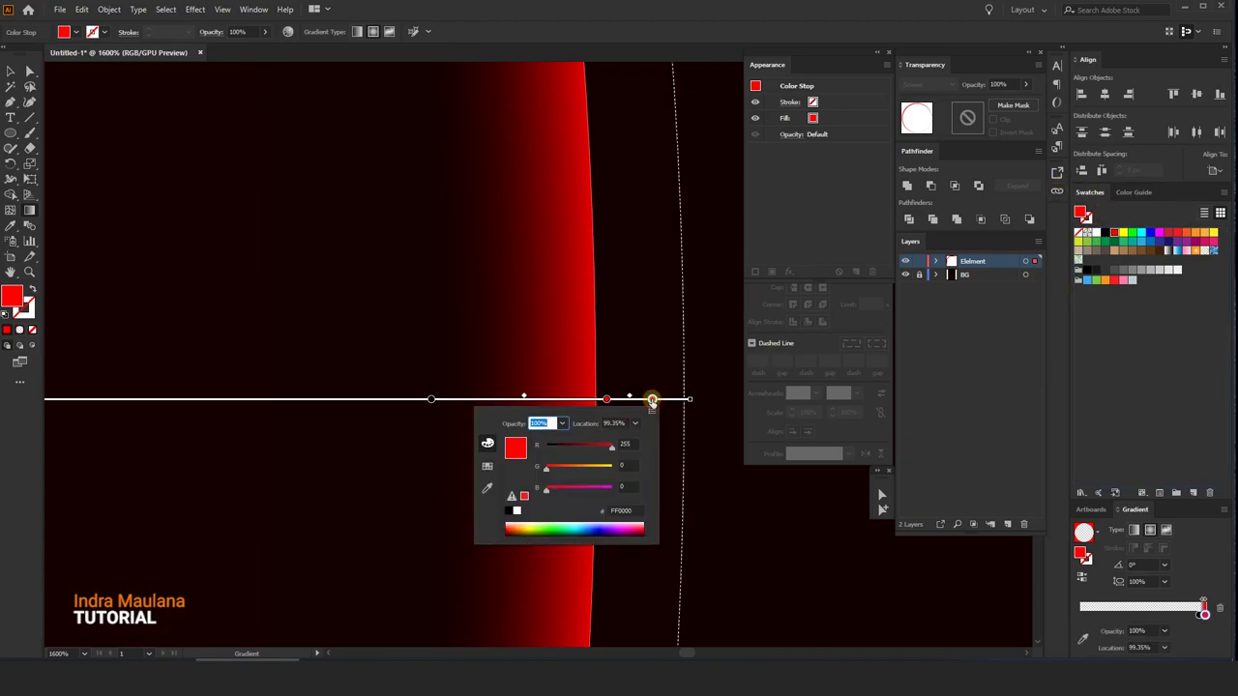
left_click(518, 510)
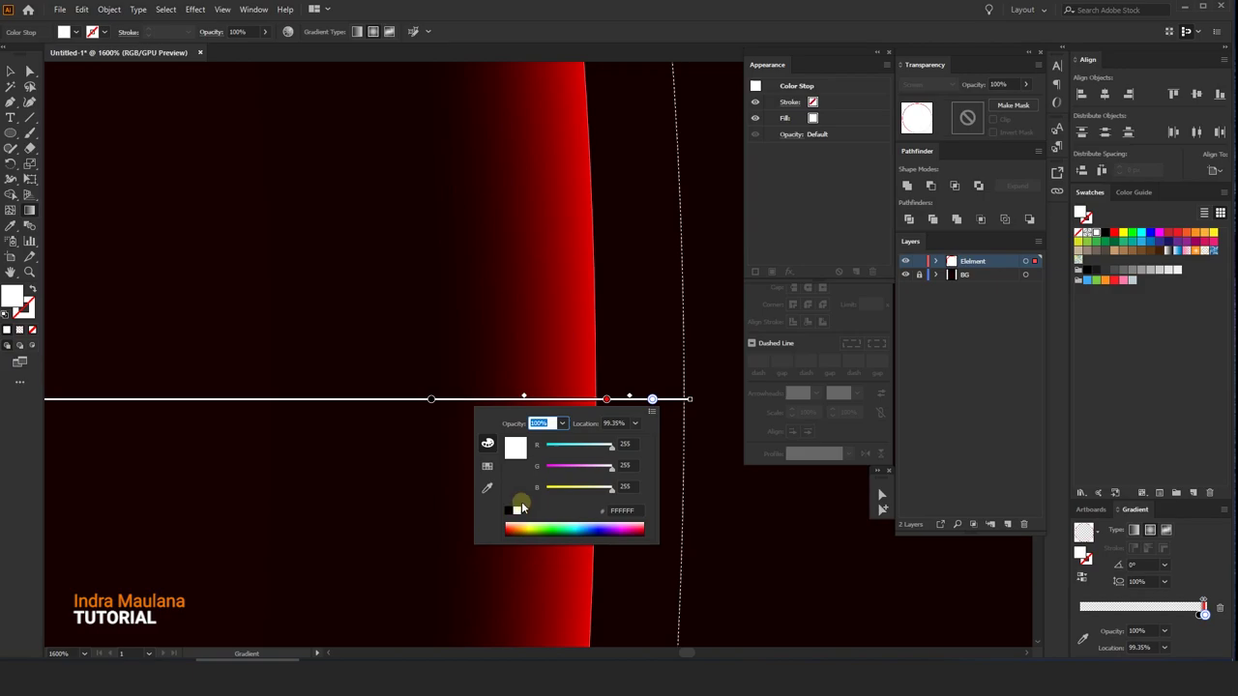
key("Escape")
left_click(538, 399)
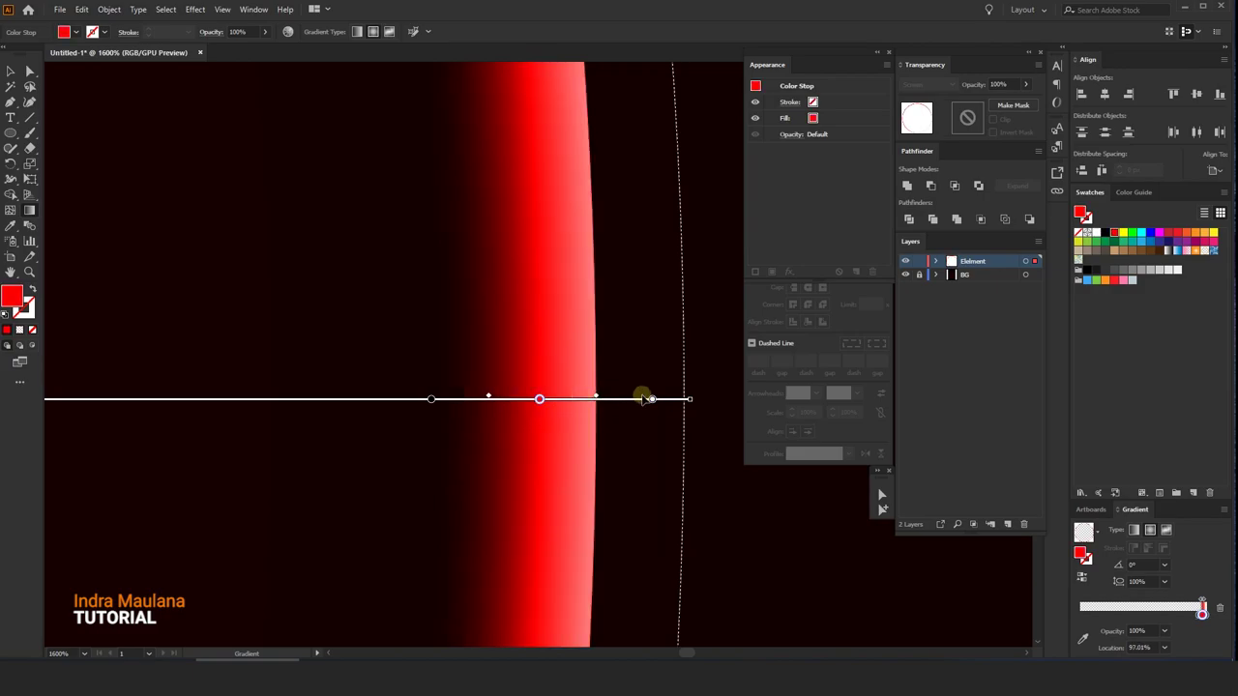
left_click(583, 398)
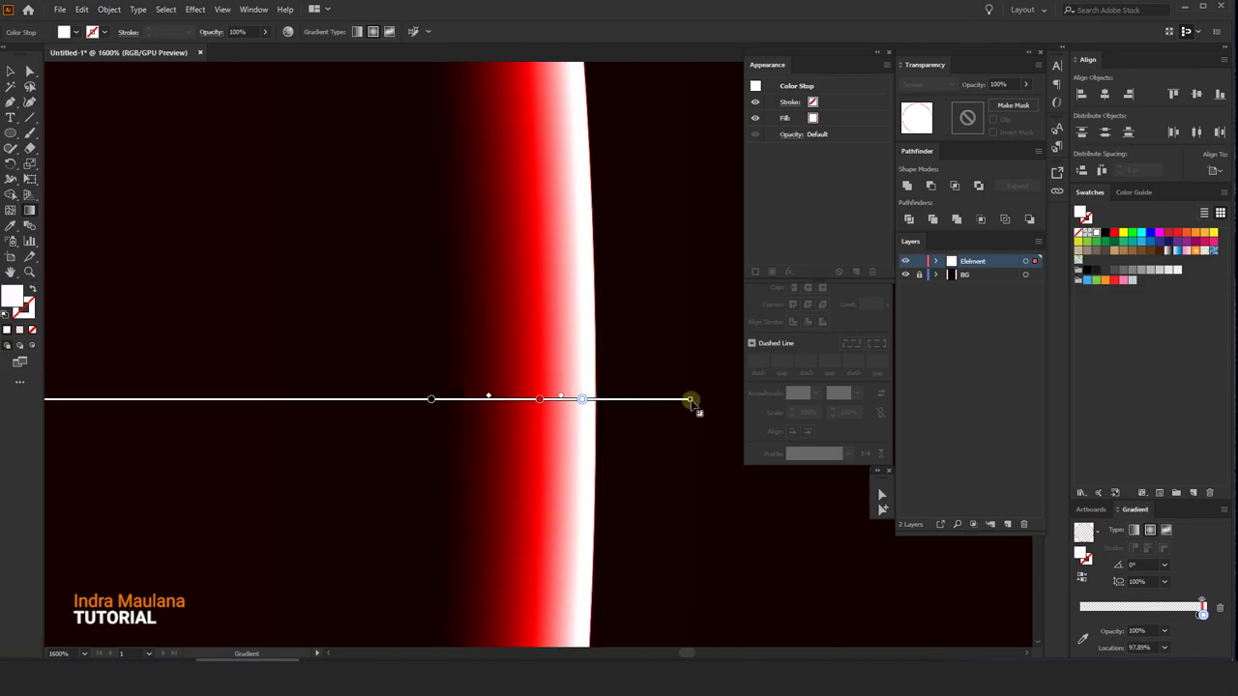
left_click_drag(689, 400, 585, 398)
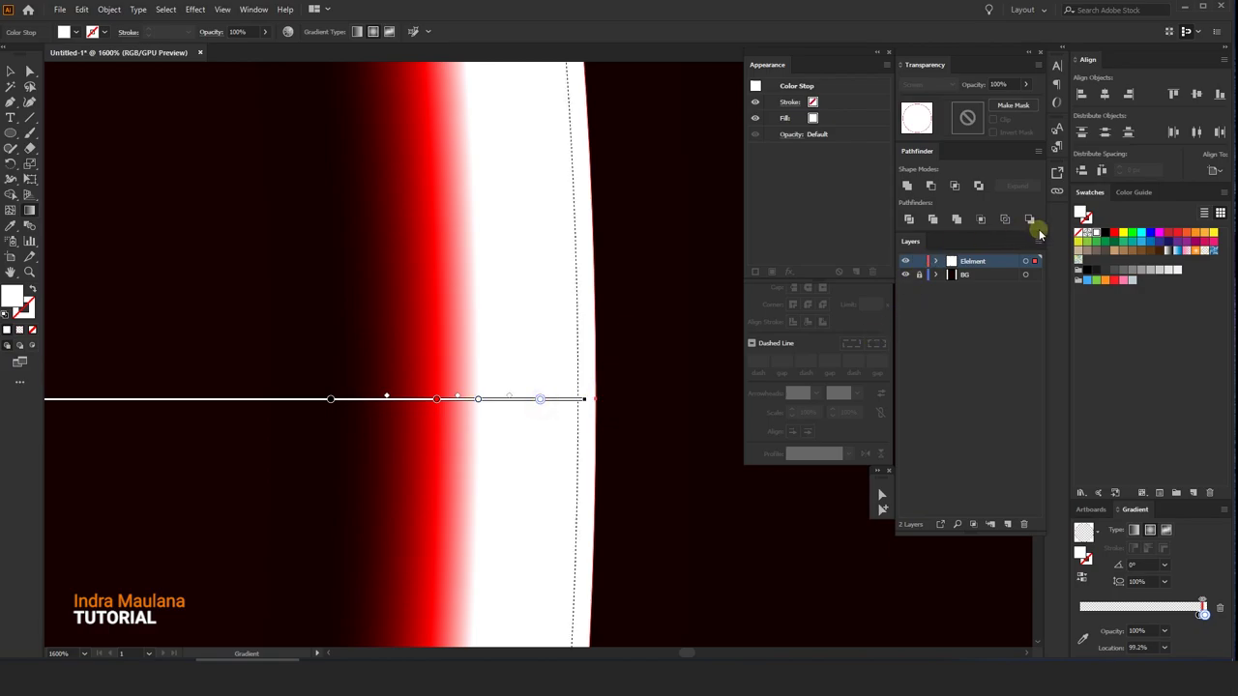
Make the gradient's outermost stop black at 0% opacity and shift the red stop slightly inward.
double_click(541, 399)
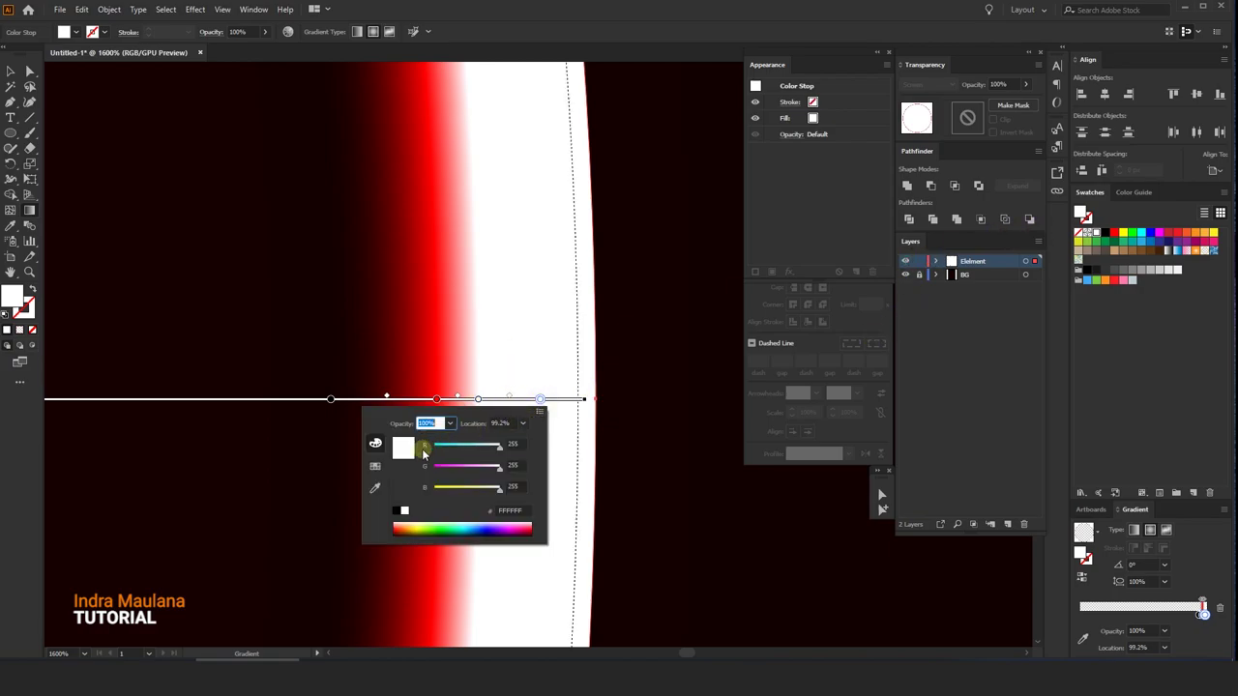
left_click(395, 510)
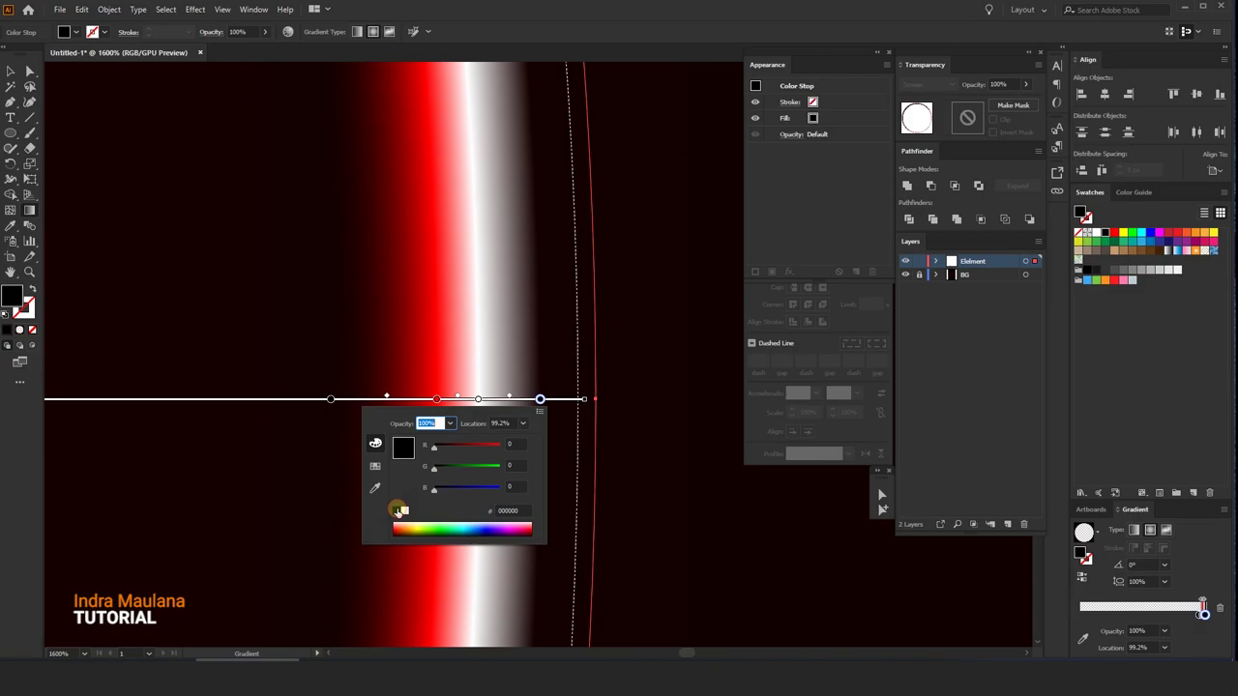
left_click(449, 422)
left_click(463, 437)
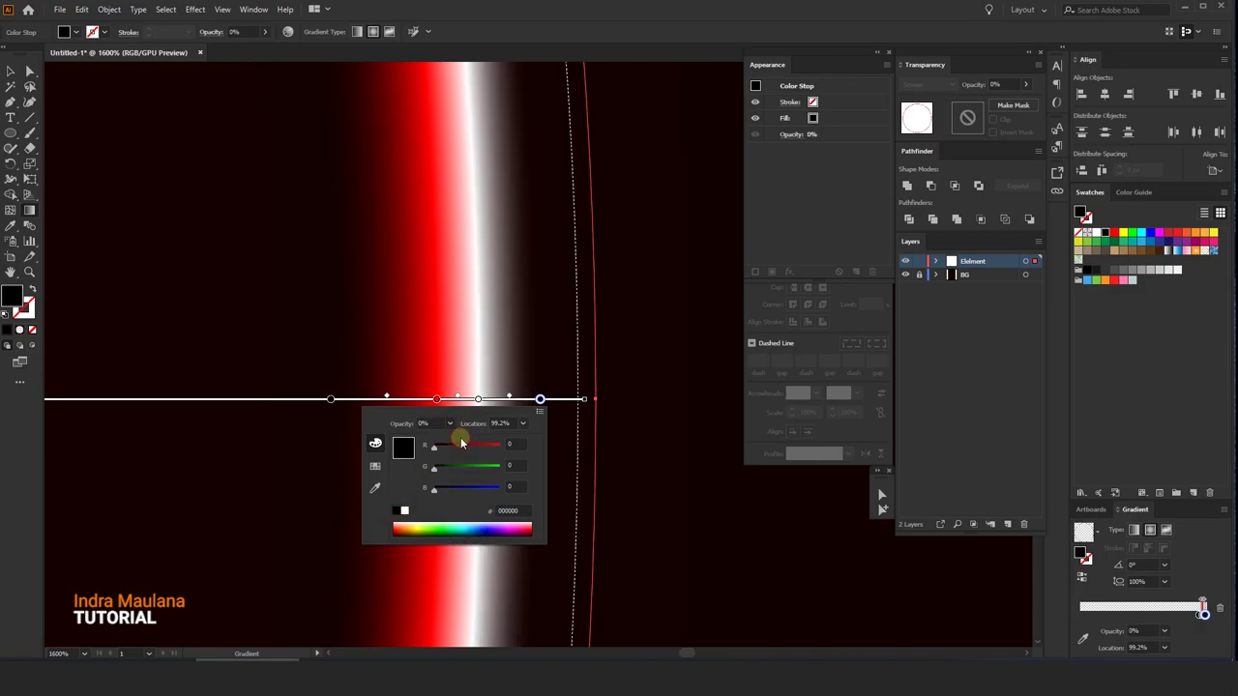
left_click(539, 401)
left_click_drag(436, 401, 425, 401)
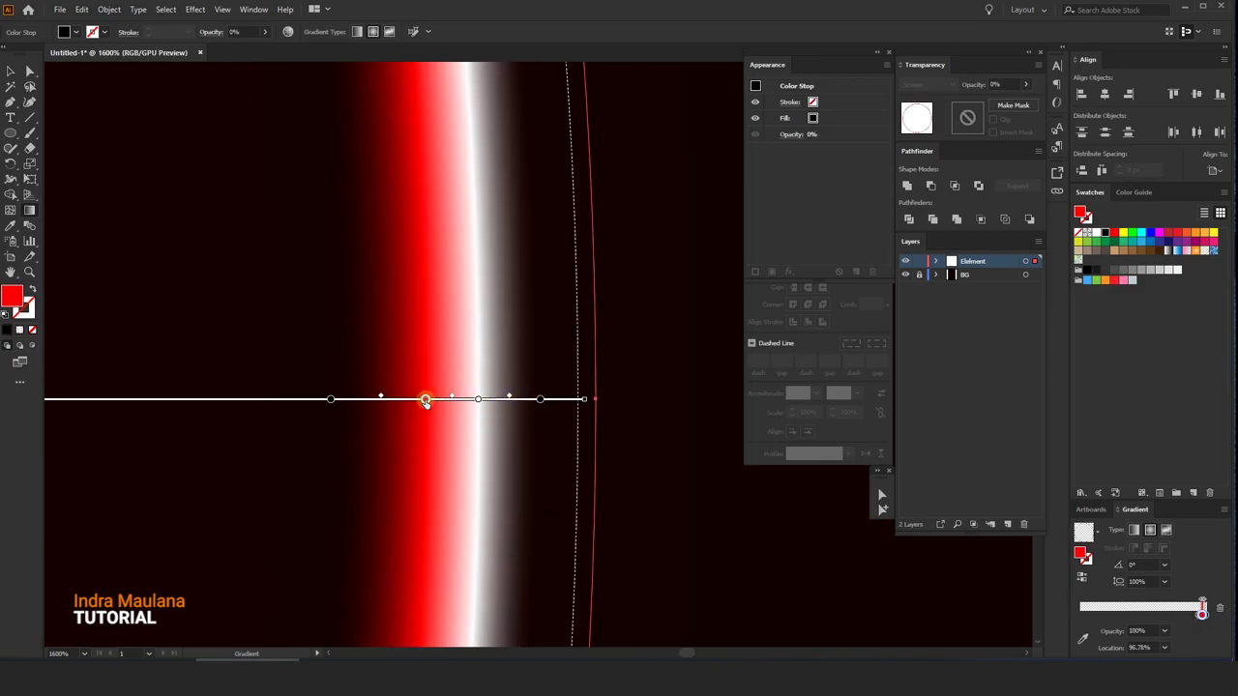
Add a red 1%-opacity stop near the outer end and nudge the white stop inward.
scroll(571, 392, "down", 6)
scroll(577, 393, "down", 4)
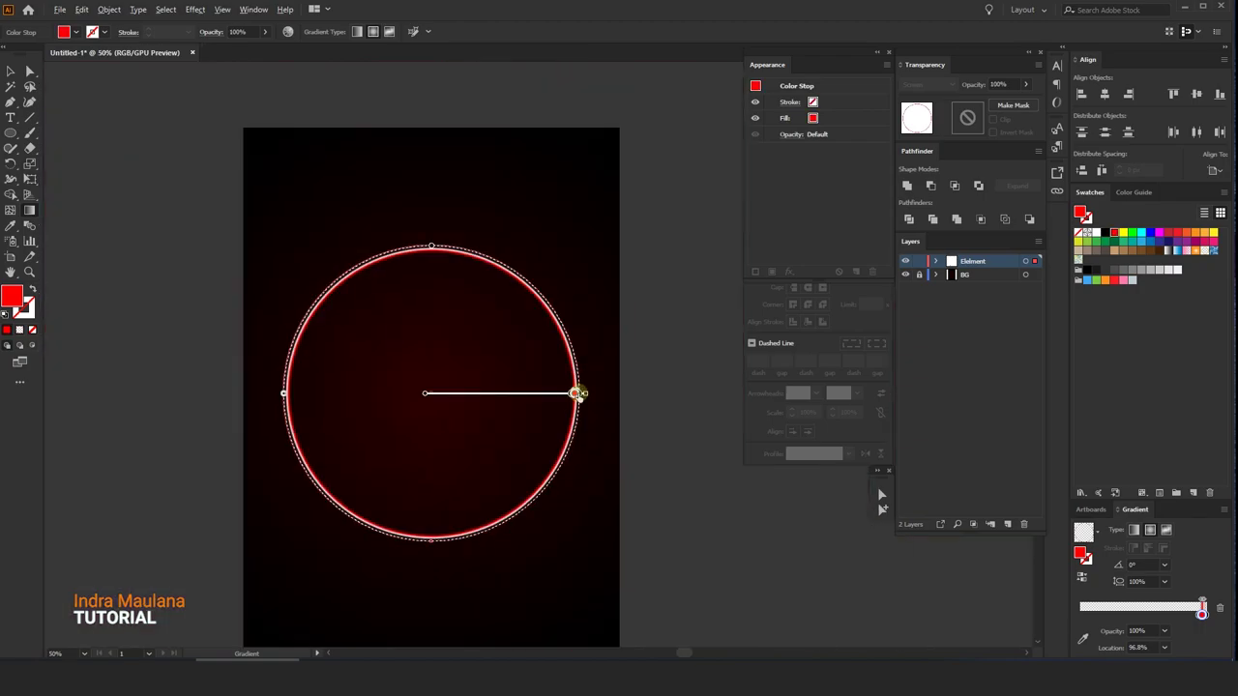
scroll(575, 393, "up", 5)
scroll(576, 392, "up", 1)
scroll(575, 392, "up", 1)
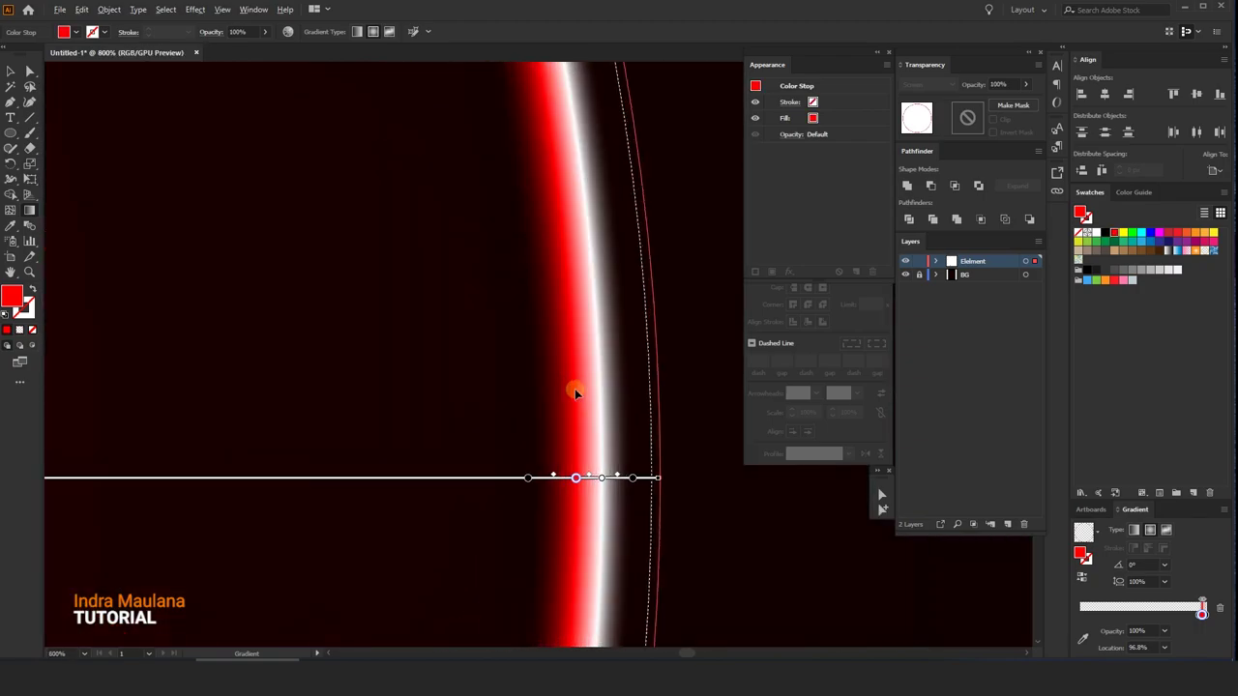
left_click(631, 478)
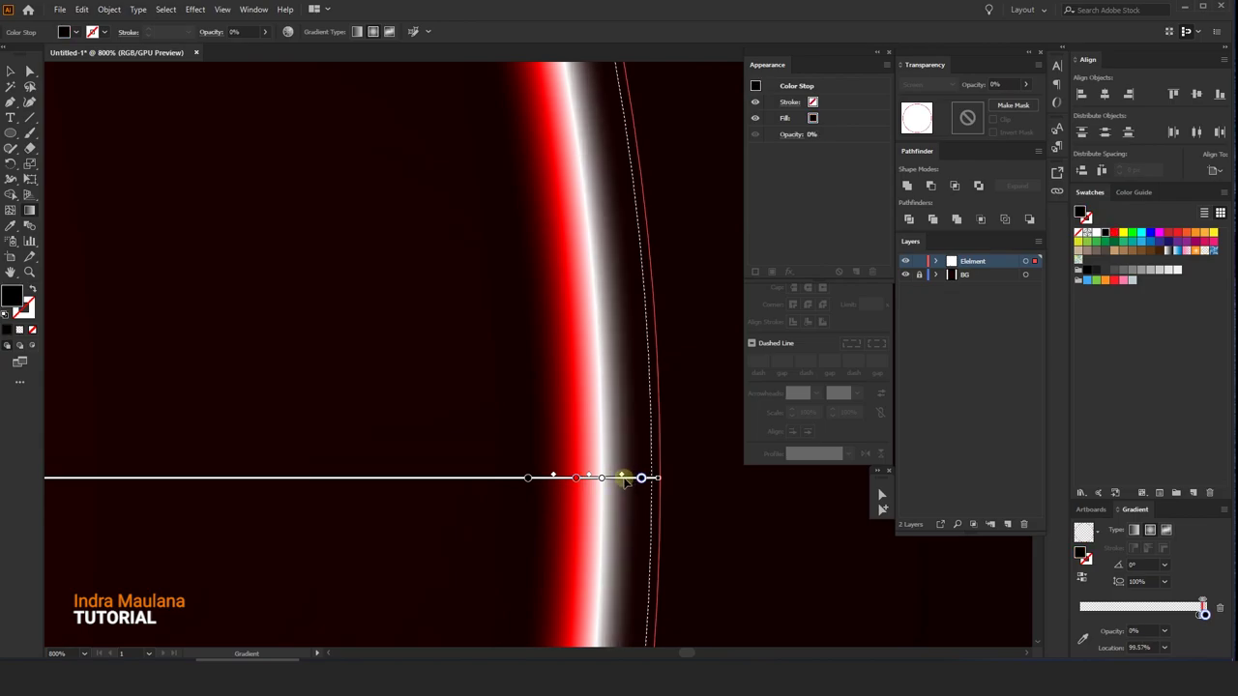
left_click(621, 479)
double_click(621, 479)
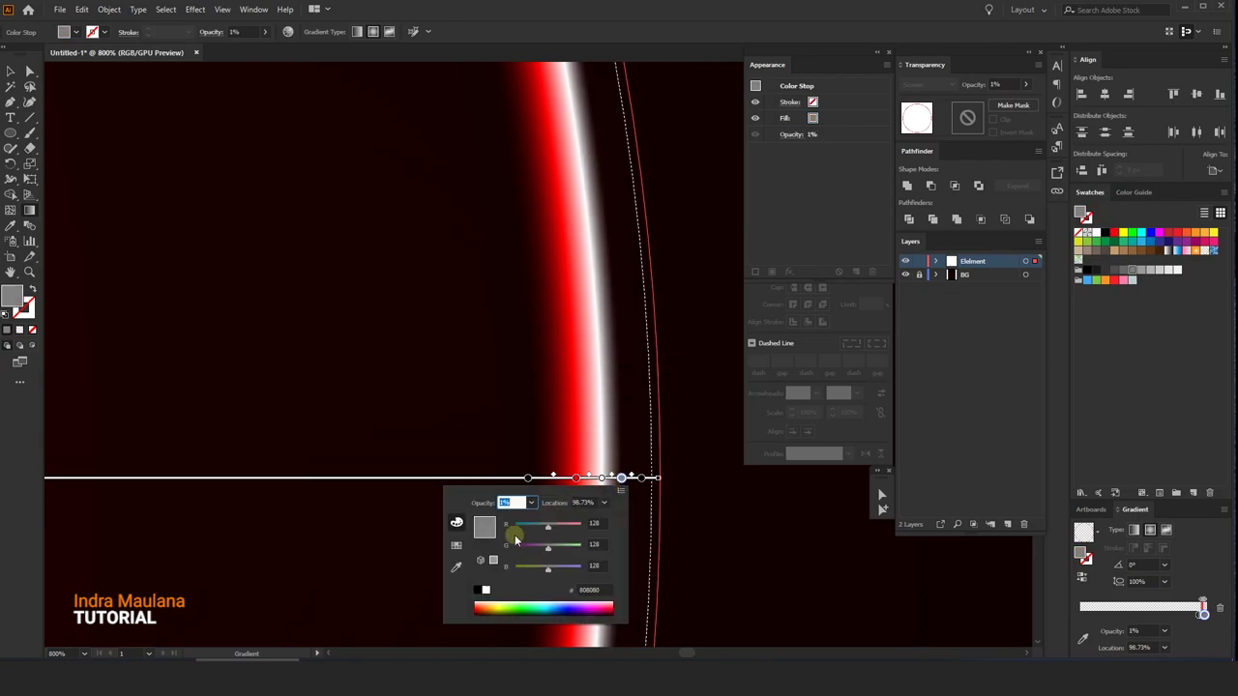
left_click(456, 544)
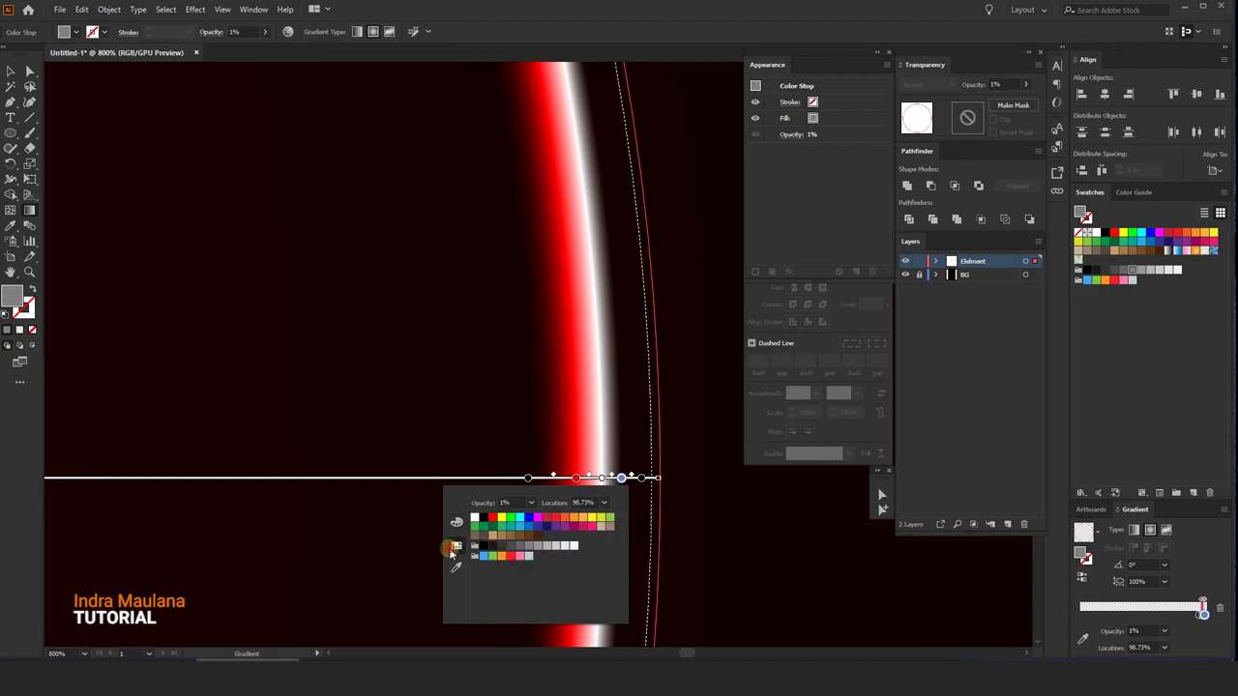
left_click(493, 519)
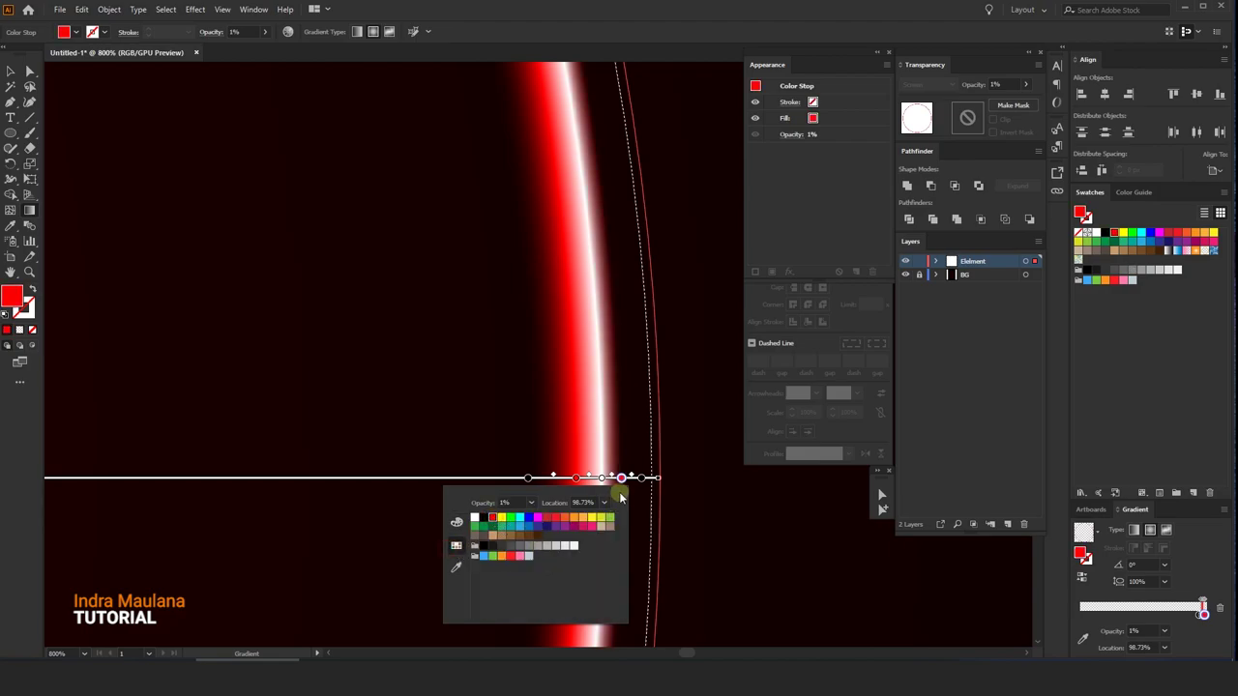
left_click(620, 481)
left_click_drag(601, 479, 564, 483)
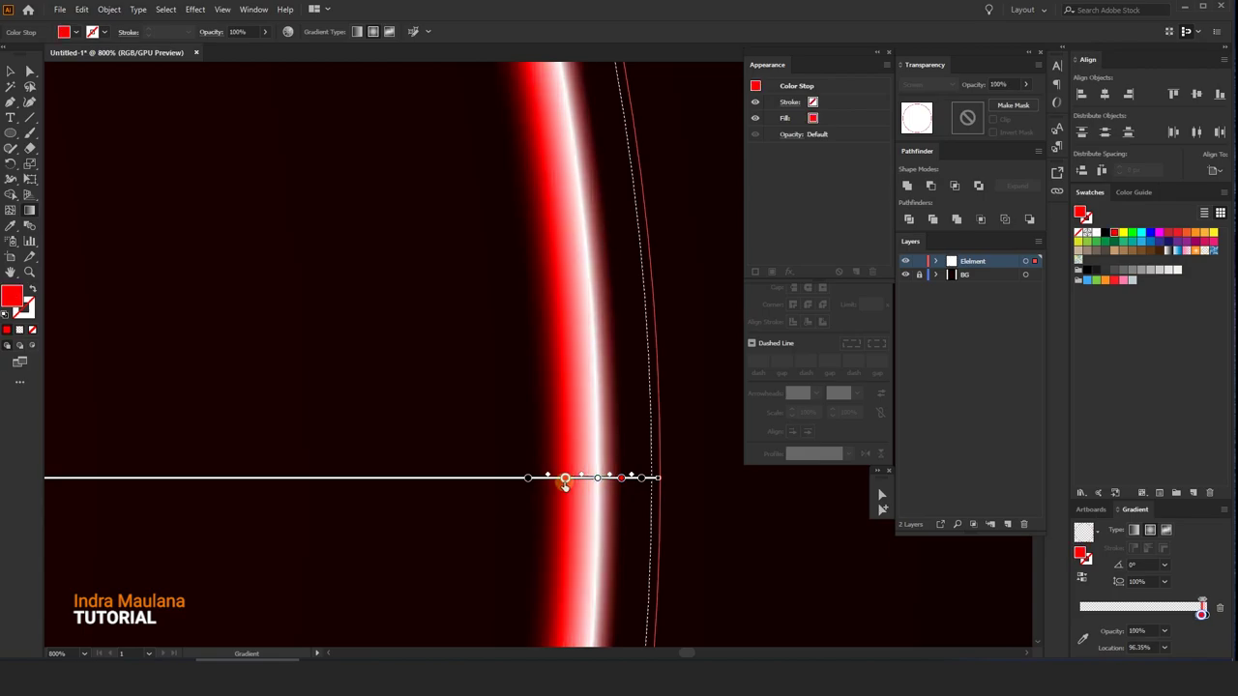
Reposition the white, faint red and inner transparent stops, leaving the faint red stop at 98.08%.
scroll(566, 482, "down", 7)
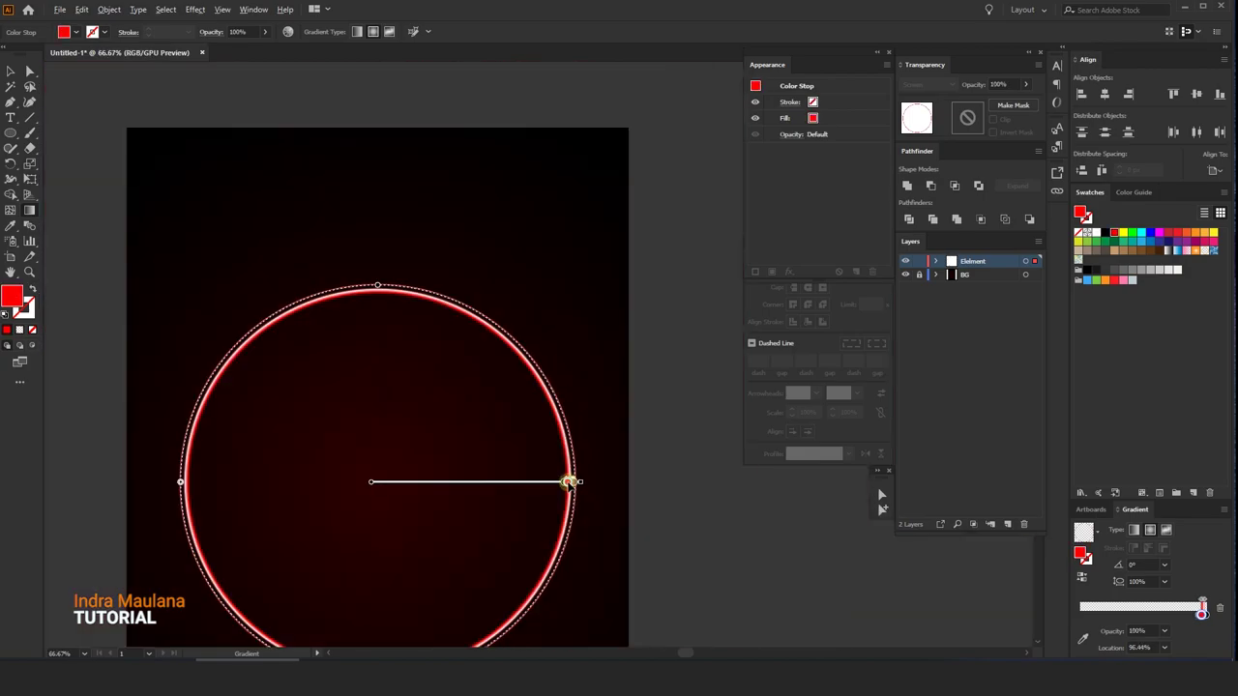
scroll(569, 482, "up", 3)
scroll(566, 478, "up", 3)
scroll(572, 478, "up", 3)
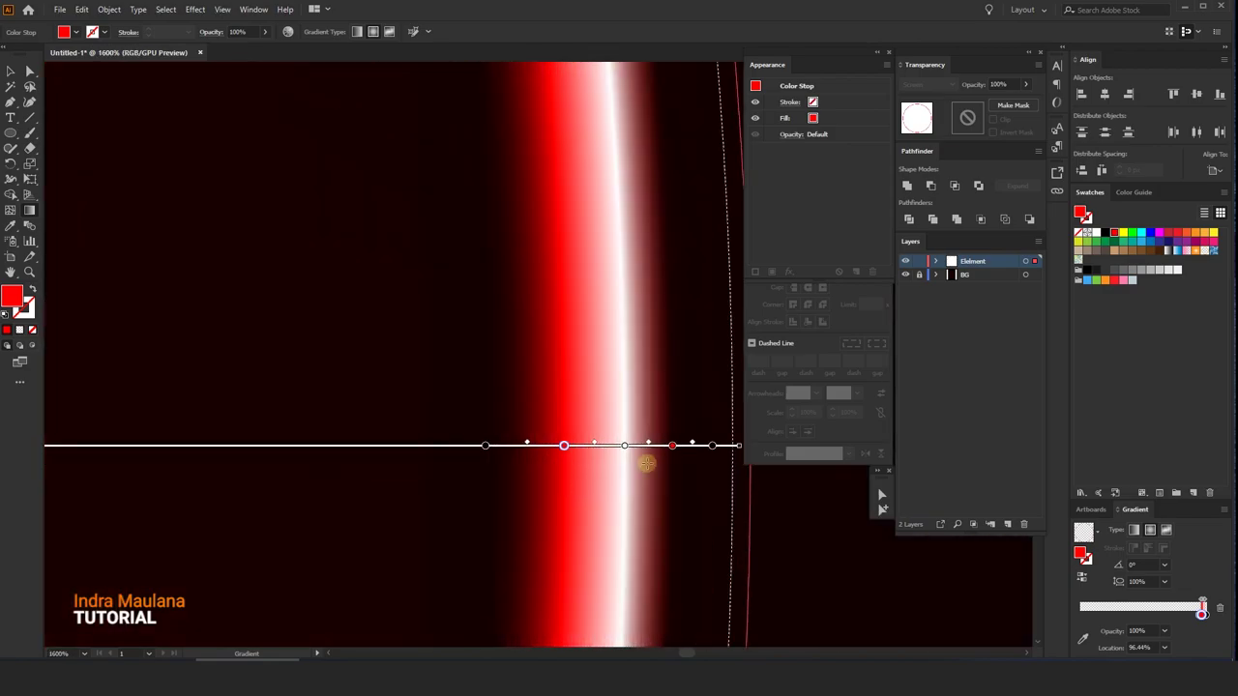
mouse_move(625, 447)
left_mouse_down()
mouse_move(586, 447)
mouse_move(601, 446)
left_mouse_up()
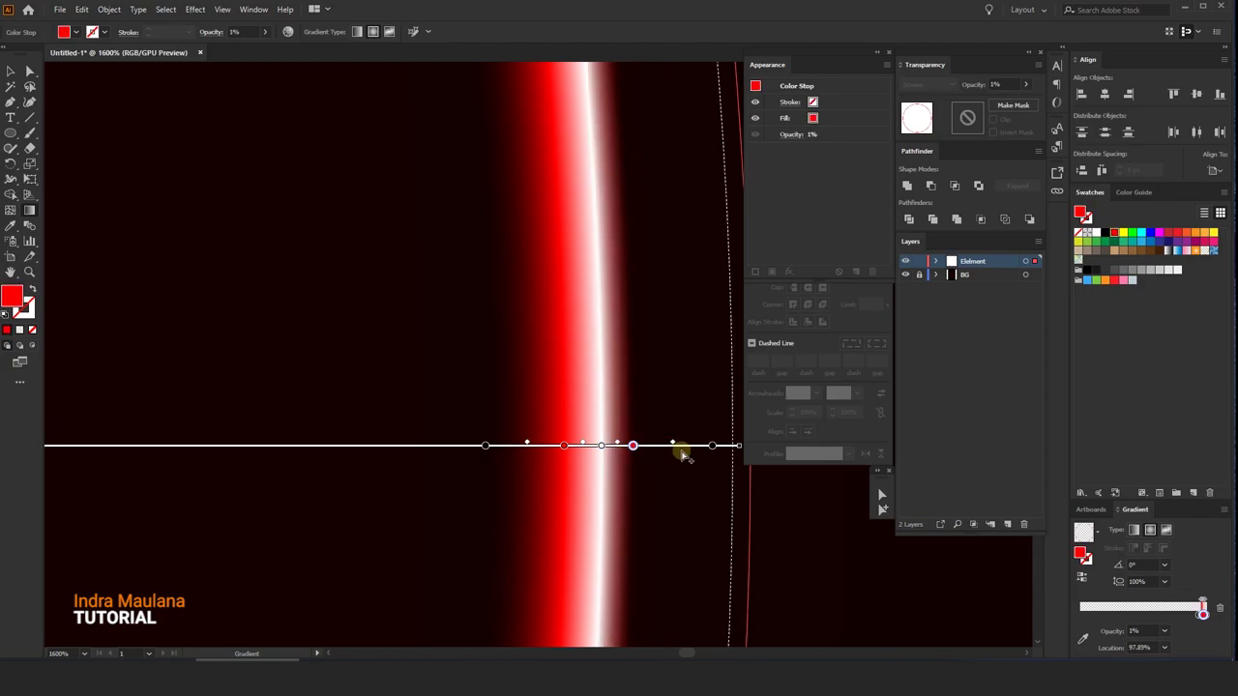
left_click_drag(677, 447, 726, 446)
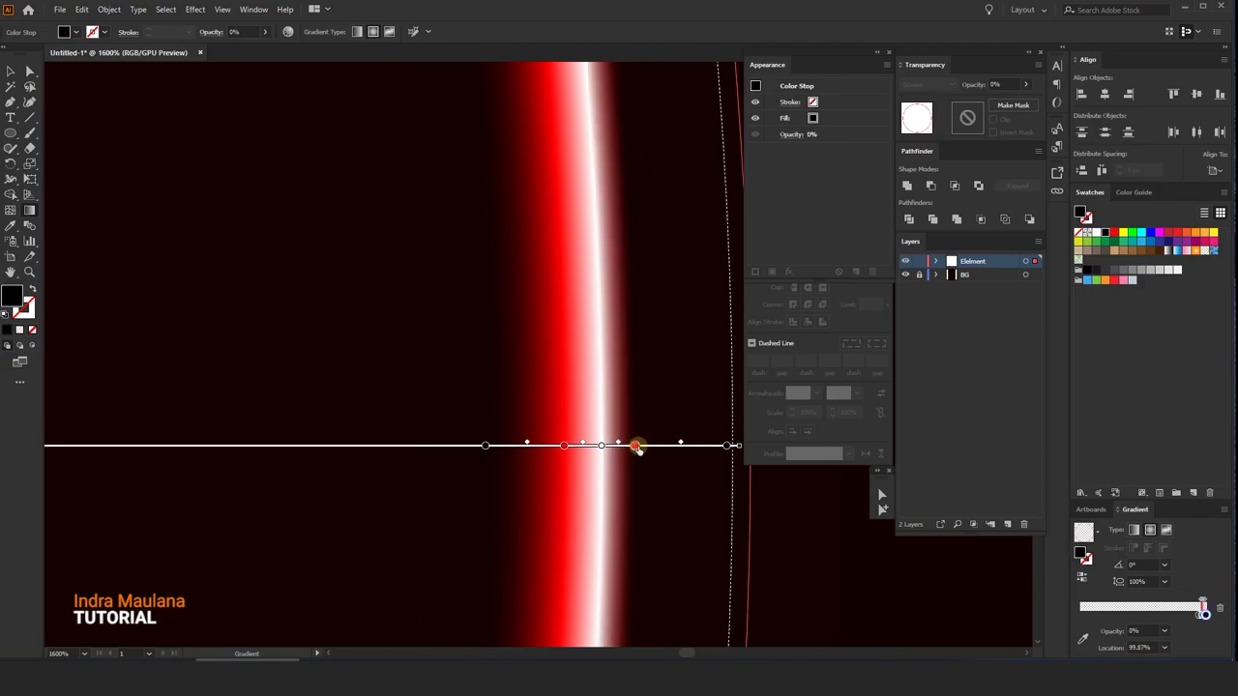
left_click_drag(637, 447, 663, 445)
scroll(607, 446, "down", 1)
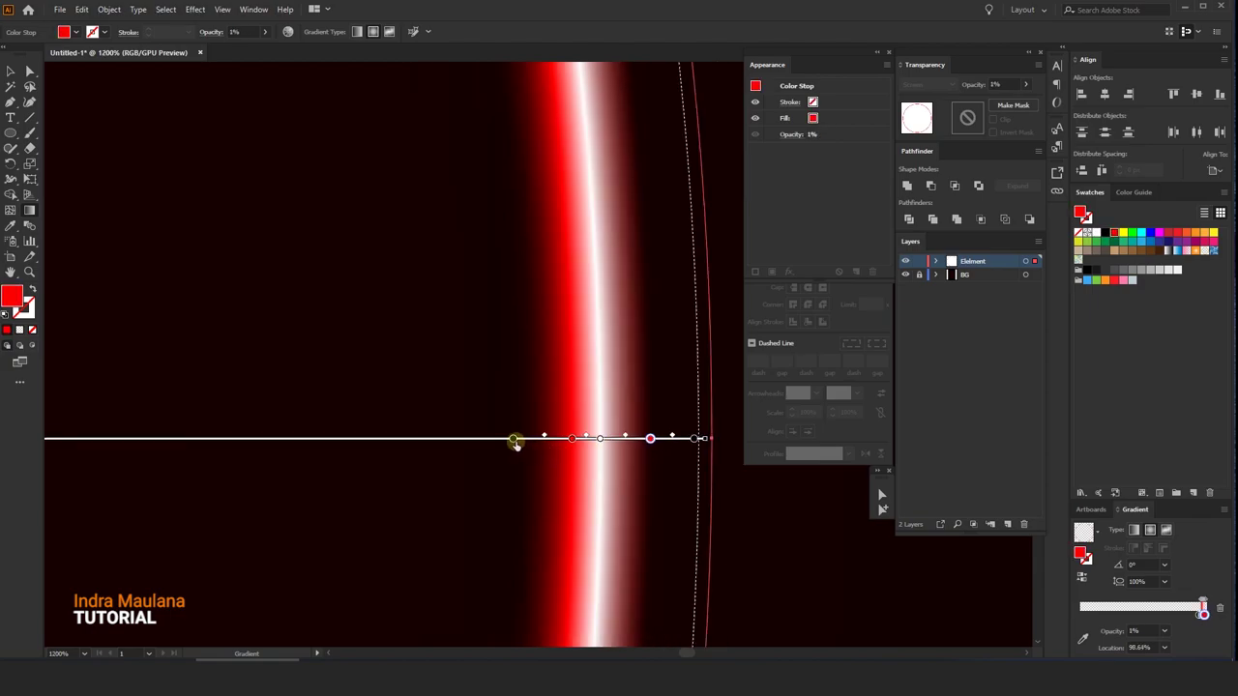
left_click_drag(514, 440, 458, 440)
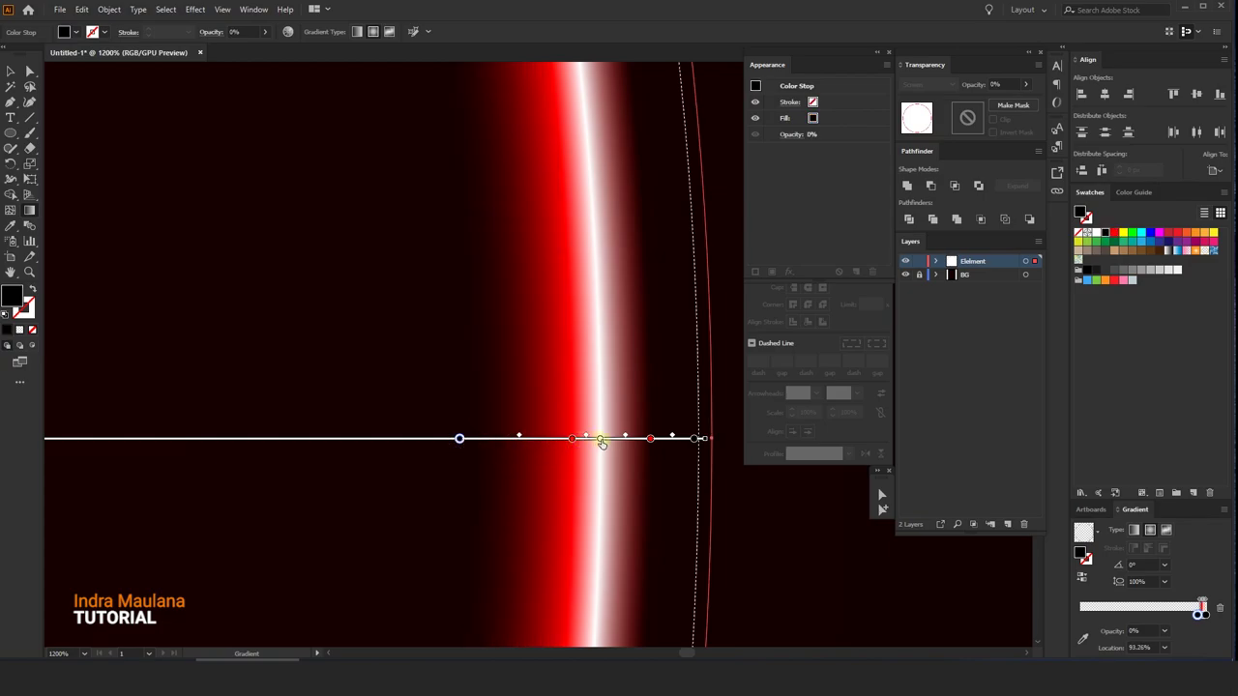
mouse_move(648, 439)
left_mouse_down()
mouse_move(666, 439)
mouse_move(627, 438)
left_mouse_up()
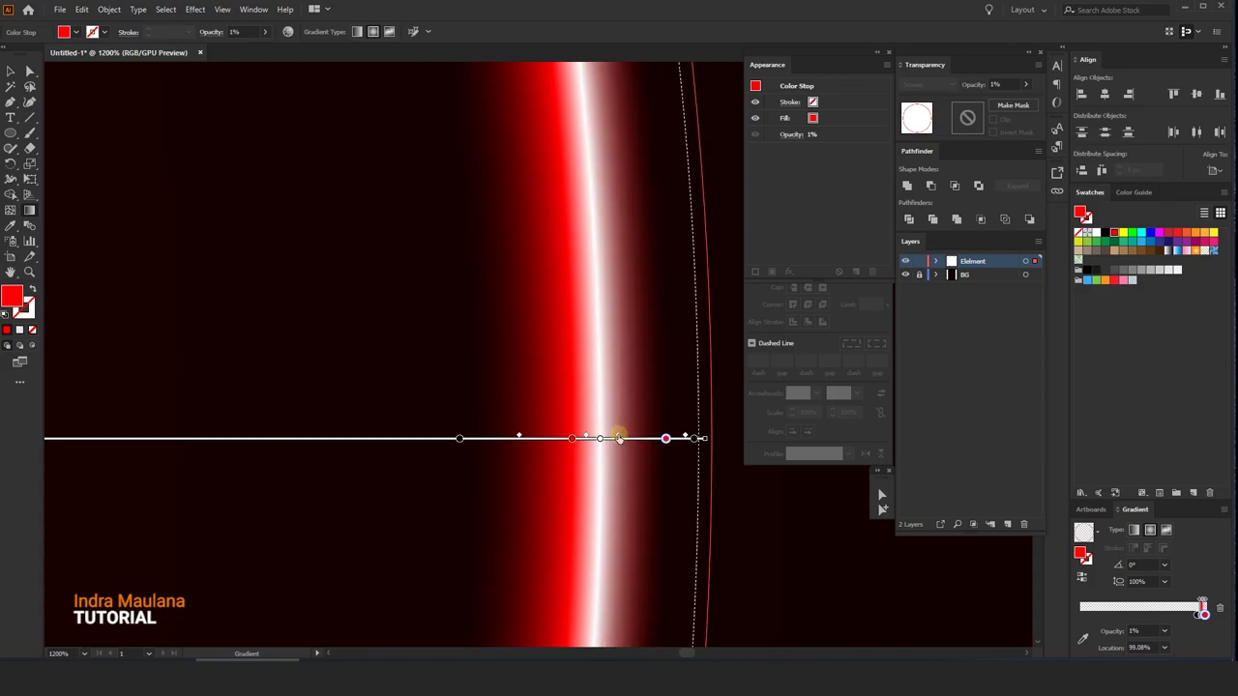
scroll(619, 438, "down", 7)
With the Selection tool, toggle the circle's selection to preview the glowing ring.
left_click(11, 71)
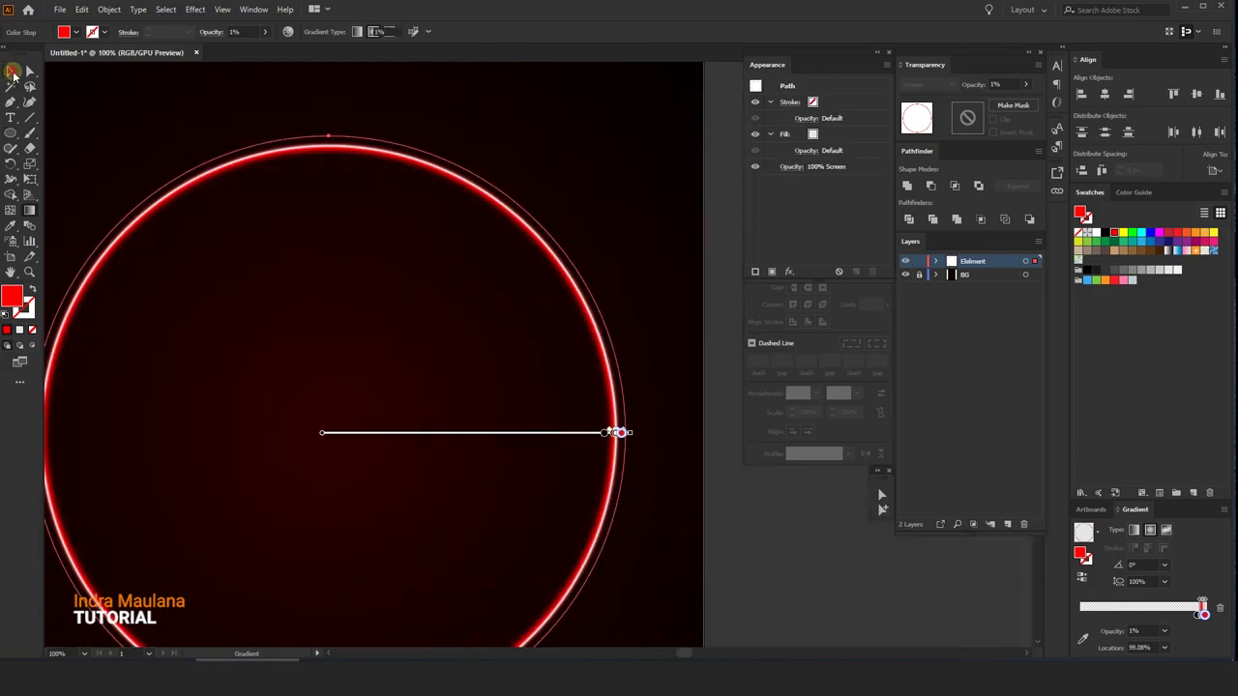
left_click(207, 110)
scroll(226, 124, "down", 2)
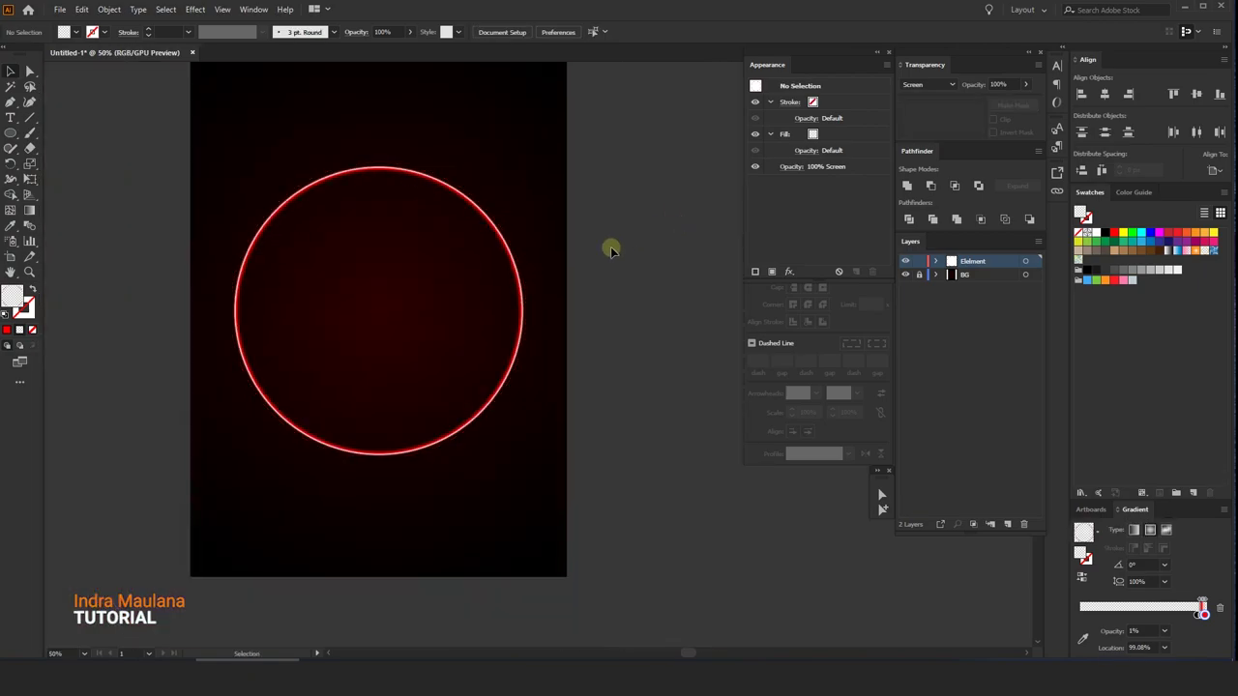
left_click_drag(610, 247, 650, 269)
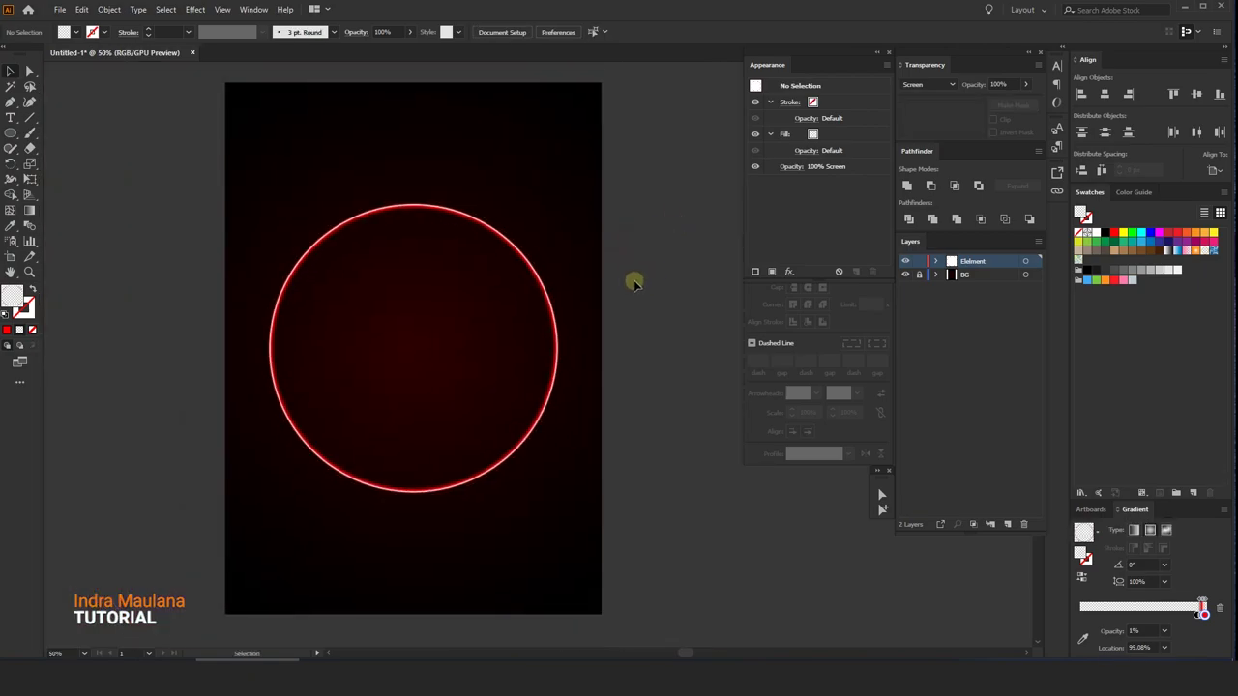
left_click(550, 300)
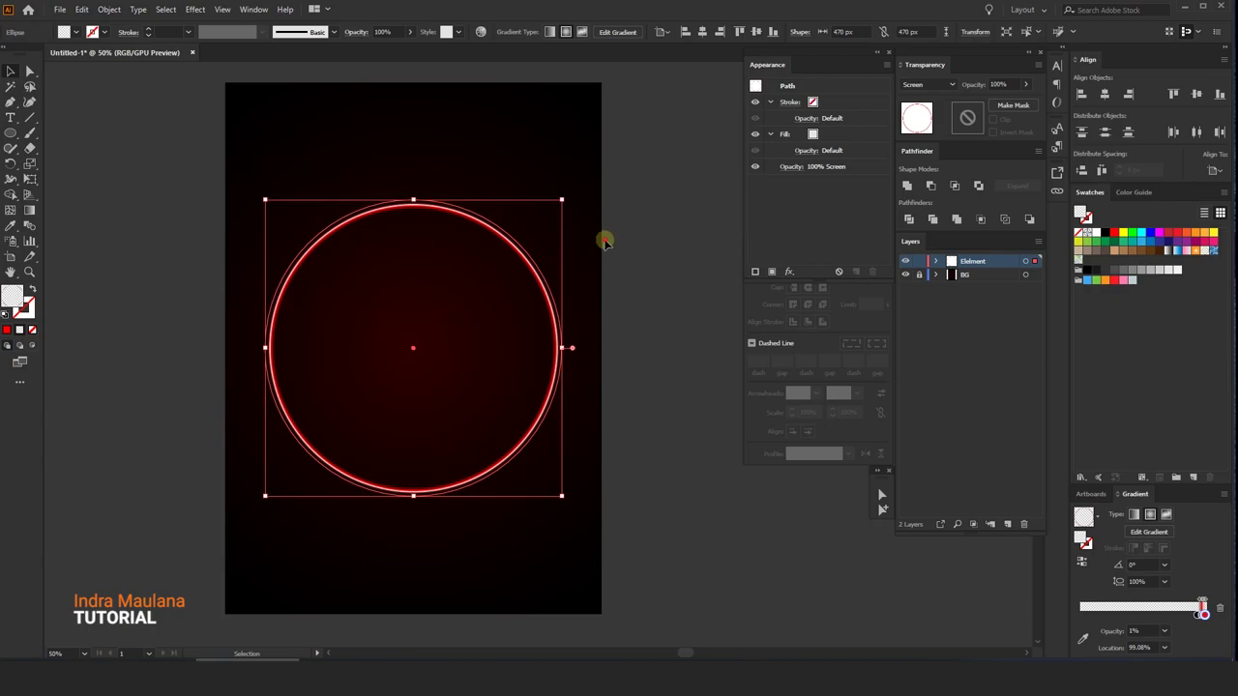
left_click(604, 238)
Reselect the glowing circle and save the document as Untitled-1.ai.
left_click(421, 322)
left_click(513, 172)
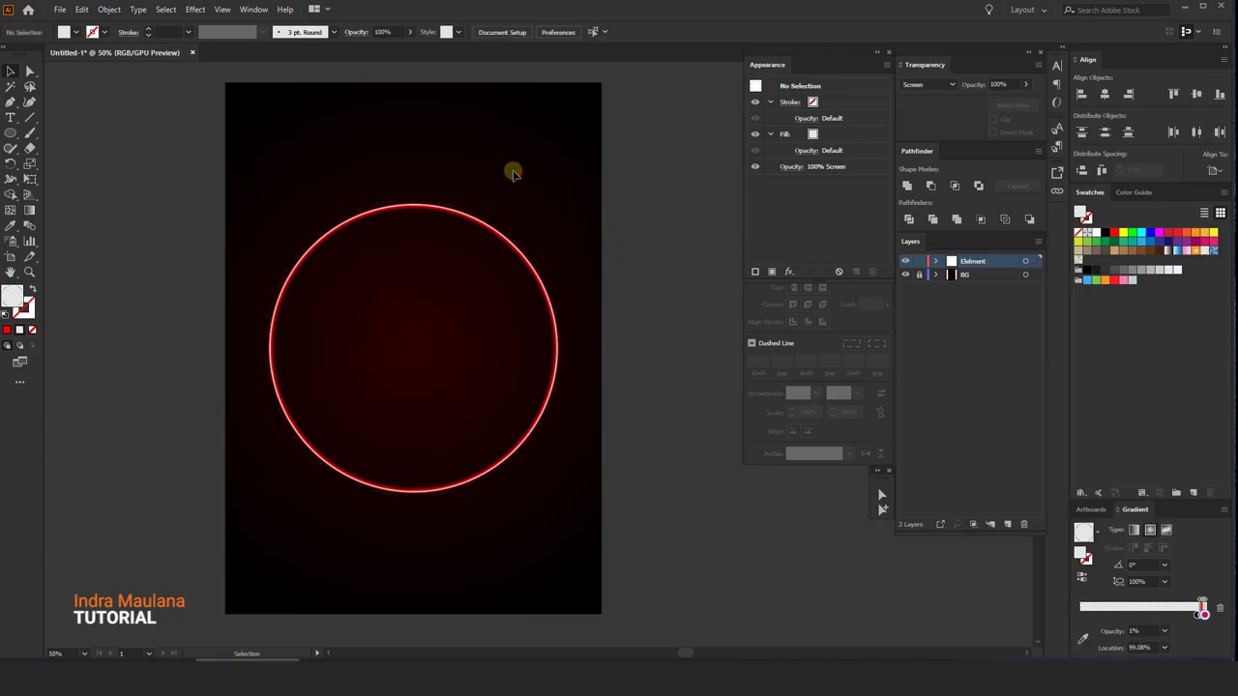
scroll(513, 172, "up", 1)
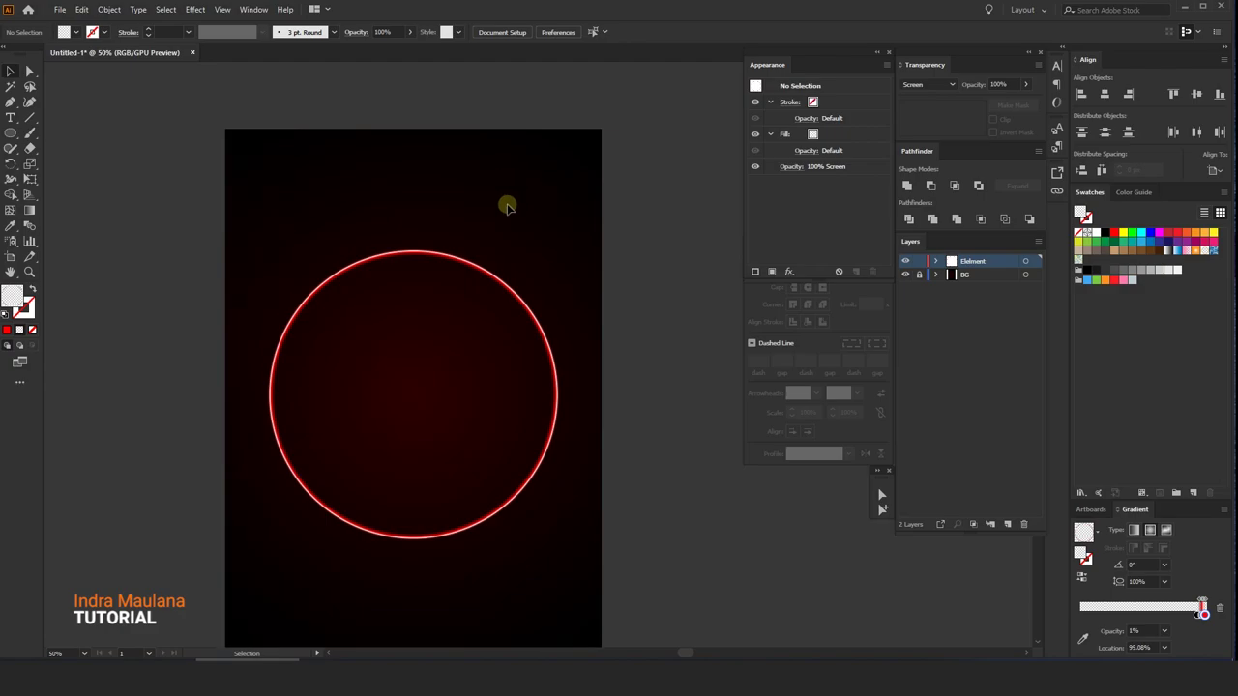
left_click(480, 322)
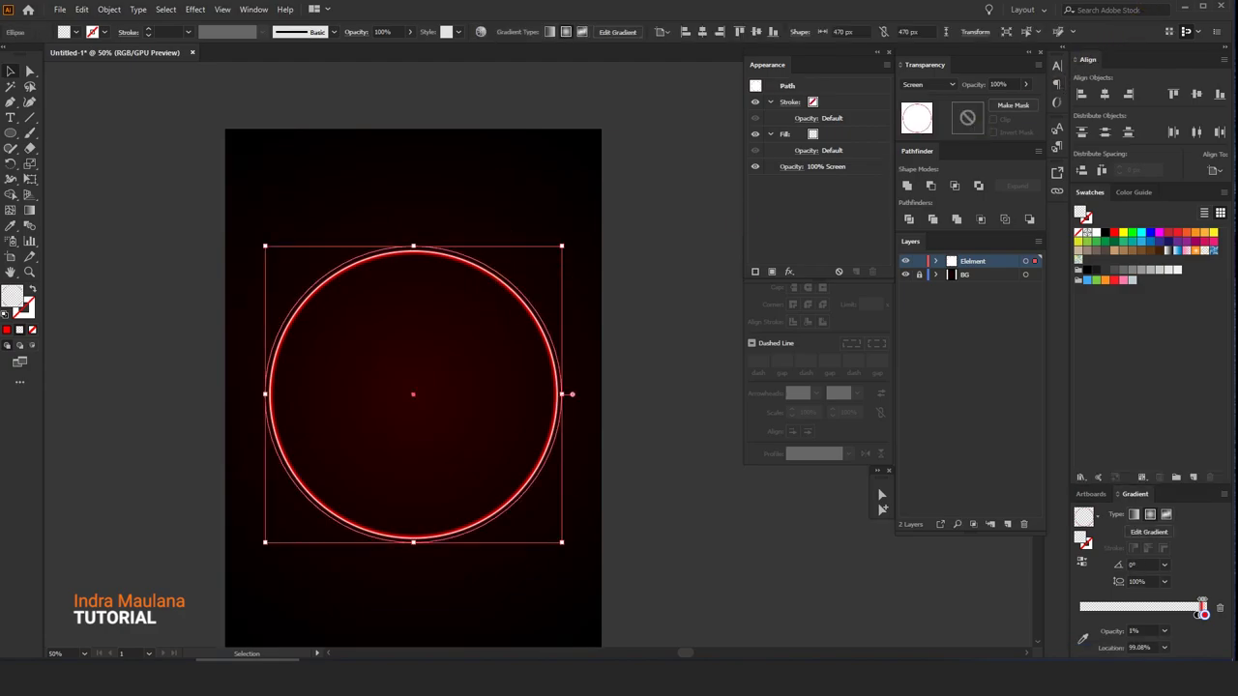
key("ctrl+s")
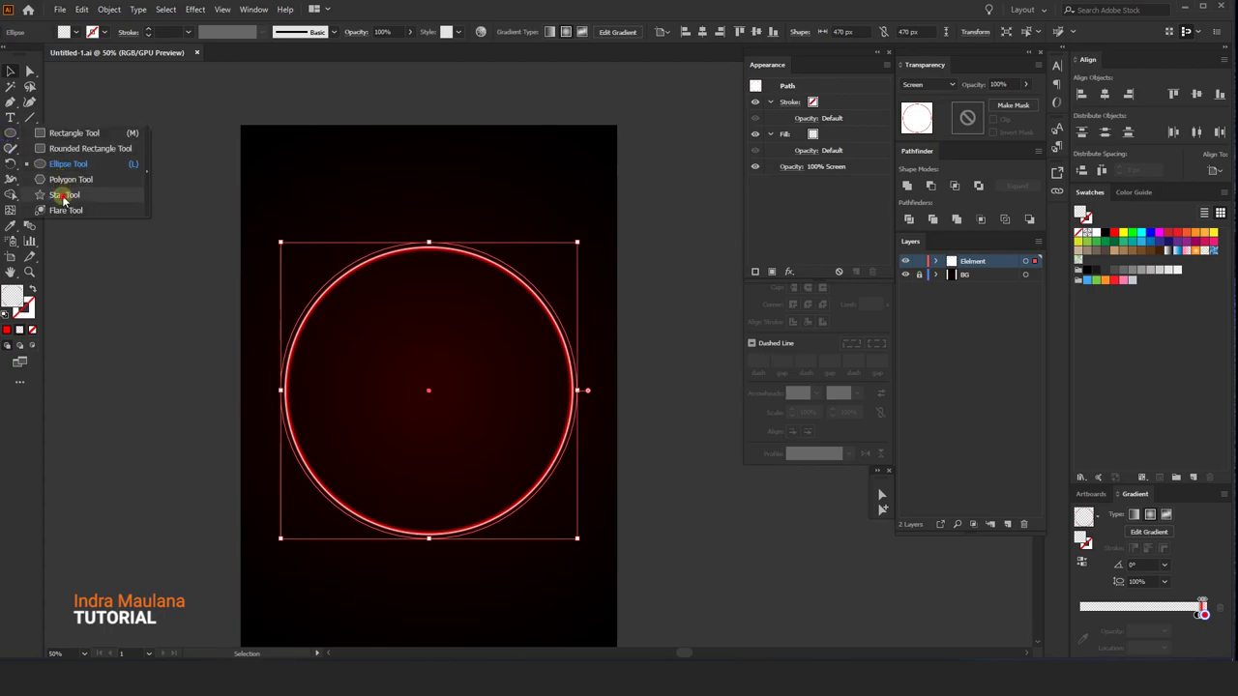
Create a small five-point star at the circle's centre.
left_click_drag(9, 134, 58, 197)
left_click(428, 389)
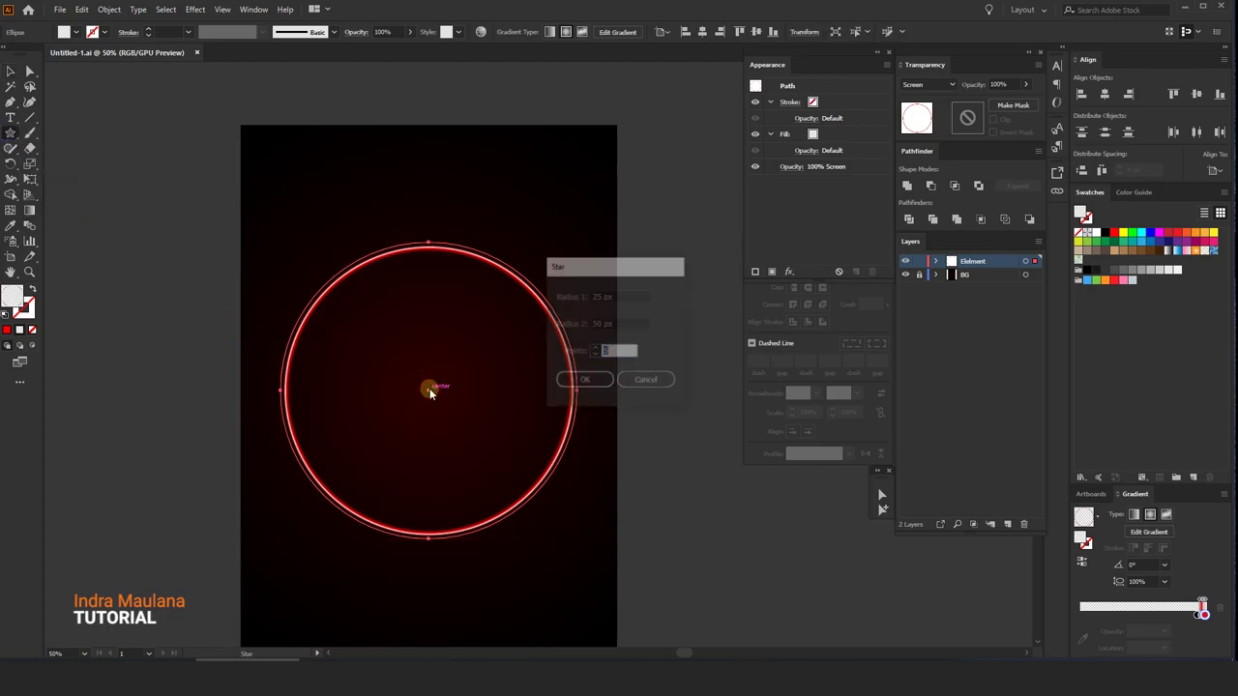
double_click(622, 351)
left_click(585, 382)
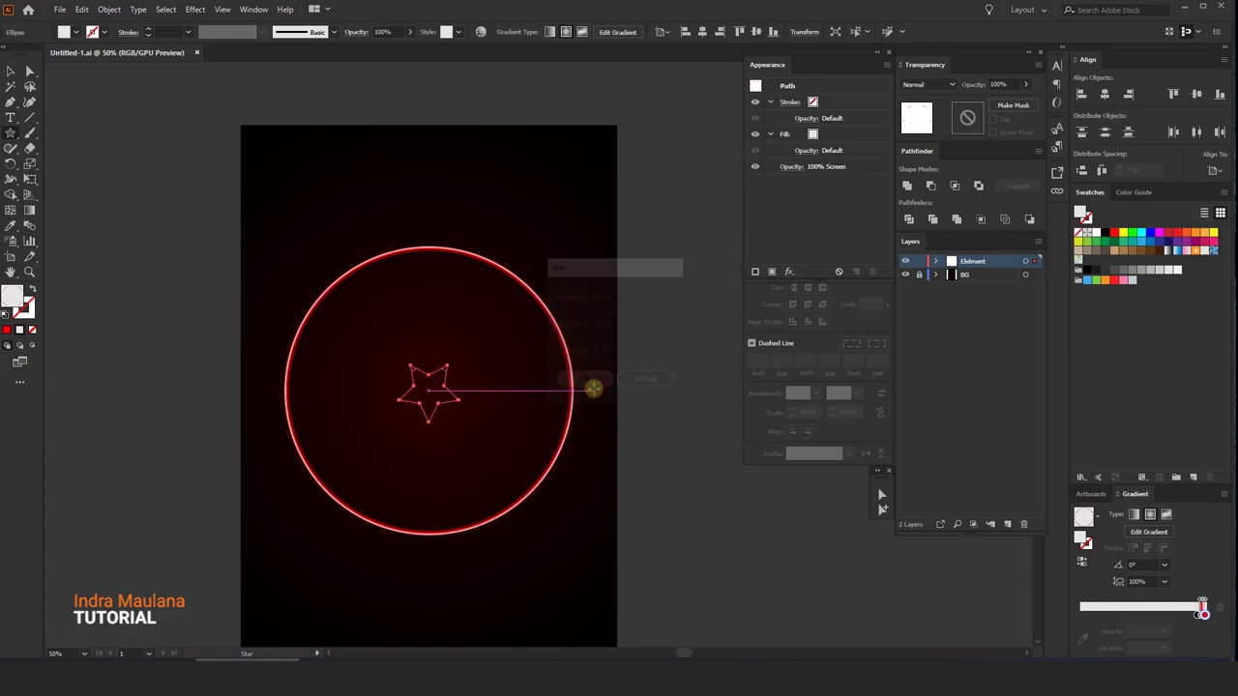
Scale the star up around the circle and centre it horizontally and vertically.
left_click(10, 68)
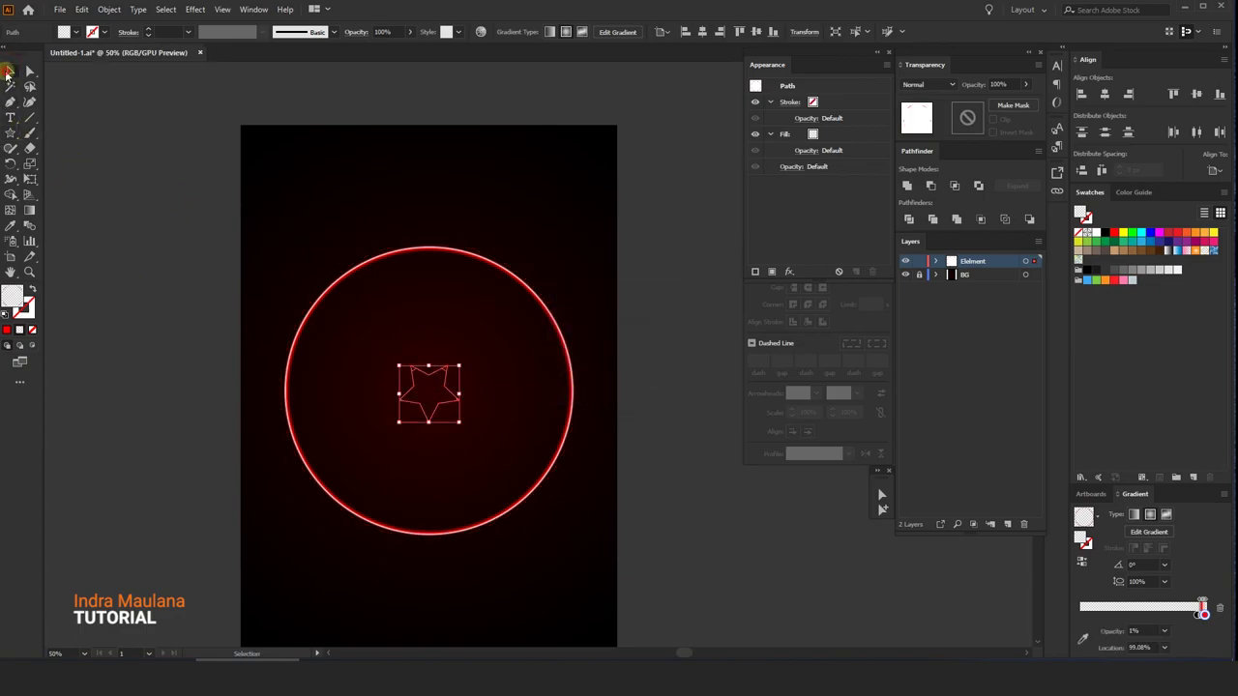
mouse_move(461, 365)
left_mouse_down()
mouse_move(549, 270)
mouse_move(588, 368)
left_mouse_up()
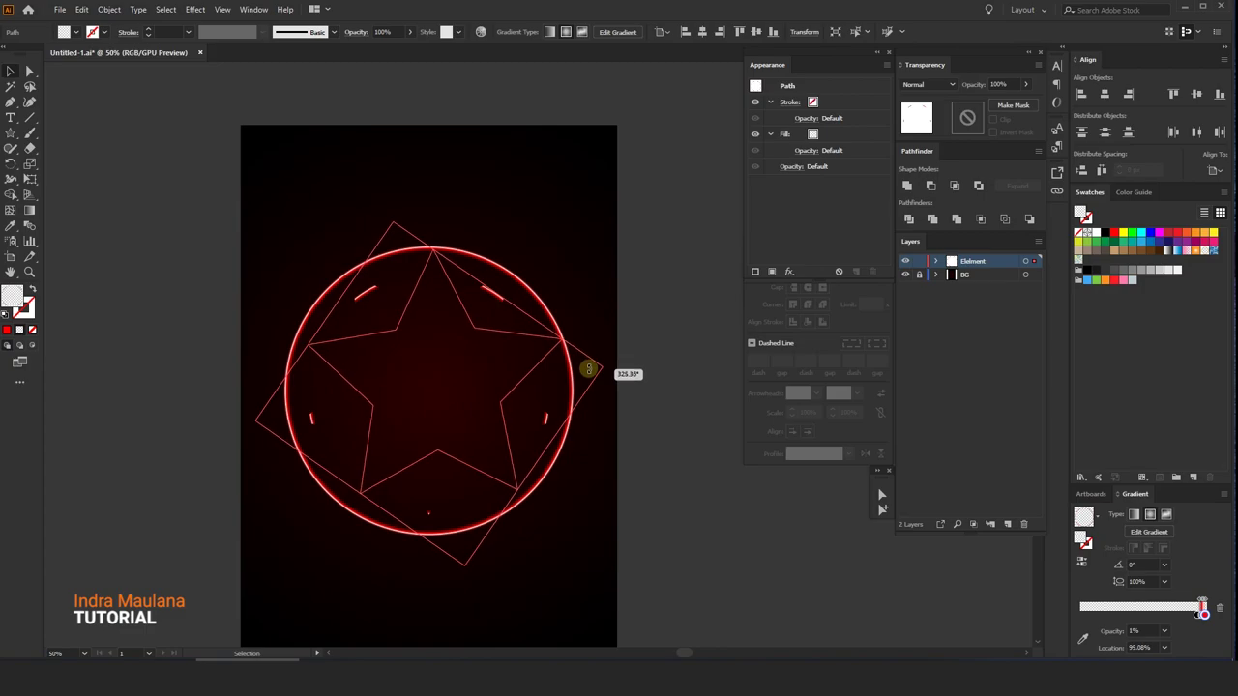
left_click(709, 31)
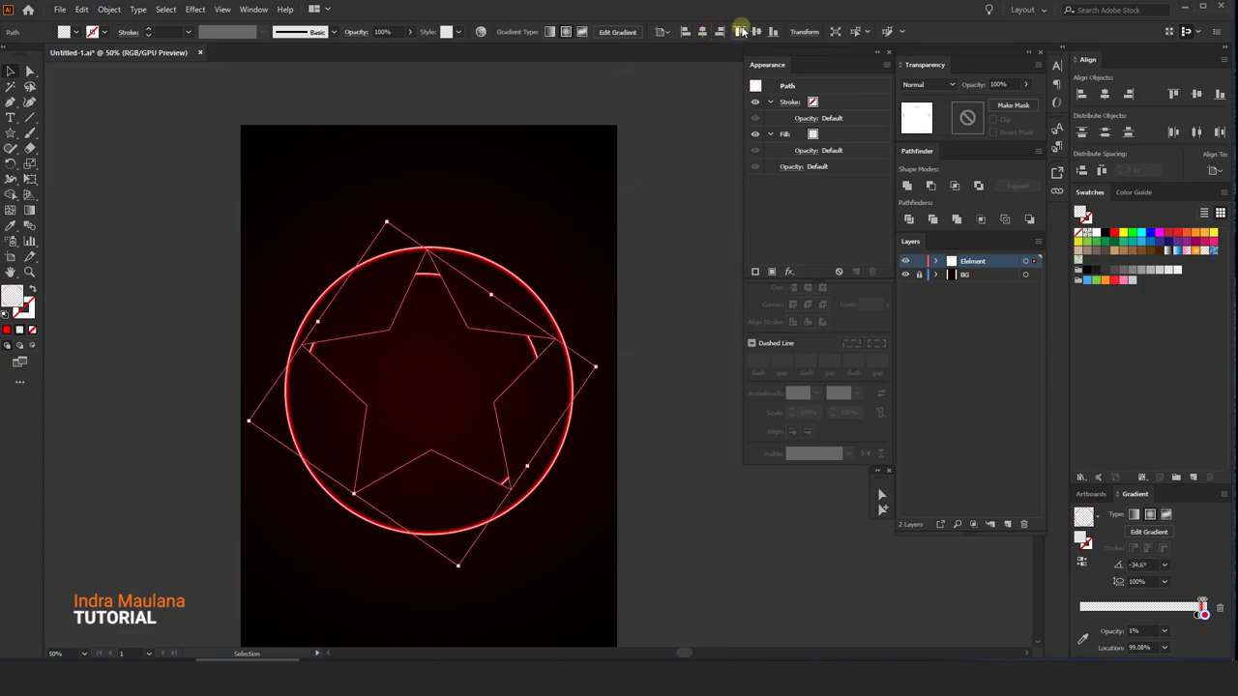
left_click(741, 31)
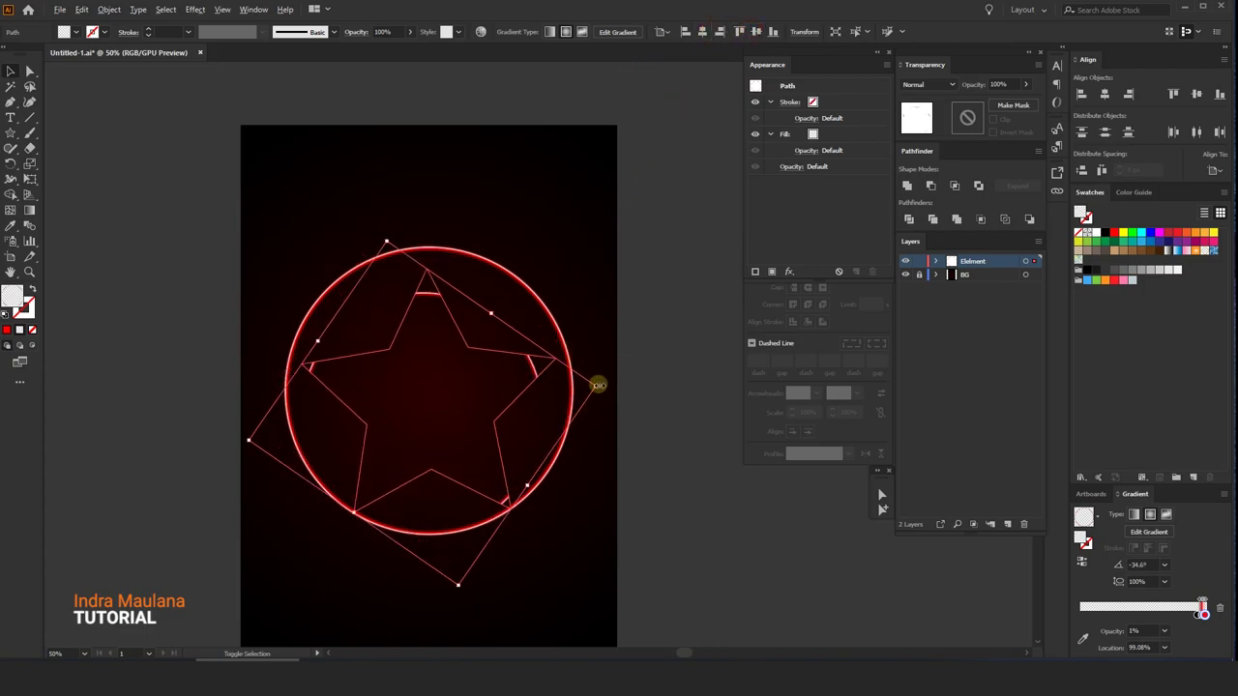
left_click_drag(598, 385, 663, 375)
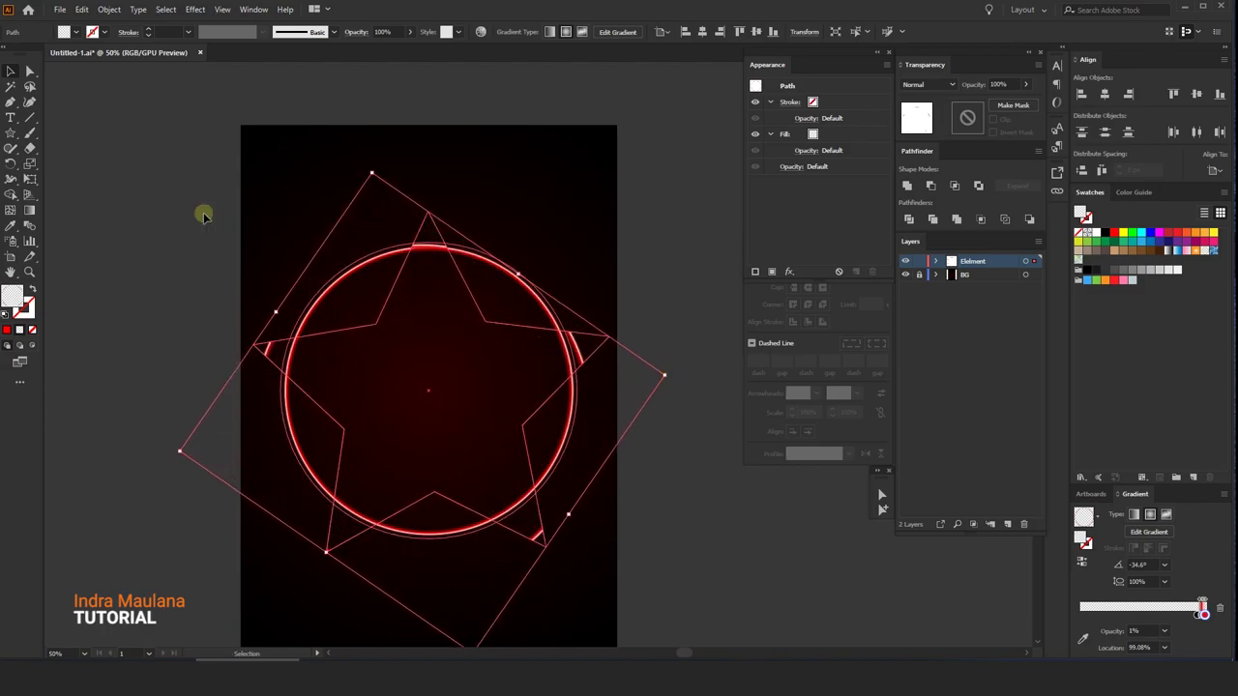
Round all the star's corners and rotate it into a wavy ring around the circle.
left_click(29, 70)
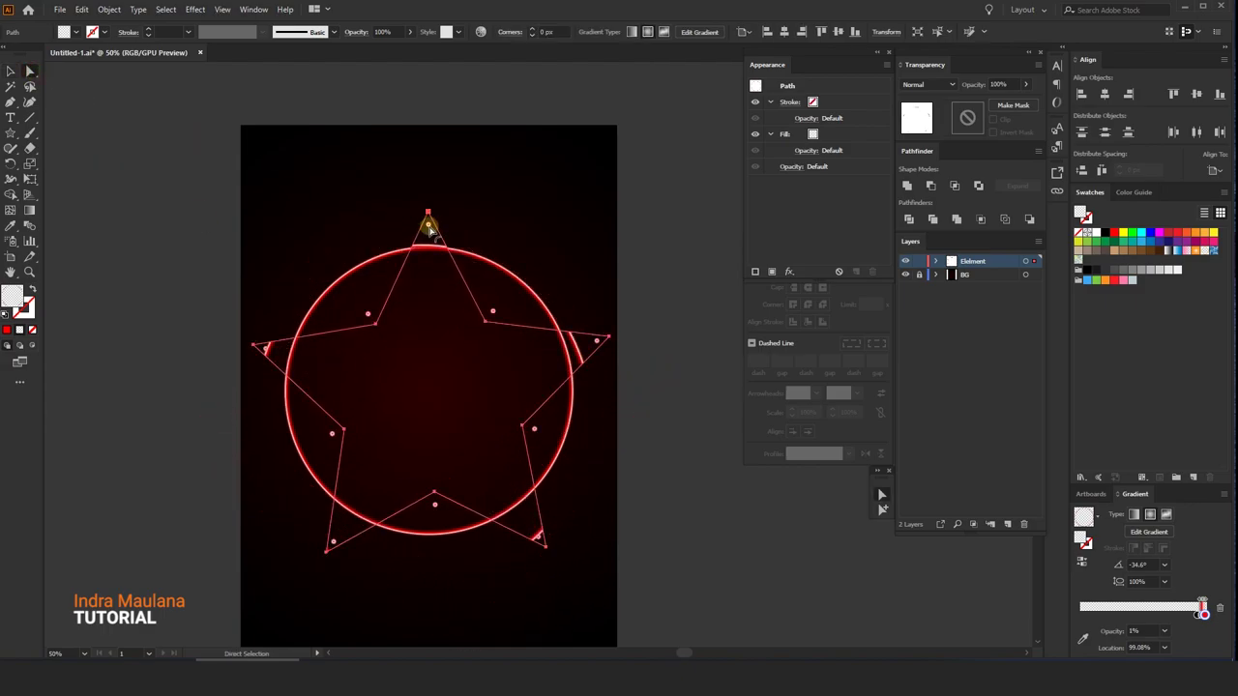
left_click_drag(429, 228, 424, 311)
left_click(12, 71)
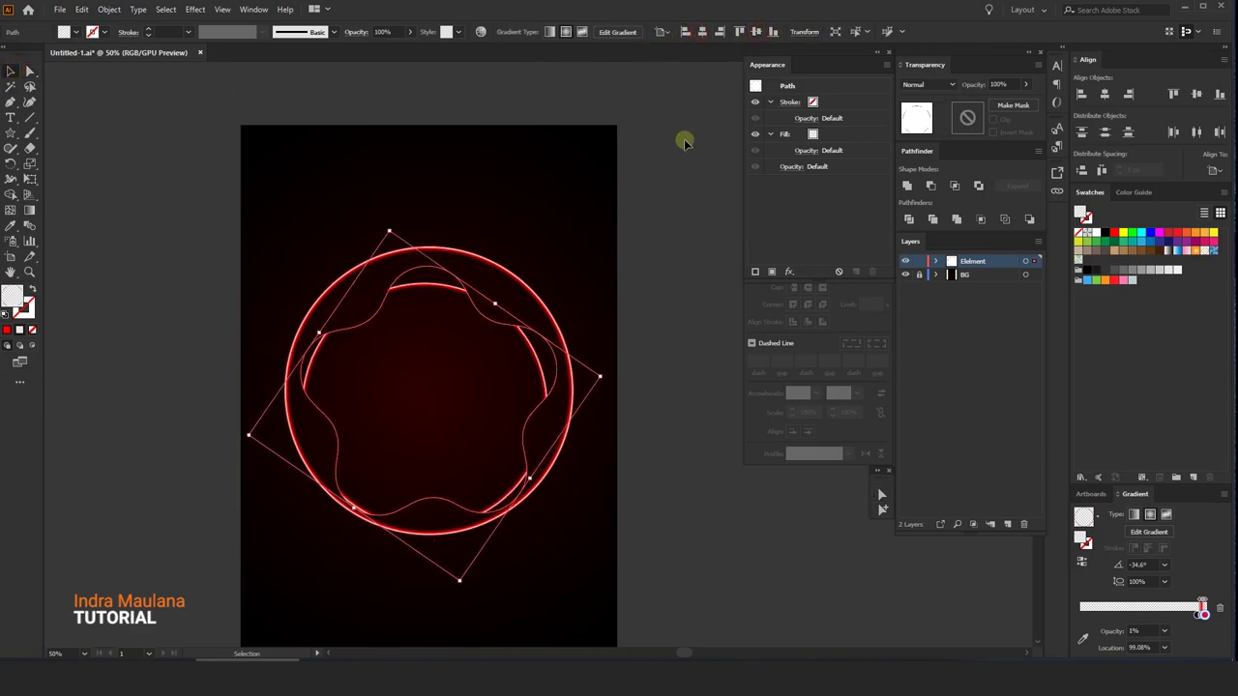
left_click_drag(602, 376, 641, 370)
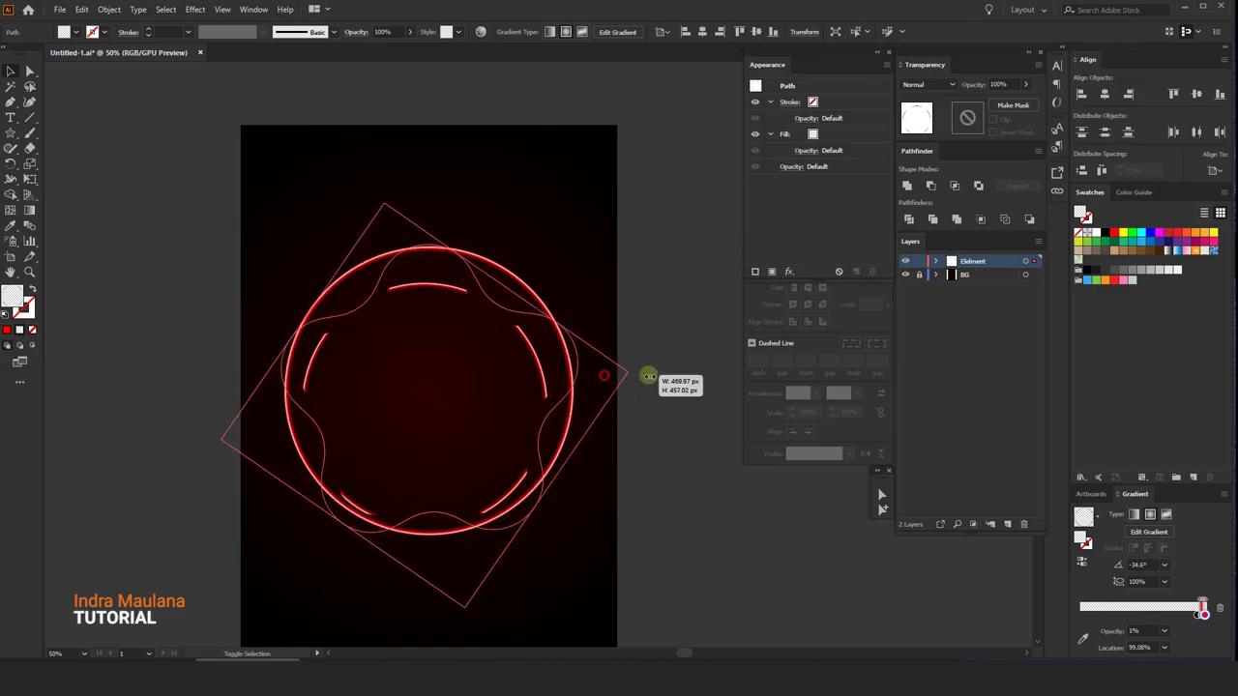
left_click(630, 277)
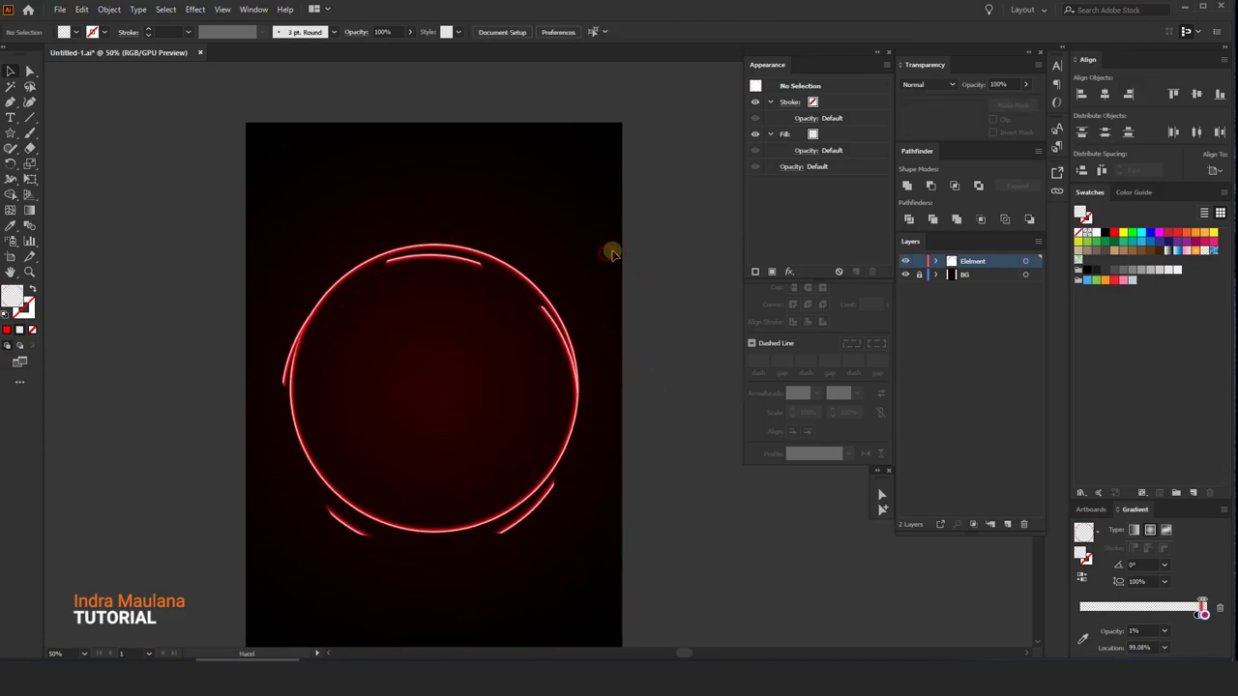
Set the wavy outline's stroke colour to white.
left_click(482, 321)
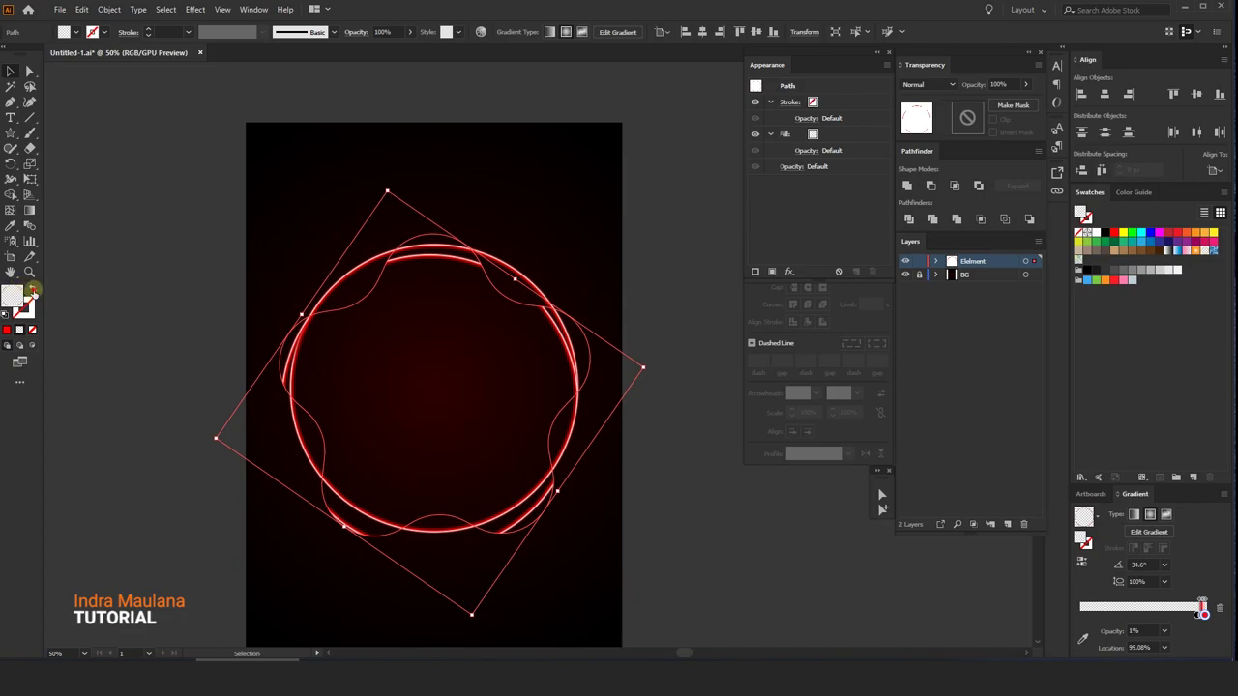
left_click(254, 199)
scroll(439, 232, "up", 2)
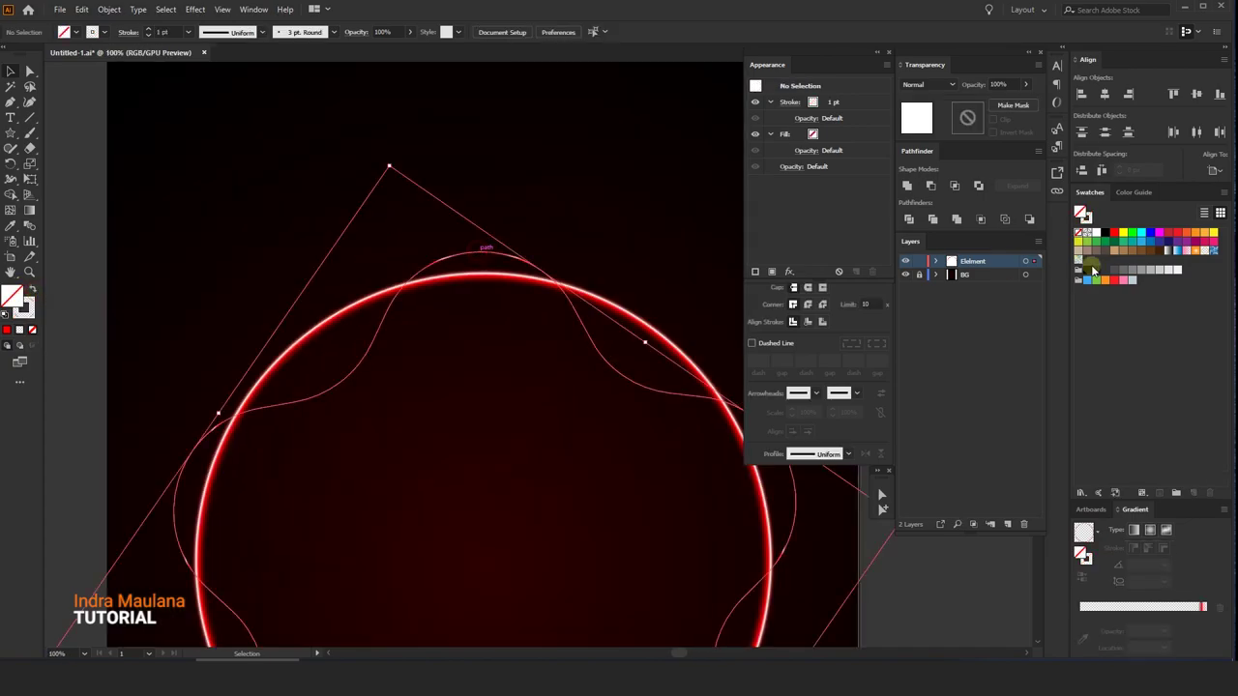
left_click(486, 254)
left_click(25, 309)
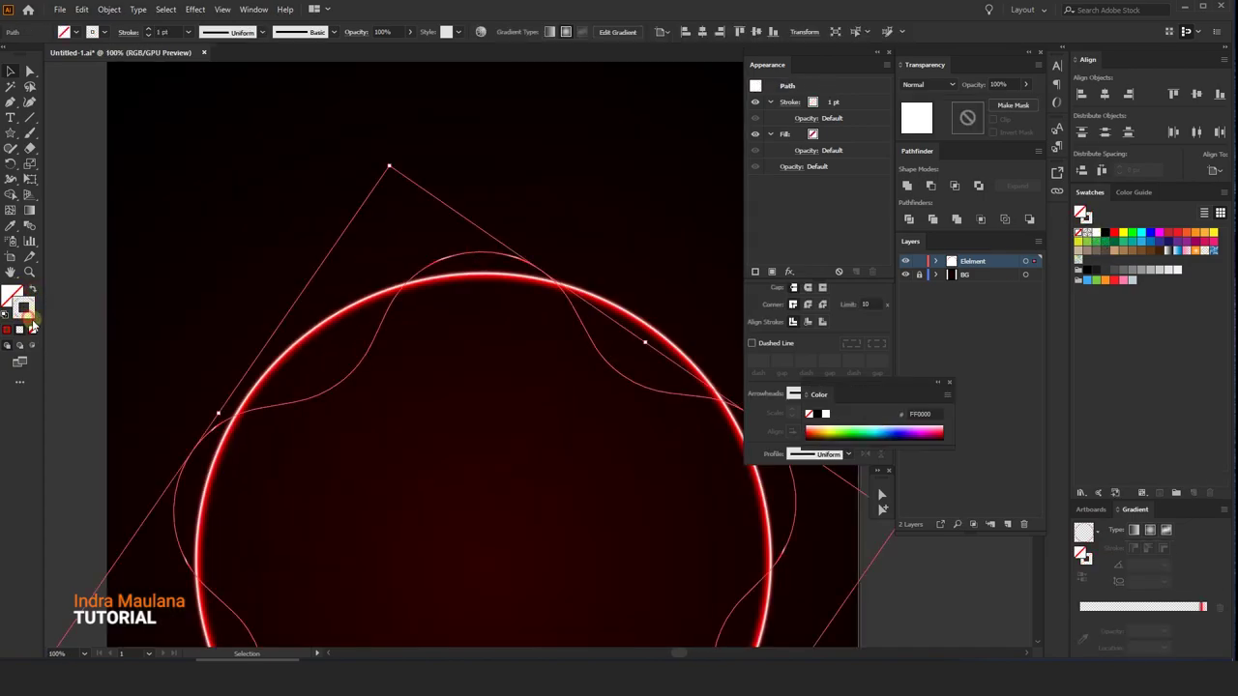
left_click(1092, 232)
left_click(602, 165)
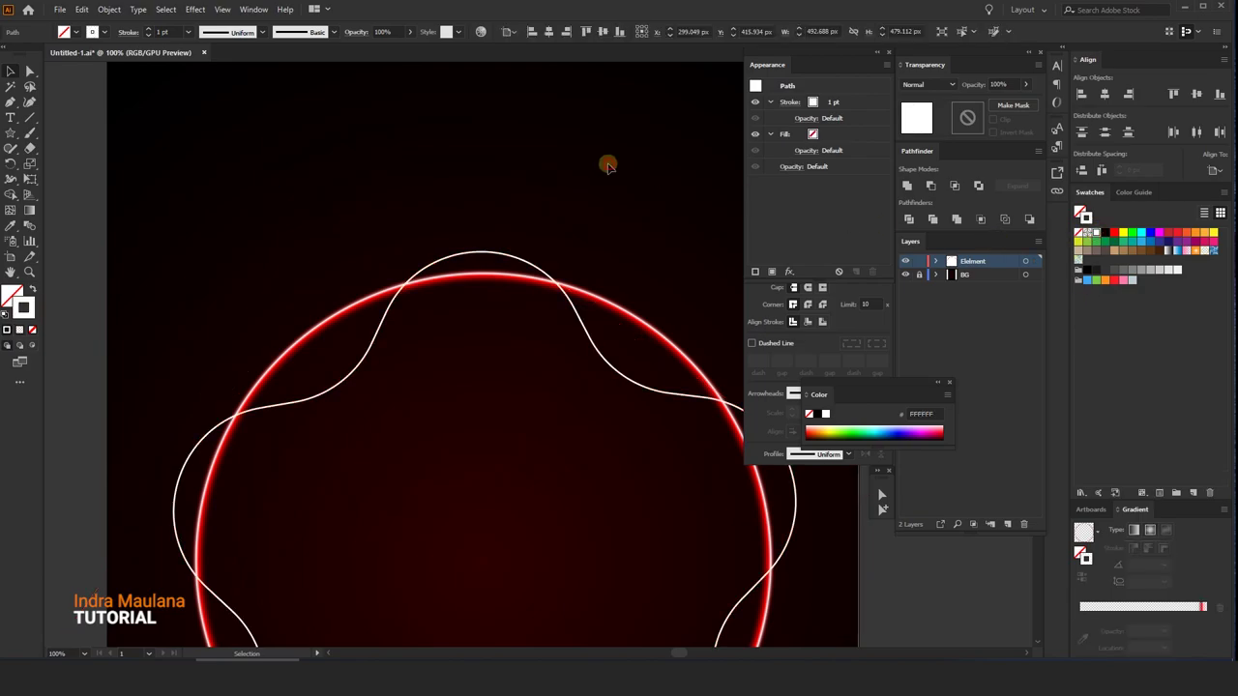
Reduce the white wavy line's stroke weight to 0.5 pt and check it zoomed in.
scroll(581, 187, "down", 1)
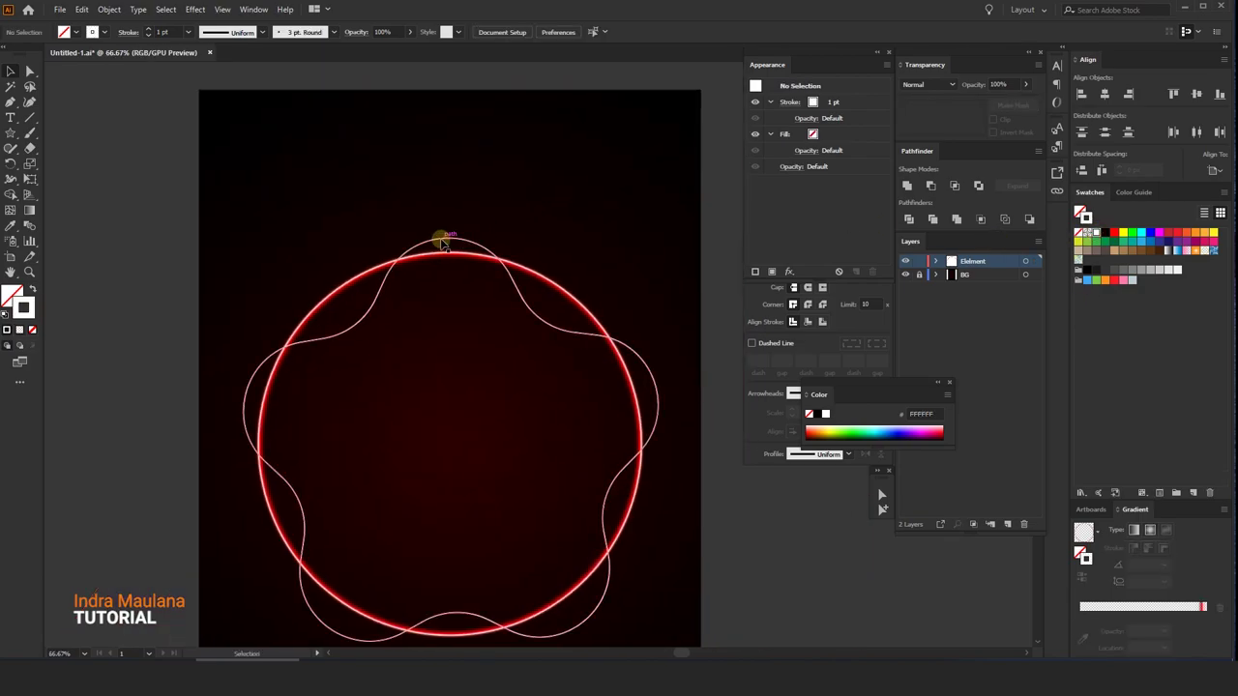
left_click(437, 241)
scroll(429, 227, "up", 4)
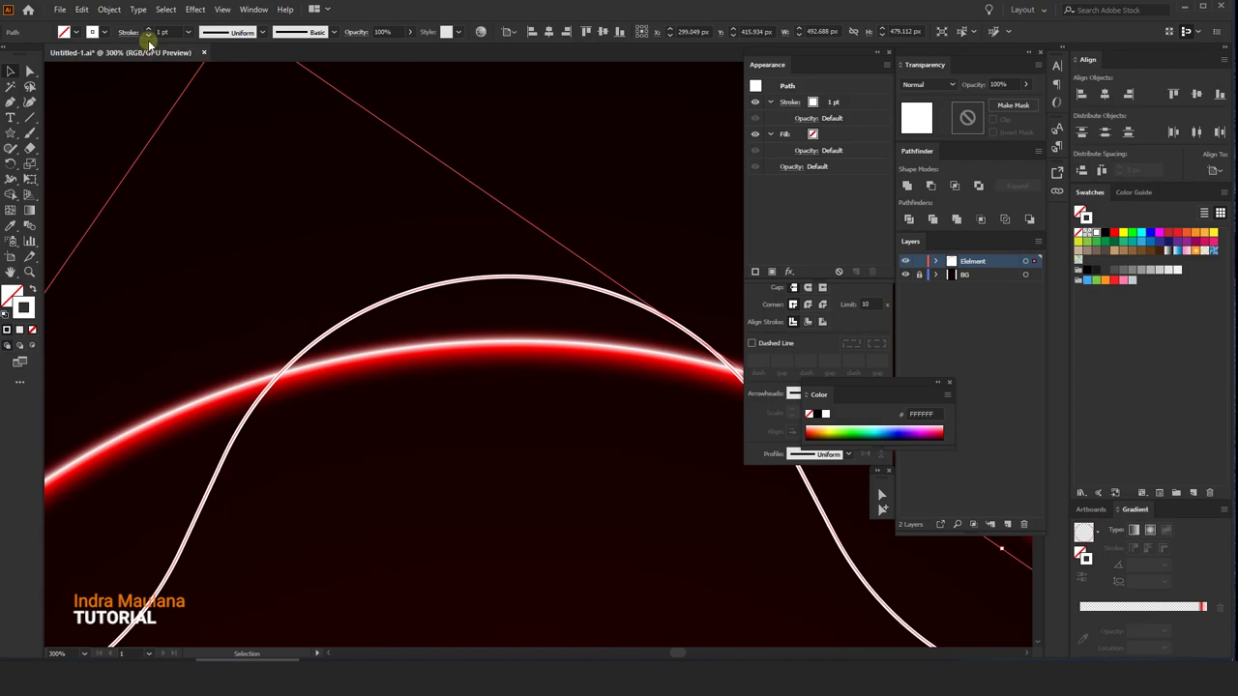
left_click(148, 36)
left_click(148, 35)
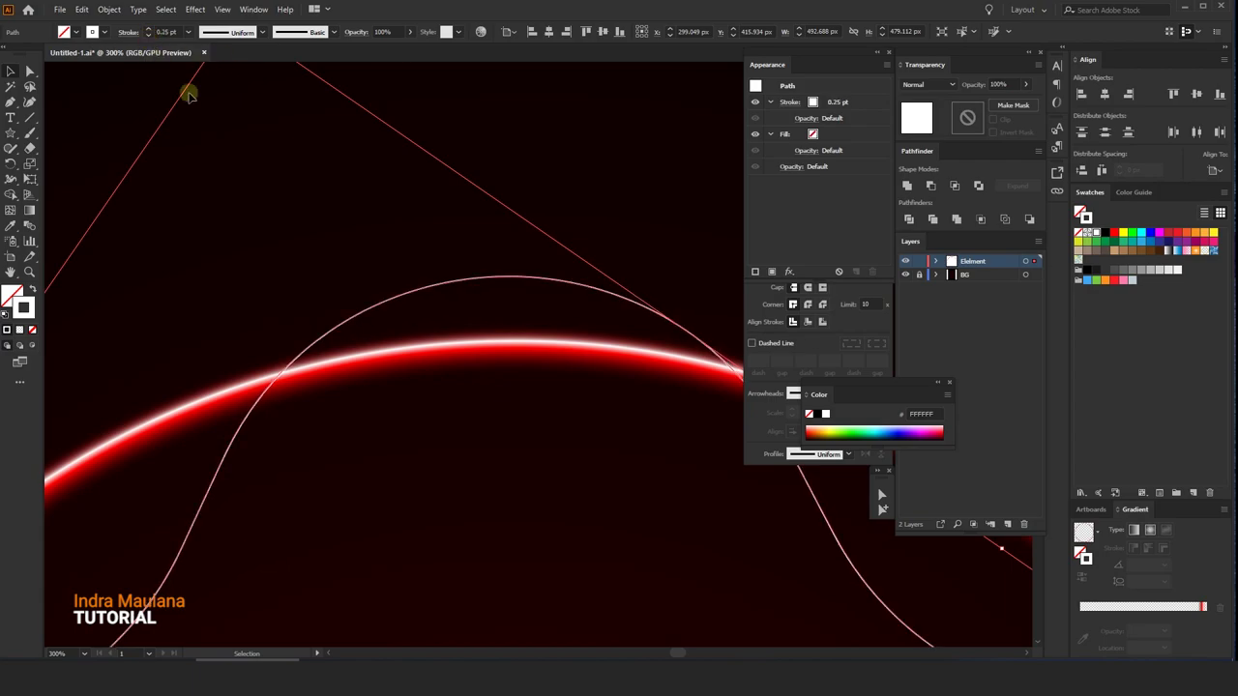
left_click(237, 190)
key("ctrl+0")
scroll(332, 254, "up", 3)
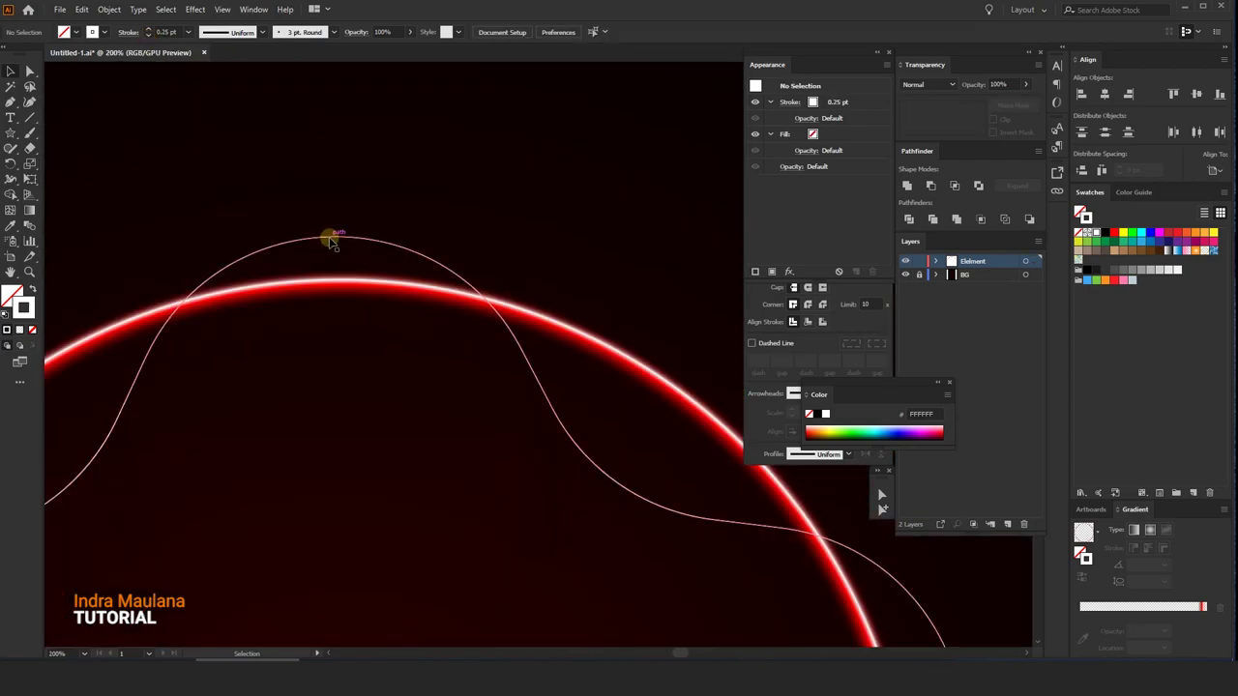
left_click(326, 235)
left_click(481, 172)
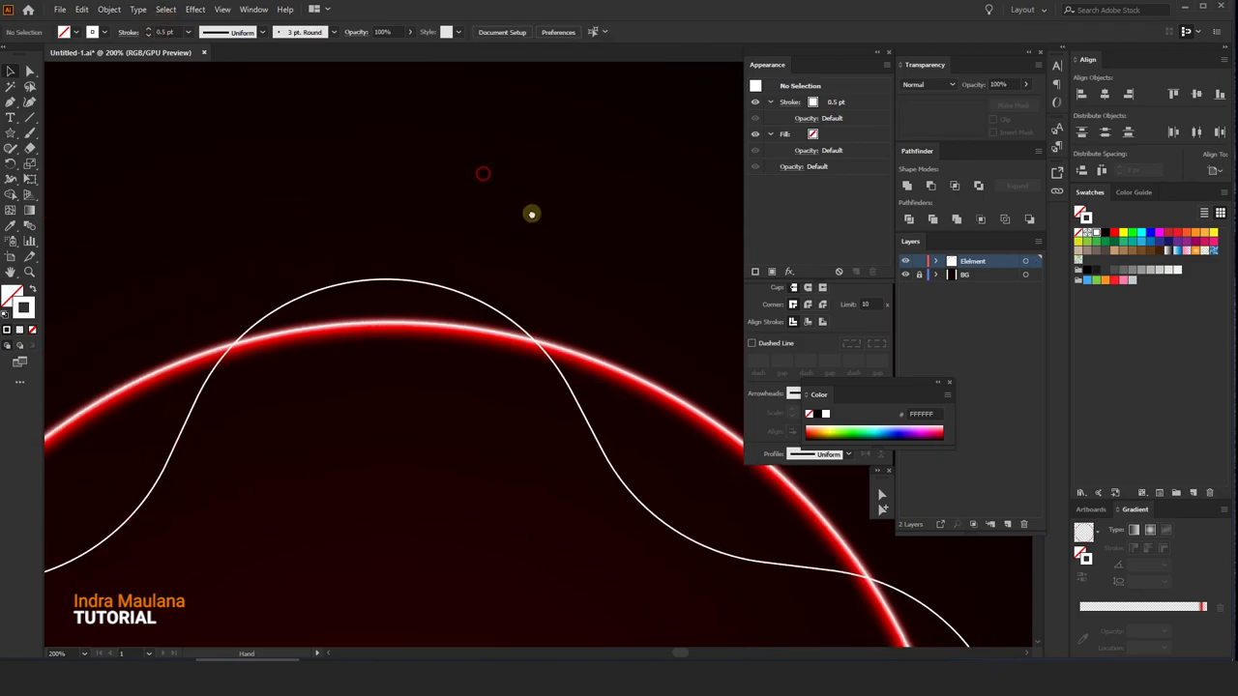
left_click(397, 276)
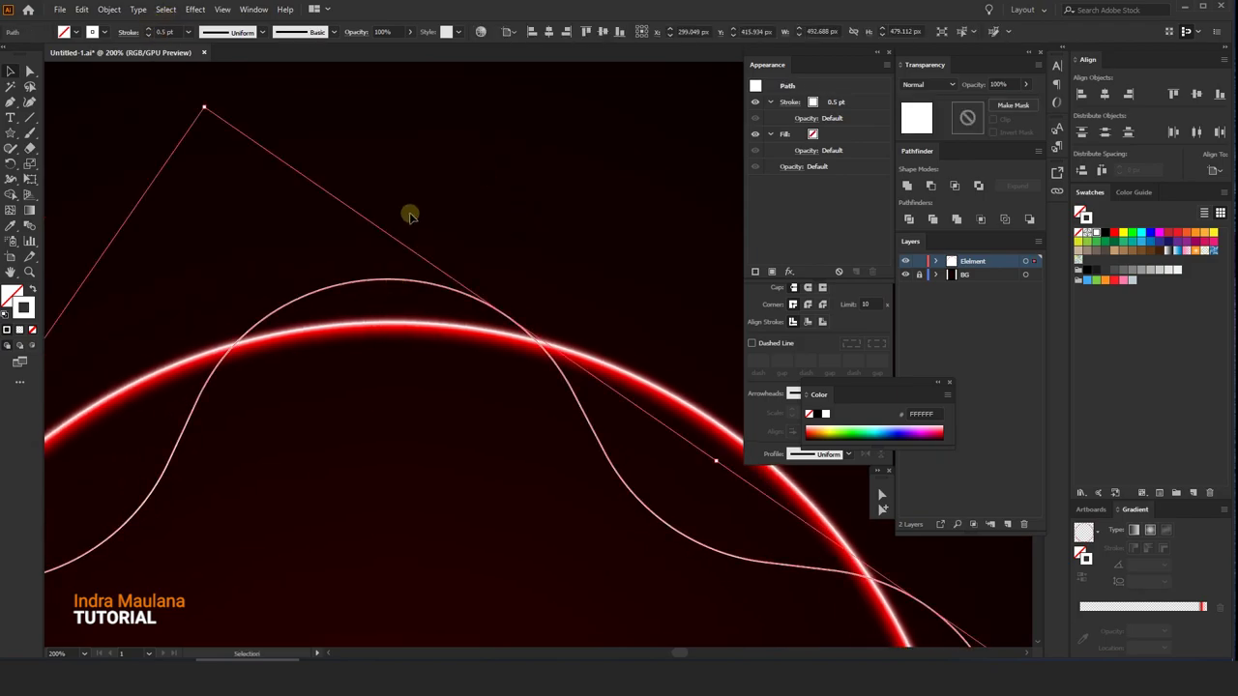
Add an Outer Glow to the line in bright pure red at 100% opacity.
left_click(207, 11)
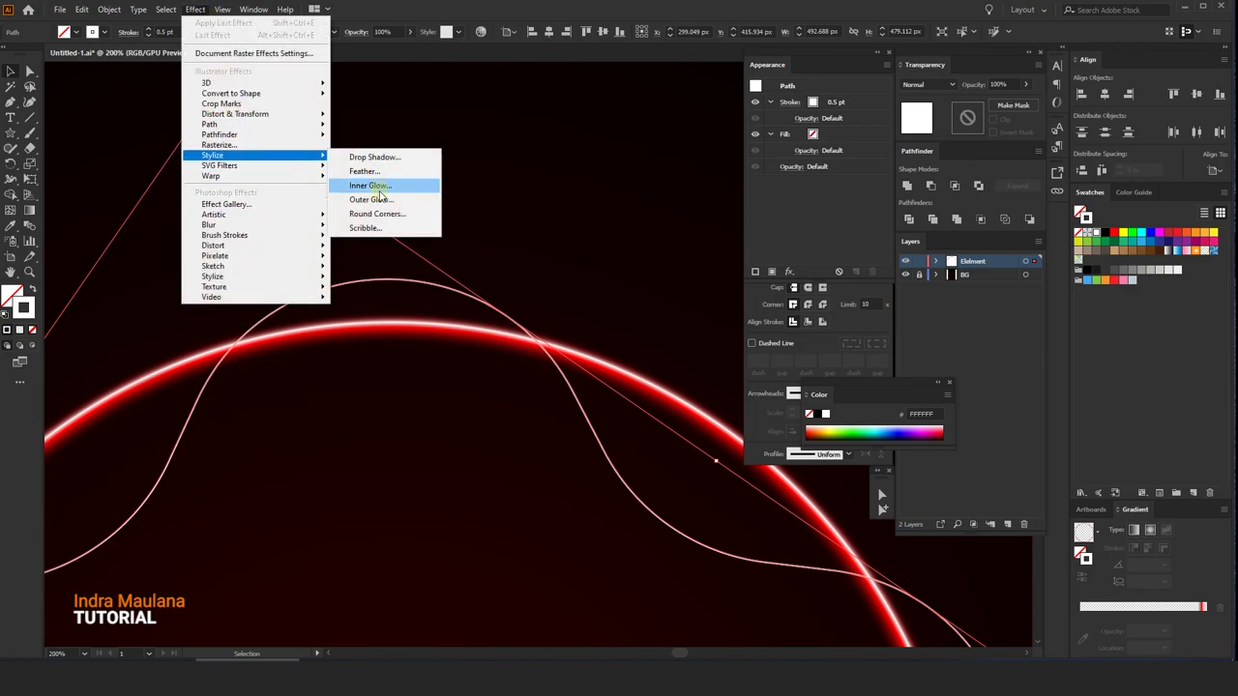
mouse_move(254, 154)
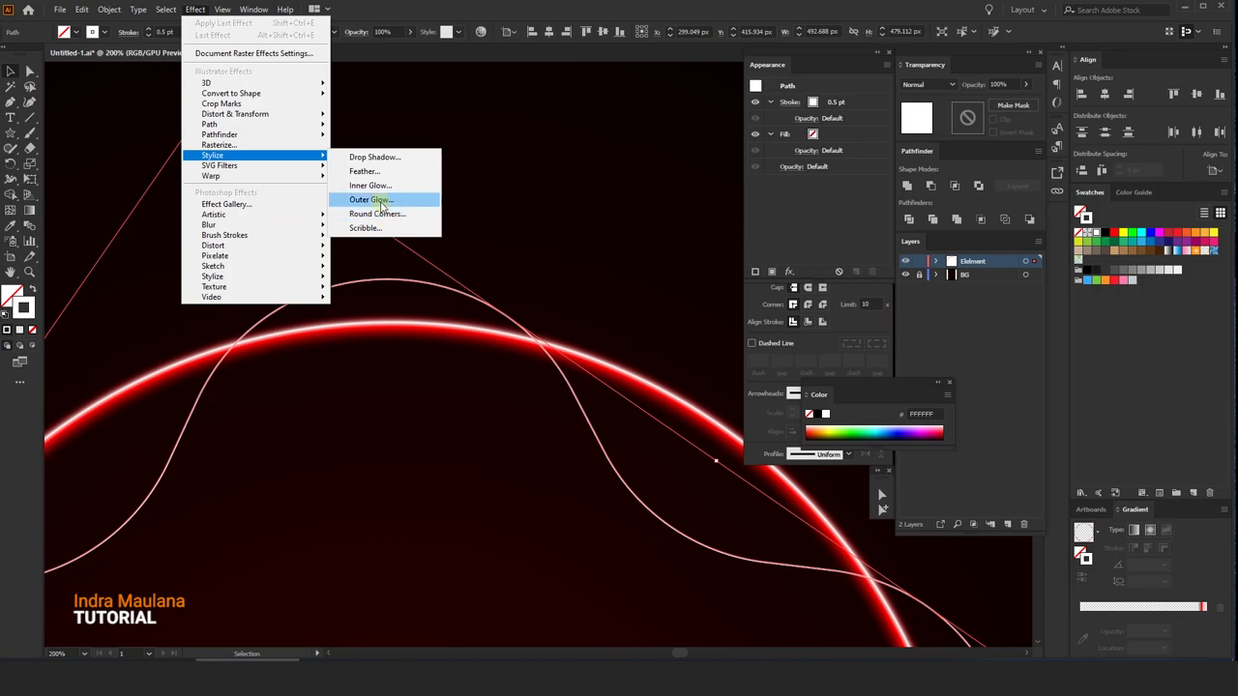
left_click(380, 199)
left_click(633, 342)
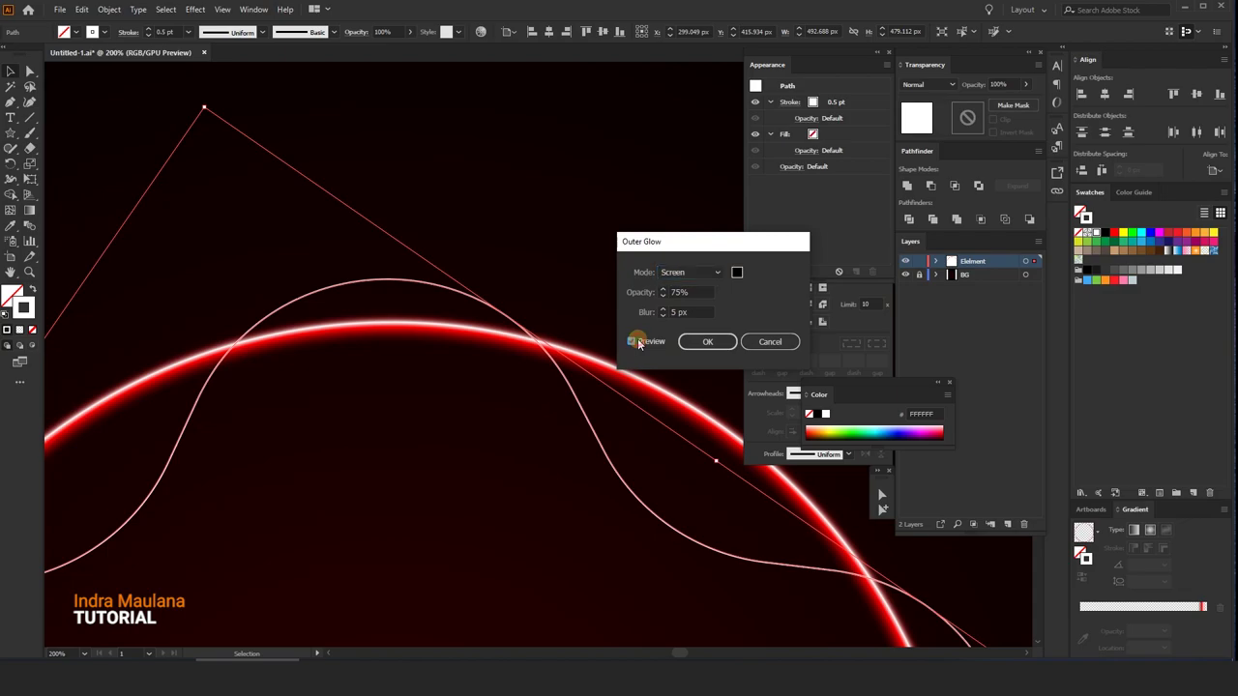
left_click(737, 274)
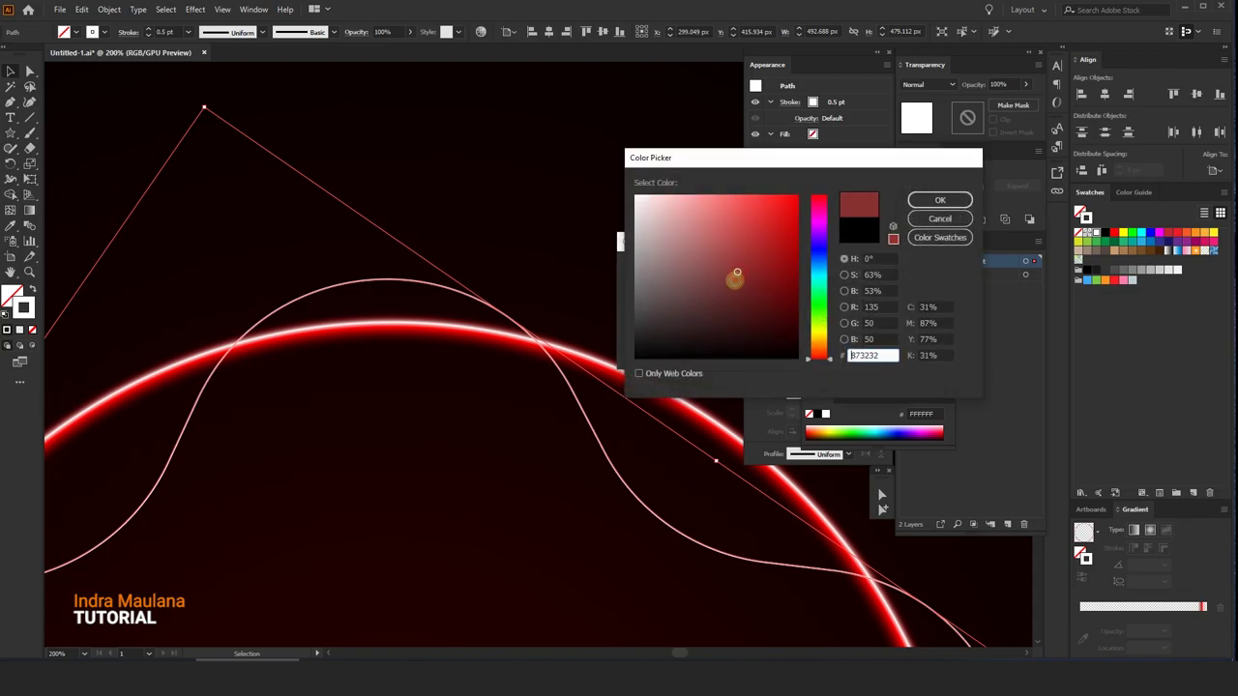
mouse_move(727, 277)
left_mouse_down()
mouse_move(613, 184)
mouse_move(707, 174)
left_mouse_up()
left_click(903, 195)
left_click(646, 312)
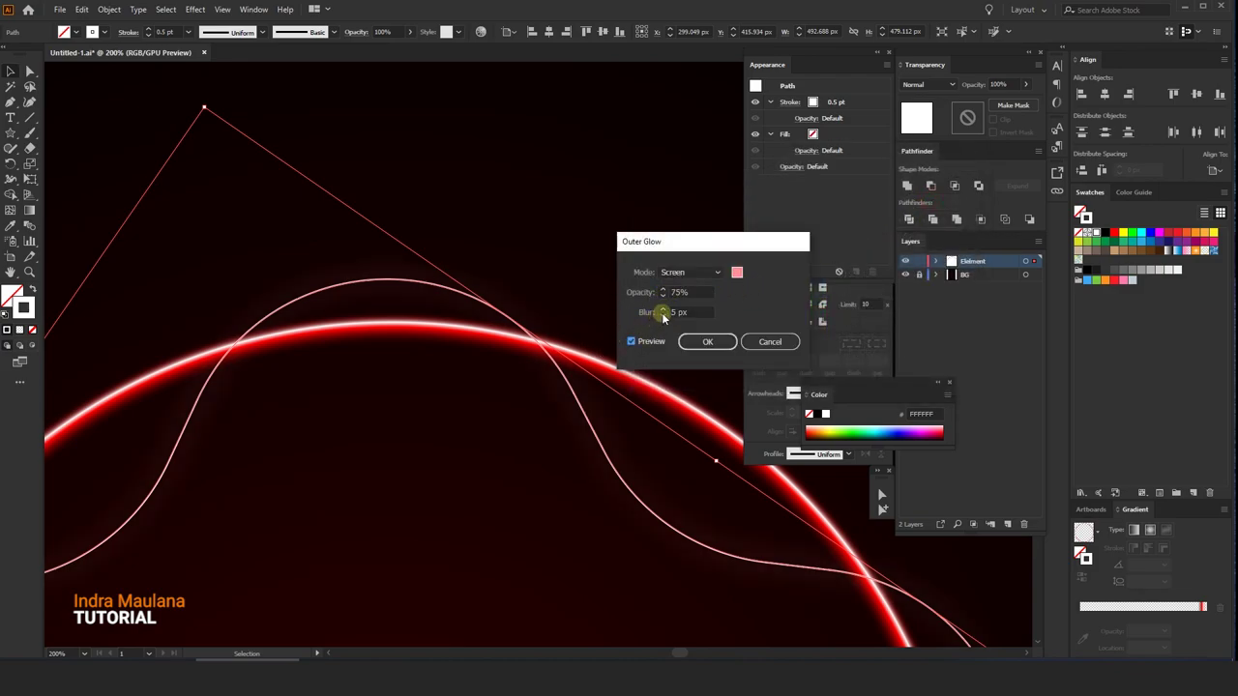
left_click(663, 293)
left_click(737, 272)
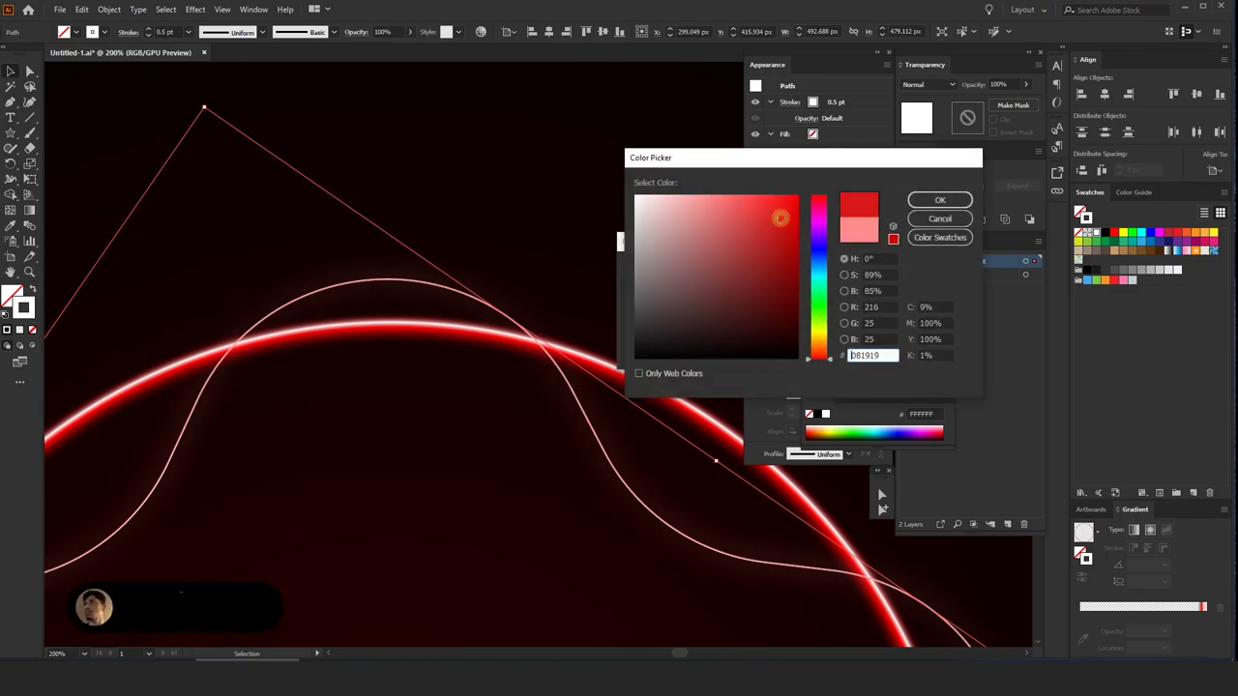
left_click(791, 196)
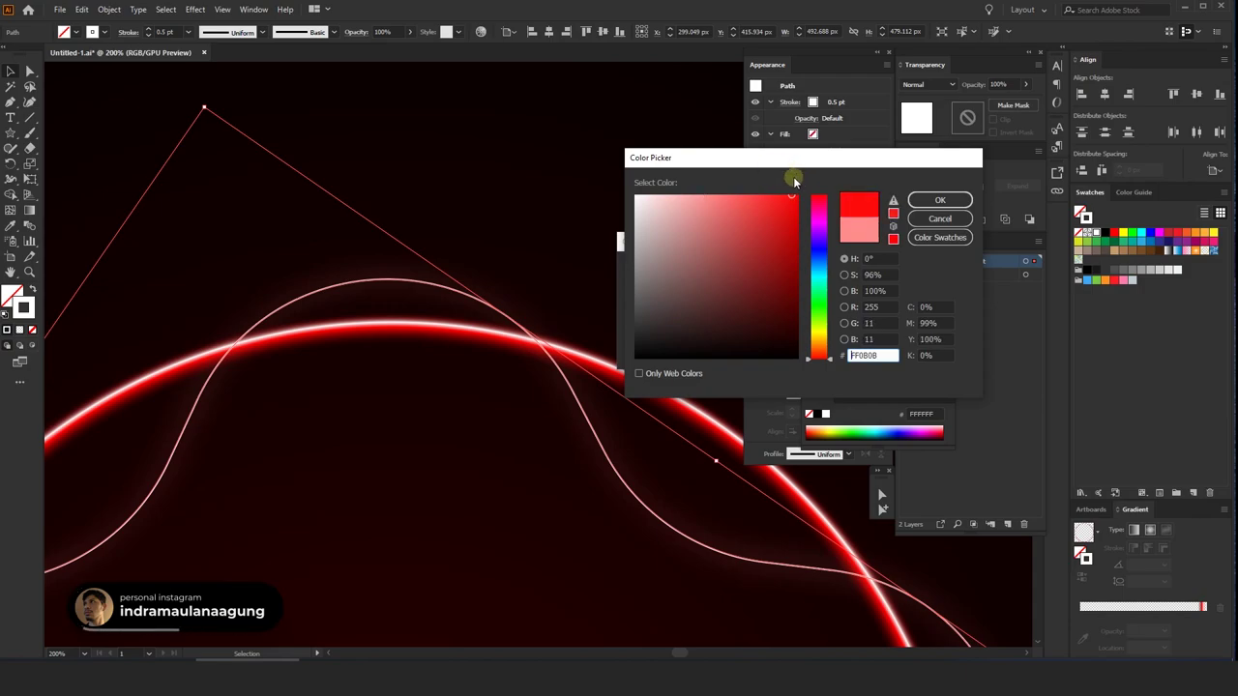
left_click(928, 201)
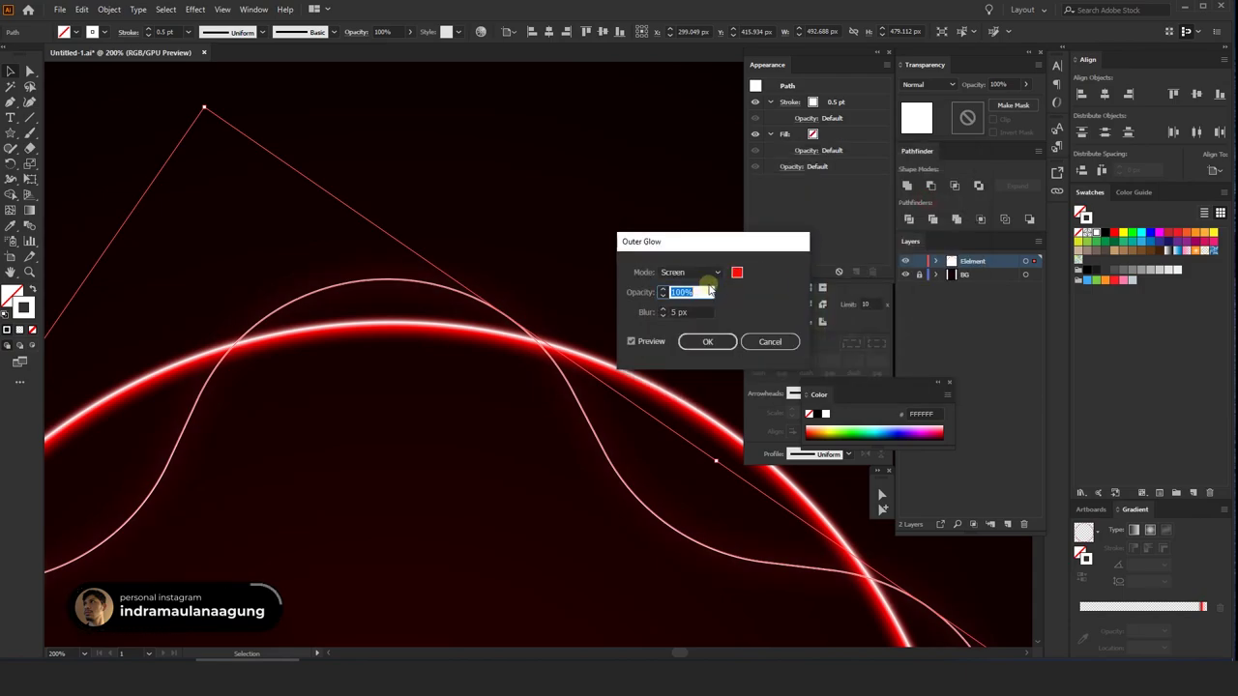
Set the Outer Glow blur to 3 px and apply it.
left_click(661, 311)
type("23")
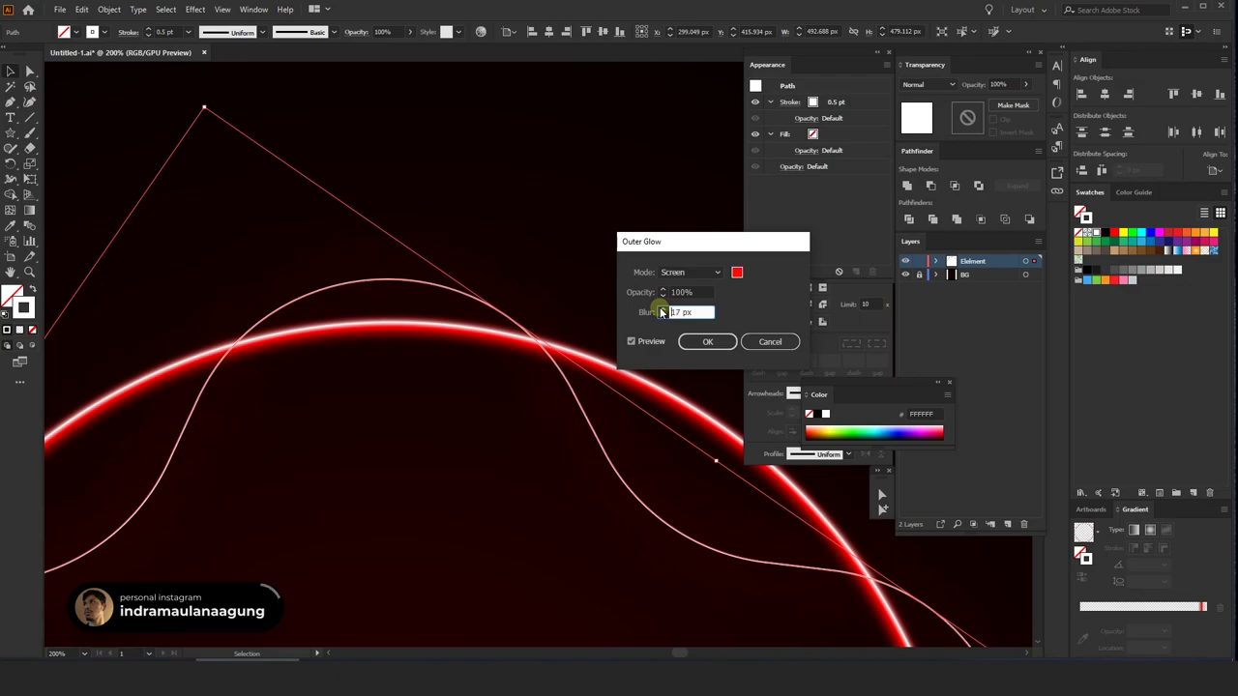
left_click(662, 316)
left_click(661, 316)
left_click(661, 317)
left_click(661, 316)
left_click(661, 316)
left_click(662, 309)
left_click(661, 309)
left_click(661, 309)
left_click(707, 341)
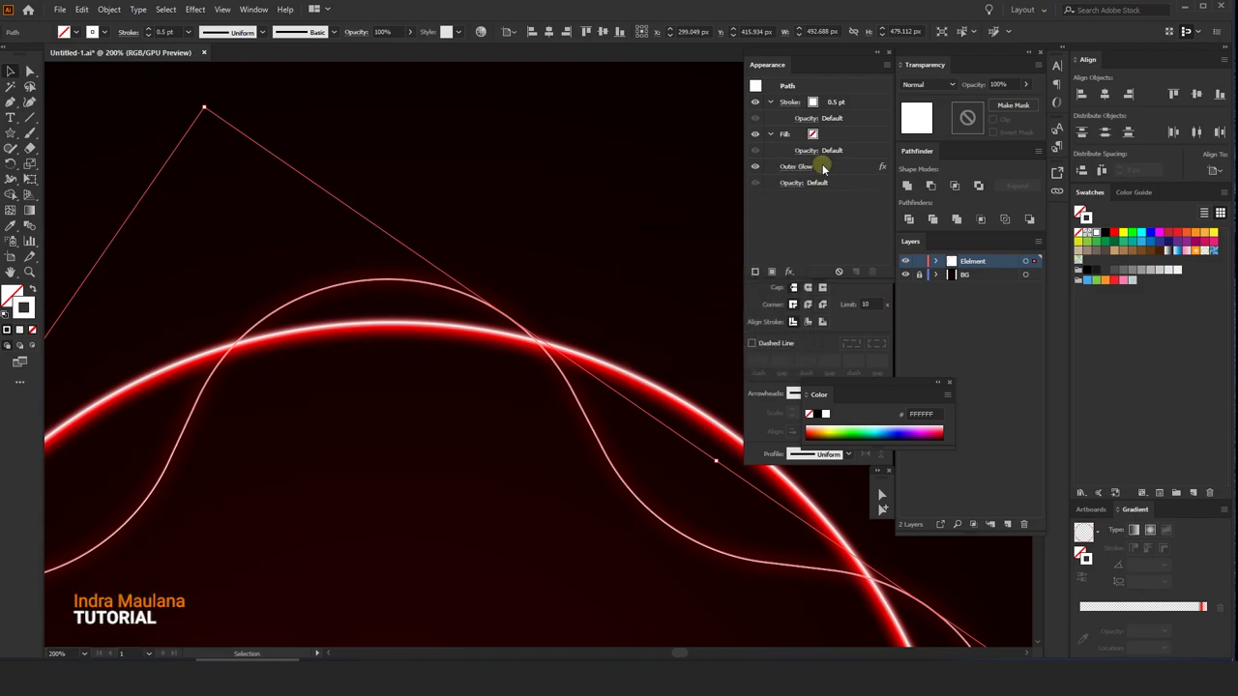
Duplicate the Outer Glow and set the copy to 61% opacity with a 10 px blur.
mouse_move(822, 168)
left_mouse_down()
mouse_move(839, 265)
mouse_move(856, 272)
left_mouse_up()
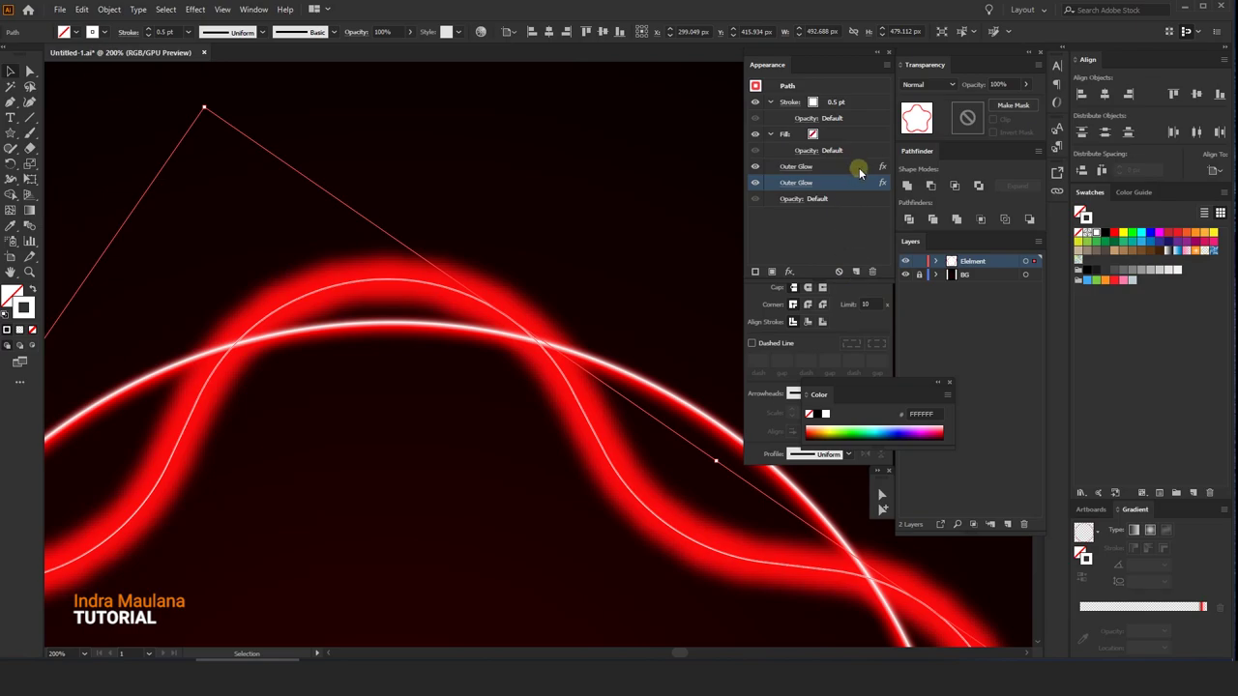
left_click(796, 181)
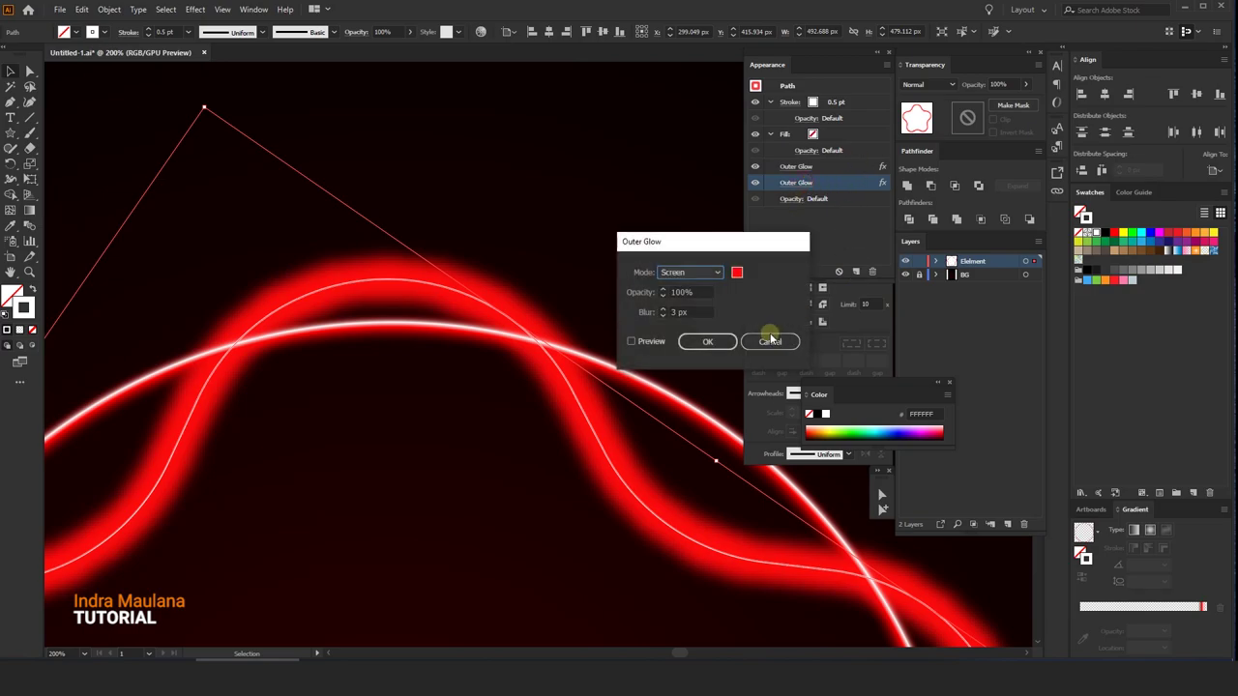
left_click(661, 296)
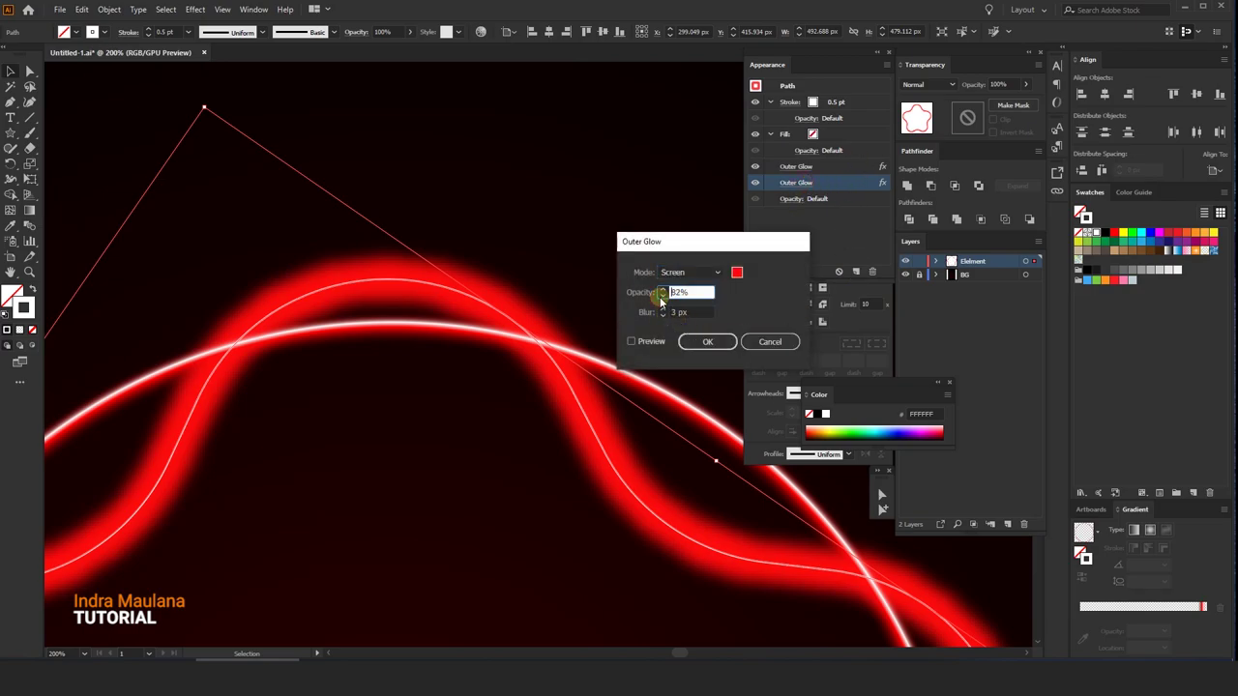
left_click_drag(661, 298, 660, 314)
left_click(634, 342)
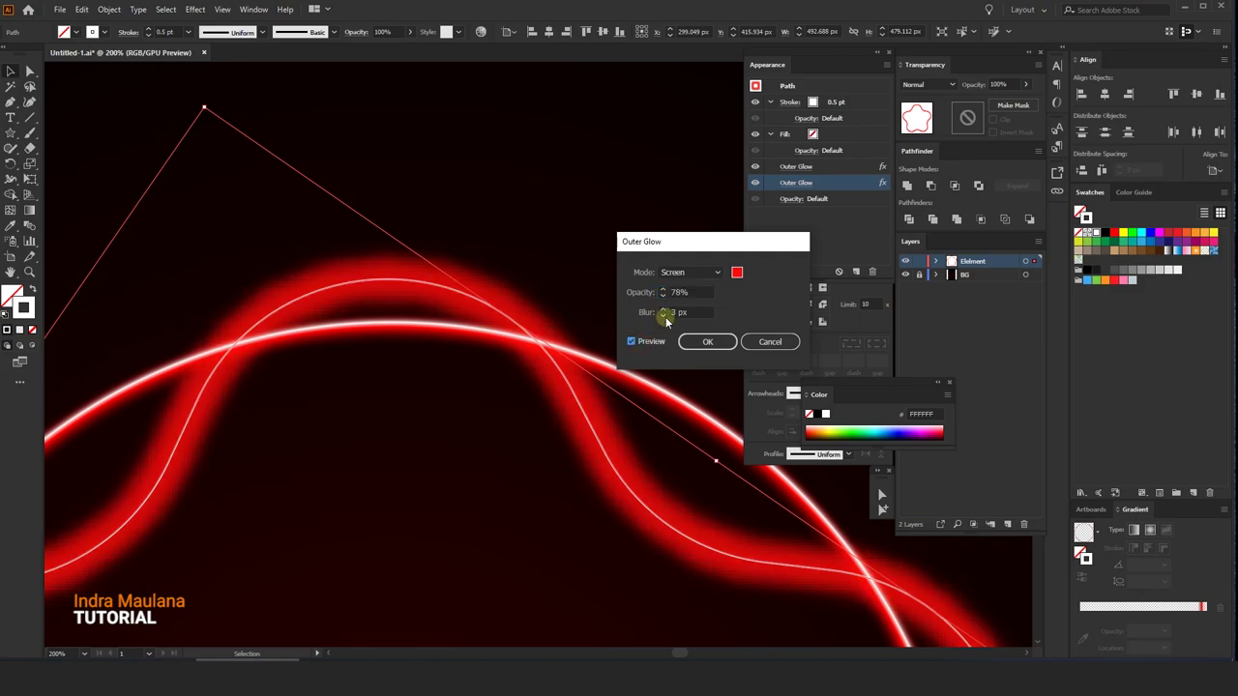
left_click(663, 311)
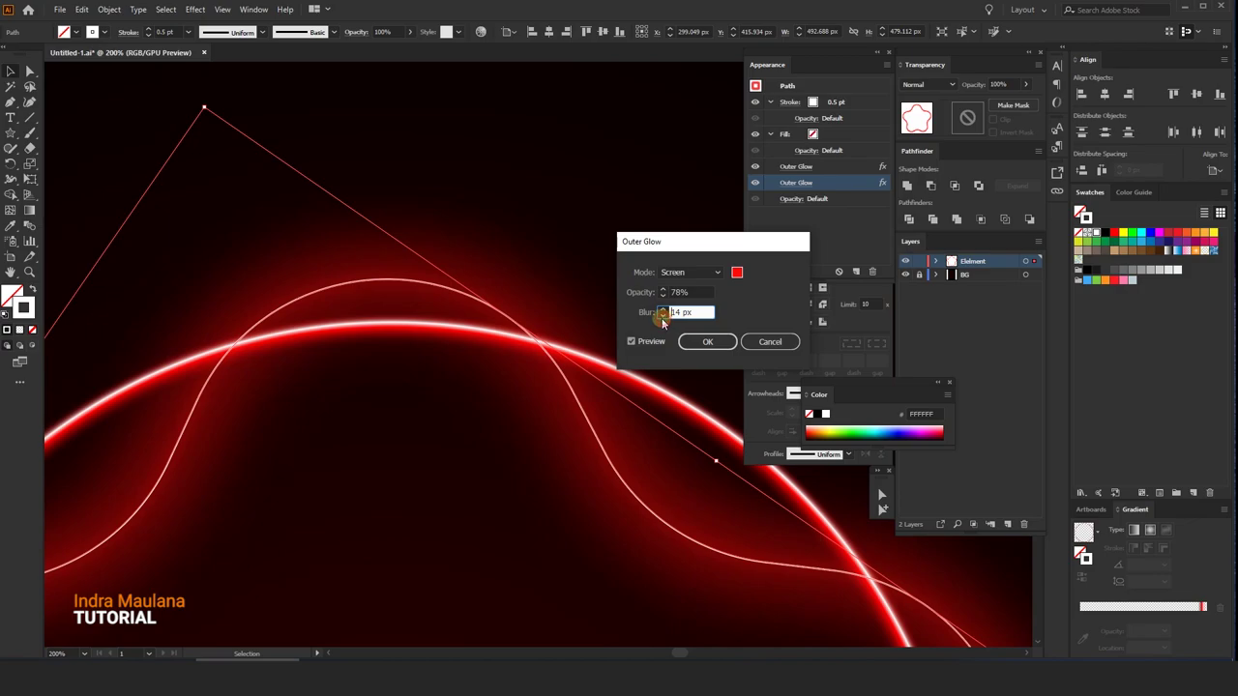
left_click(663, 296)
left_click(707, 341)
Try heavier stroke weights on the wavy line, then settle back at 0.5 pt.
left_click(147, 29)
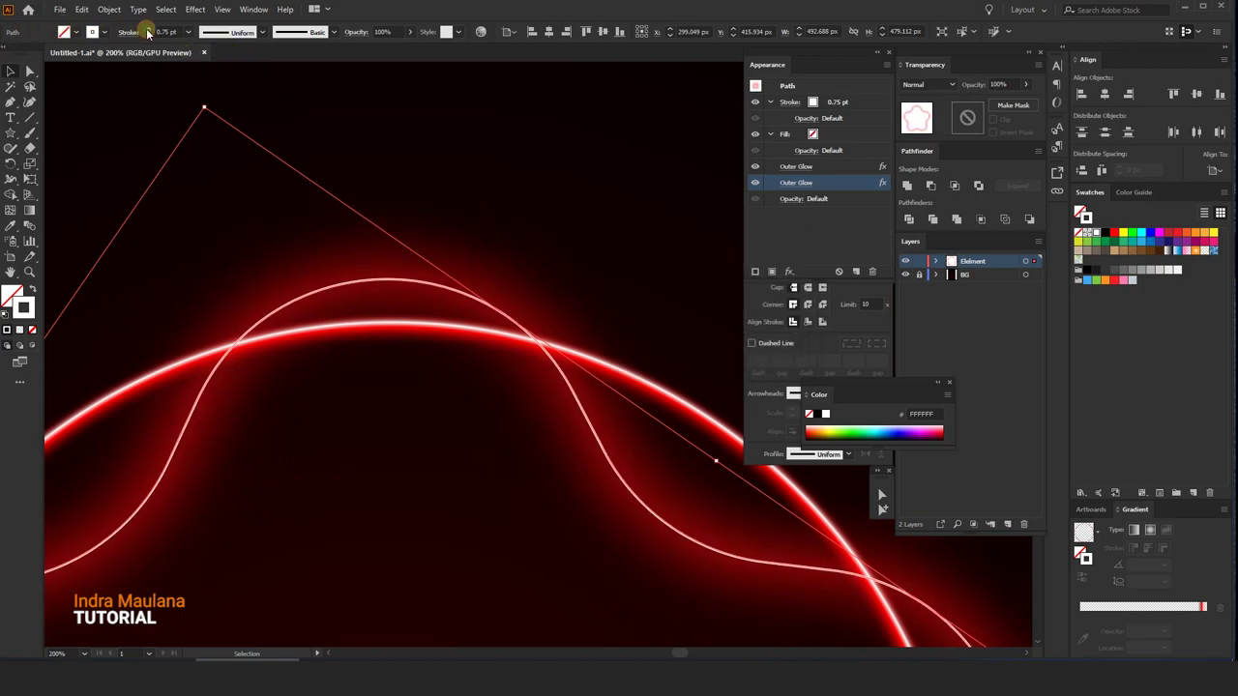
left_click(147, 29)
left_click(148, 29)
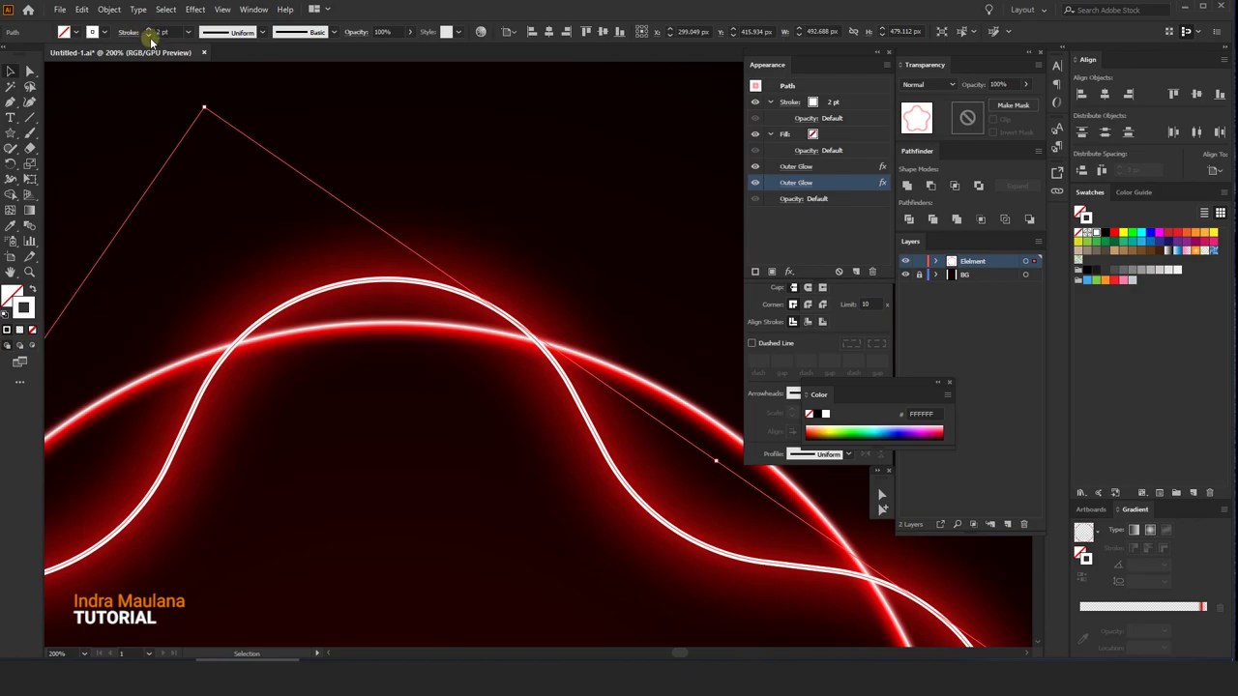
left_click(149, 36)
left_click(597, 209)
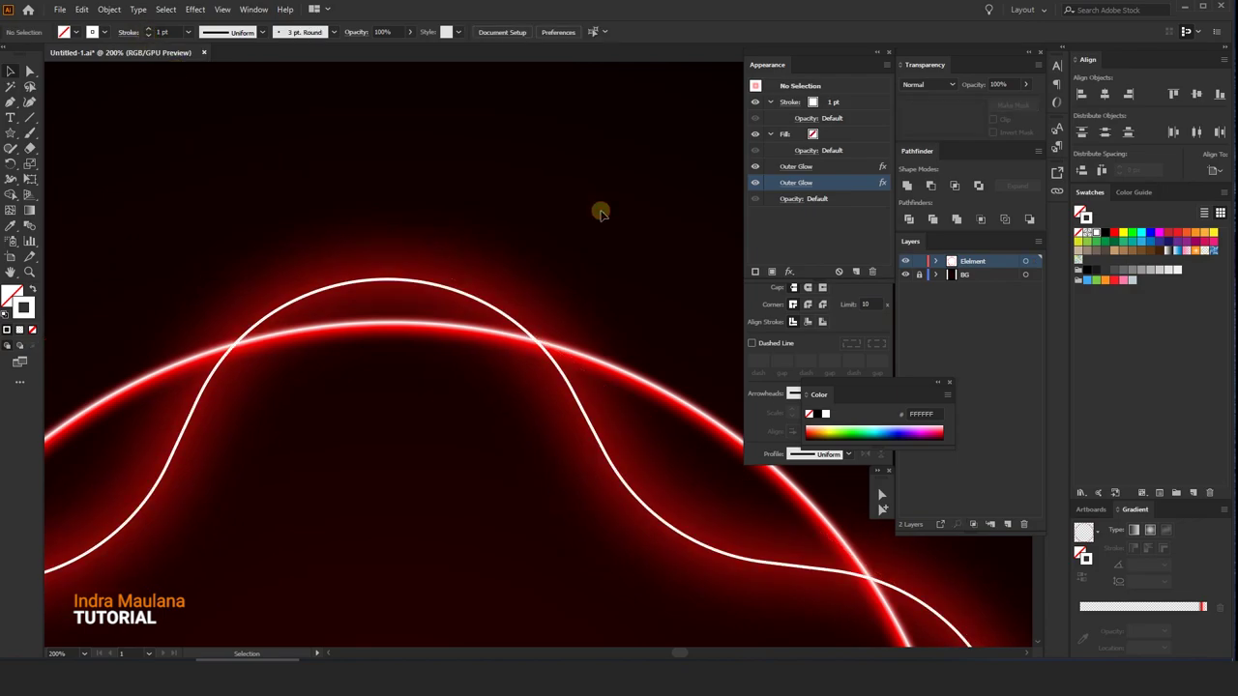
scroll(598, 209, "down", 3)
scroll(608, 199, "up", 1)
scroll(536, 190, "up", 1)
scroll(503, 251, "up", 2)
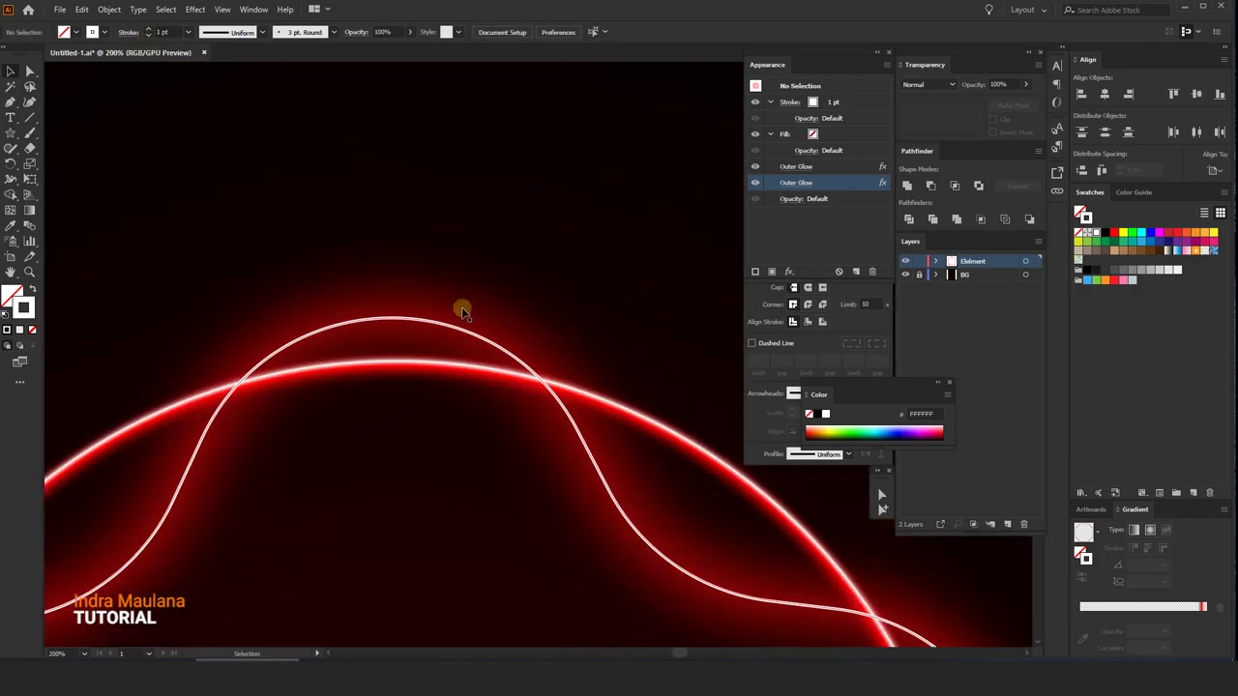
left_click(450, 320)
left_click(146, 37)
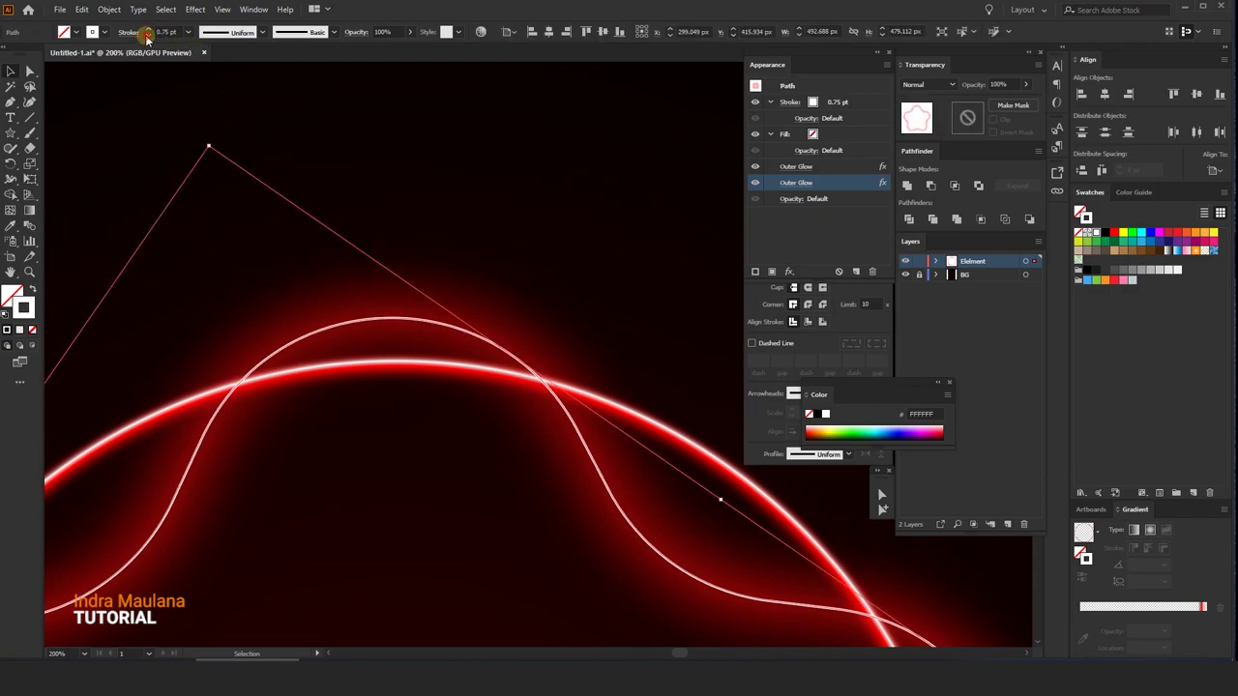
left_click(146, 36)
left_click(354, 160)
scroll(368, 174, "down", 3)
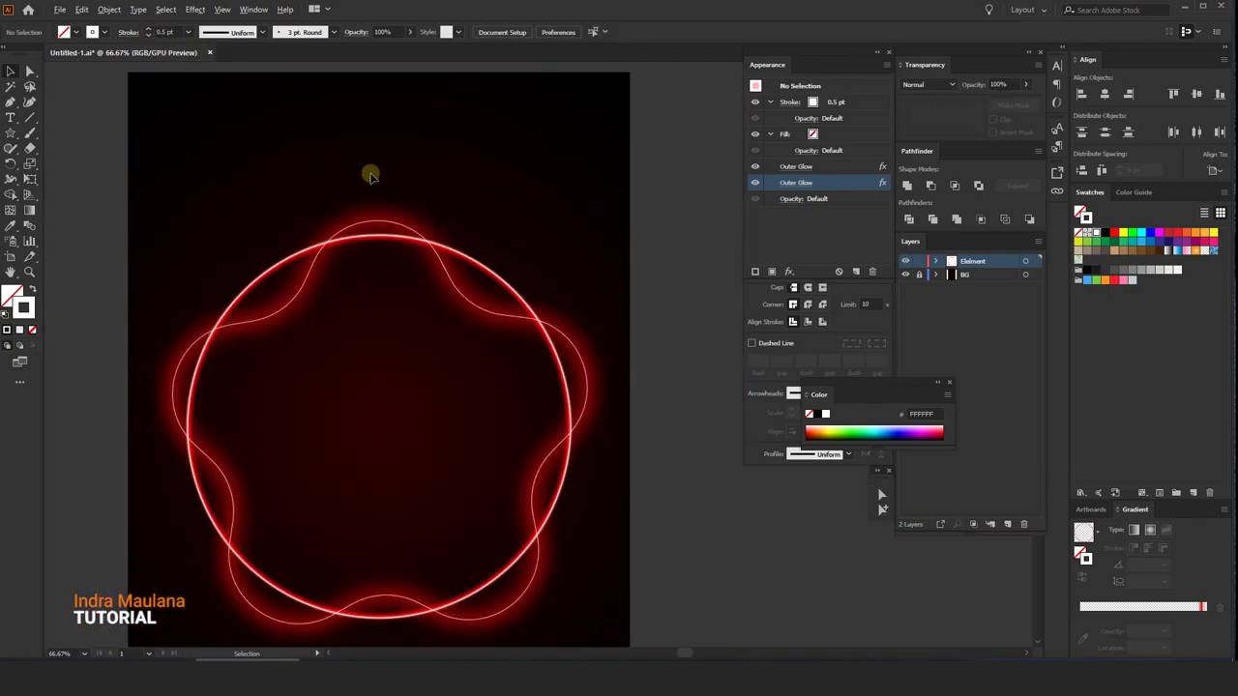
scroll(376, 194, "up", 2)
scroll(406, 232, "up", 1)
Change the second Outer Glow to a 7 px blur with reduced opacity.
left_click(423, 238)
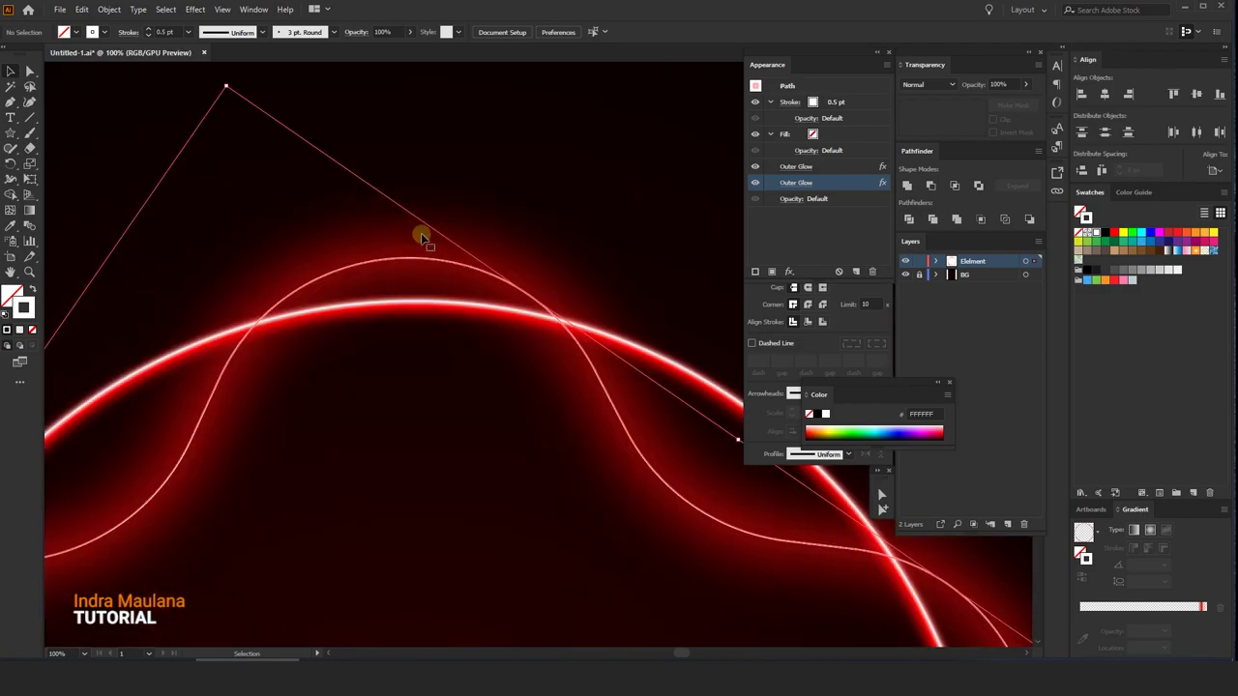
left_click(796, 182)
left_click(677, 311)
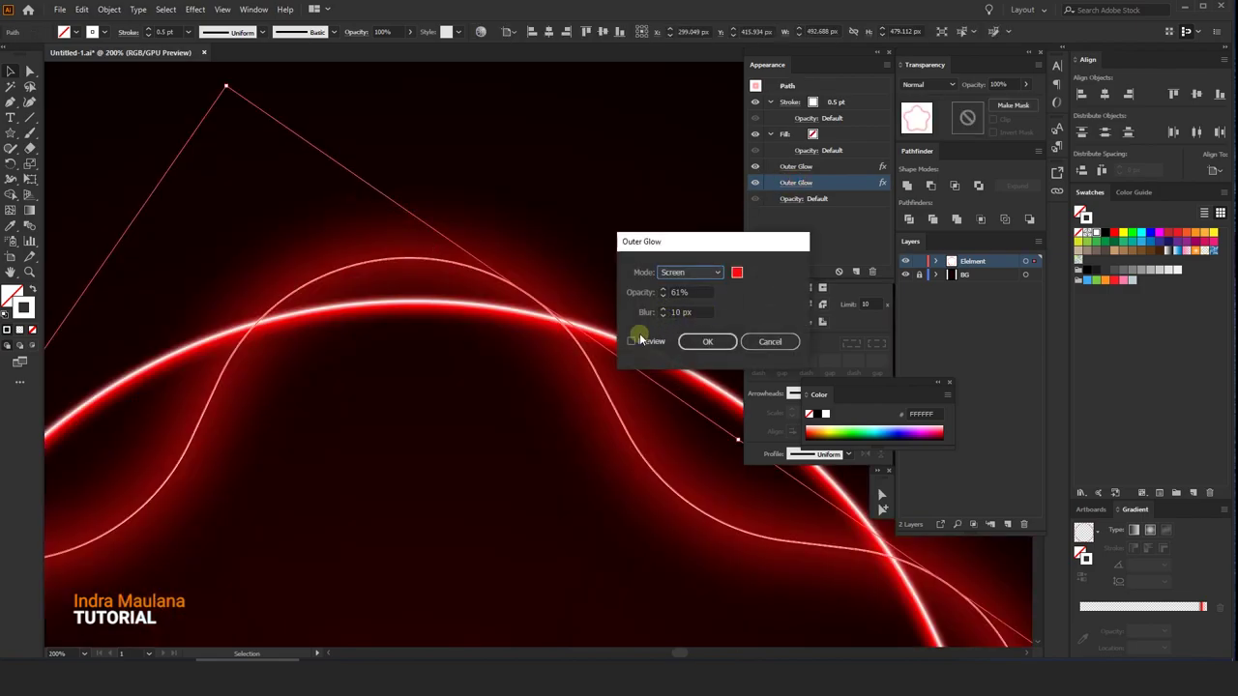
left_click(639, 339)
left_click(663, 313)
type("5")
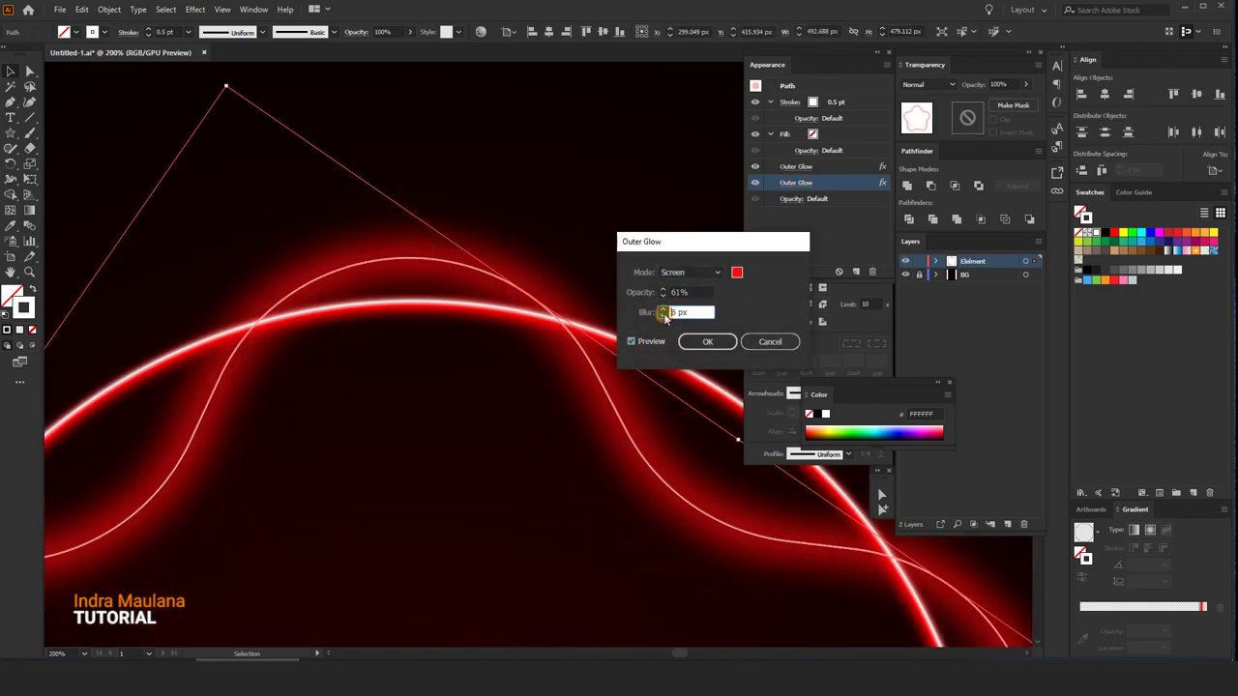
left_click(663, 316)
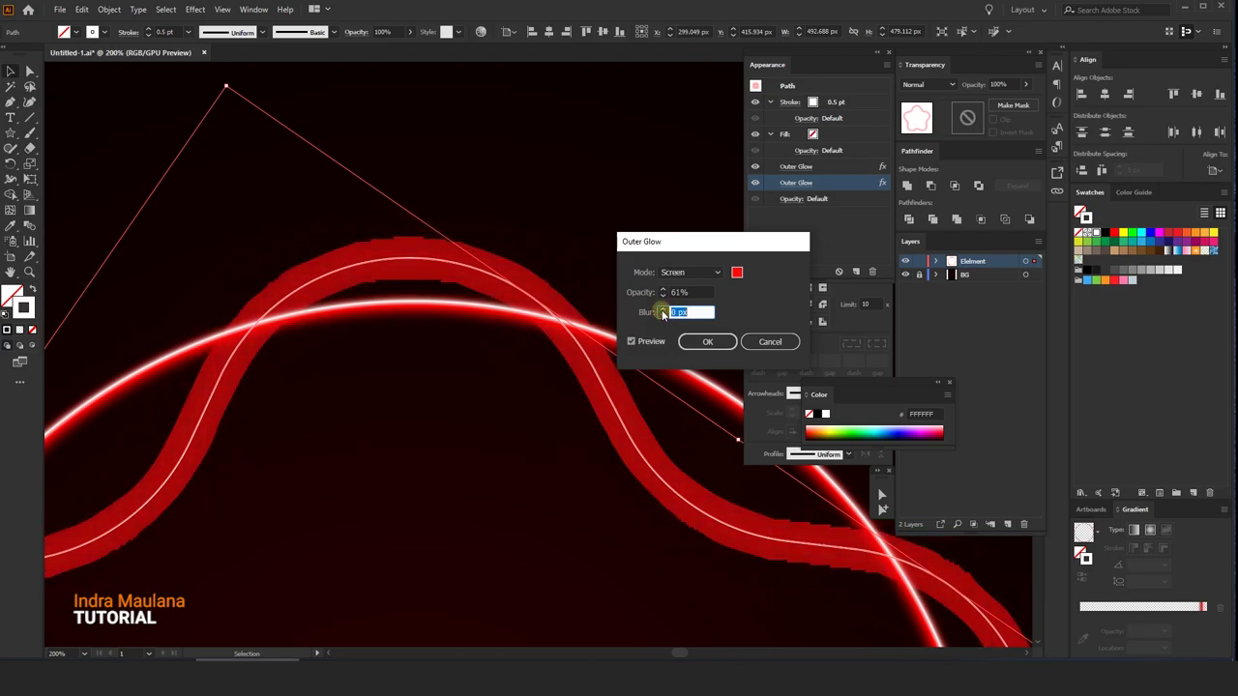
left_click(664, 308)
left_click(664, 308)
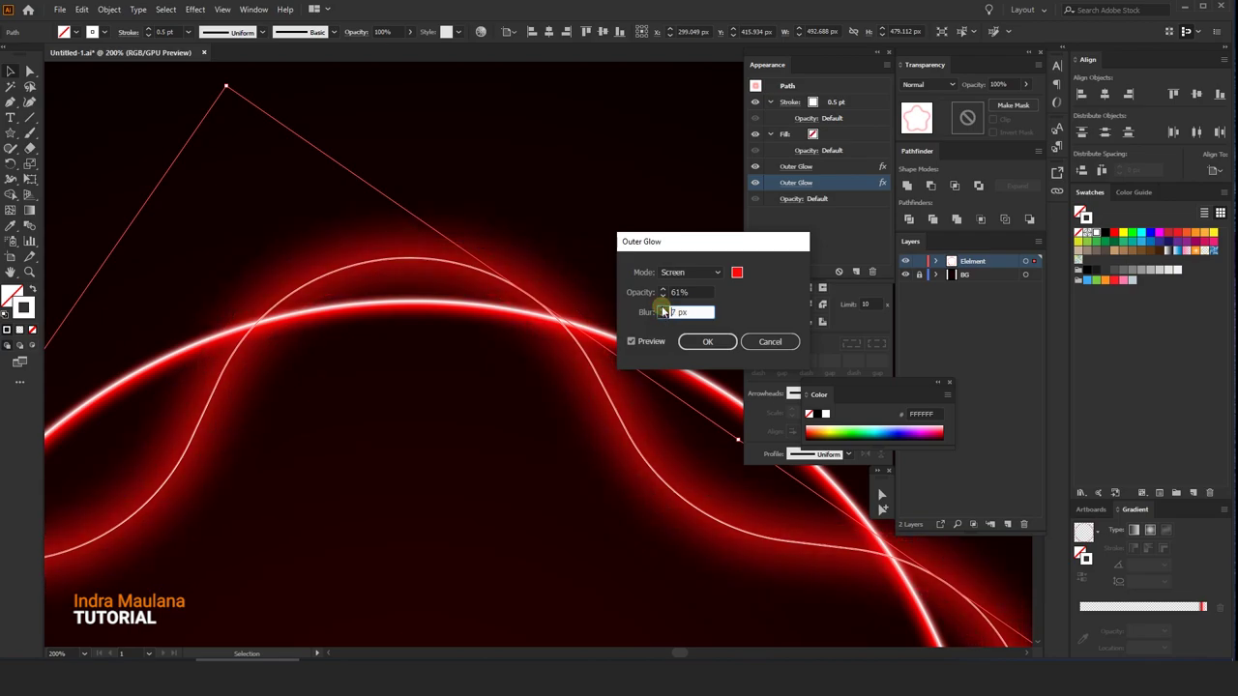
left_click(663, 295)
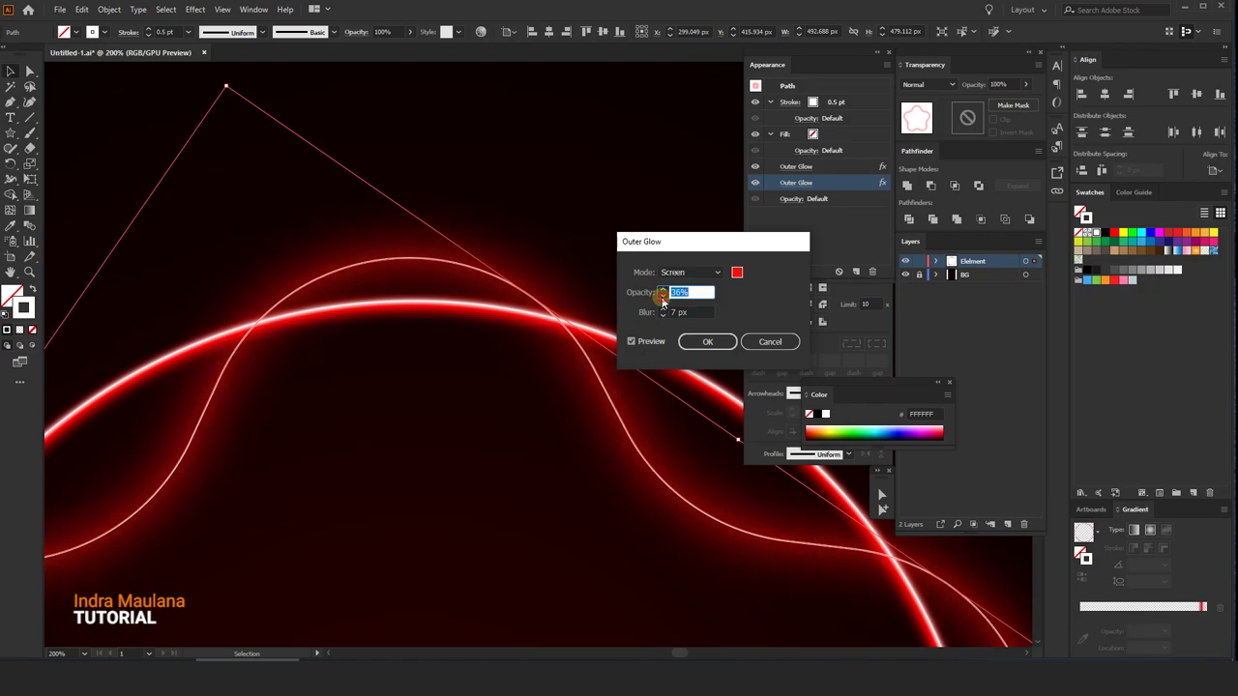
left_click(707, 341)
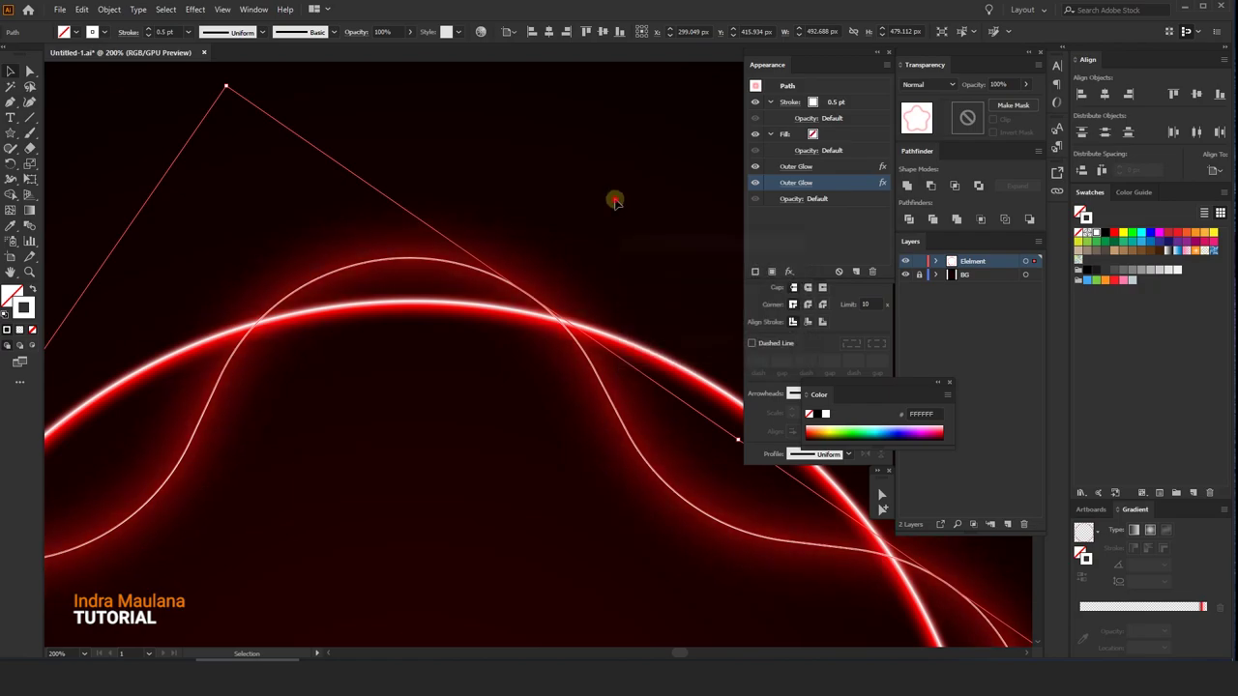
Fit the artboard in view and reselect the wavy line to review the glow.
left_click(590, 213)
key("ctrl+0")
left_click_drag(624, 206, 611, 208)
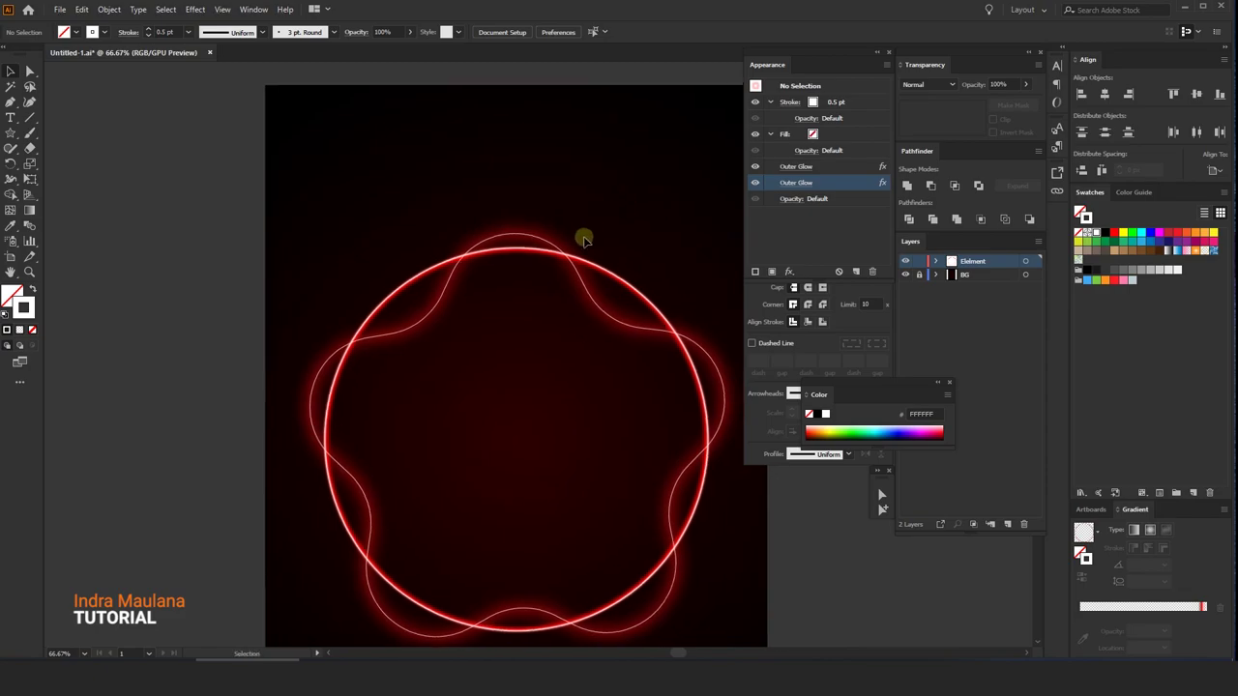
left_click(548, 235)
left_click(551, 234)
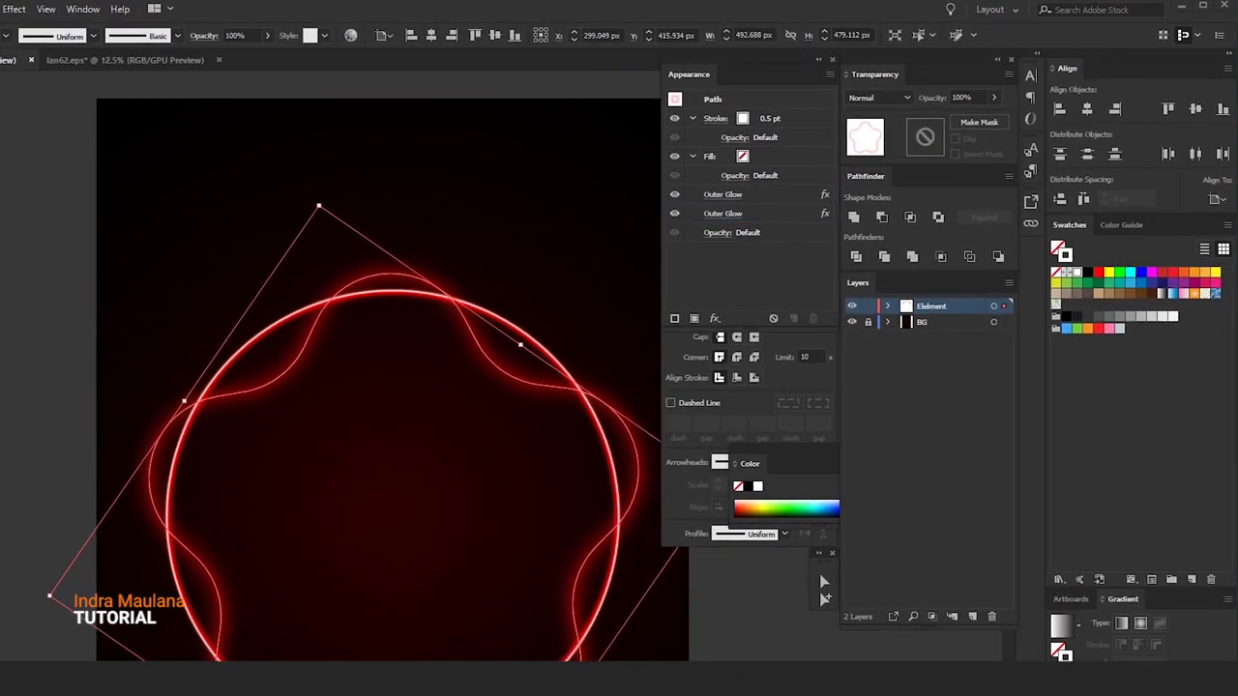
Start an opacity mask on the wavy line using a gradient-filled rectangle covering the artboard.
left_click(924, 140)
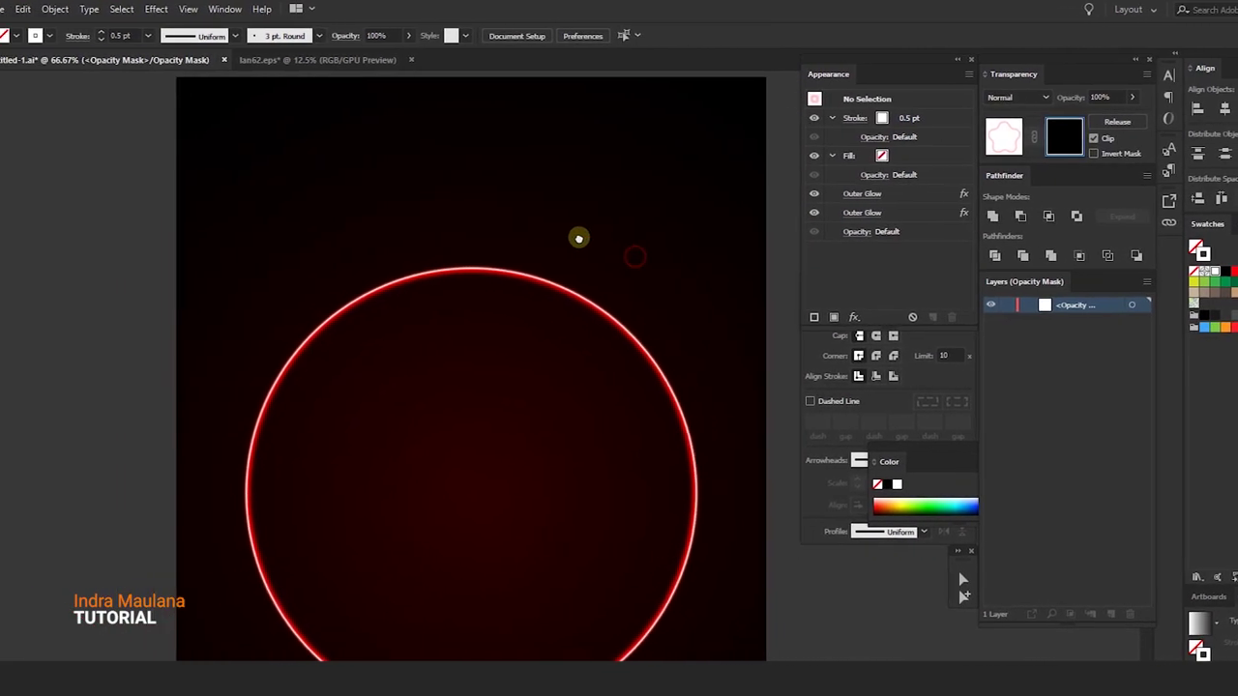
left_click_drag(11, 155, 97, 152)
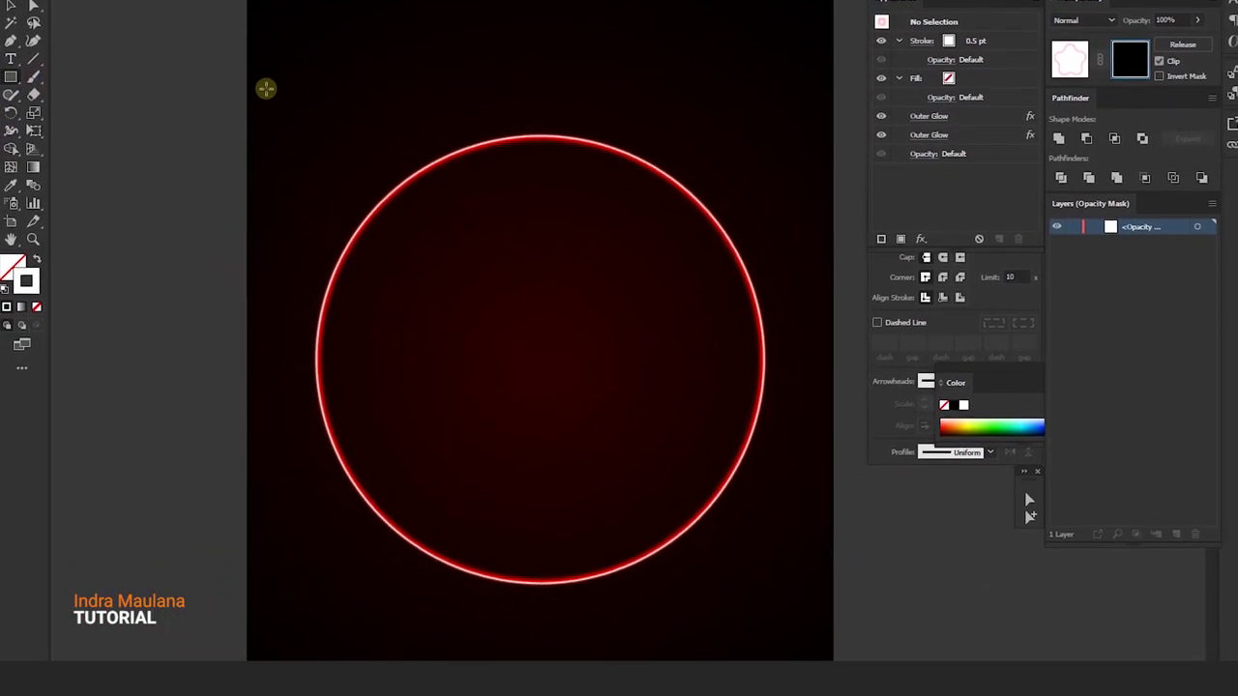
mouse_move(263, 43)
left_mouse_down()
mouse_move(512, 278)
mouse_move(823, 631)
left_mouse_up()
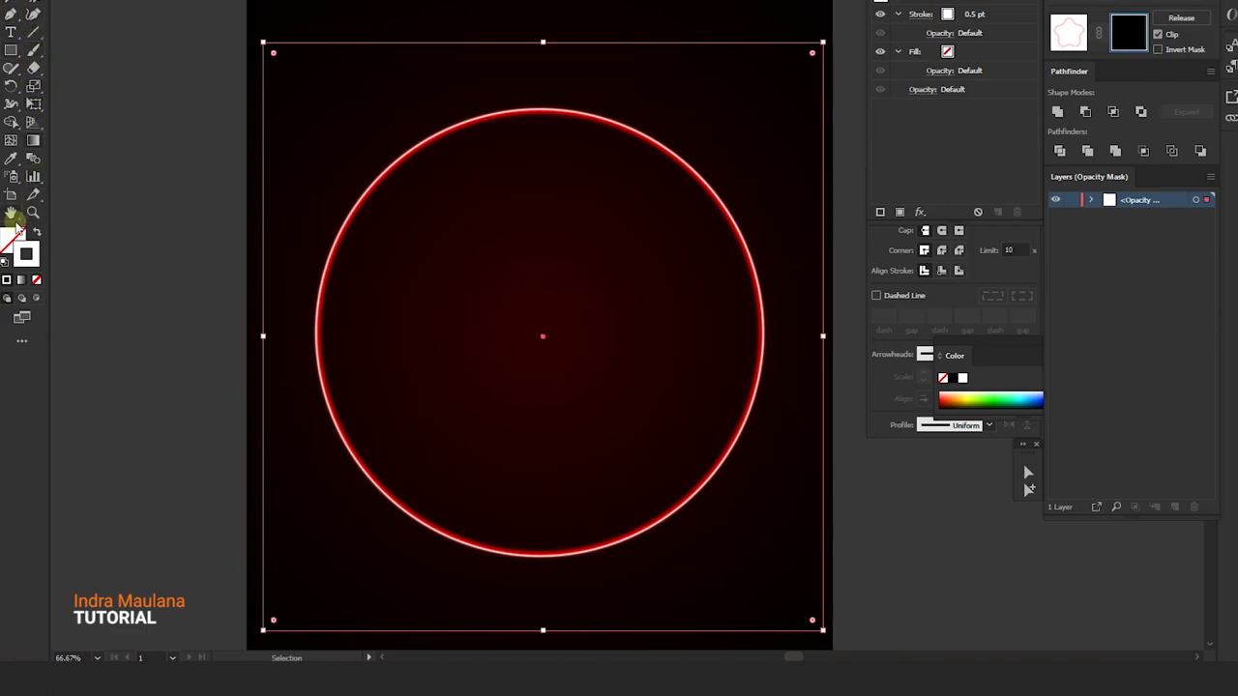
left_click(36, 232)
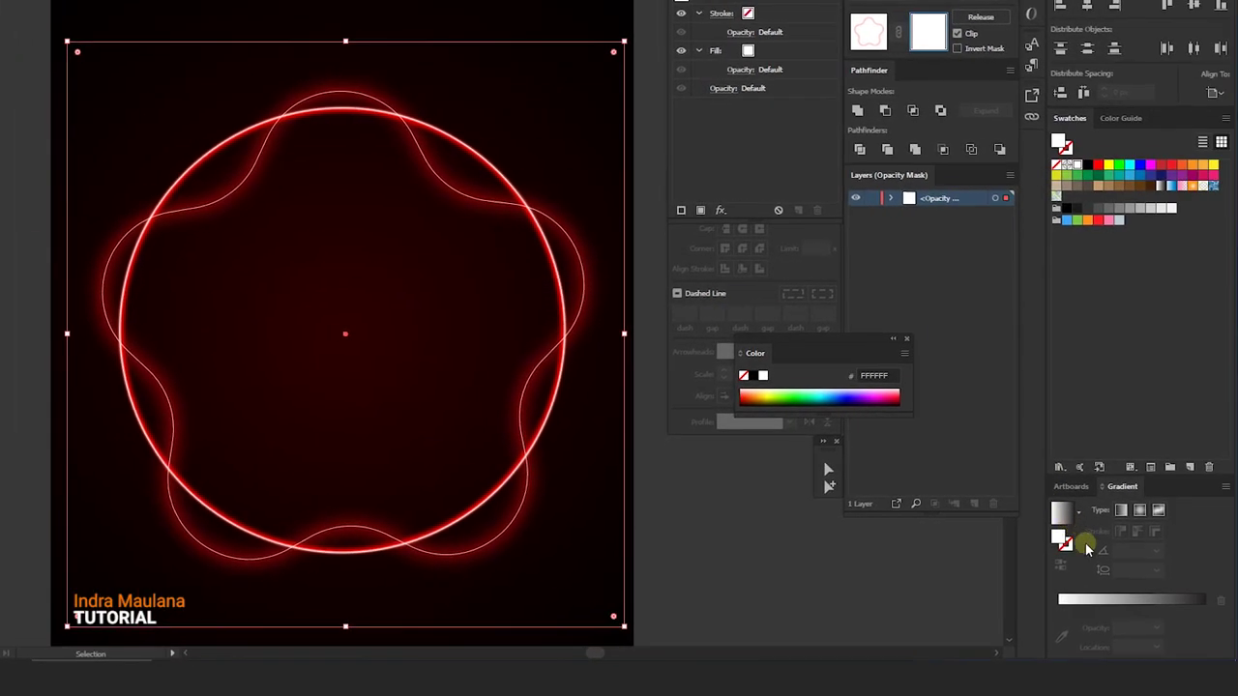
left_click(1108, 601)
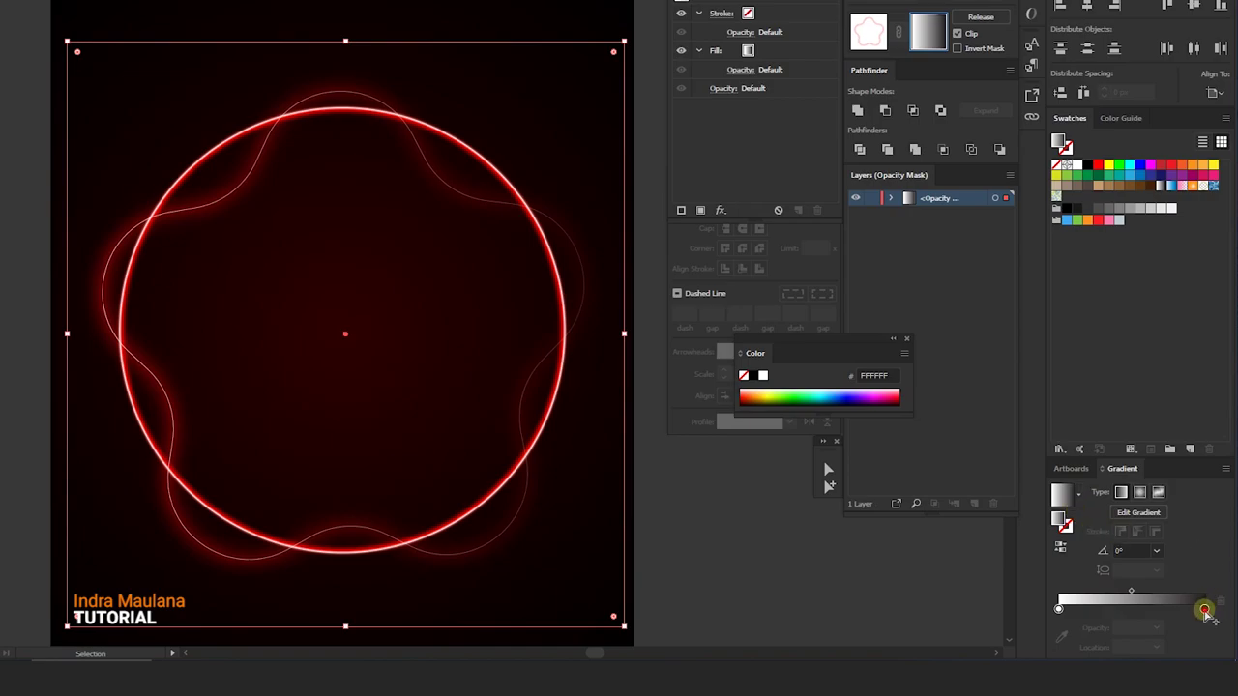
Set the mask gradient to white and black RGB stops, removing the extra middle stop.
double_click(1204, 609)
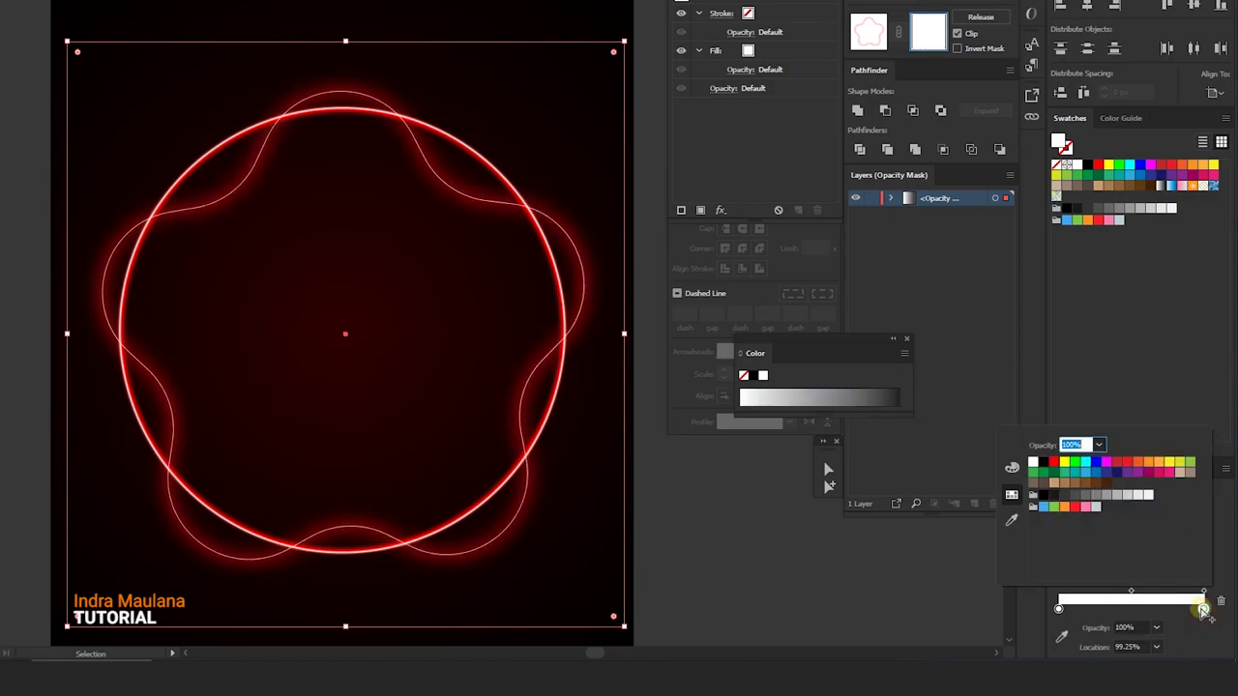
mouse_move(1204, 609)
left_mouse_down()
mouse_move(1176, 611)
mouse_move(1180, 648)
left_mouse_up()
double_click(1182, 611)
double_click(1204, 610)
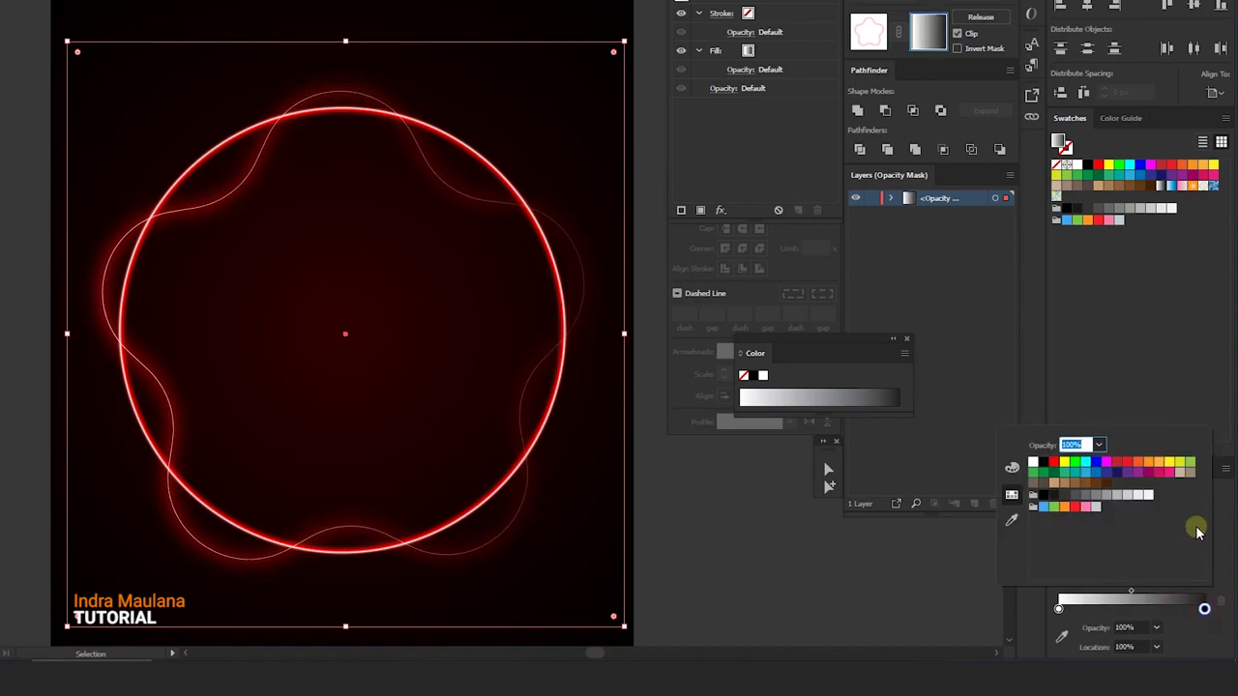
left_click(1011, 468)
left_click(1203, 431)
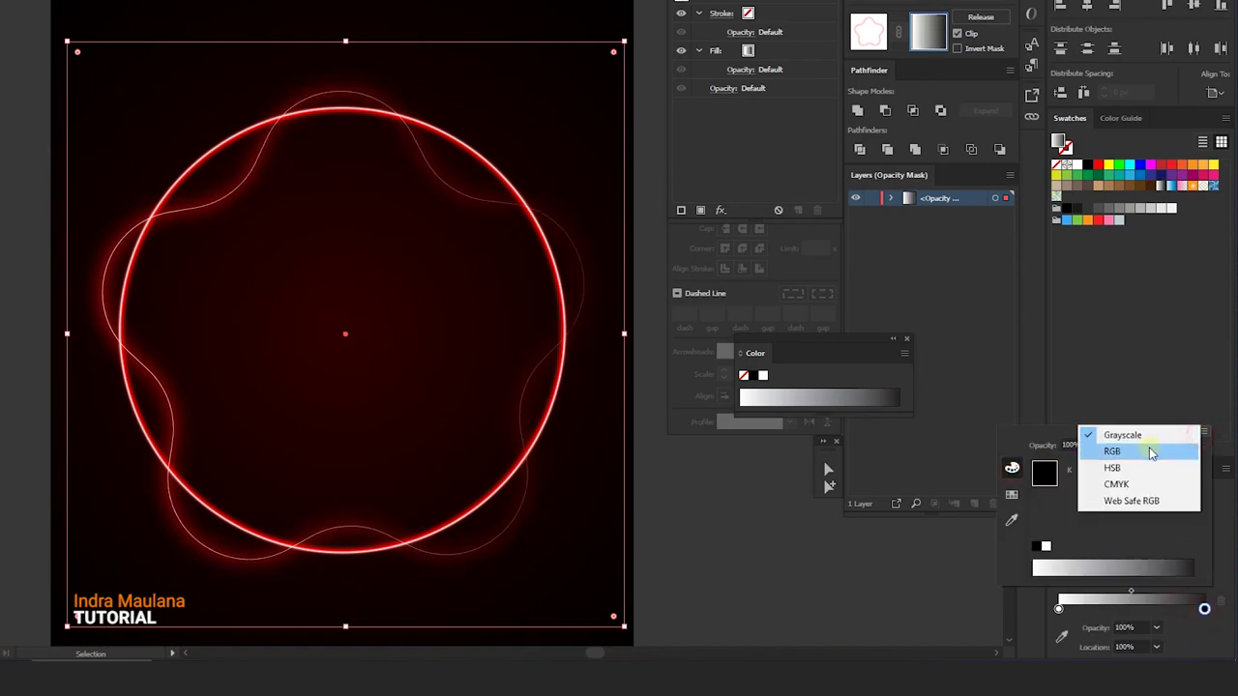
left_click(1141, 455)
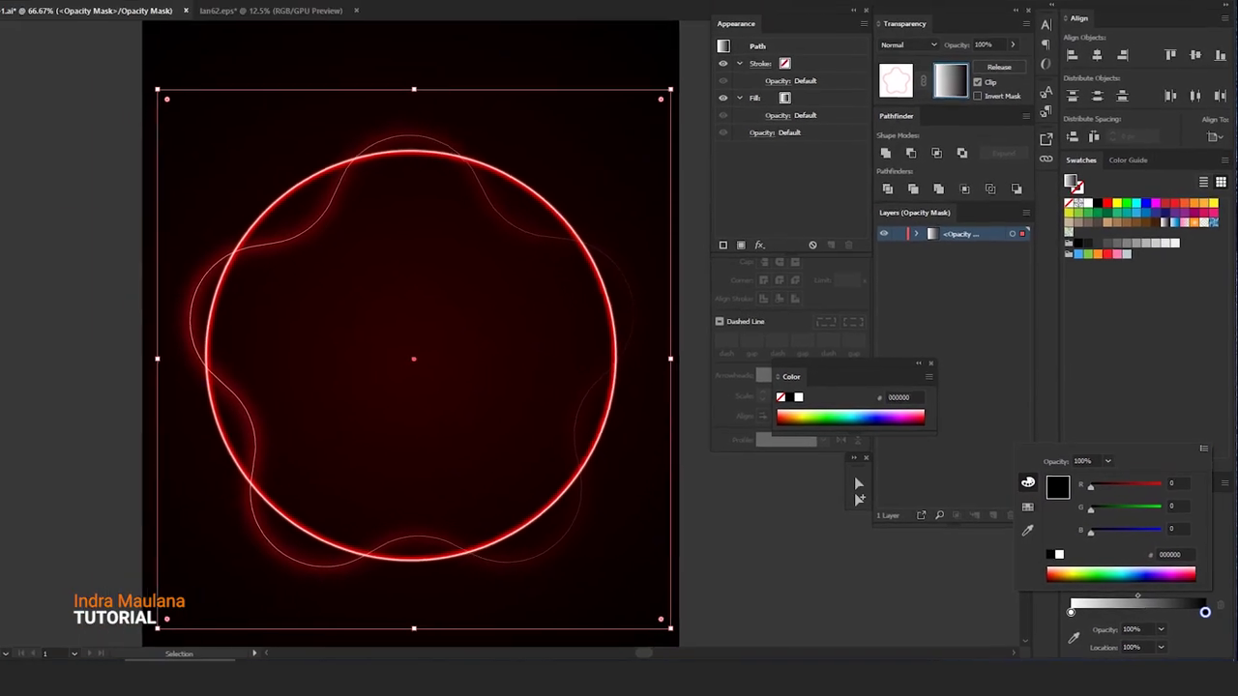
left_click(263, 253)
Run the mask gradient vertically down the ring so the line fades out.
left_click(29, 211)
left_click_drag(466, 235, 466, 509)
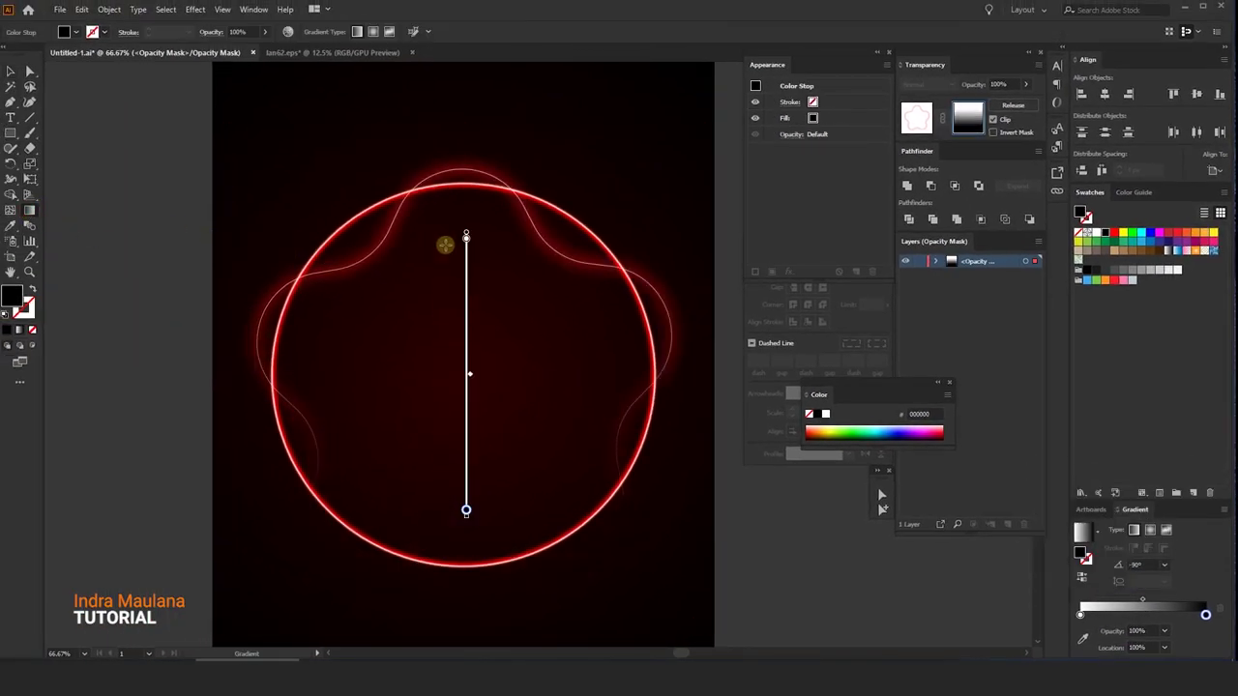
left_click_drag(465, 175, 466, 462)
left_click_drag(466, 181, 466, 503)
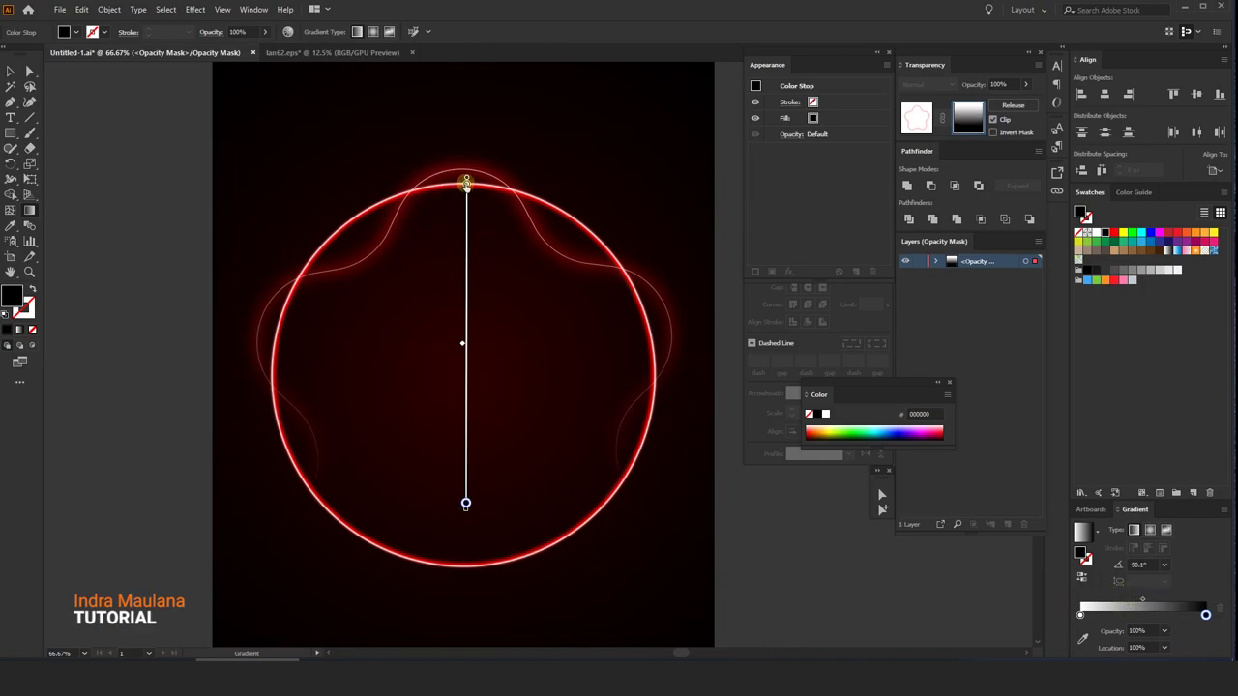
left_click_drag(466, 183, 466, 244)
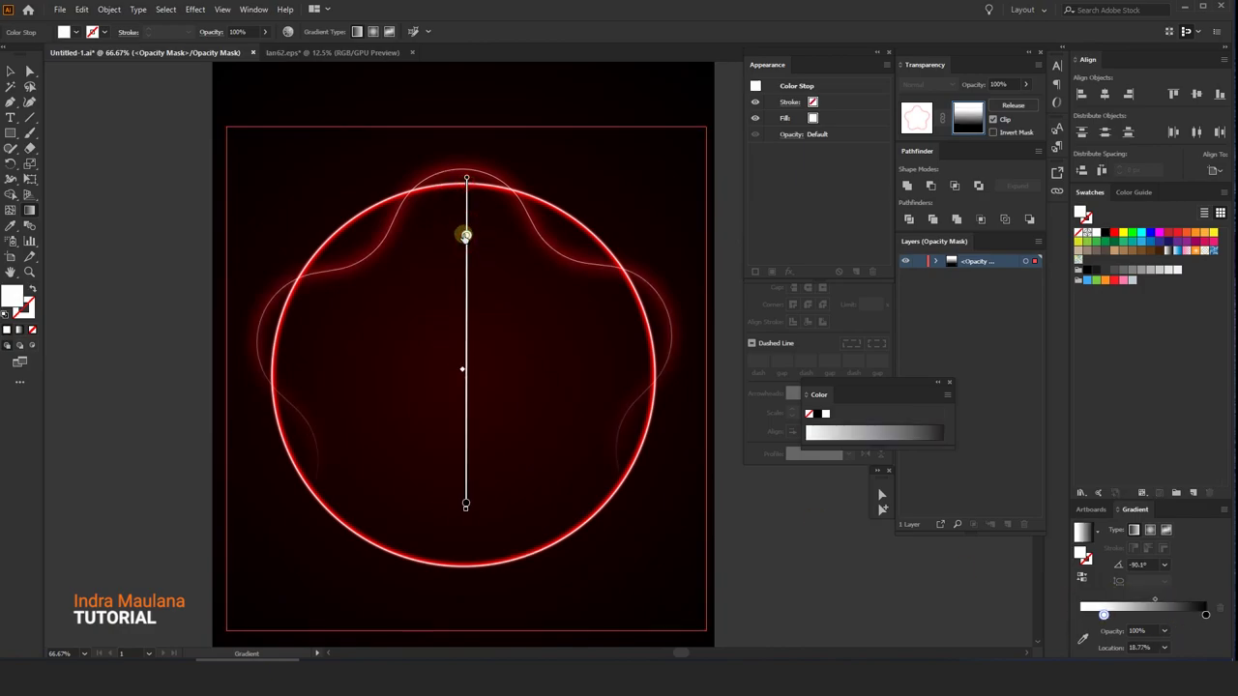
left_click(10, 72)
Leave the mask and paste a copy of the wavy line in front, rotated around the ring.
left_click(911, 119)
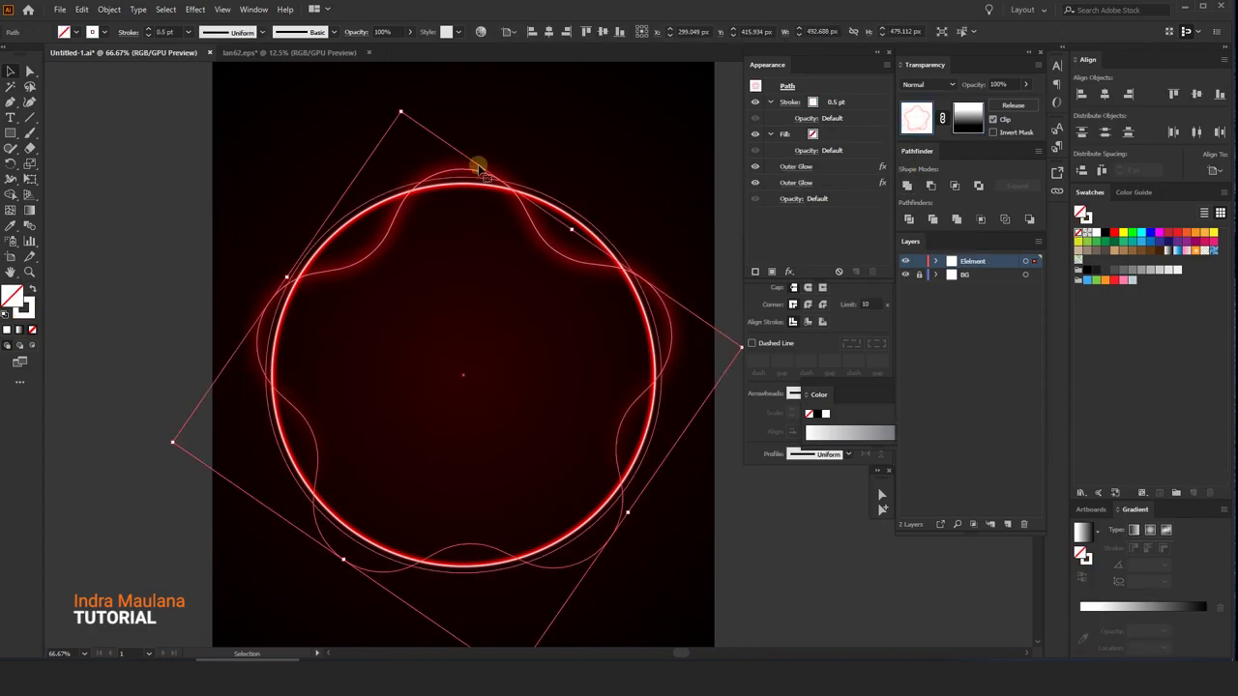
left_click(488, 172)
left_click(501, 182)
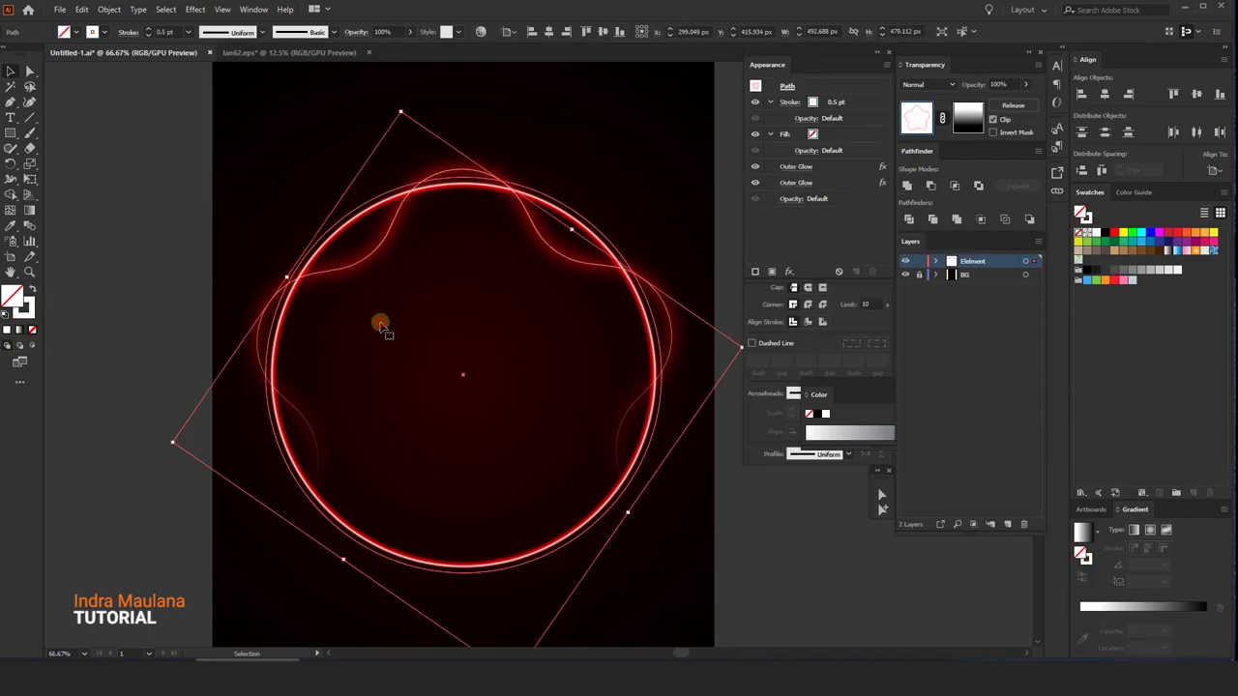
key("ctrl+c")
key("ctrl+f")
left_click(81, 9)
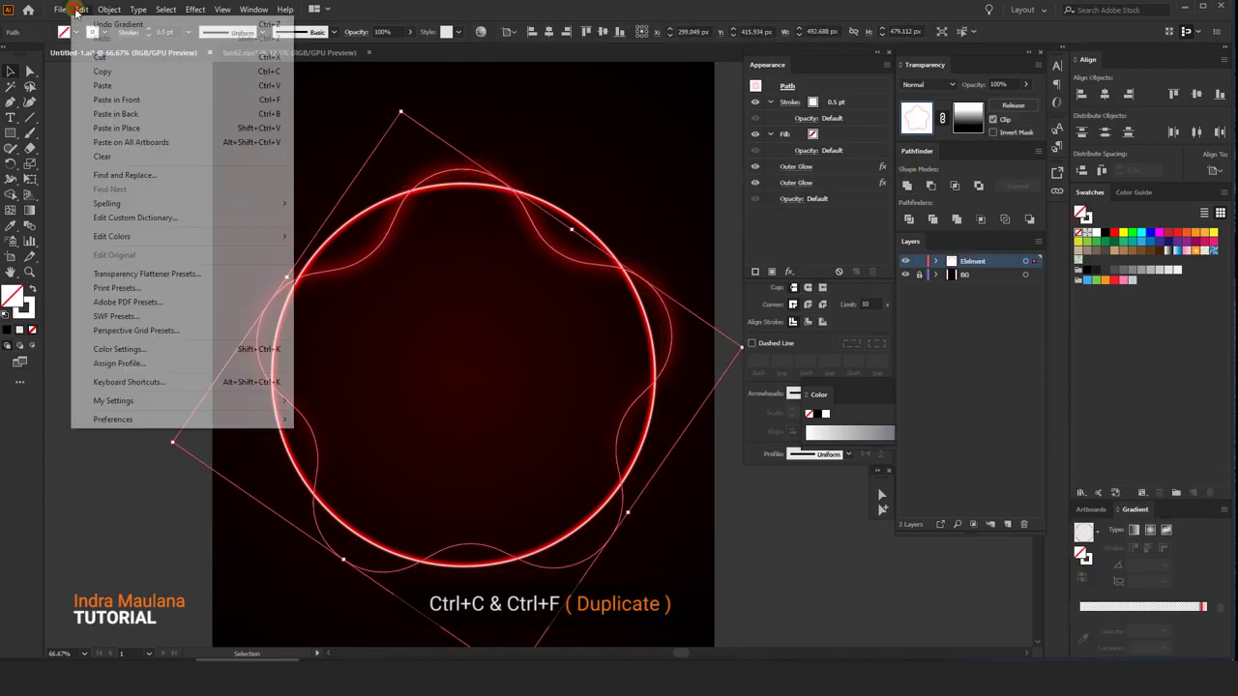
left_click(82, 10)
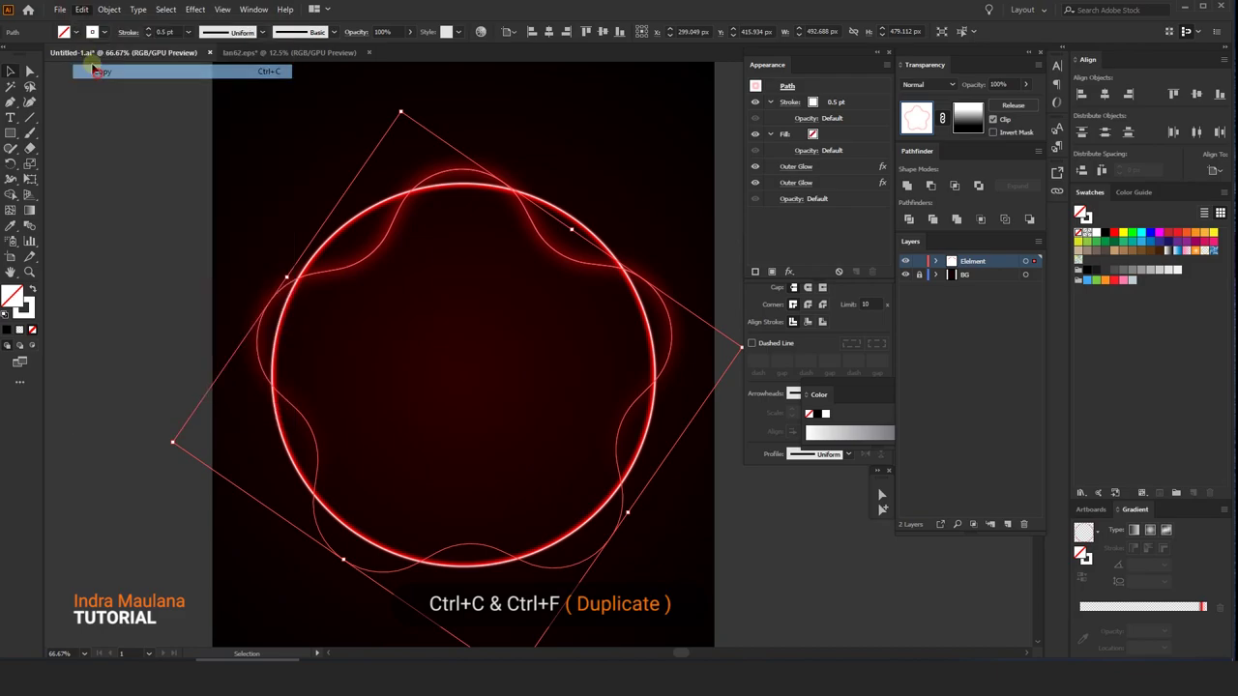
left_click(82, 10)
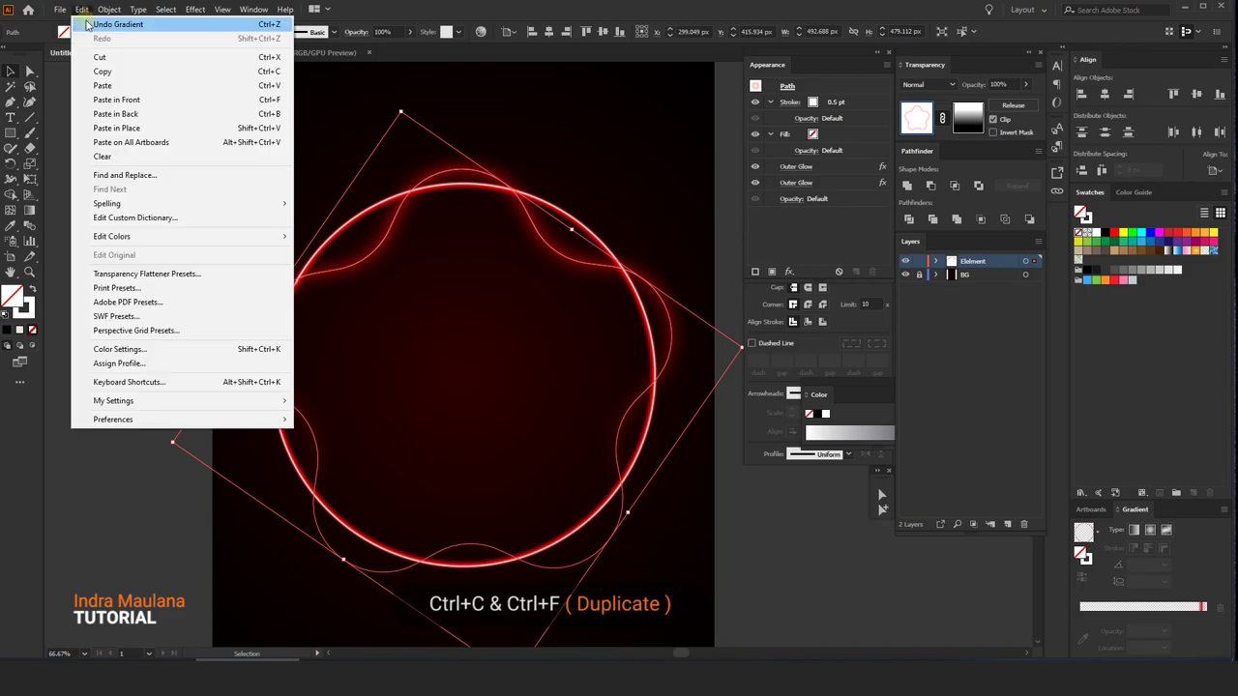
left_click(109, 100)
mouse_move(580, 229)
left_mouse_down()
mouse_move(690, 299)
mouse_move(459, 458)
mouse_move(329, 429)
left_mouse_up()
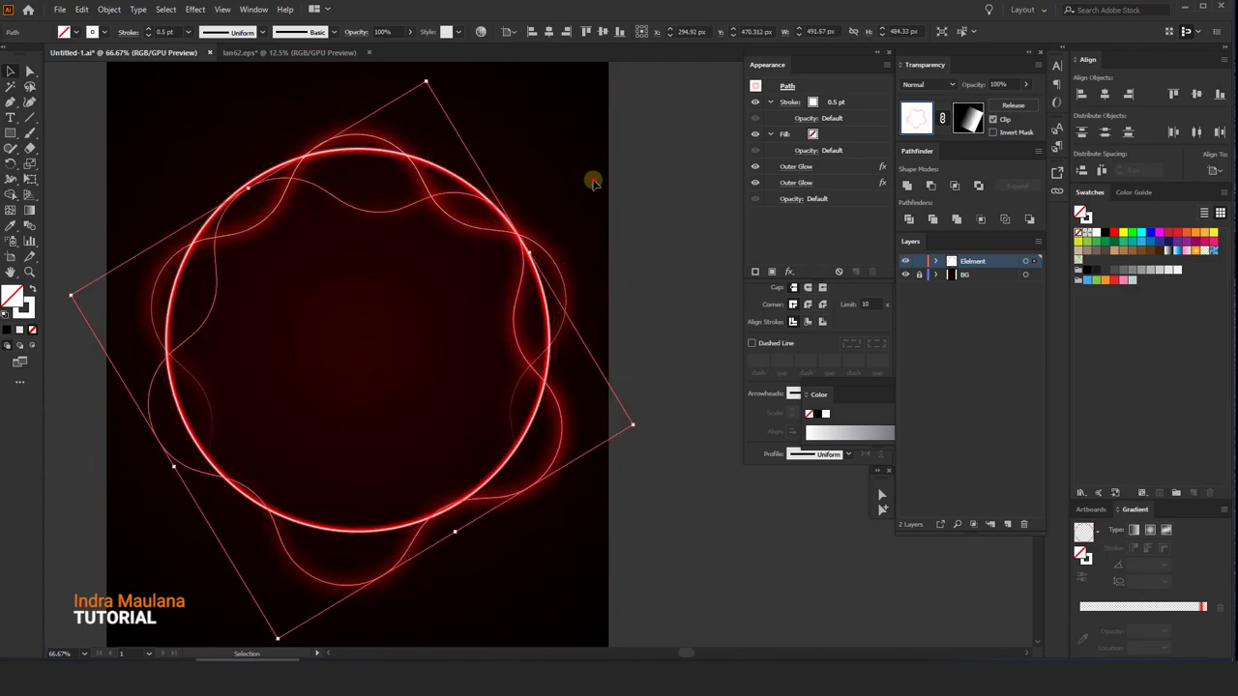
Paste another copy of the wavy line in front and rotate it to a different angle.
right_click(586, 187)
left_click(559, 465)
left_click(81, 9)
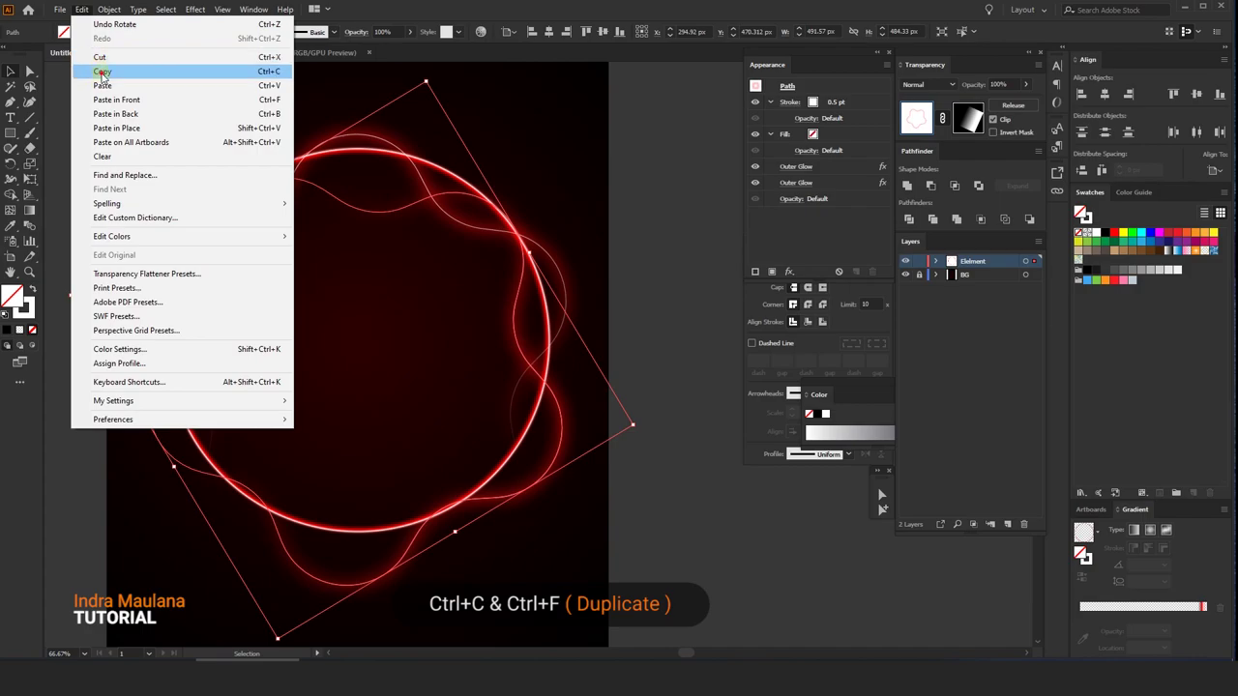
left_click(103, 74)
left_click(84, 9)
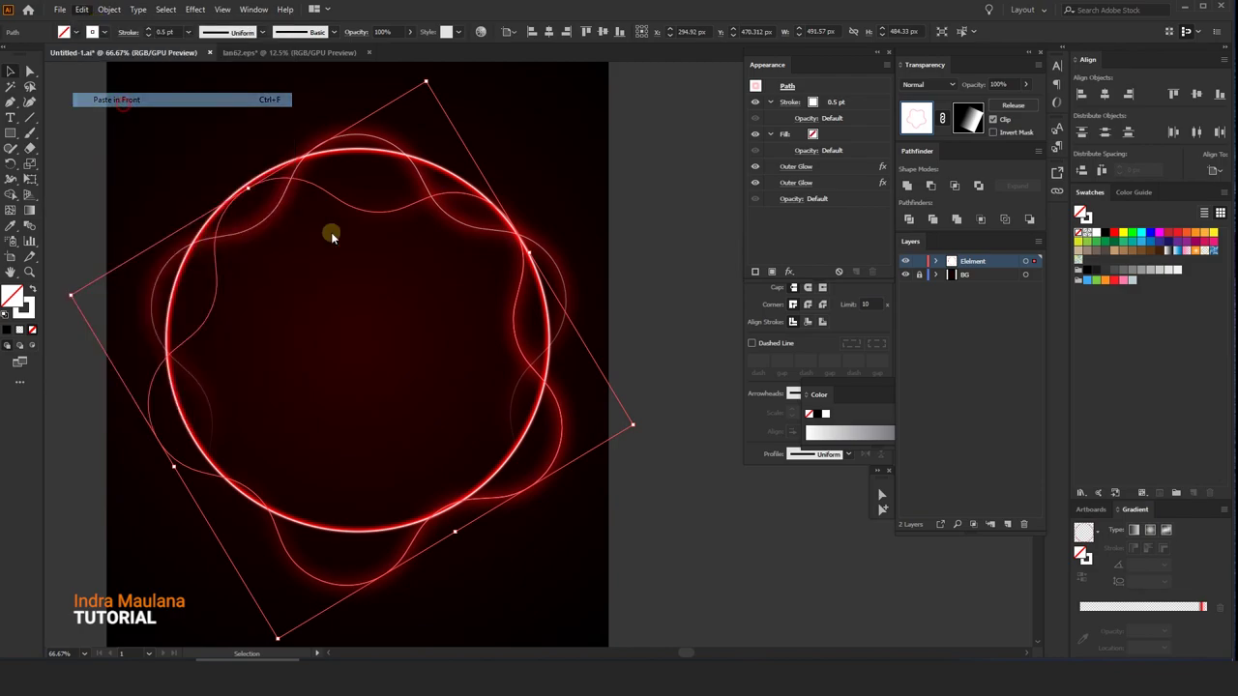
left_click(122, 102)
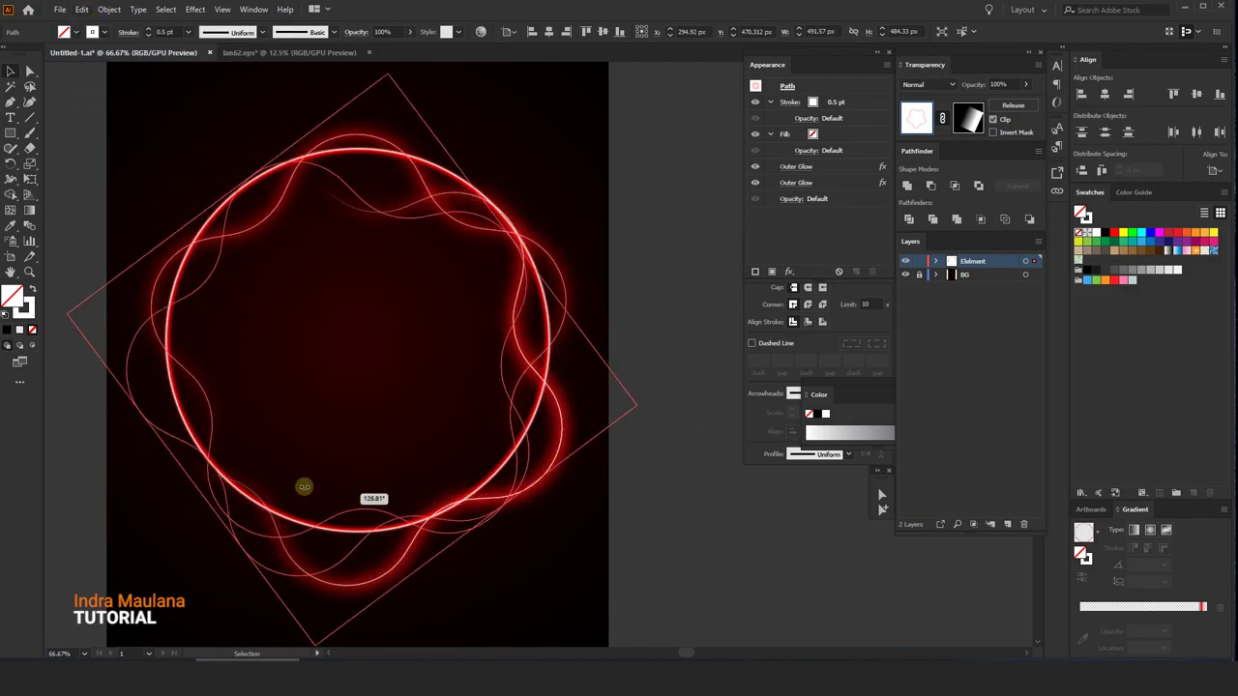
left_click_drag(638, 425, 243, 475)
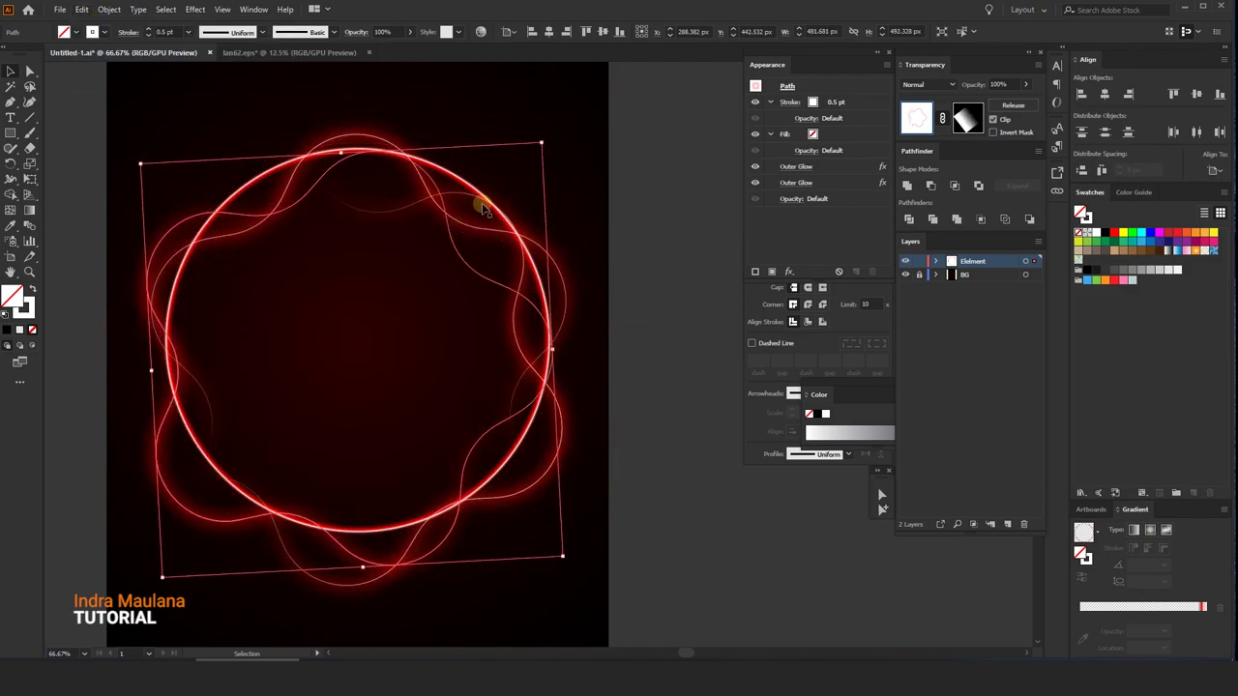
left_click(558, 119)
Try shrinking a wavy line, undo the change, and deselect everything.
key("ctrl+minus")
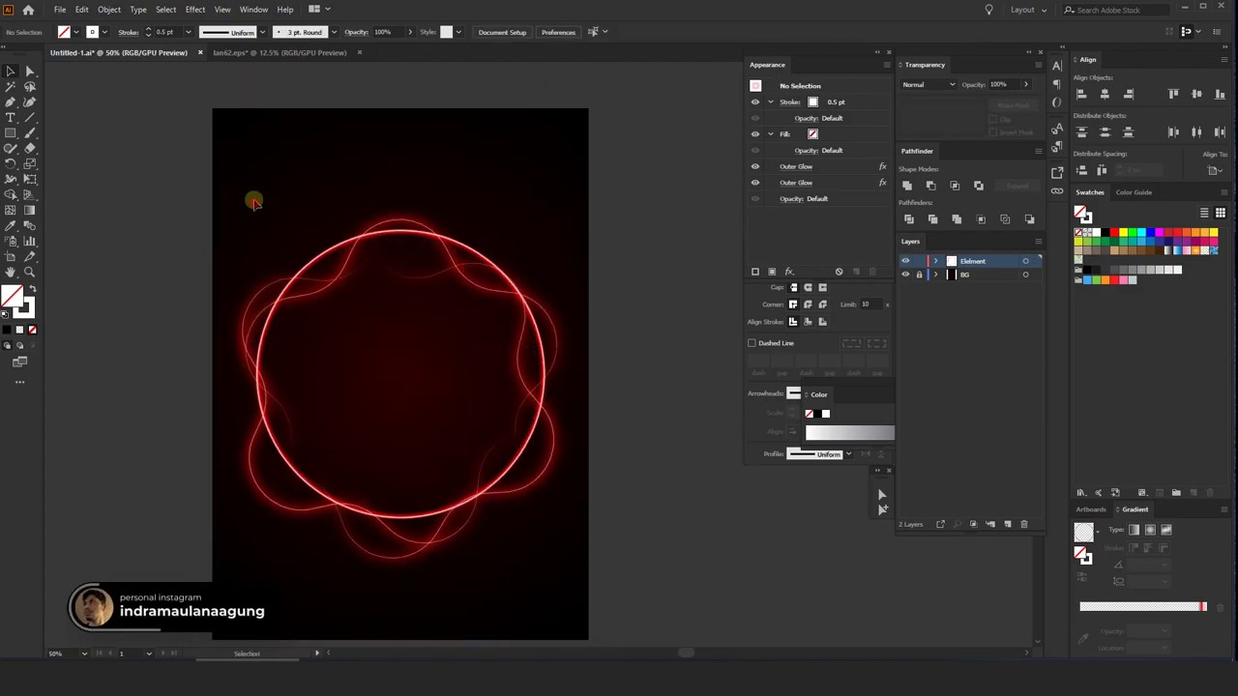
key("ctrl+plus")
left_click(482, 400)
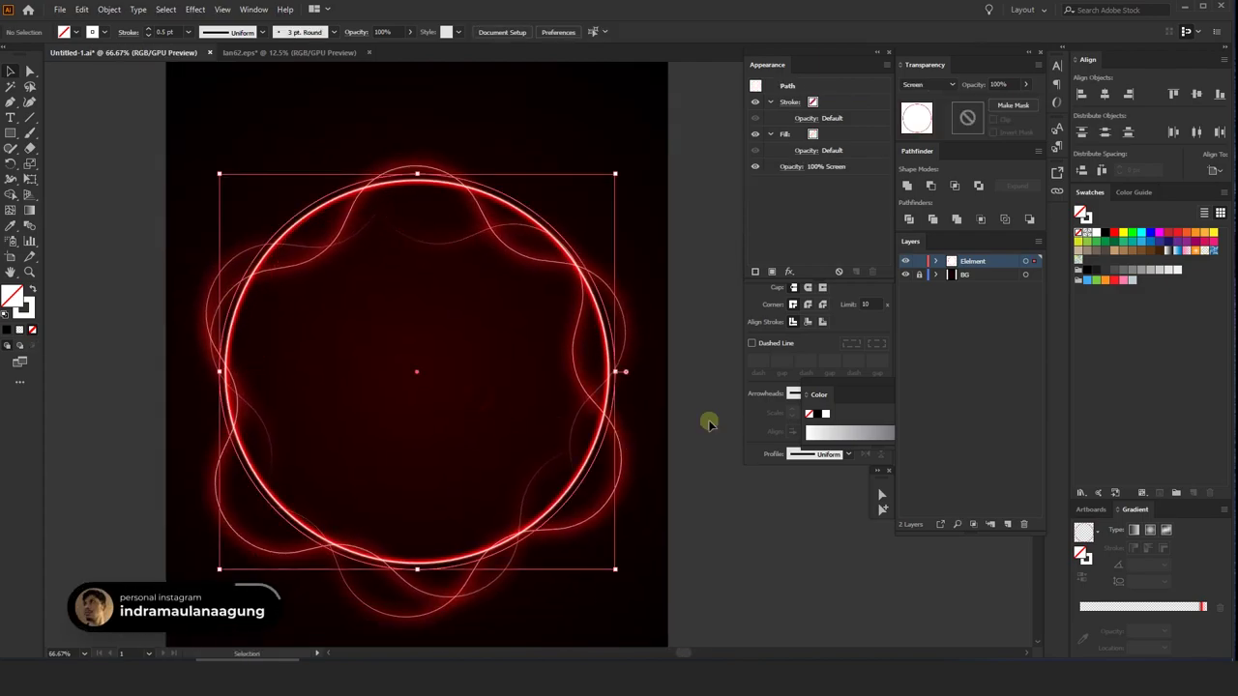
left_click(575, 527)
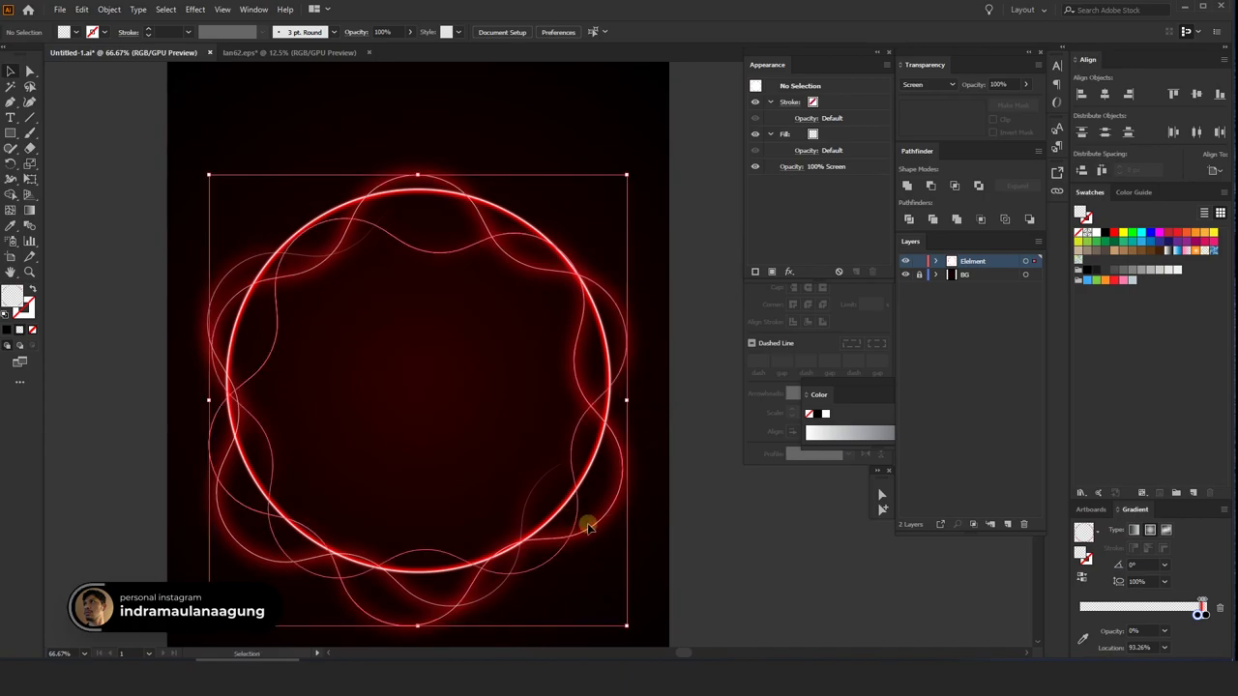
left_click_drag(624, 627, 608, 608)
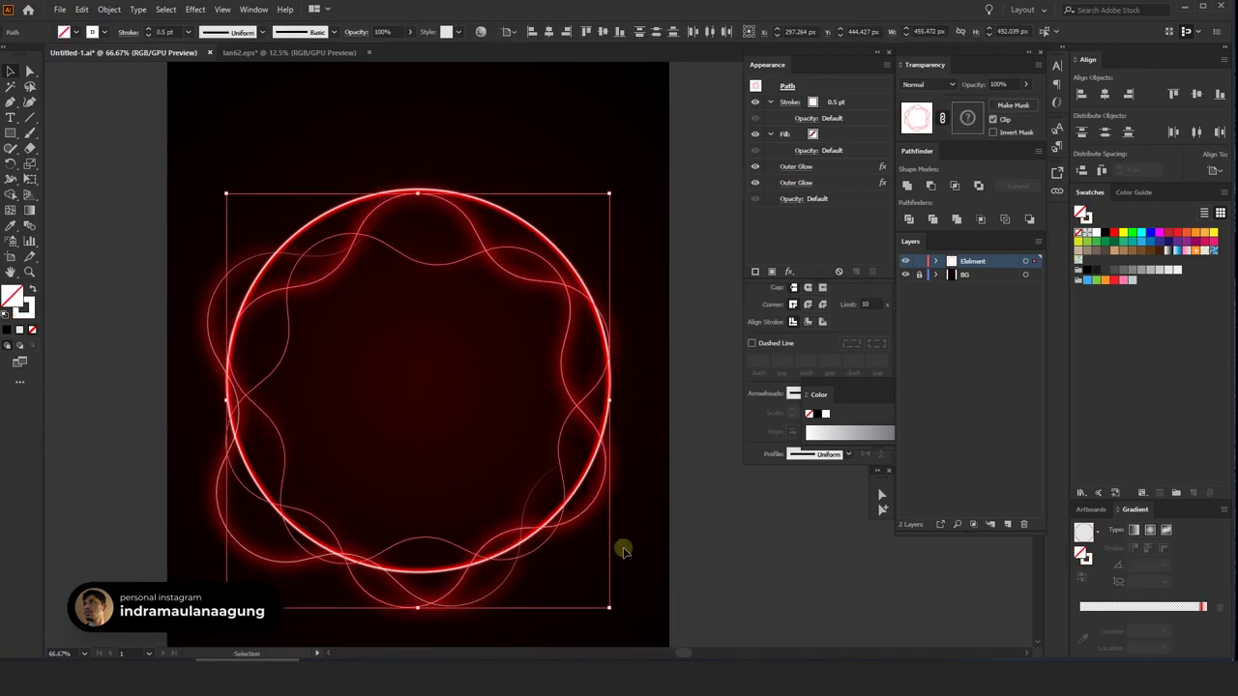
key("ctrl+z")
key("ctrl+z")
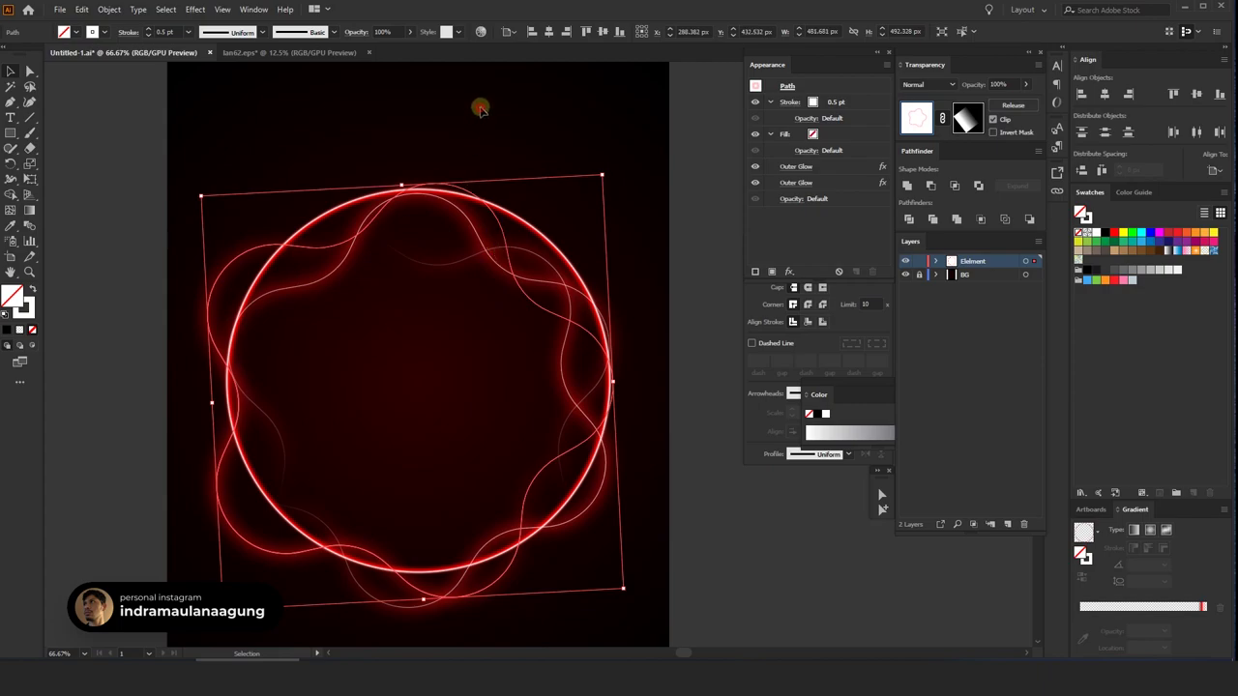
key("ctrl+minus")
key("ctrl+shift+z")
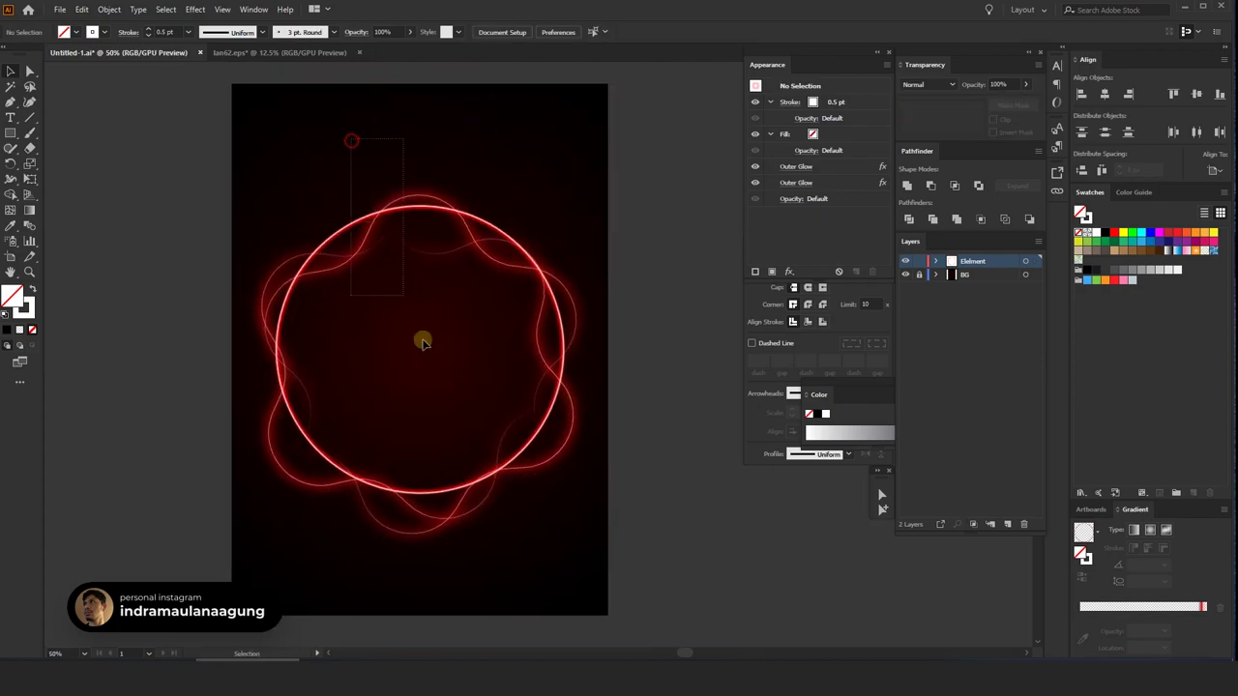
left_click_drag(484, 242, 482, 234)
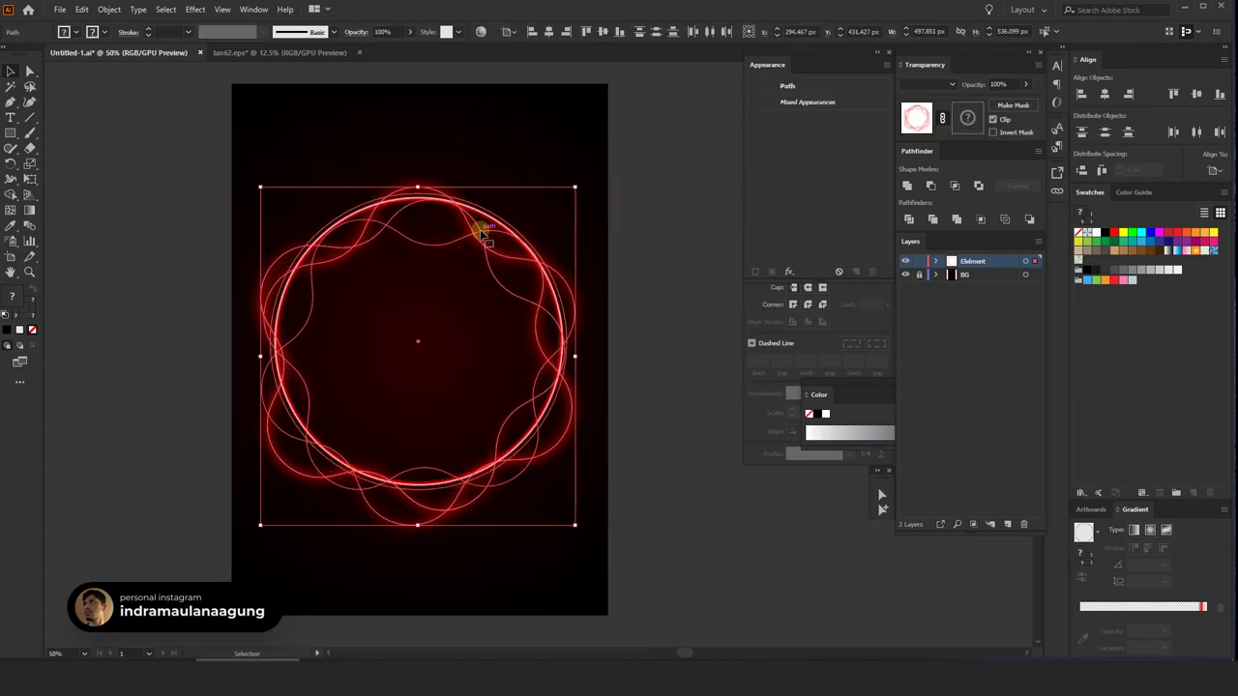
left_click(510, 119)
scroll(56, 121, "up", 2)
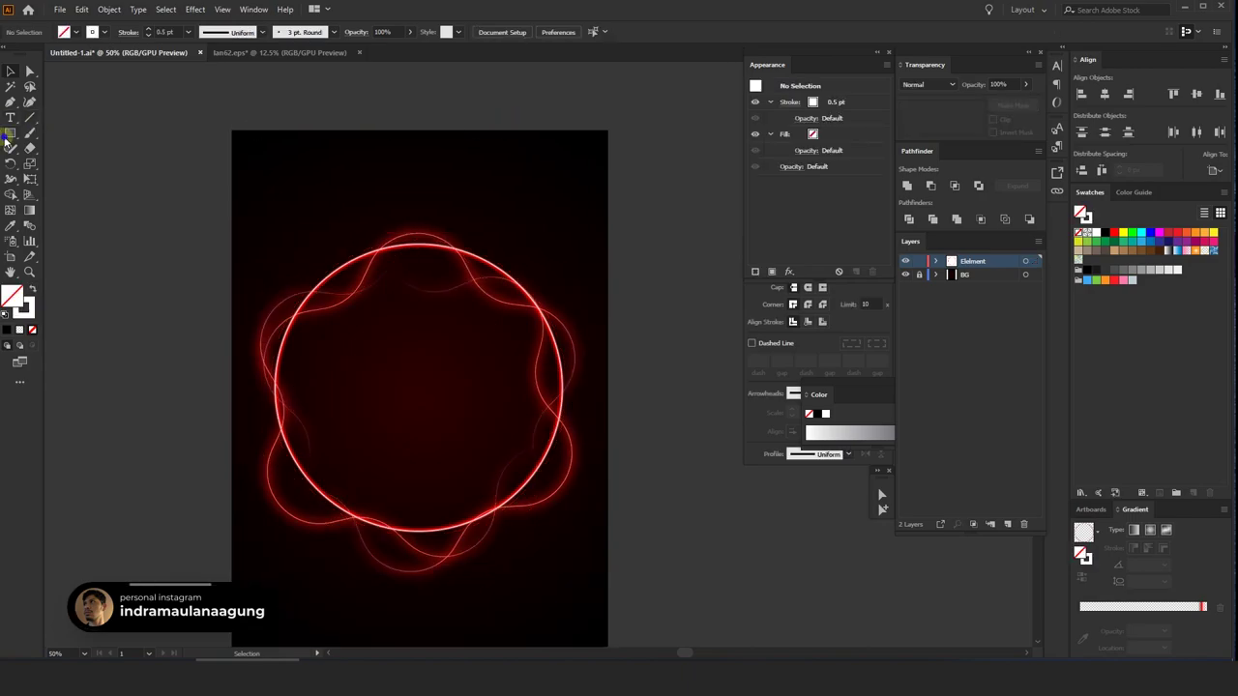
left_click_drag(7, 138, 44, 163)
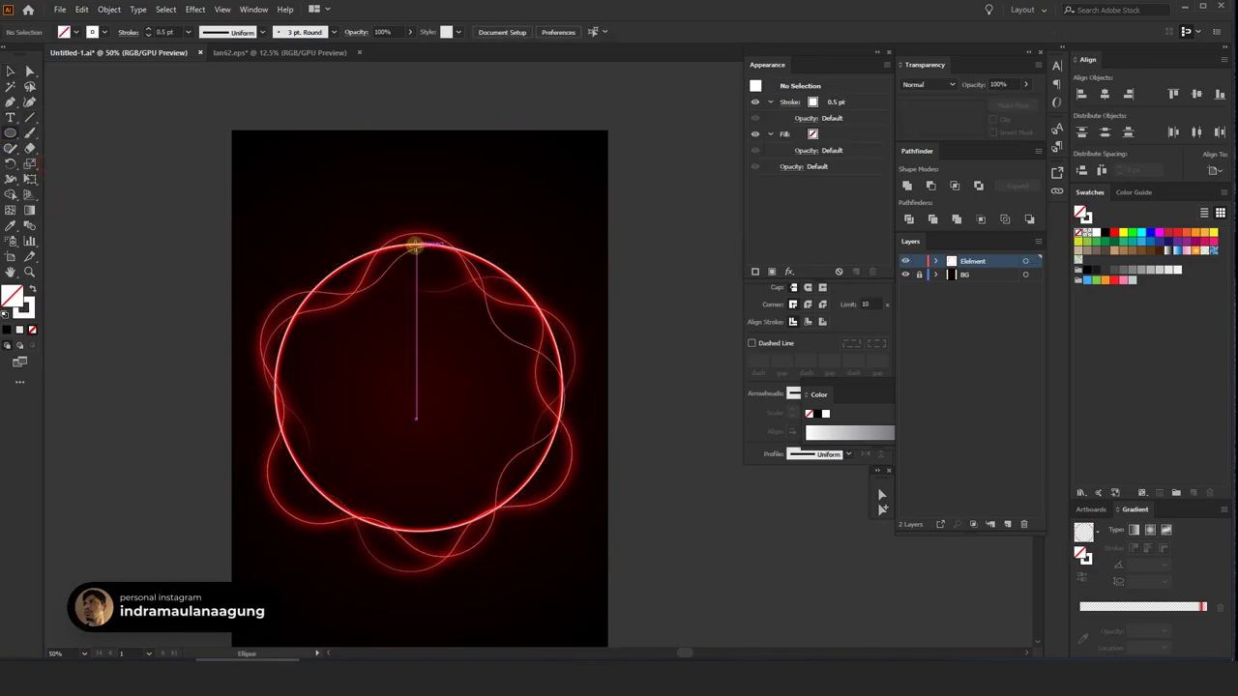
Draw a wide ellipse across the ring's top, filled black with no outline.
left_click_drag(415, 246, 608, 326)
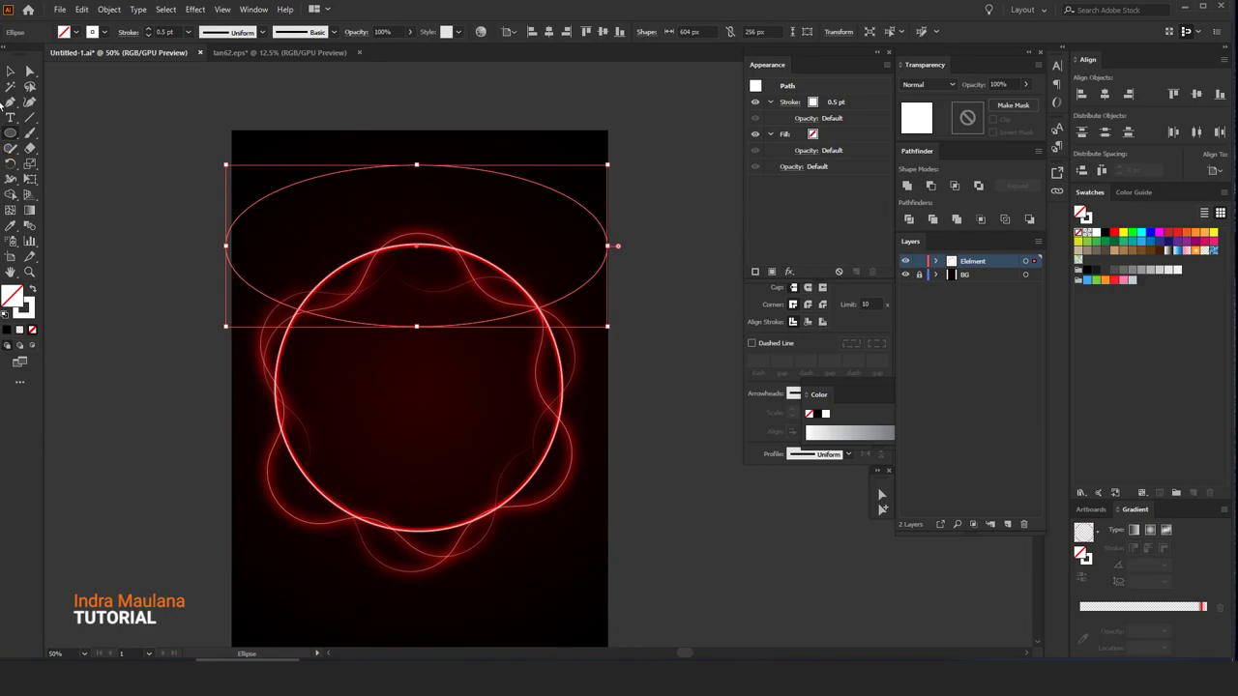
left_click(9, 71)
left_click(32, 291)
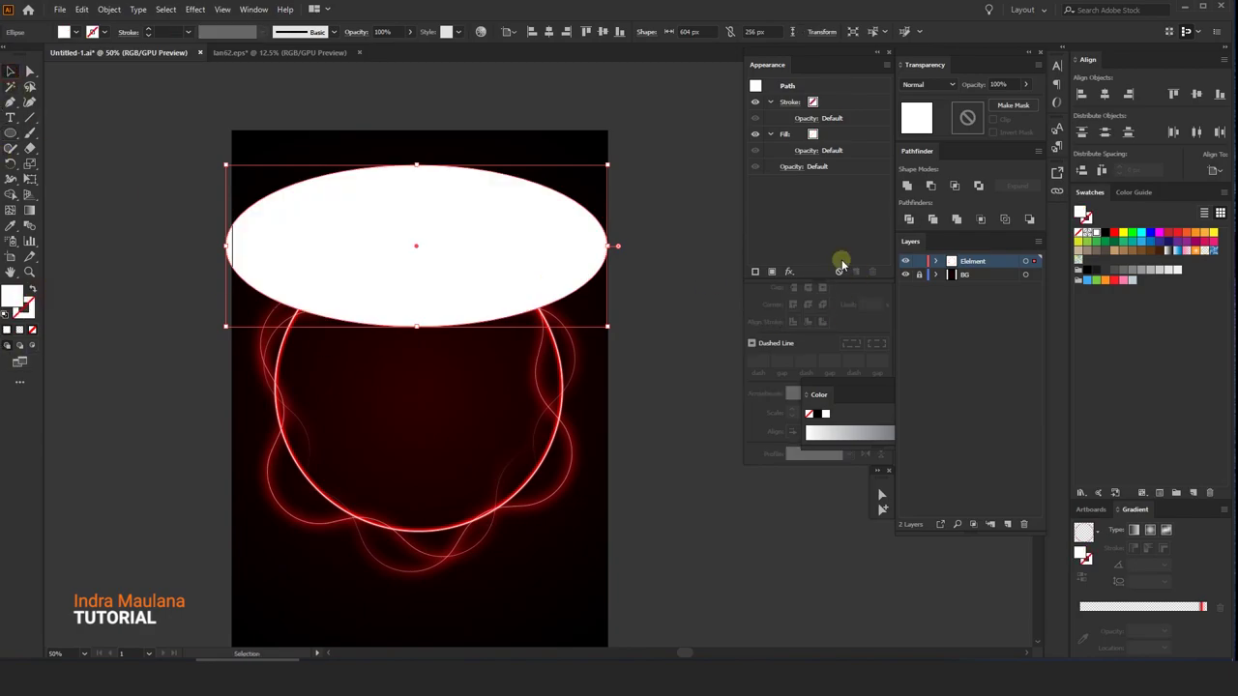
left_click(1101, 234)
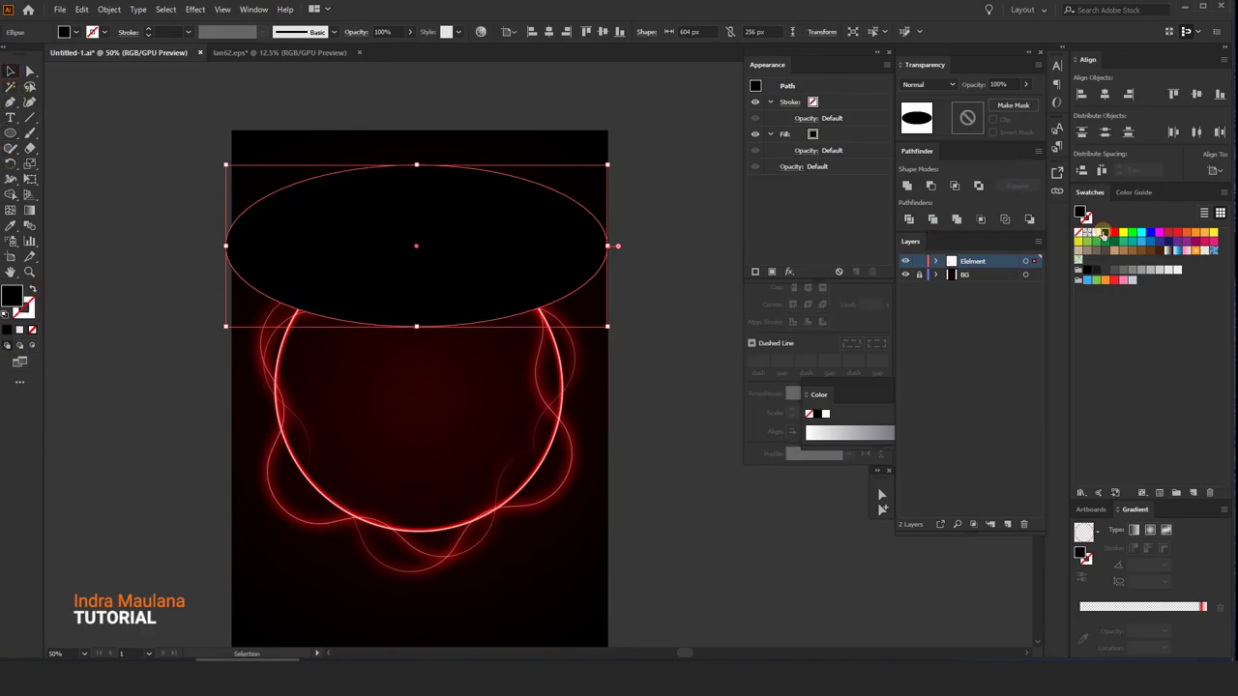
Move the black ellipse down over the ring and set its blend mode to Screen.
left_click(927, 84)
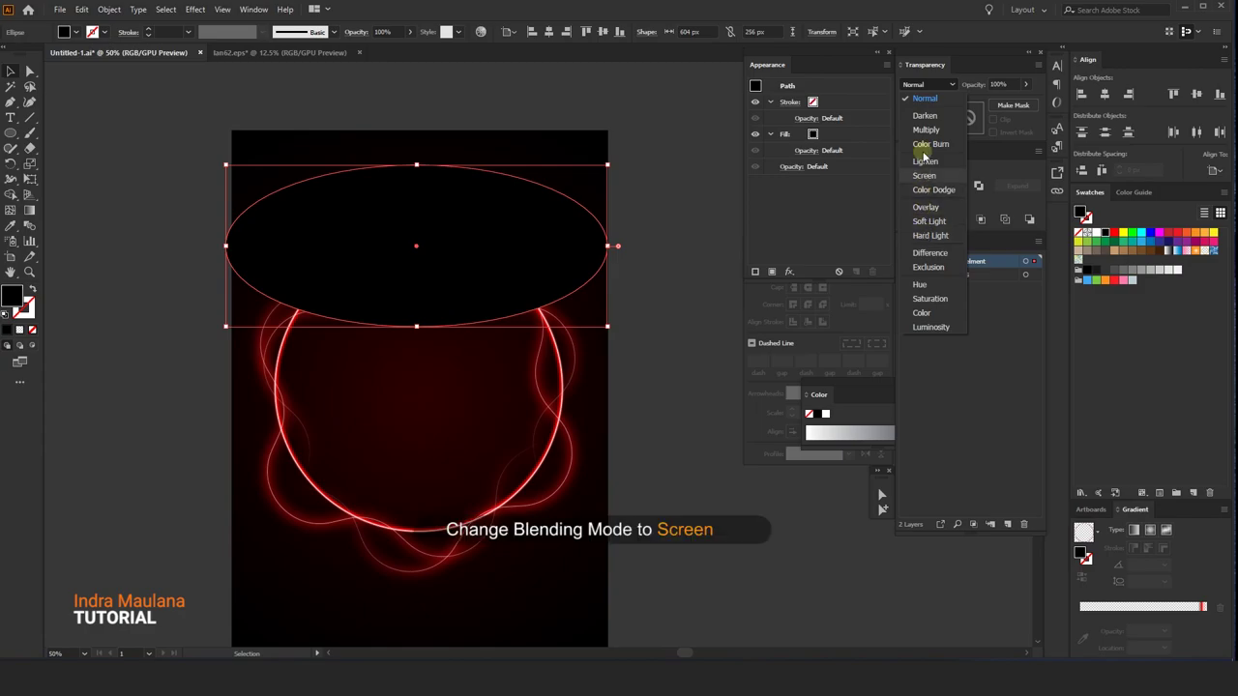
left_click(925, 129)
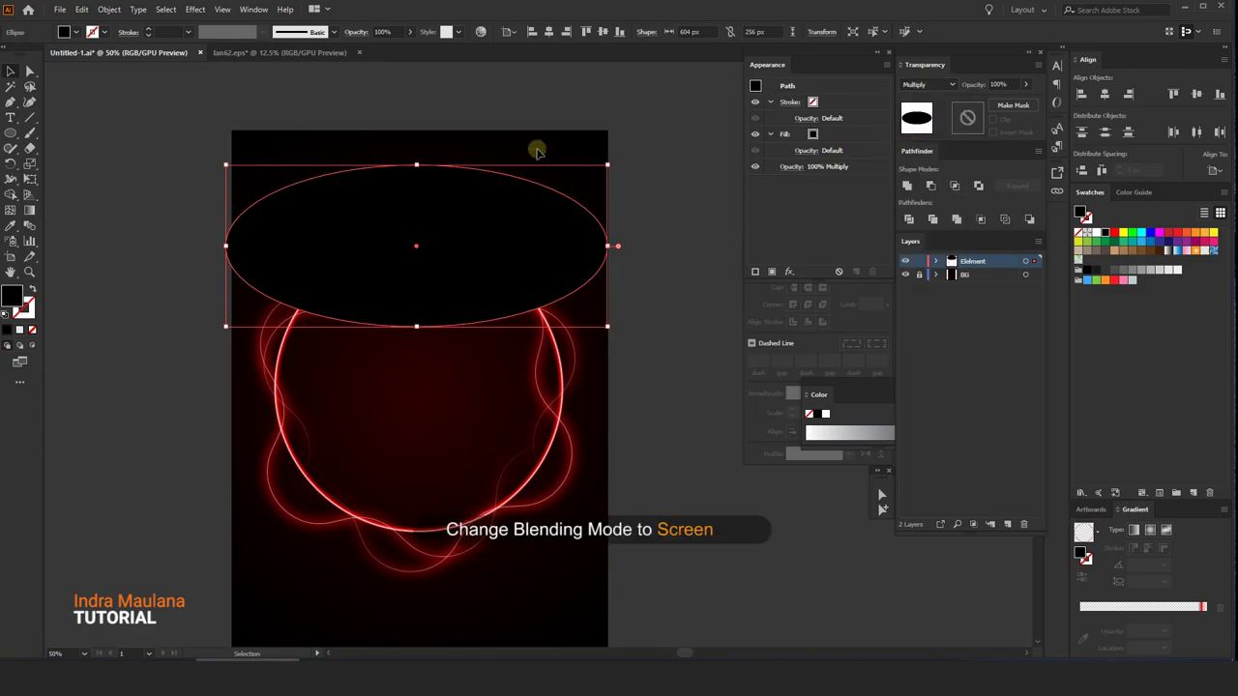
left_click_drag(429, 243, 436, 324)
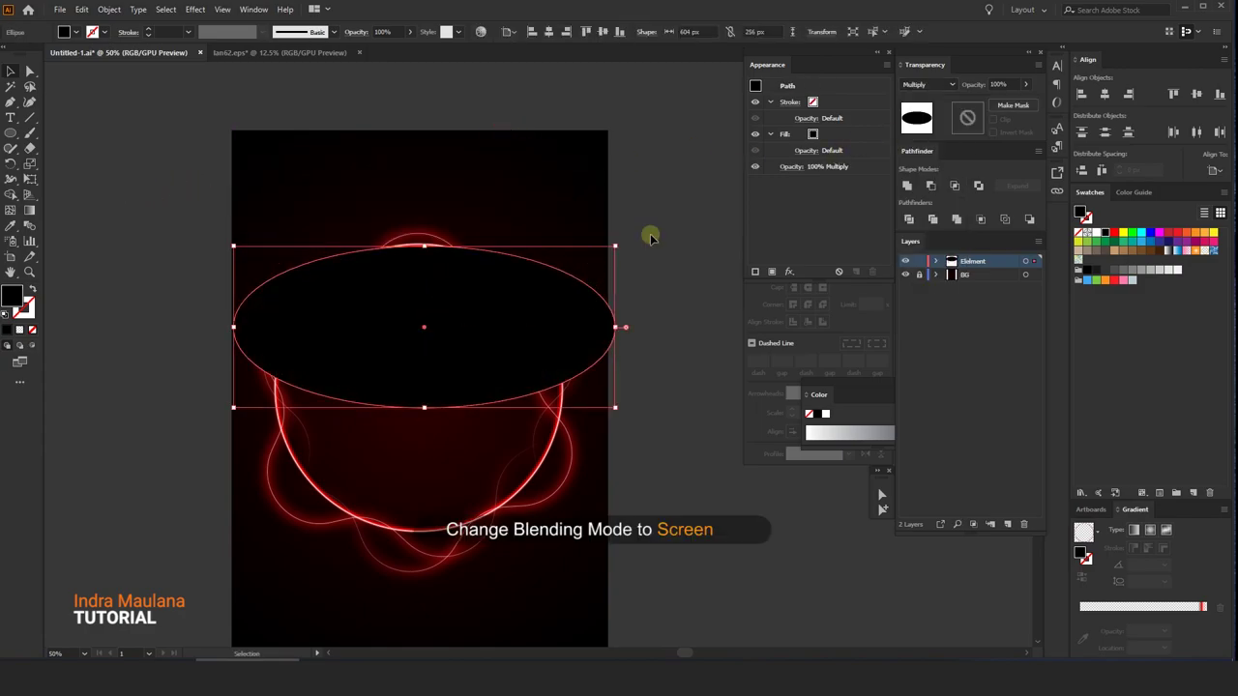
left_click(929, 84)
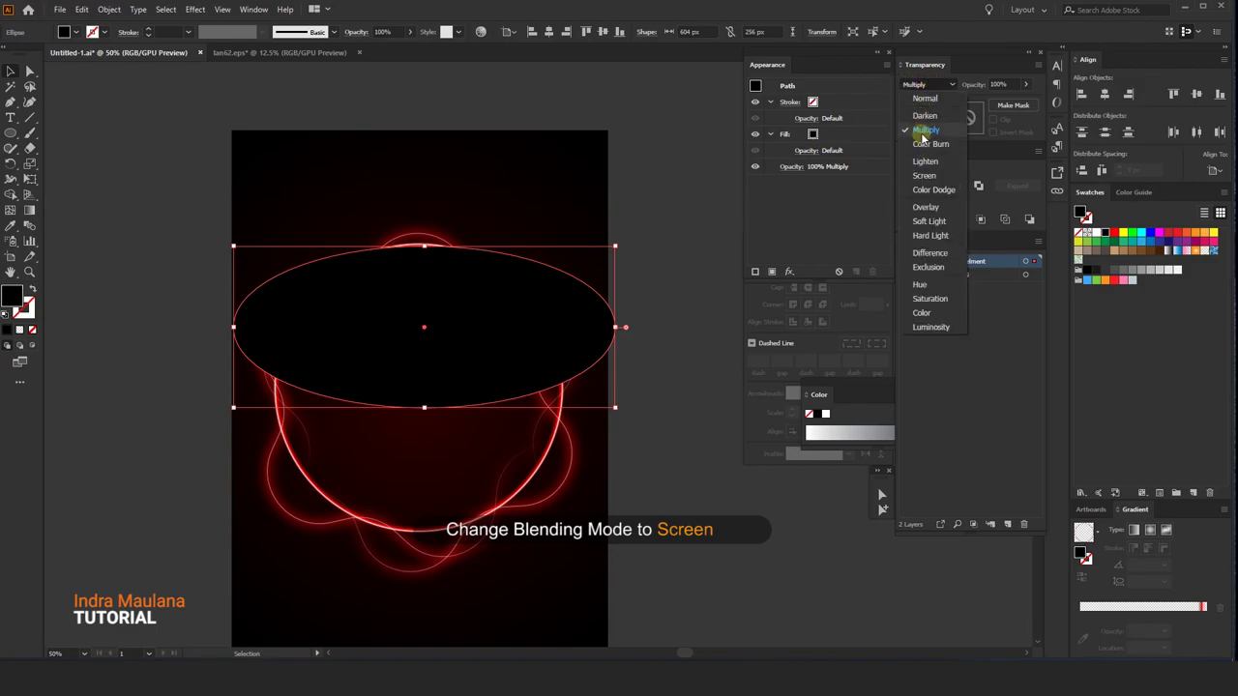
left_click(923, 175)
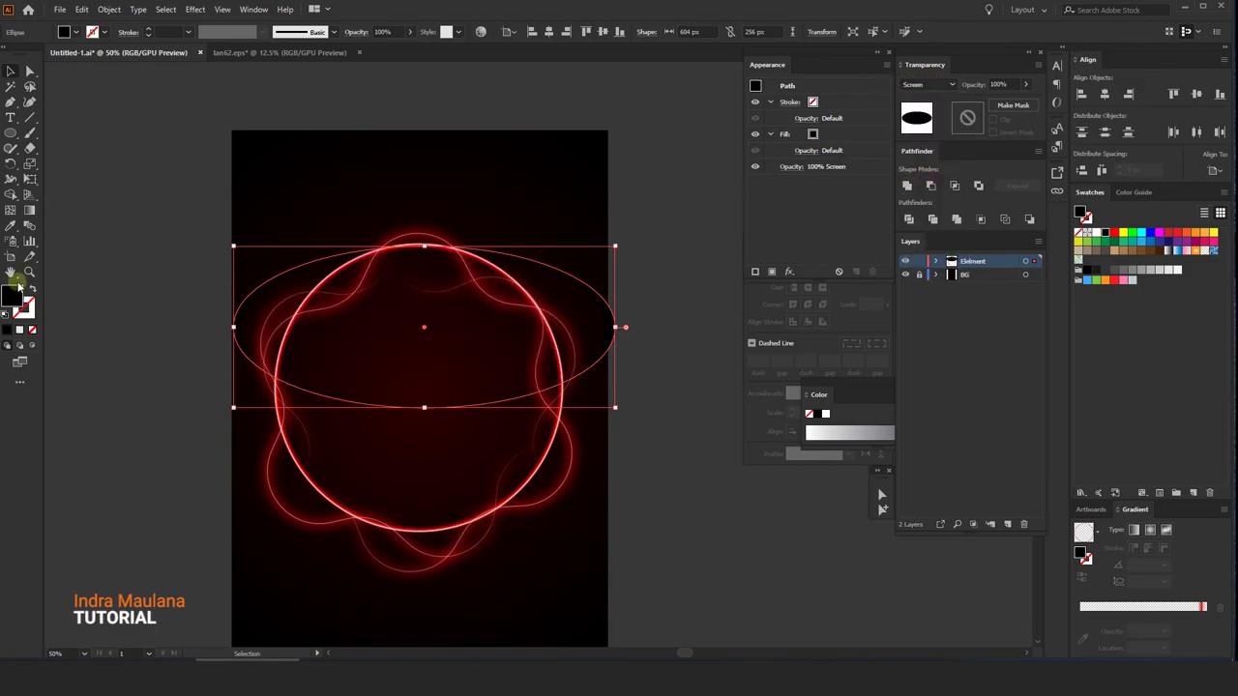
left_click(9, 210)
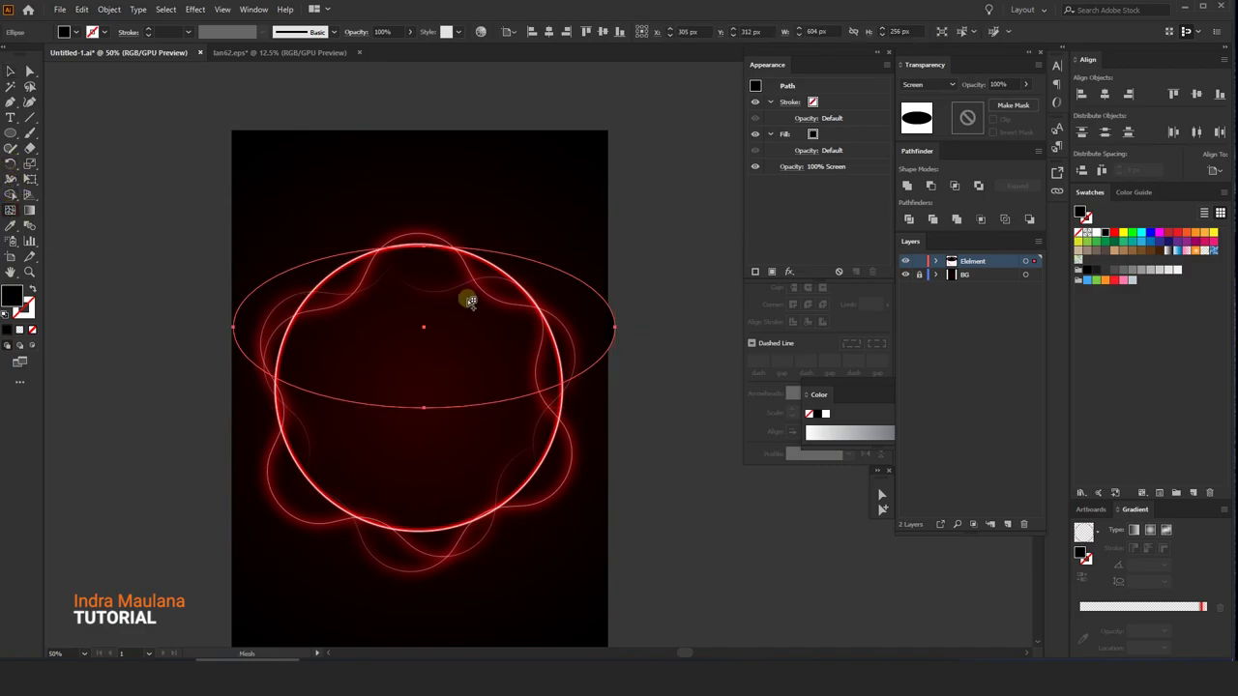
scroll(465, 286, "up", 1)
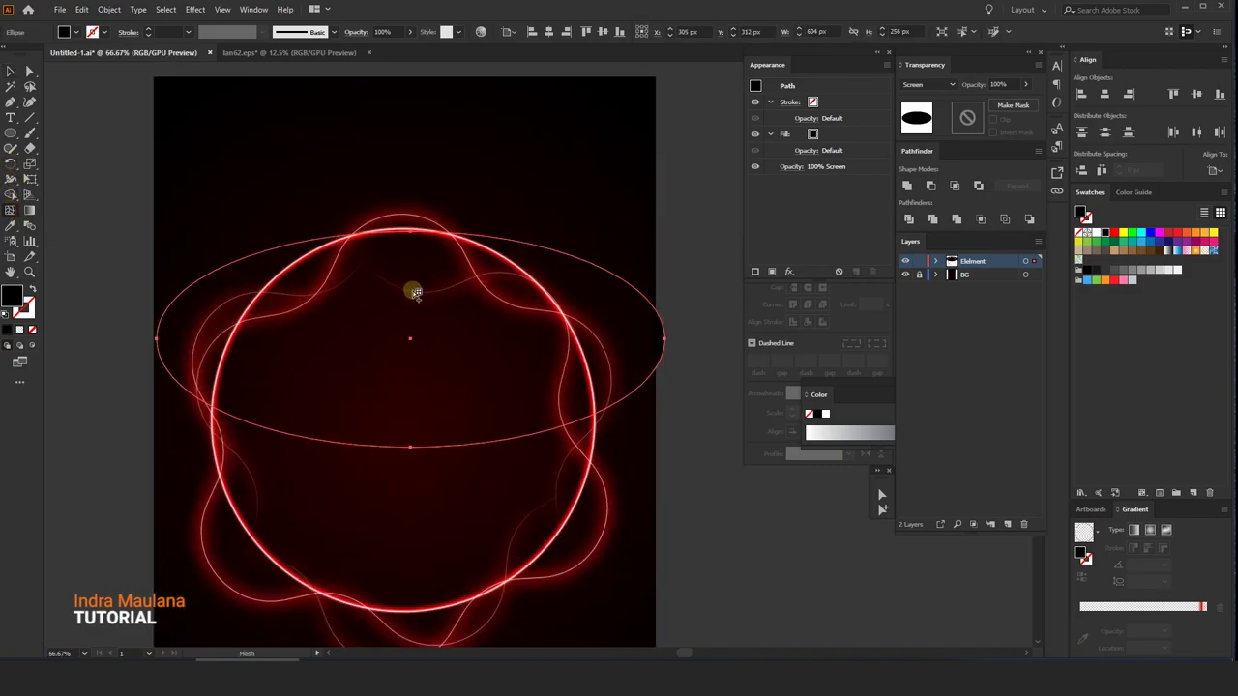
Convert the ellipse to a gradient mesh with red upper points and a black lower area.
left_click(414, 291)
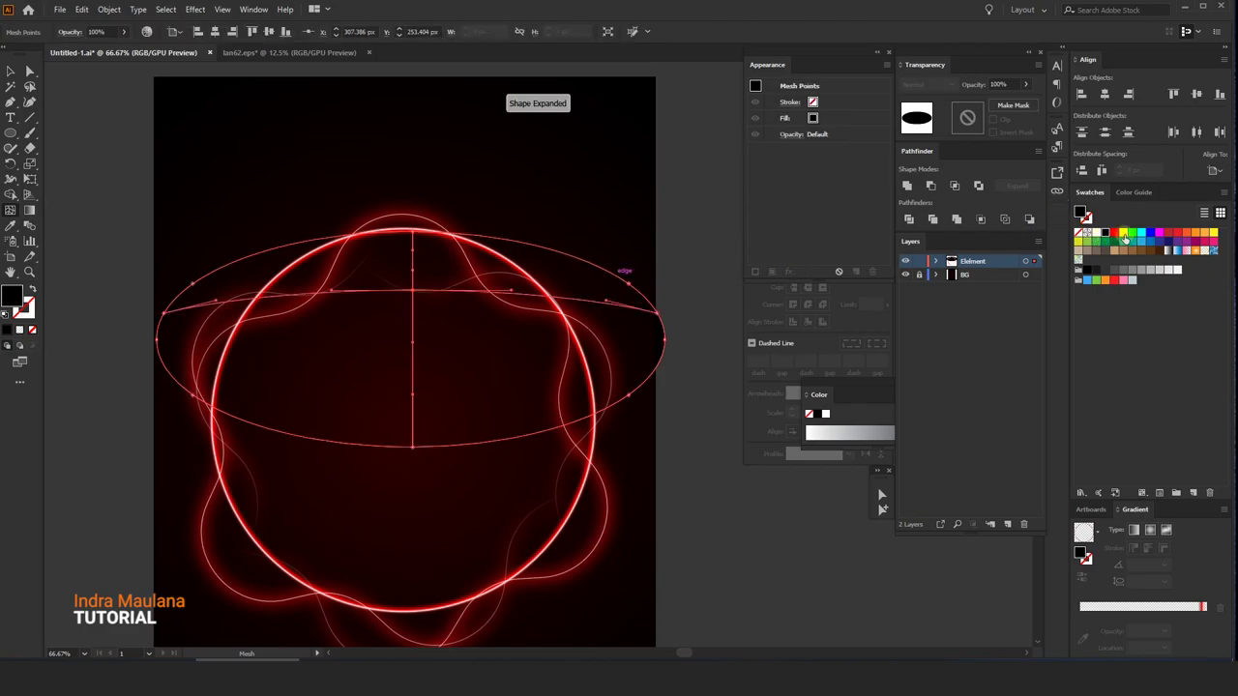
left_click(1114, 233)
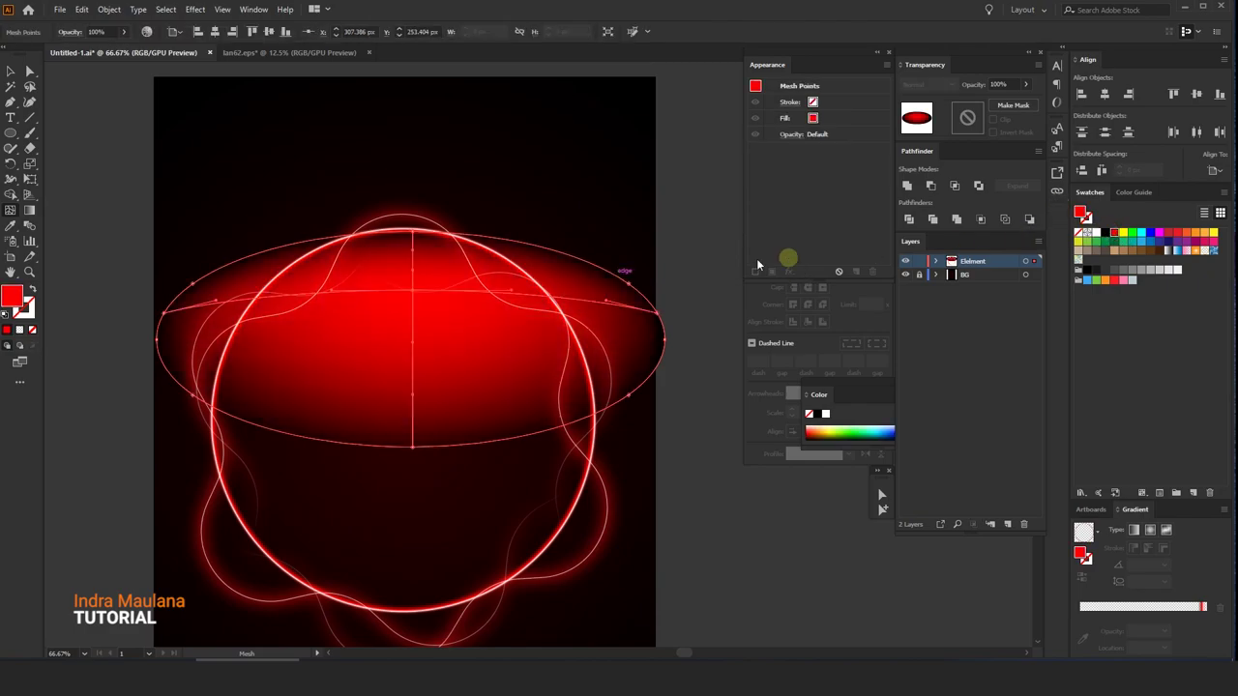
left_click(415, 380)
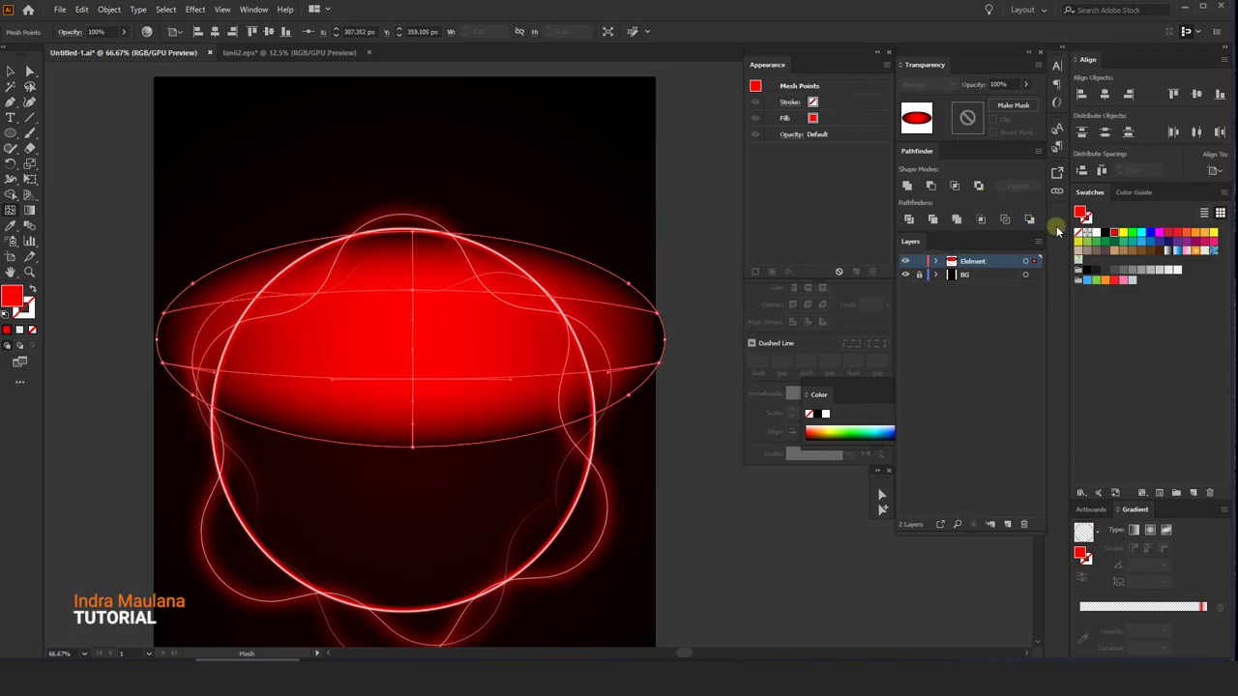
left_click(1099, 235)
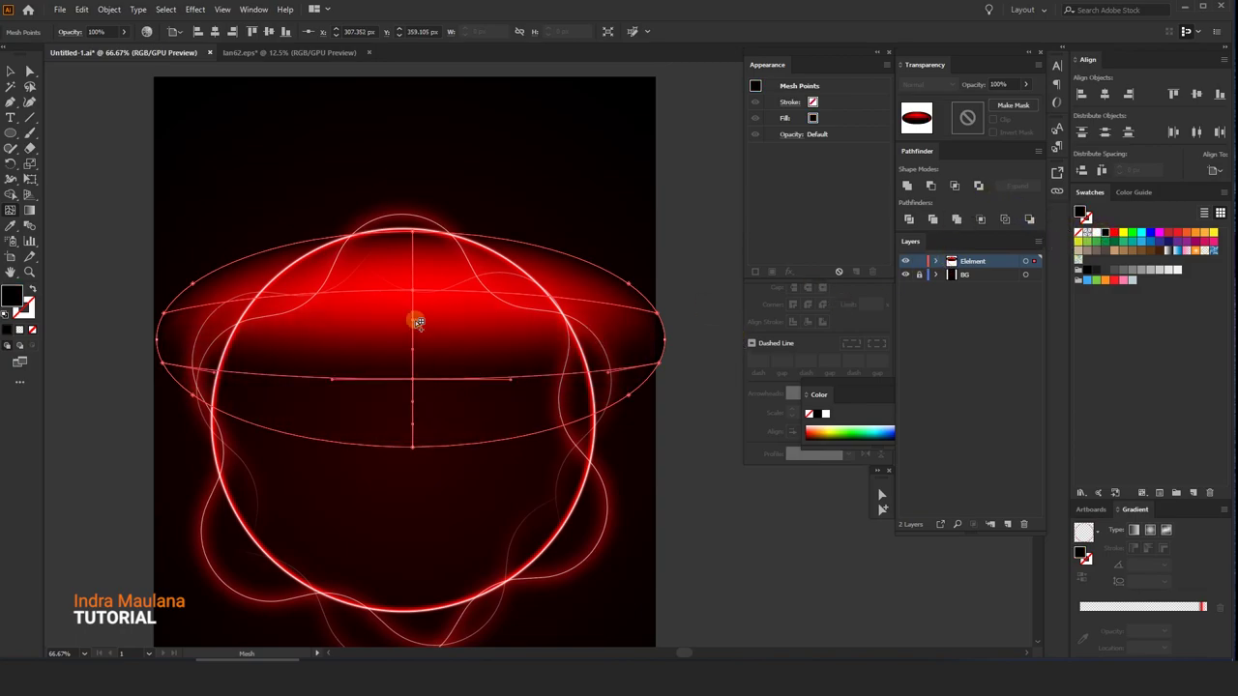
left_click(413, 282)
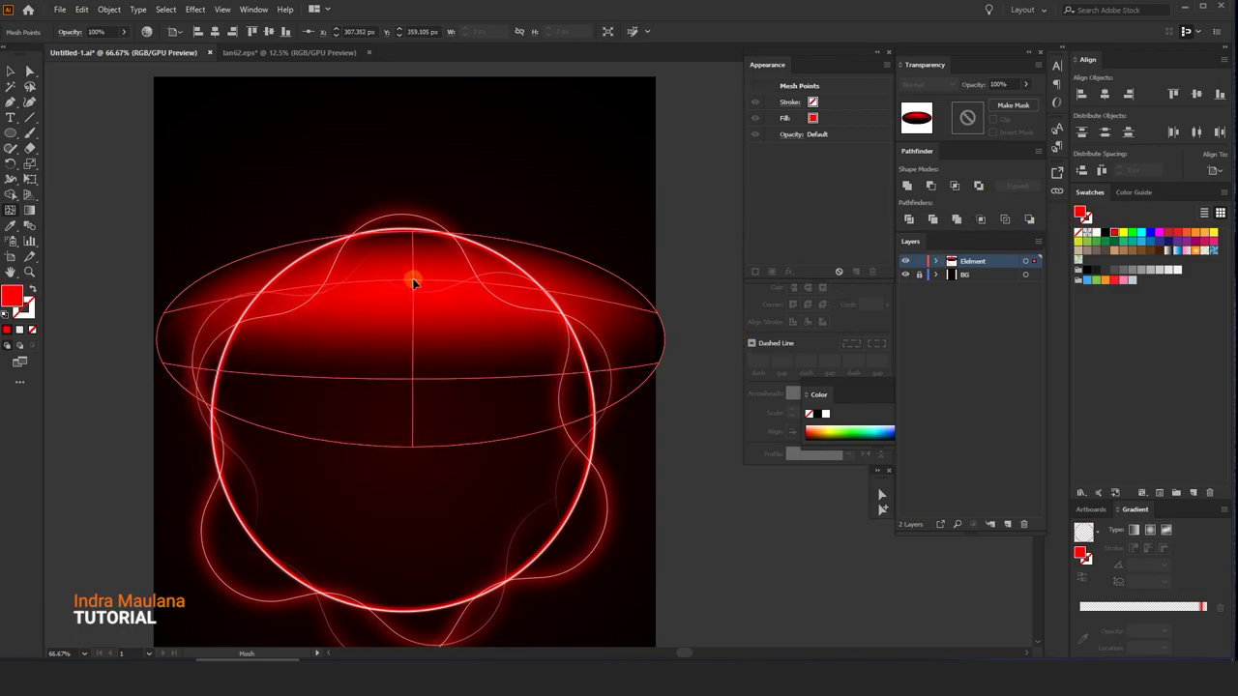
Try moving mesh points and colouring one white, then undo those changes.
left_click_drag(416, 272, 415, 264)
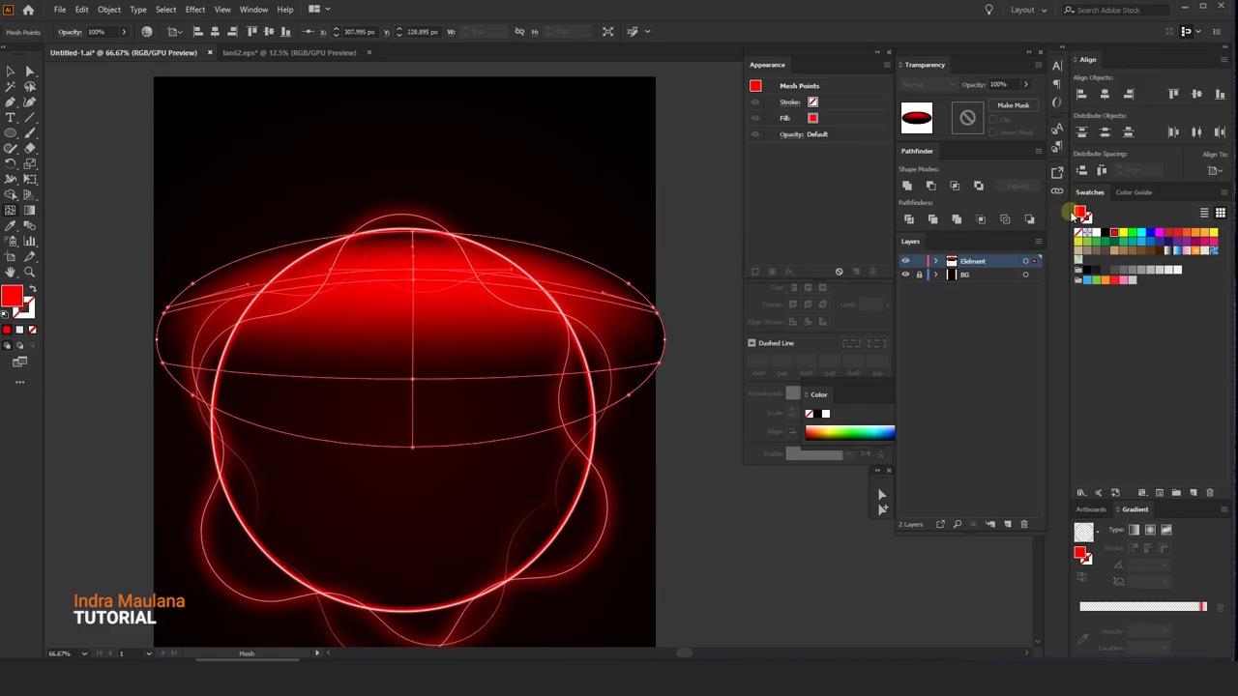
left_click(1092, 235)
key("ctrl+z")
scroll(418, 290, "up", 4)
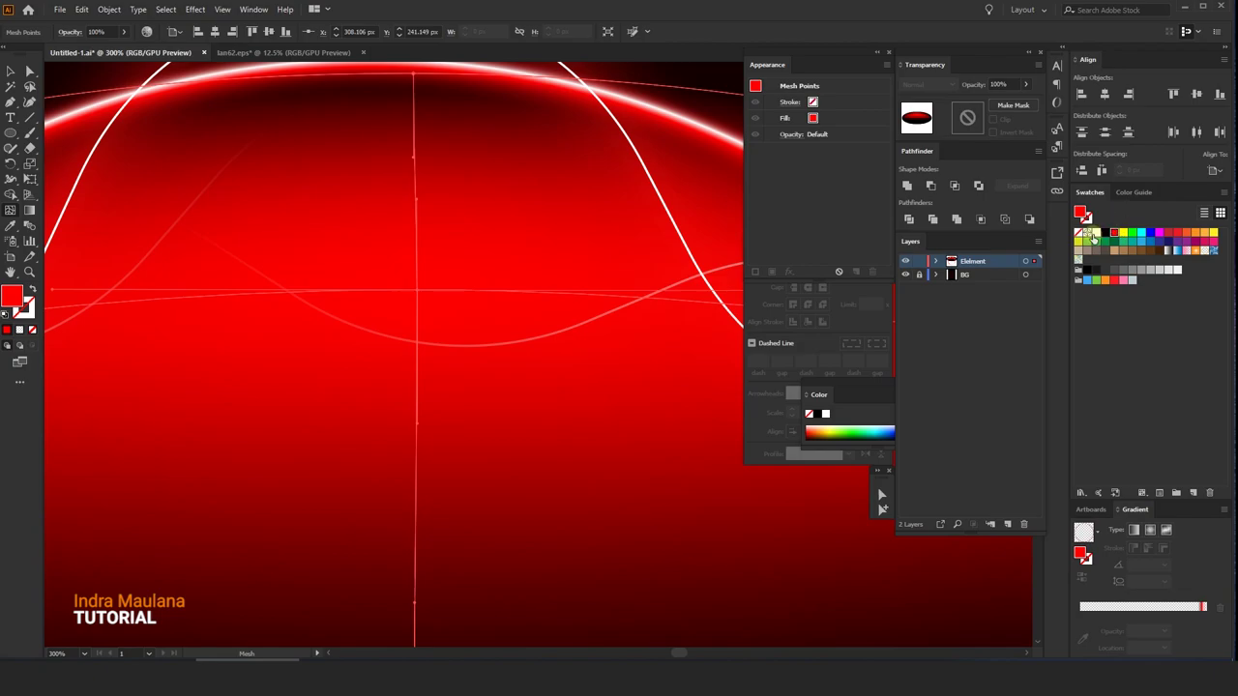
left_click(1092, 235)
scroll(323, 290, "down", 4)
scroll(326, 287, "up", 1)
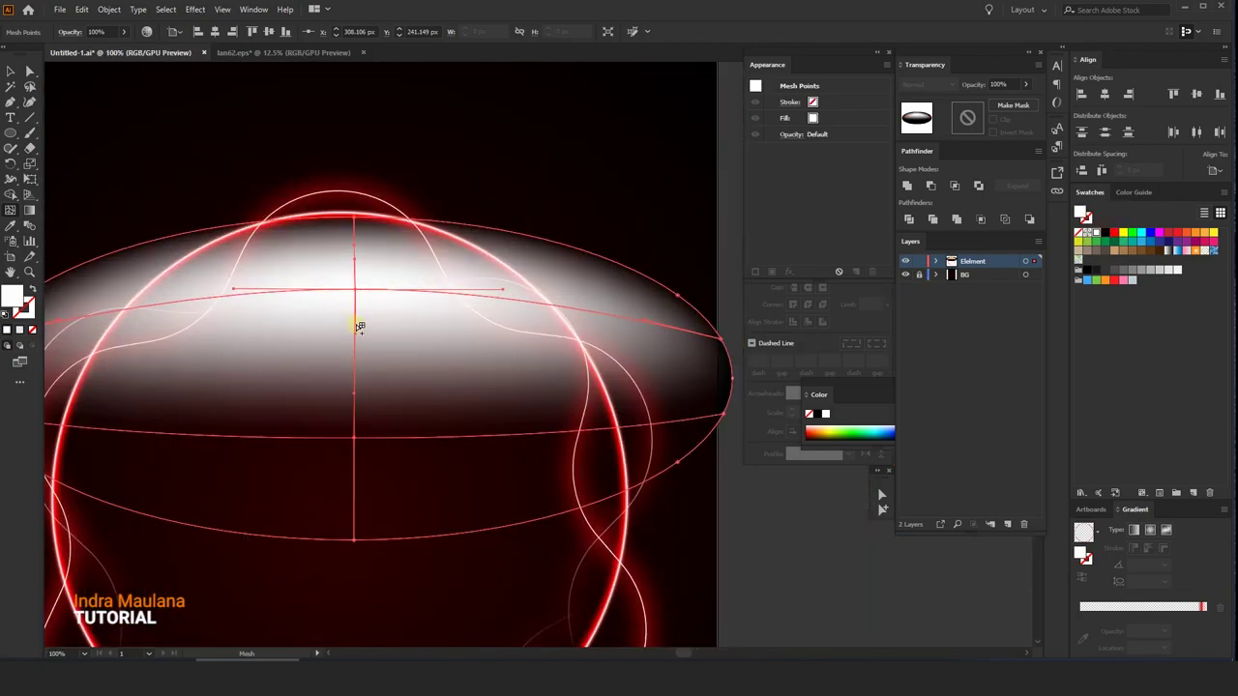
left_click_drag(355, 289, 359, 325)
key("ctrl+z")
key("ctrl+z")
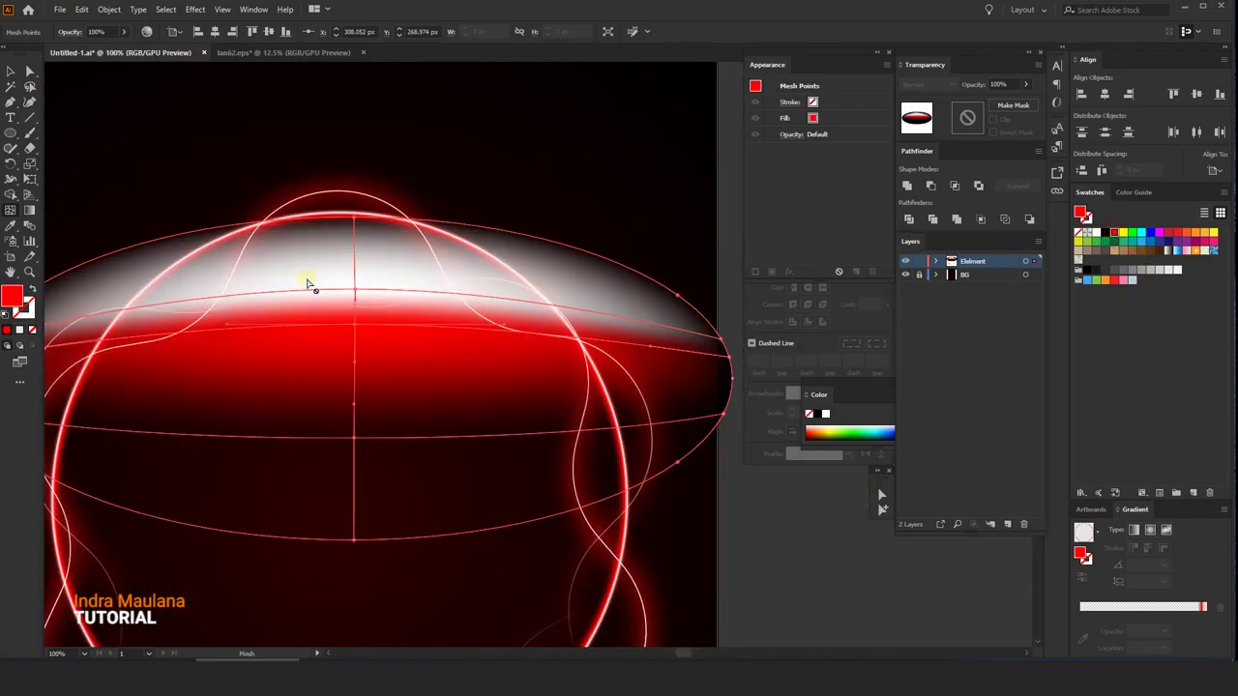
scroll(304, 279, "down", 1)
key("ctrl+z")
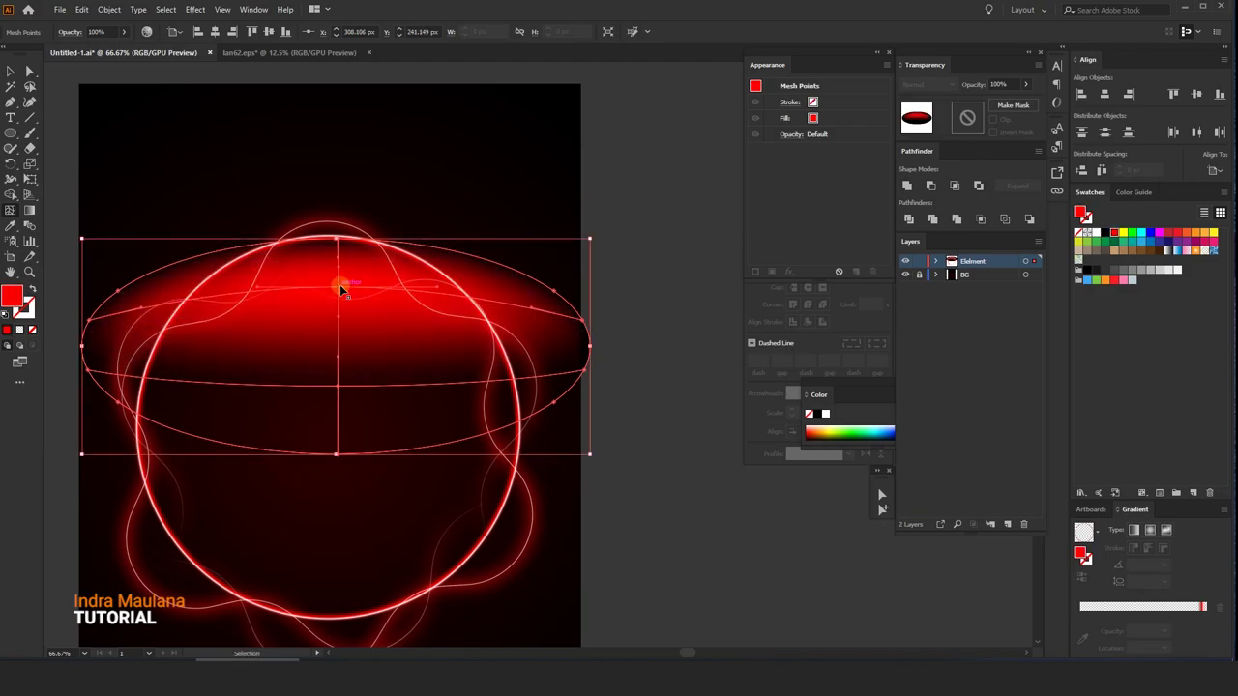
left_click(12, 71)
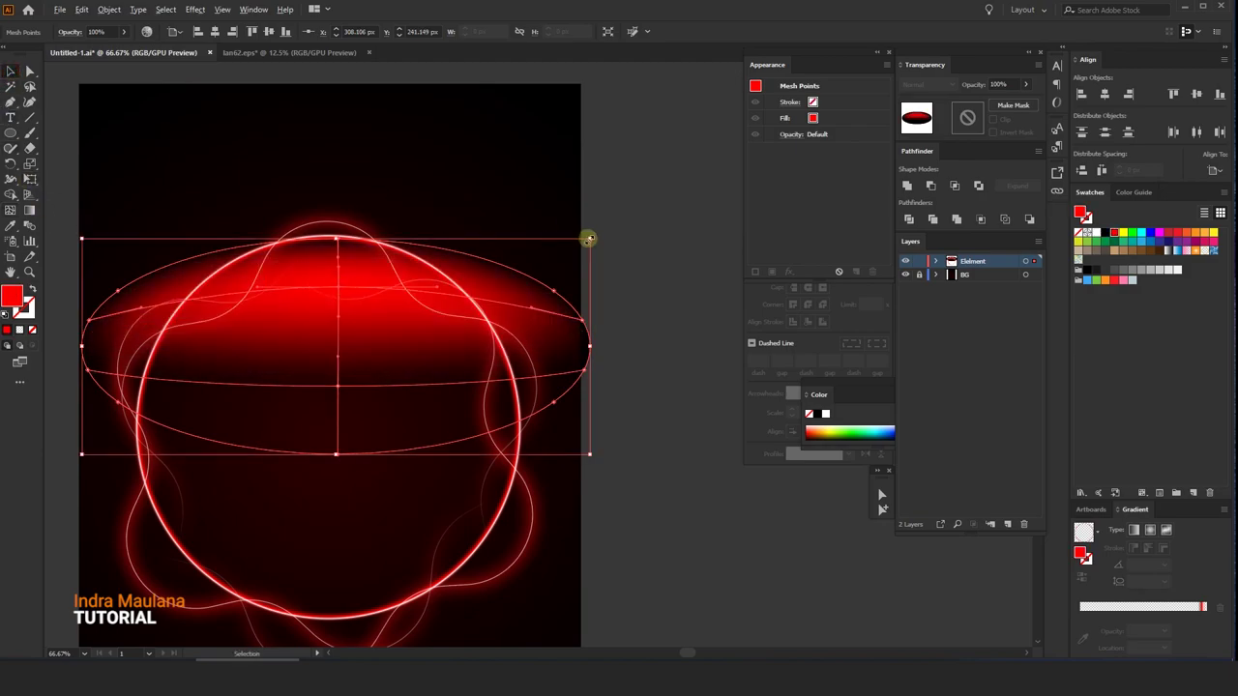
Move the mesh glow up and paste a duplicate directly in front of it.
left_click(84, 11)
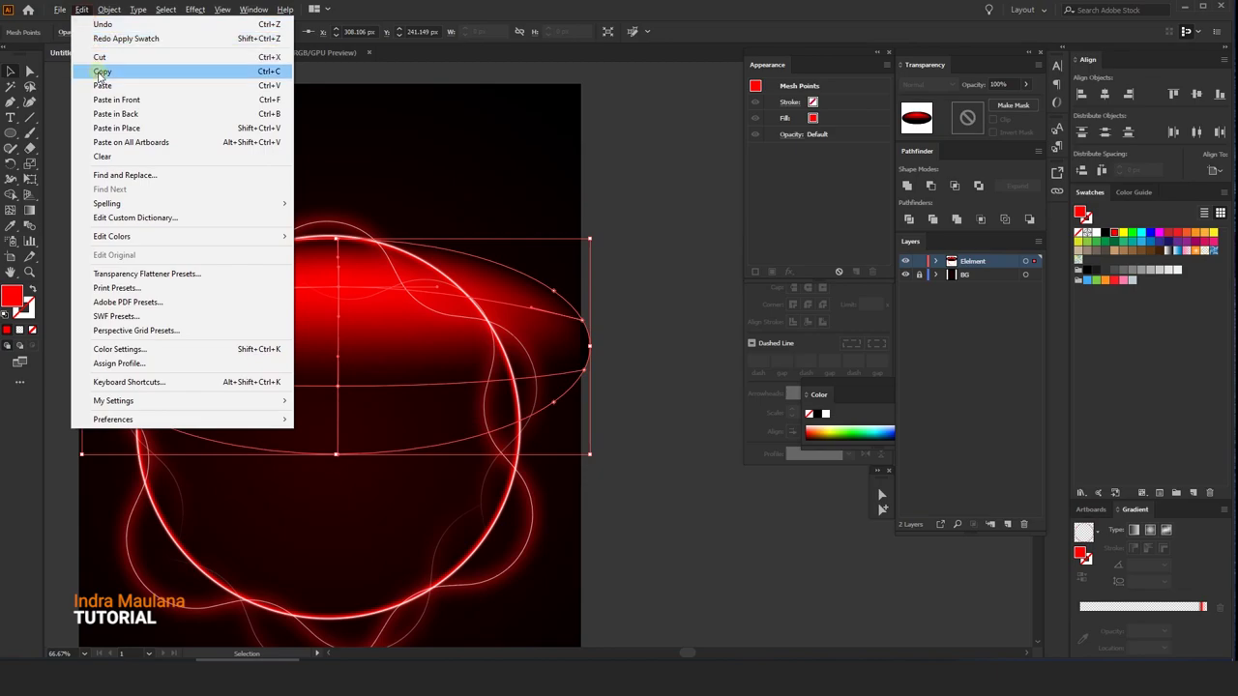
left_click(145, 72)
left_click_drag(406, 243, 358, 254)
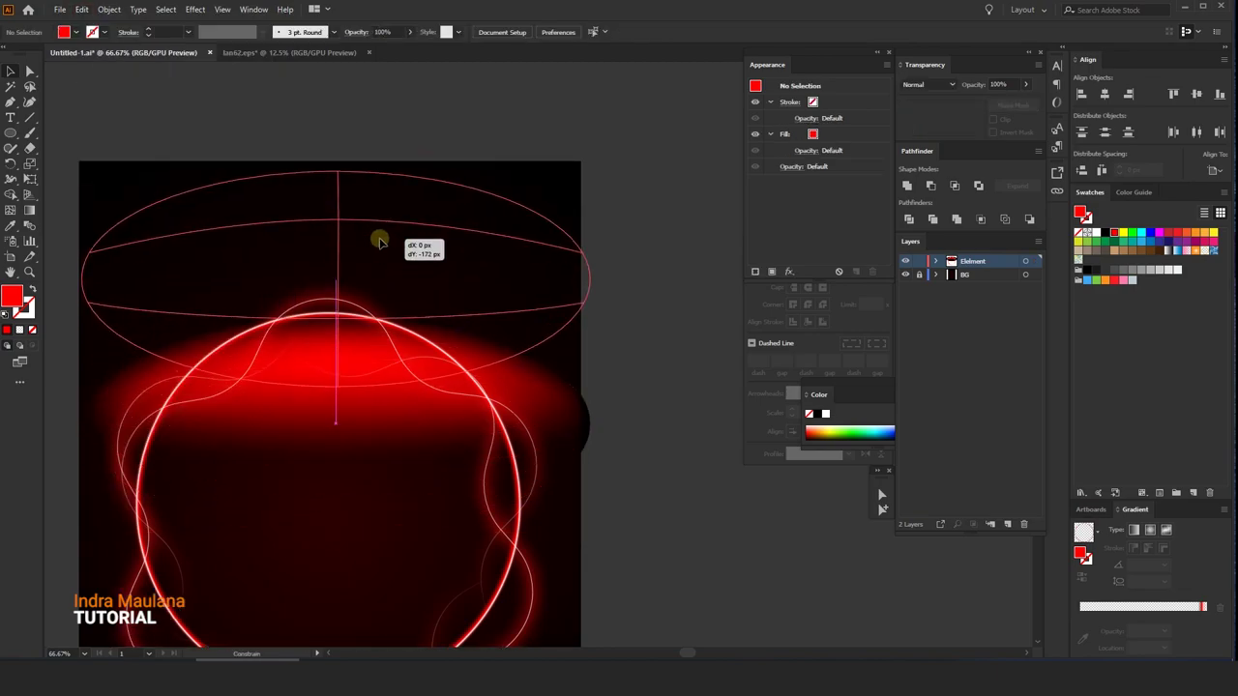
left_click(82, 10)
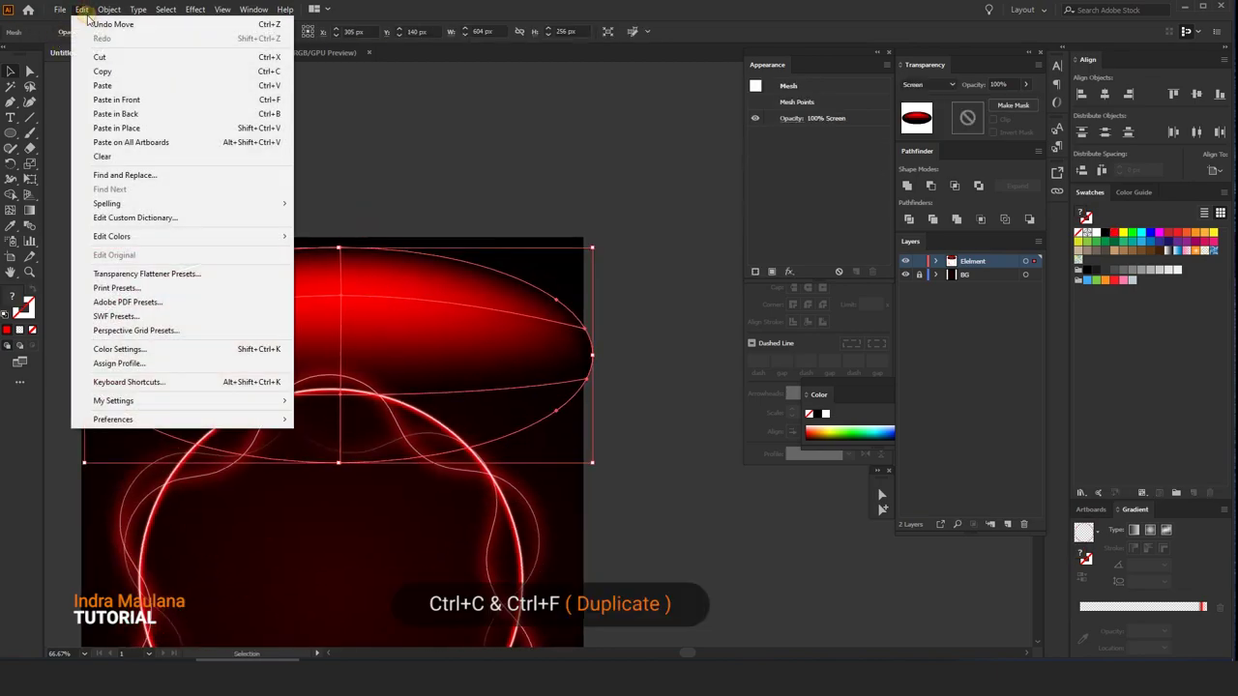
left_click(100, 72)
left_click(82, 9)
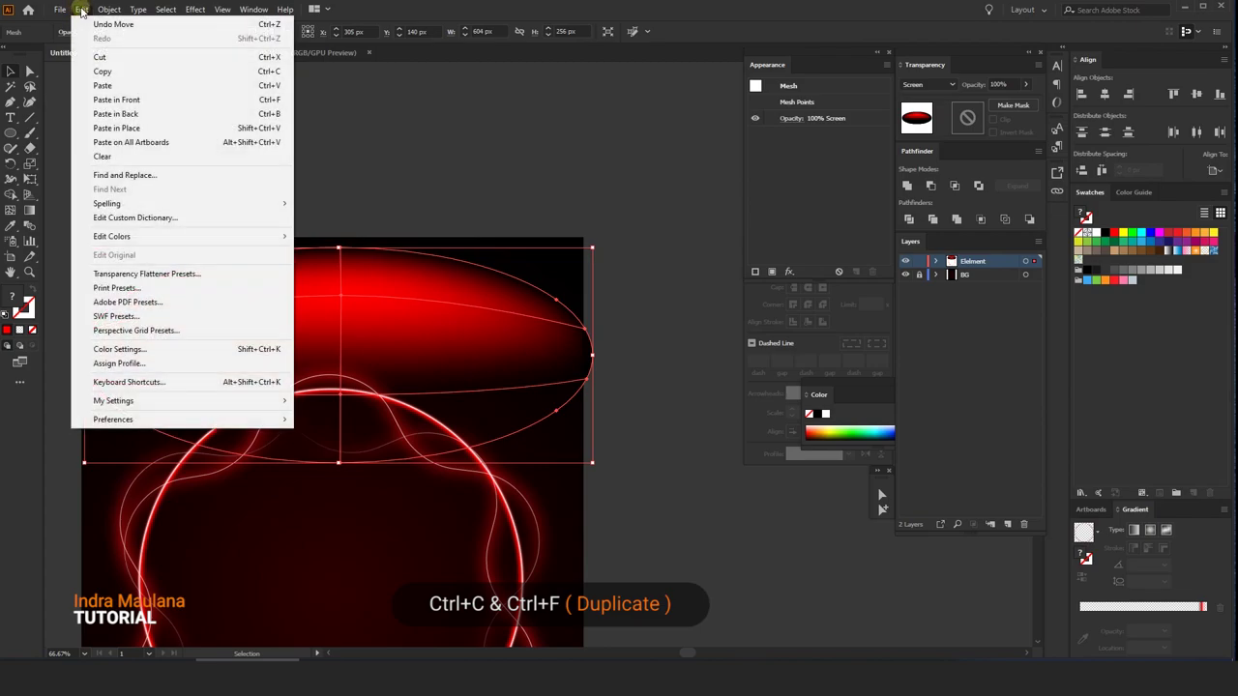
left_click(114, 100)
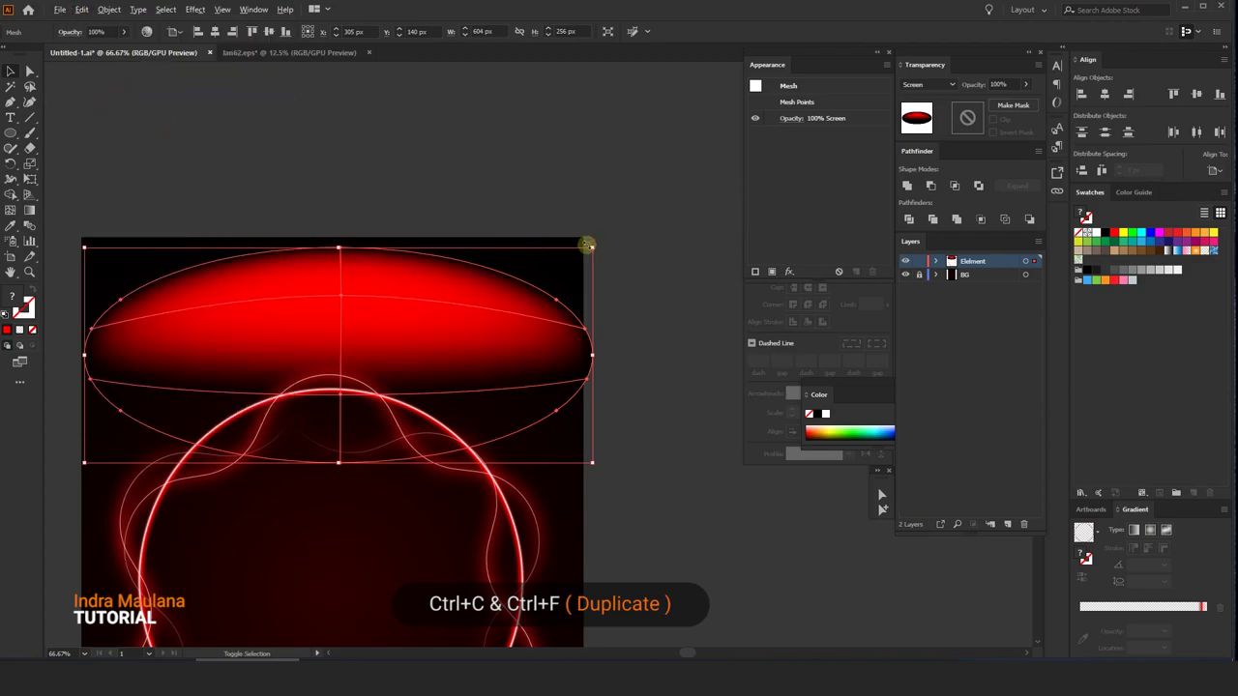
Scale the duplicate ellipse smaller and flatter and position it higher on the glow.
left_click_drag(591, 245, 540, 265)
left_click_drag(359, 318, 359, 315)
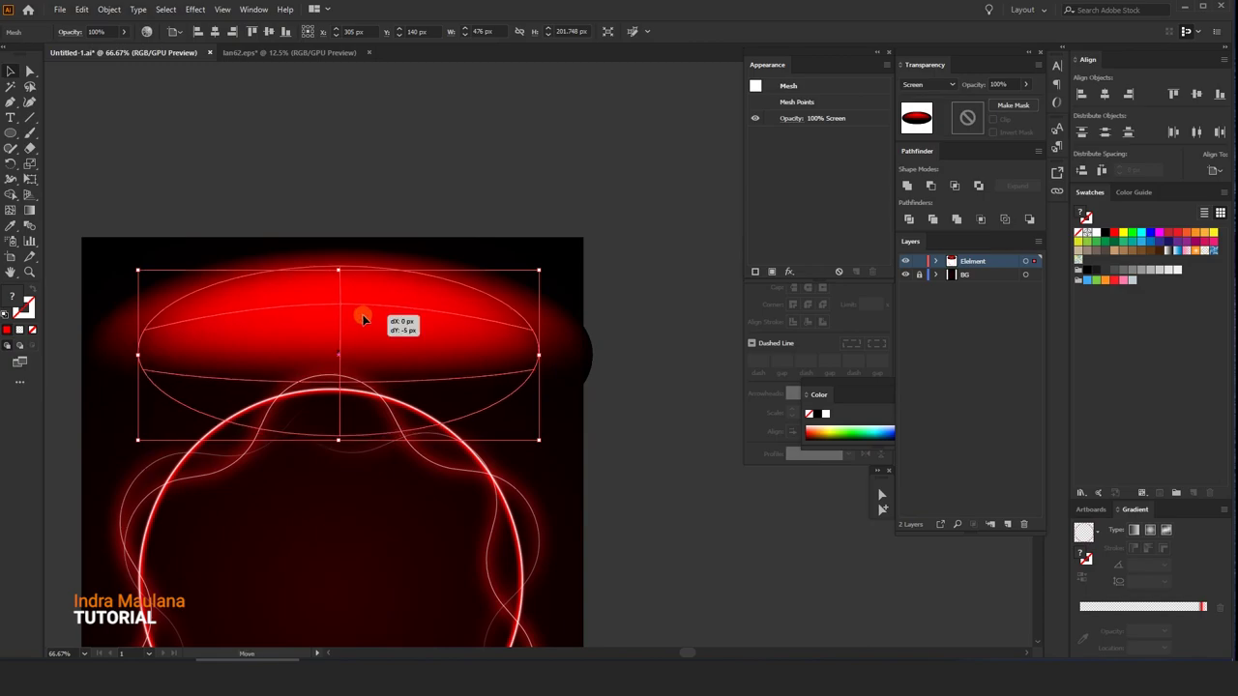
left_click_drag(538, 266, 505, 280)
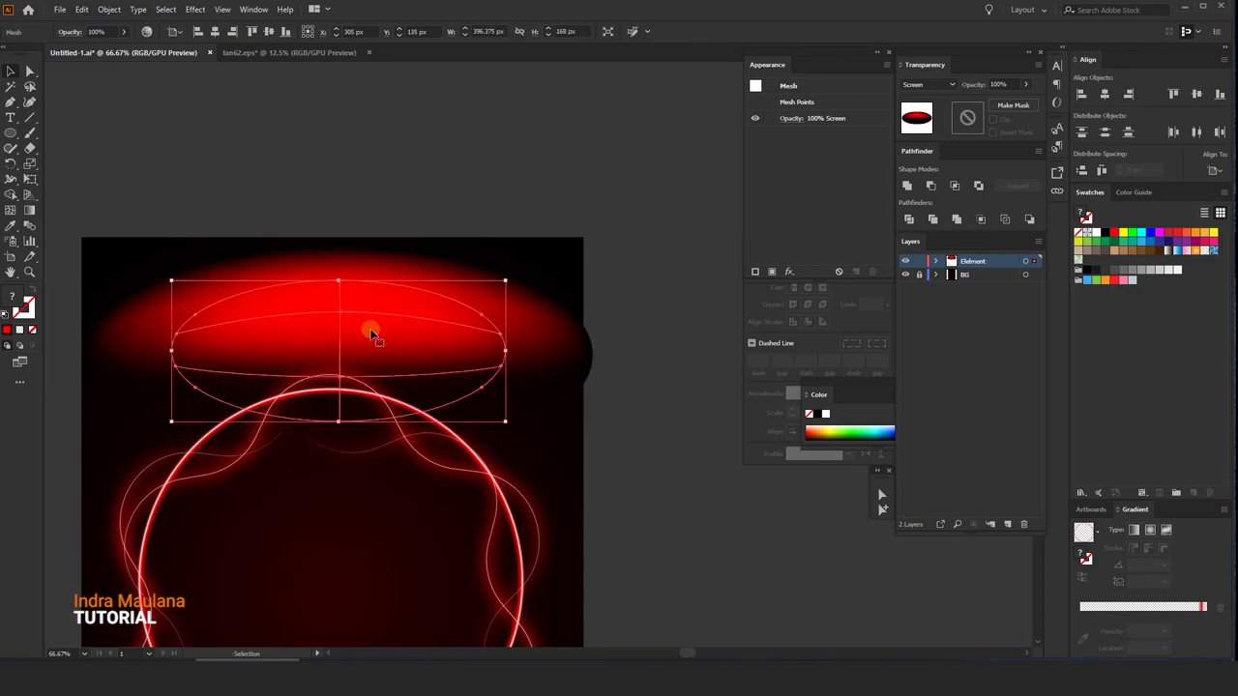
left_click_drag(368, 329, 370, 320)
left_click_drag(337, 276, 337, 292)
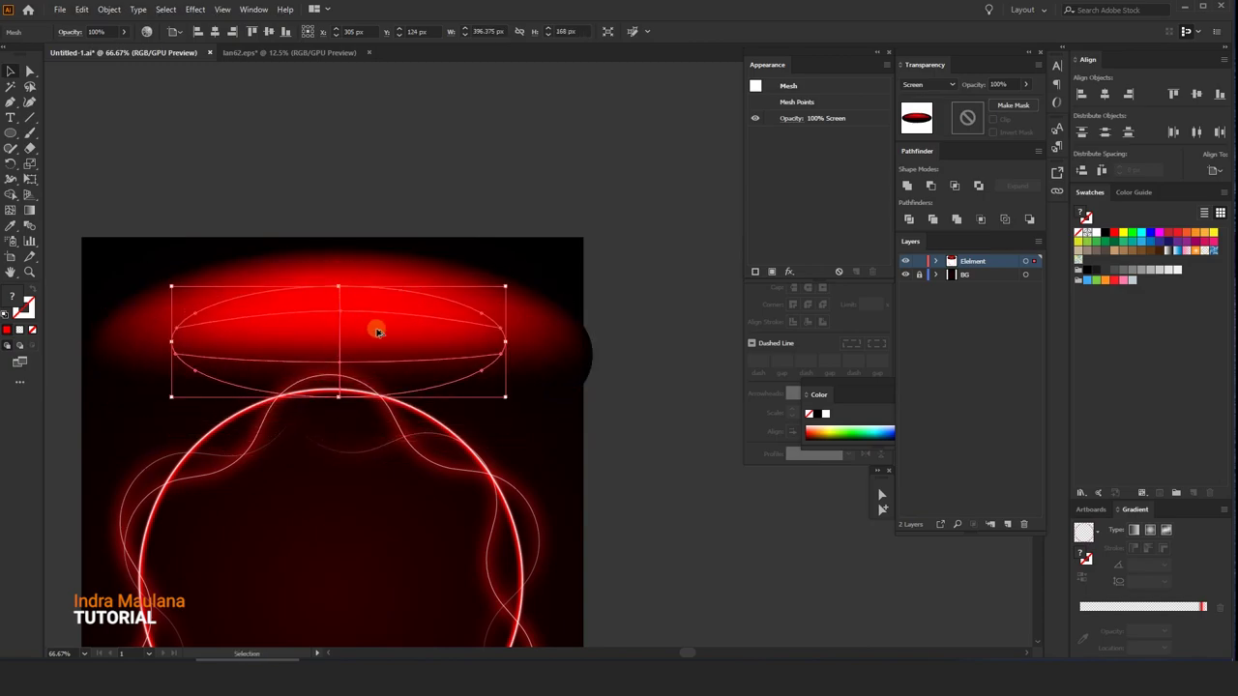
left_click_drag(373, 328, 378, 319)
left_click_drag(505, 341, 539, 331)
Colour the duplicate's centre mesh point white and shrink it to 444 × 120 px.
left_click(29, 72)
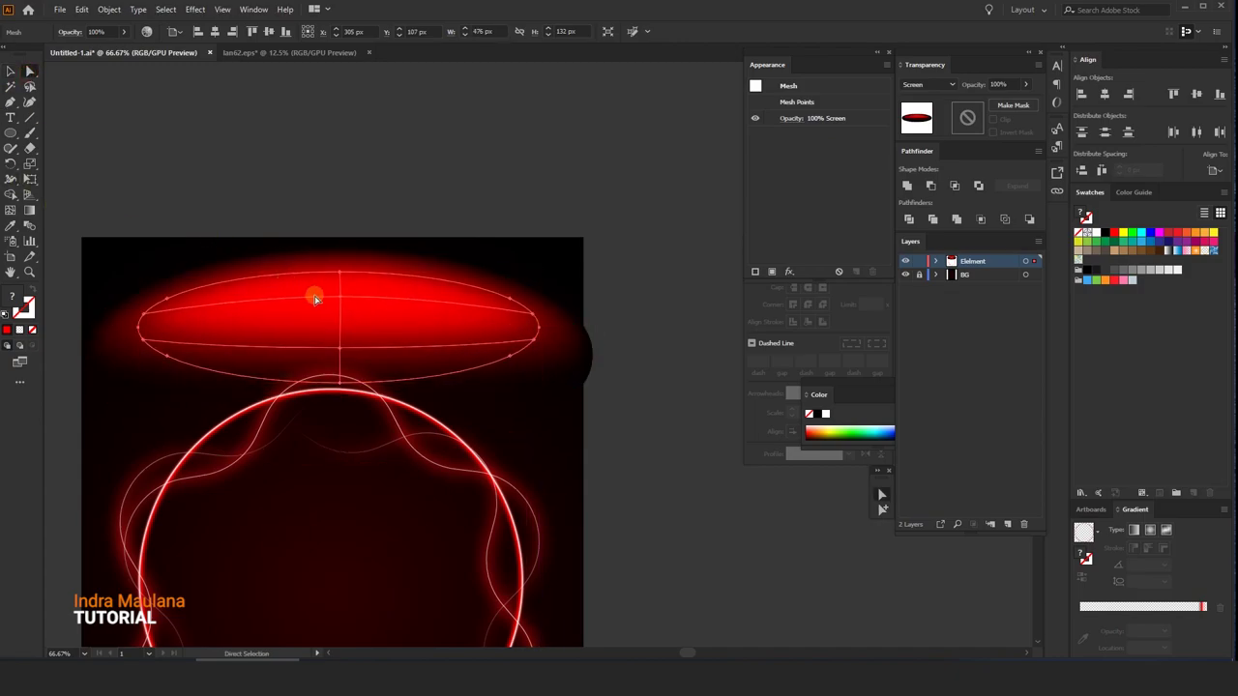
left_click(339, 292)
left_click(1090, 233)
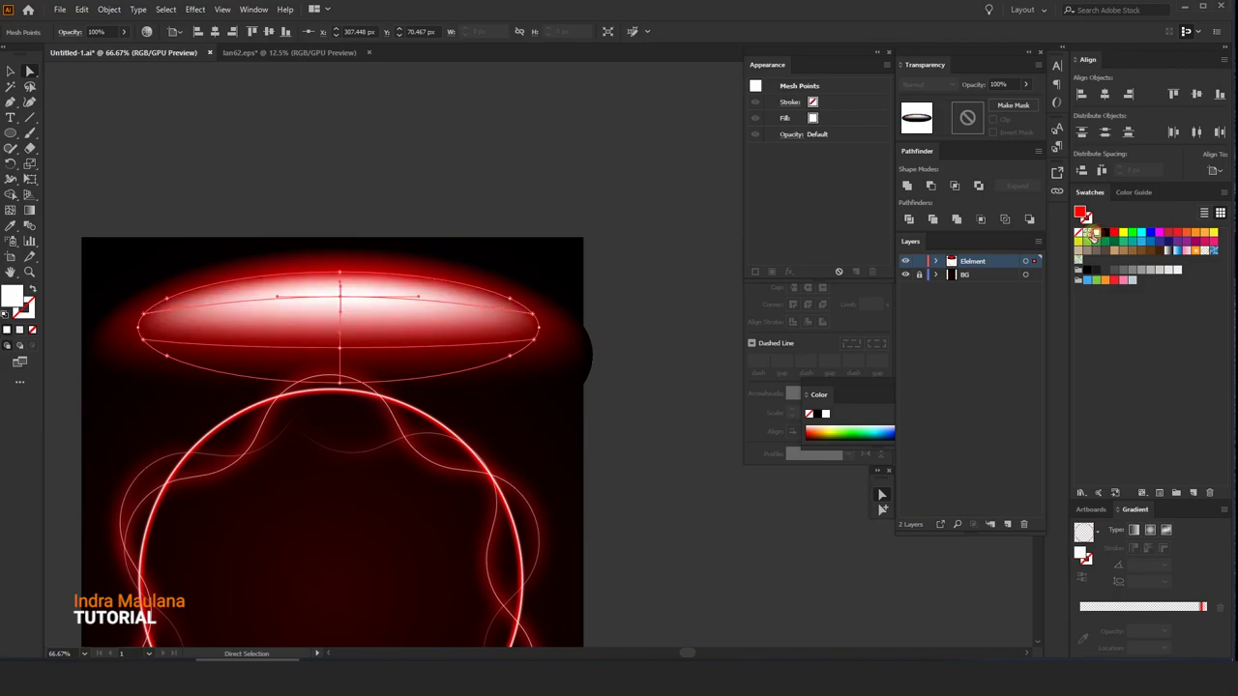
key("v")
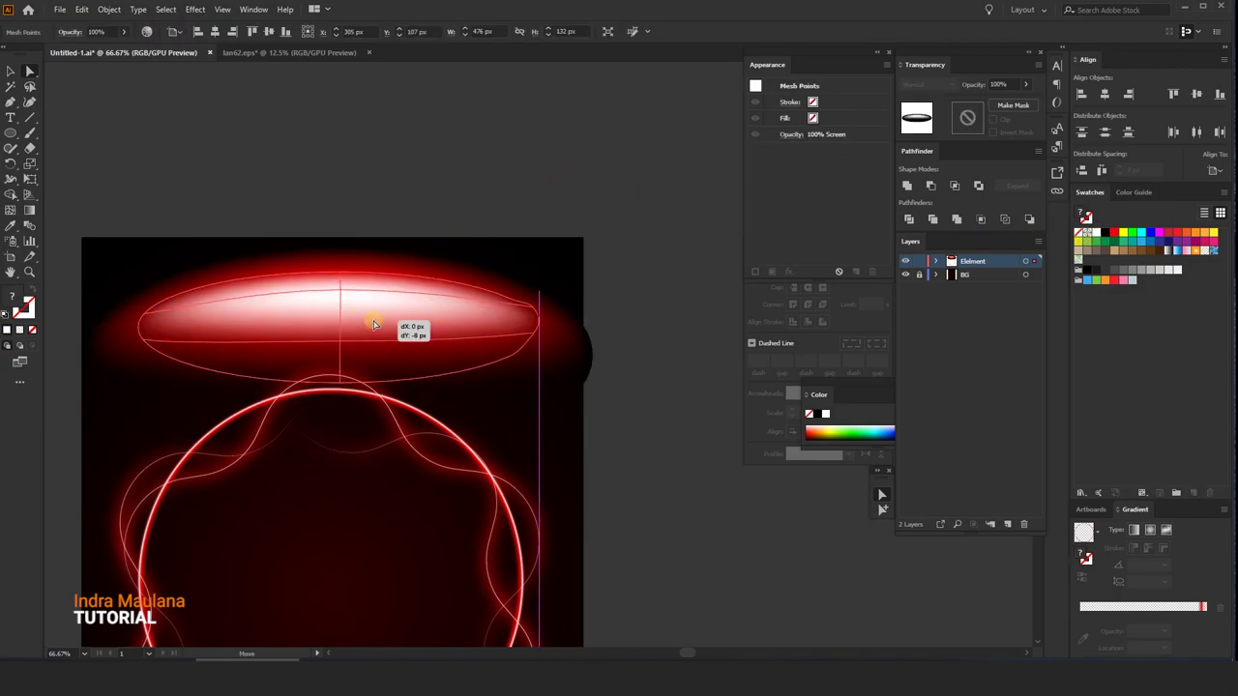
left_click(371, 334)
key("a")
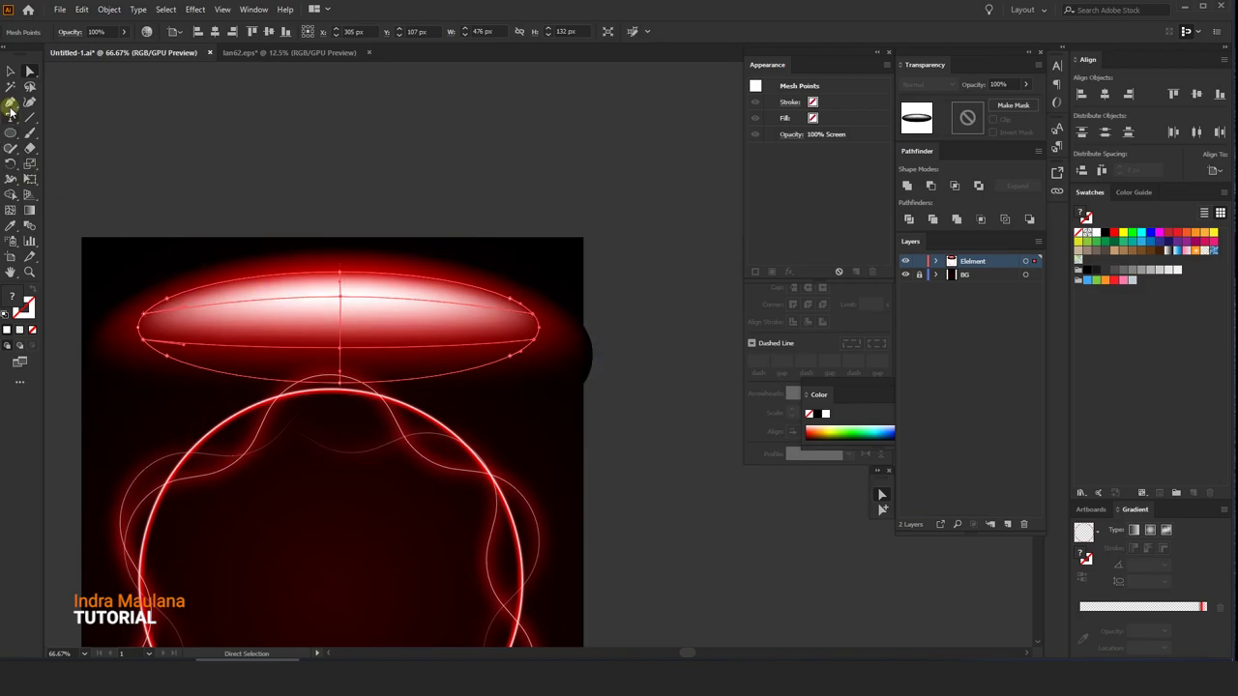
left_click(9, 70)
left_click(354, 320)
left_click(371, 318)
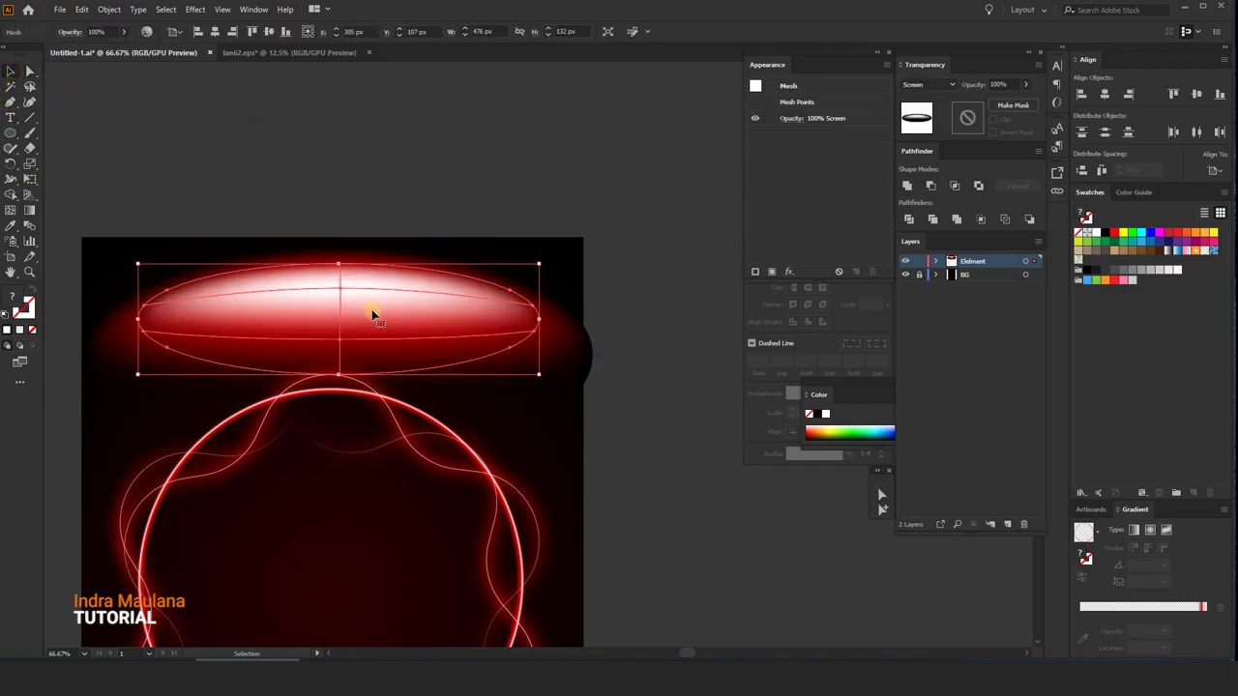
left_click_drag(539, 263, 525, 267)
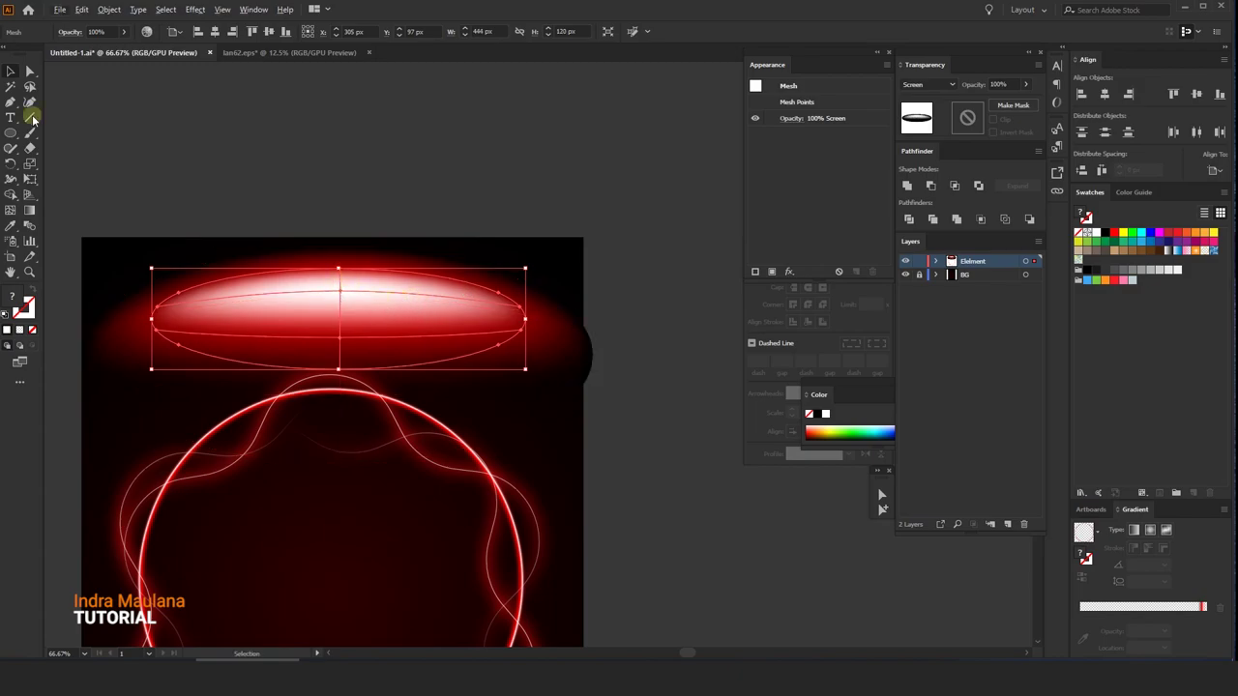
left_click(30, 72)
left_click(262, 132)
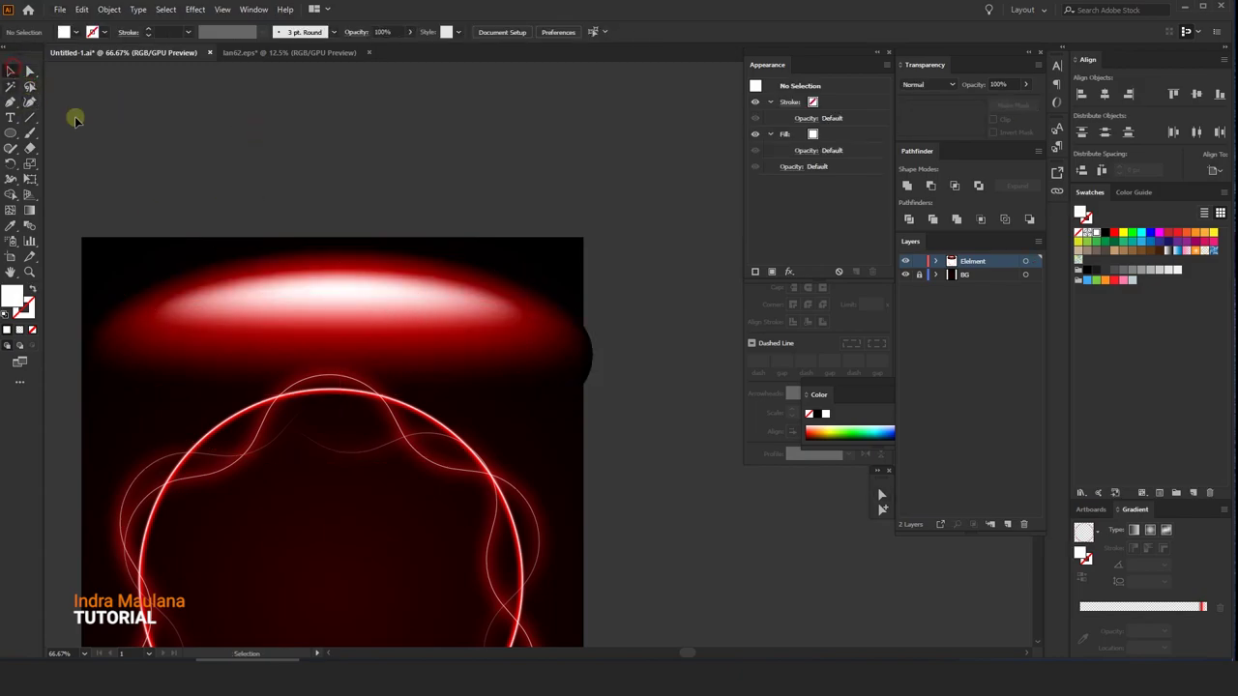
Group the two stacked glow ellipses and move the group down the poster.
left_click_drag(377, 335, 378, 327)
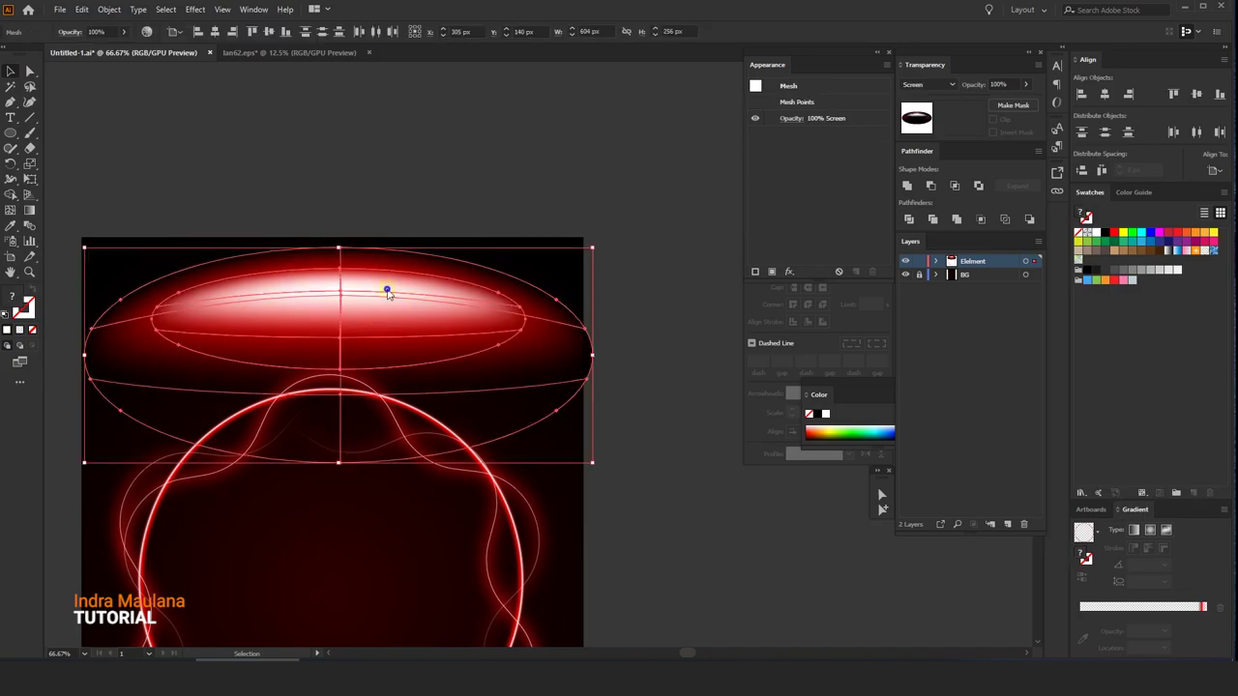
right_click(387, 288)
left_click(377, 250)
left_click(110, 9)
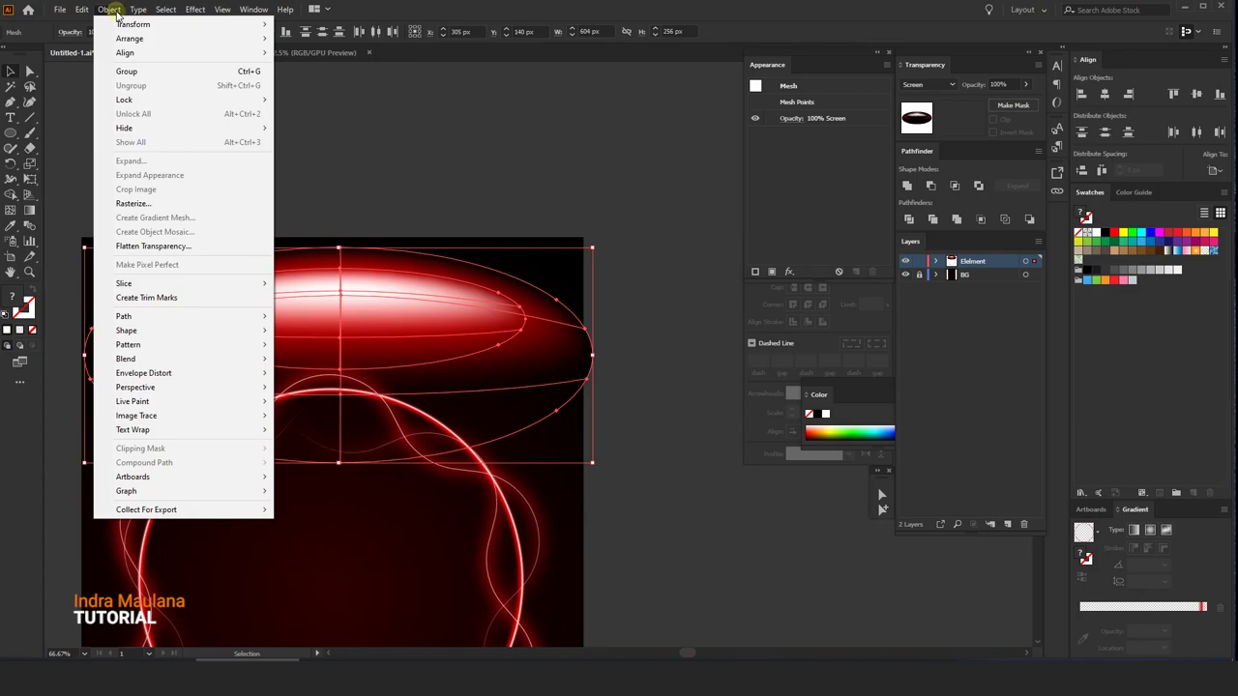
left_click(127, 70)
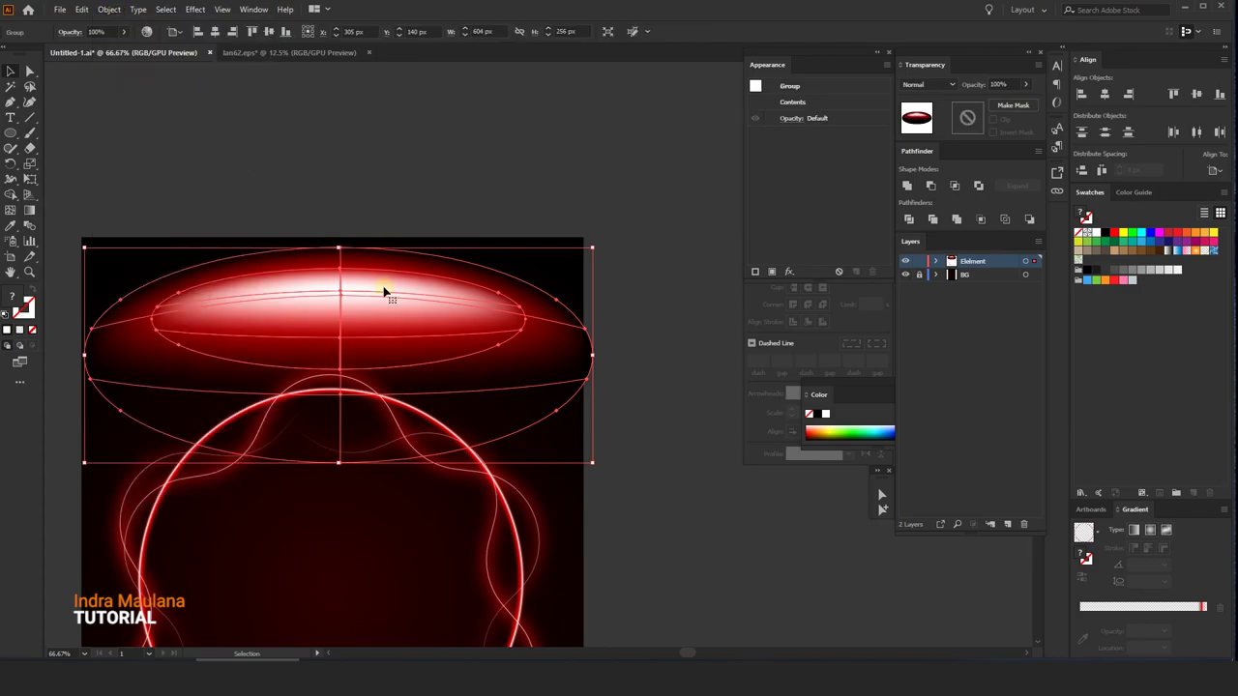
left_click_drag(383, 287, 383, 391)
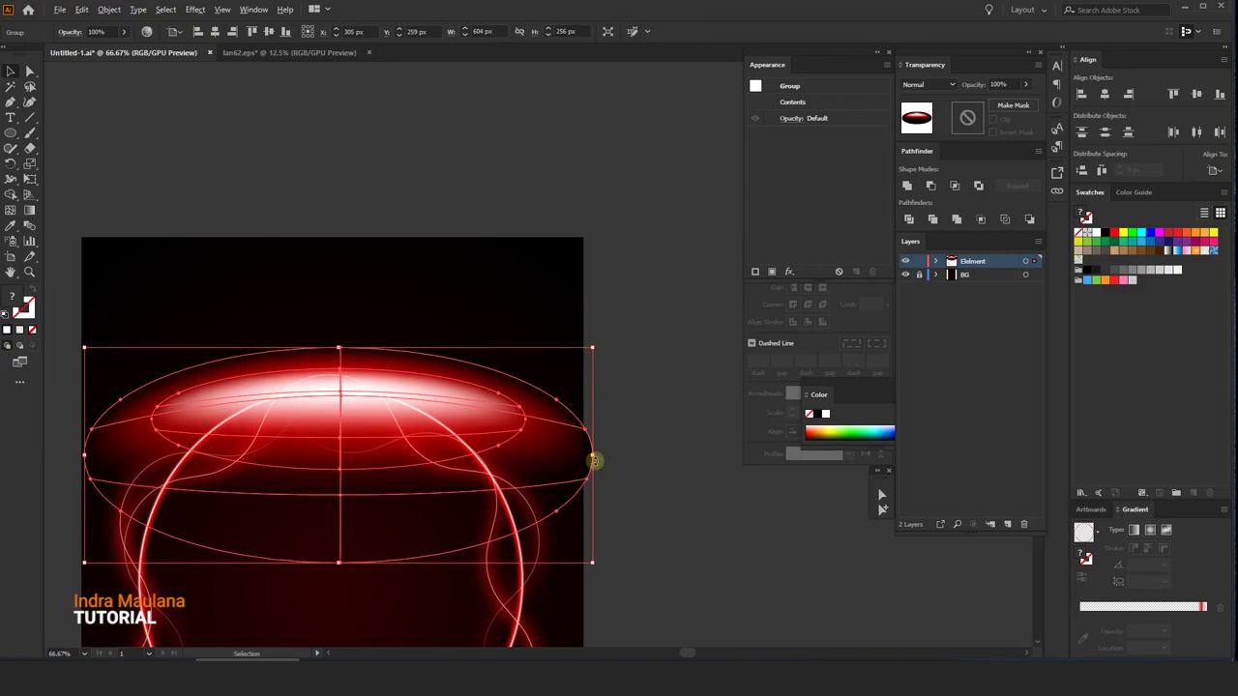
Narrow the glow group and flatten it from the top to about 410 × 208 px.
left_click_drag(594, 461, 508, 464)
left_click(520, 293)
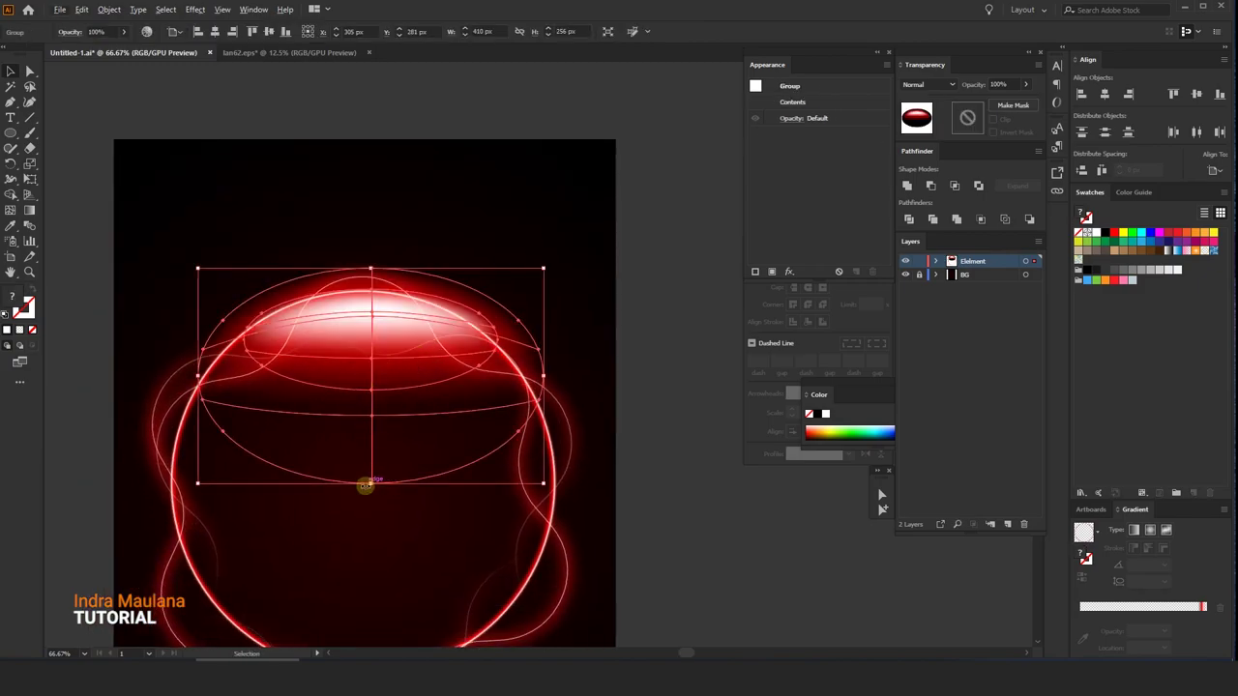
mouse_move(365, 484)
left_mouse_down()
mouse_move(373, 442)
mouse_move(371, 540)
left_mouse_up()
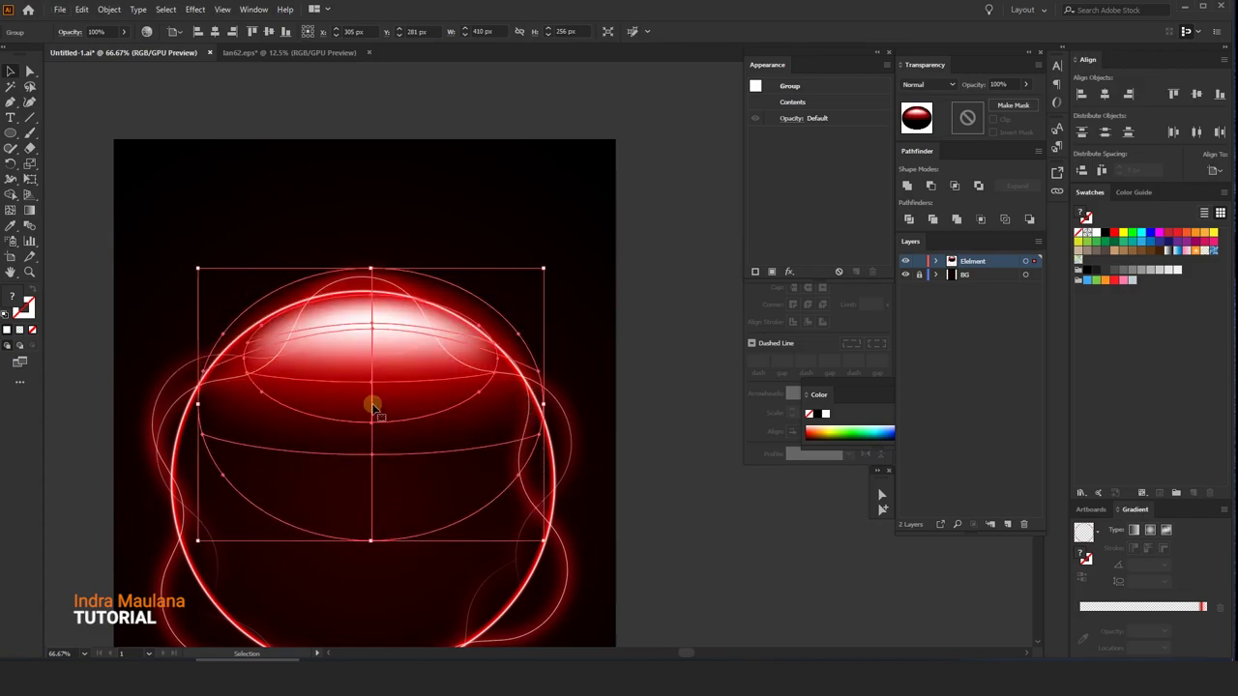
left_click_drag(370, 269, 362, 317)
left_click(451, 193)
key("ctrl+minus")
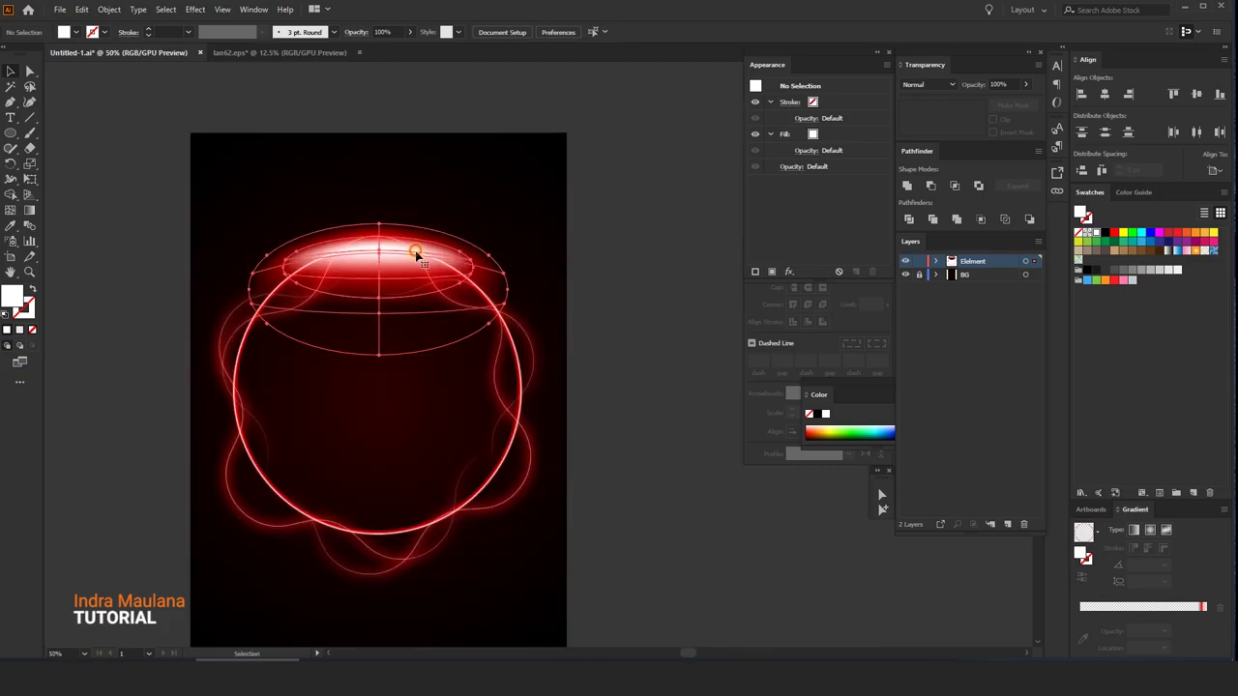
Raise a mesh point on the top glow, then shrink the glow group to 374.5 × 190 px.
left_click(417, 256)
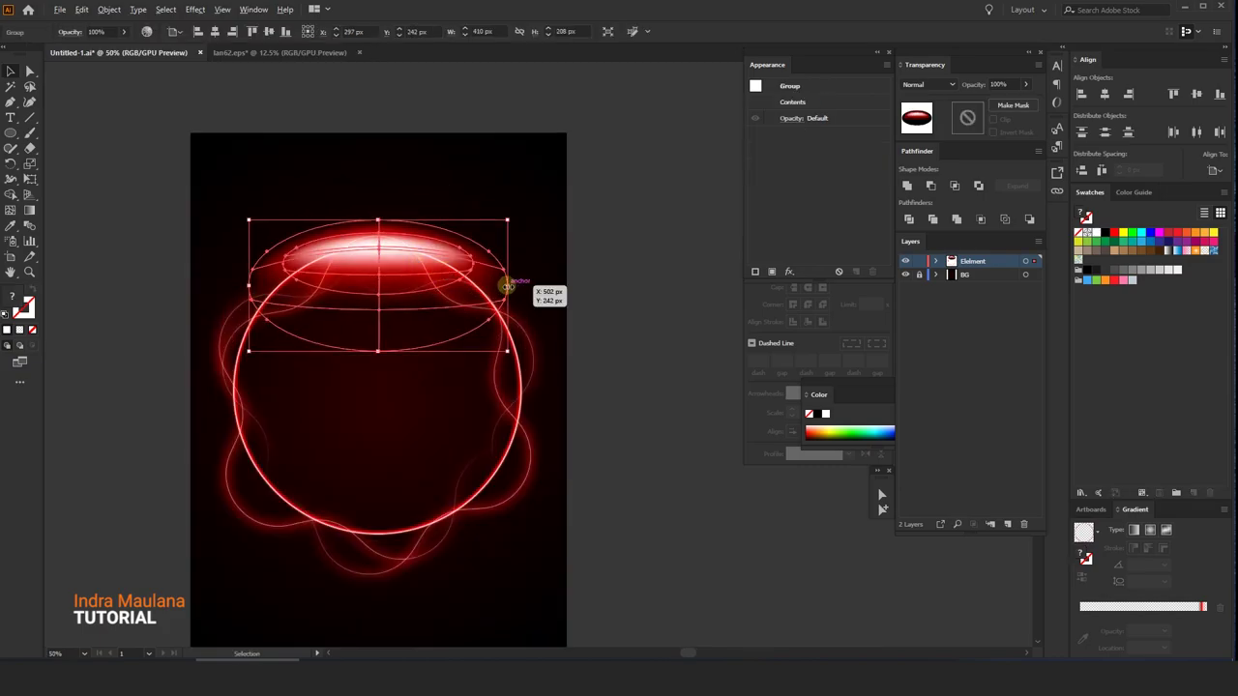
scroll(312, 245, "up", 1)
left_click(30, 70)
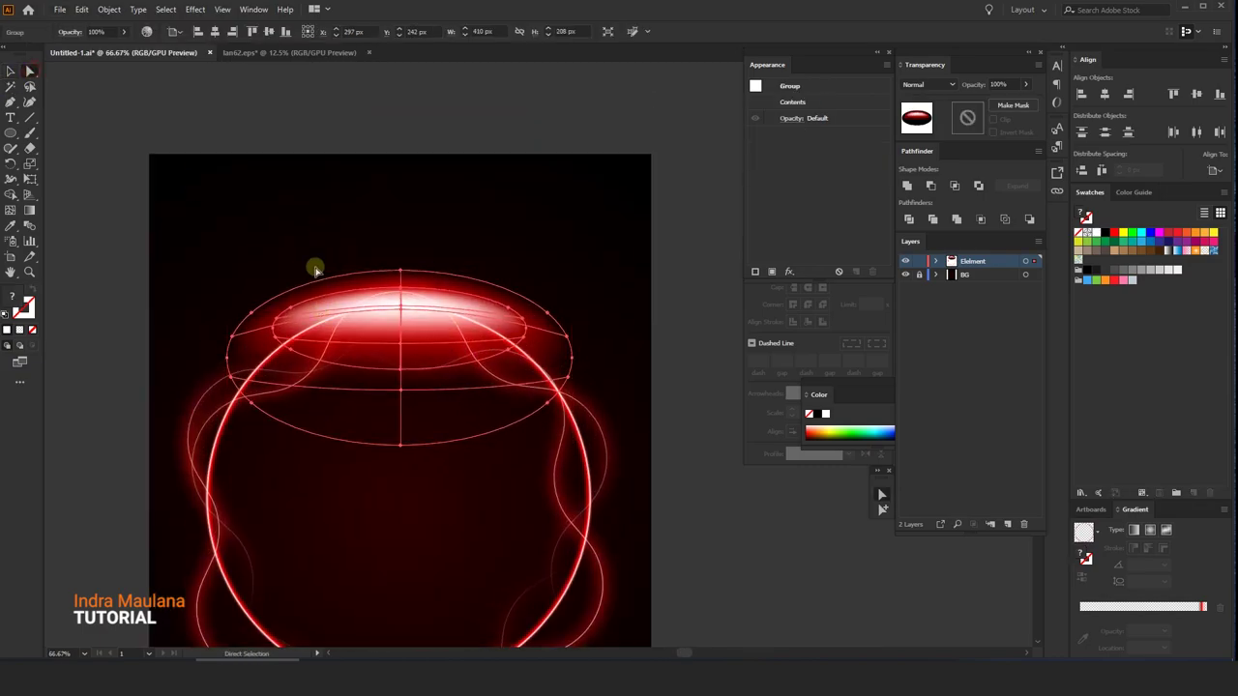
scroll(329, 302, "up", 2)
left_click_drag(487, 455, 489, 359)
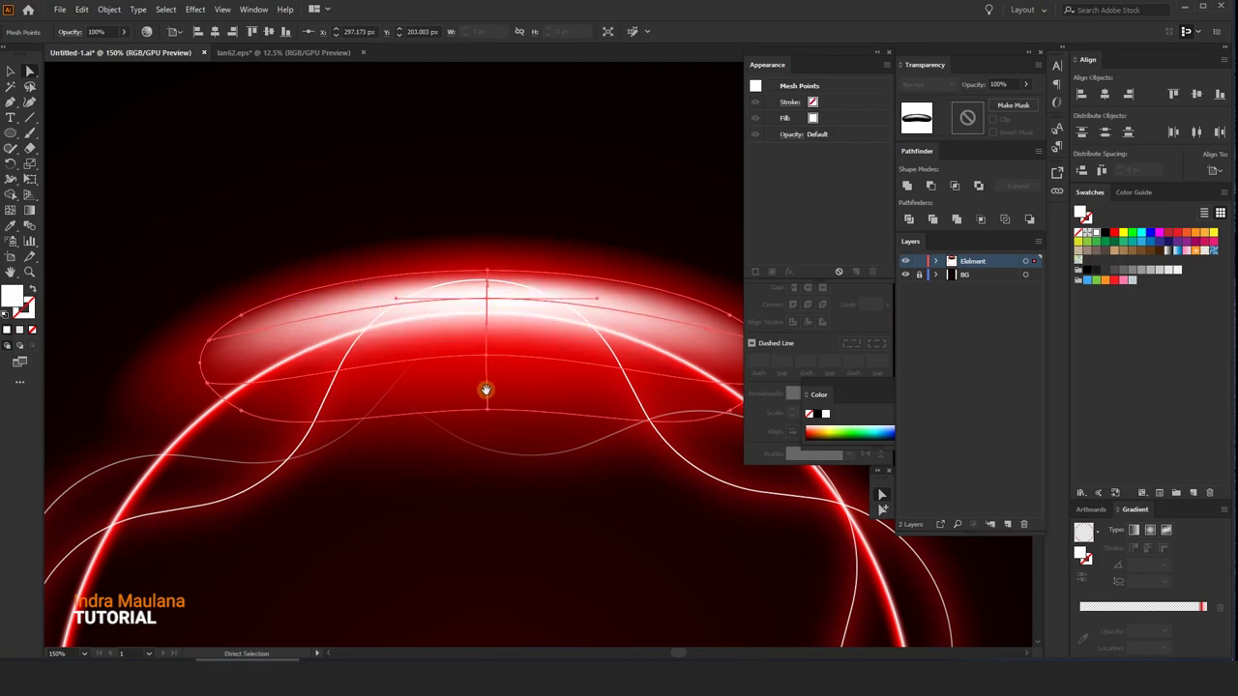
left_click(472, 422)
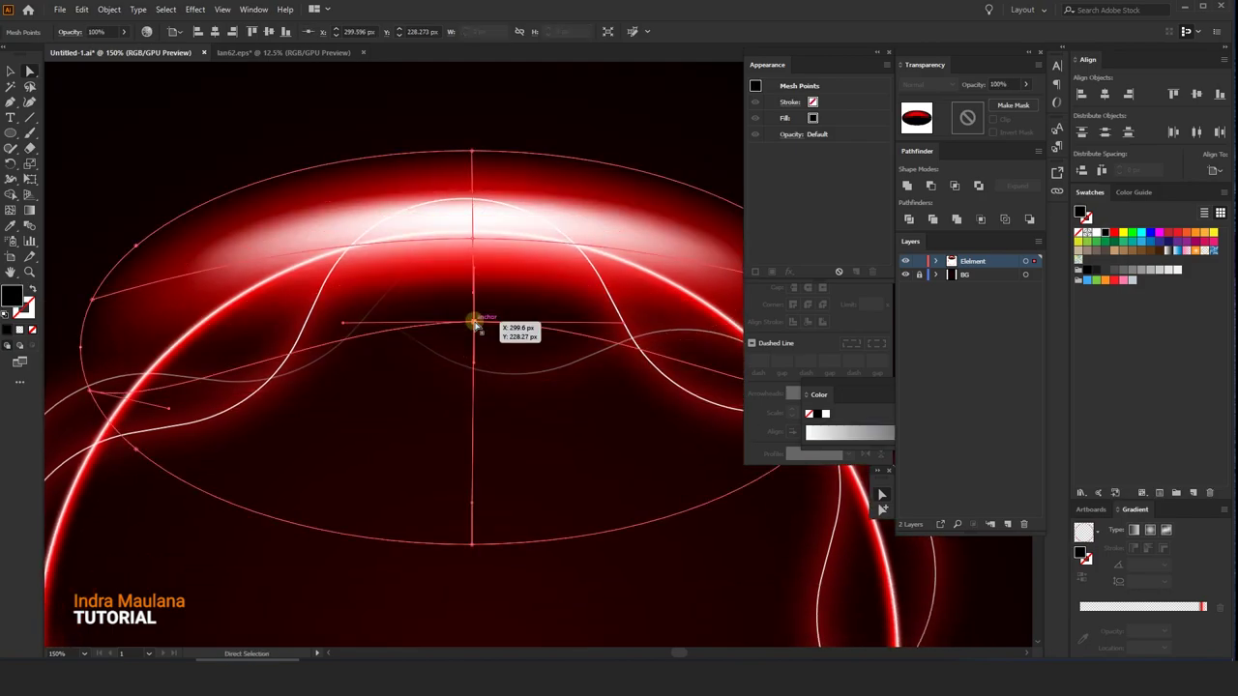
key("ctrl+0")
left_click(177, 207)
left_click(11, 70)
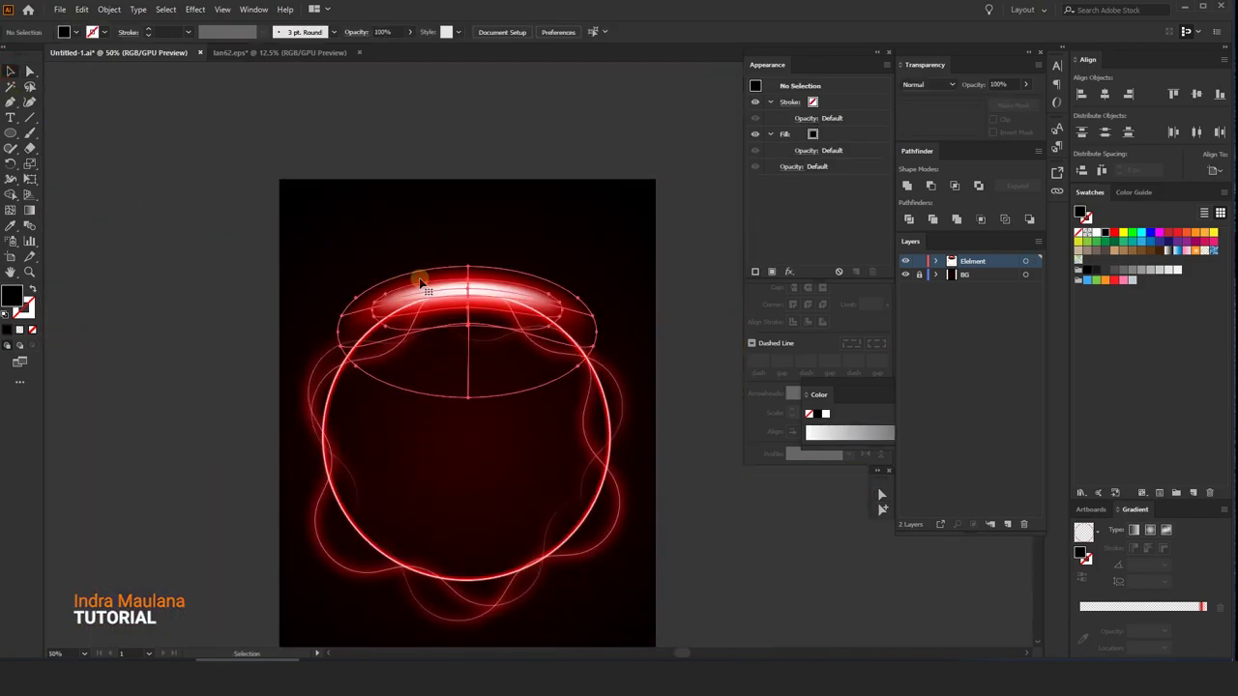
left_click(497, 287)
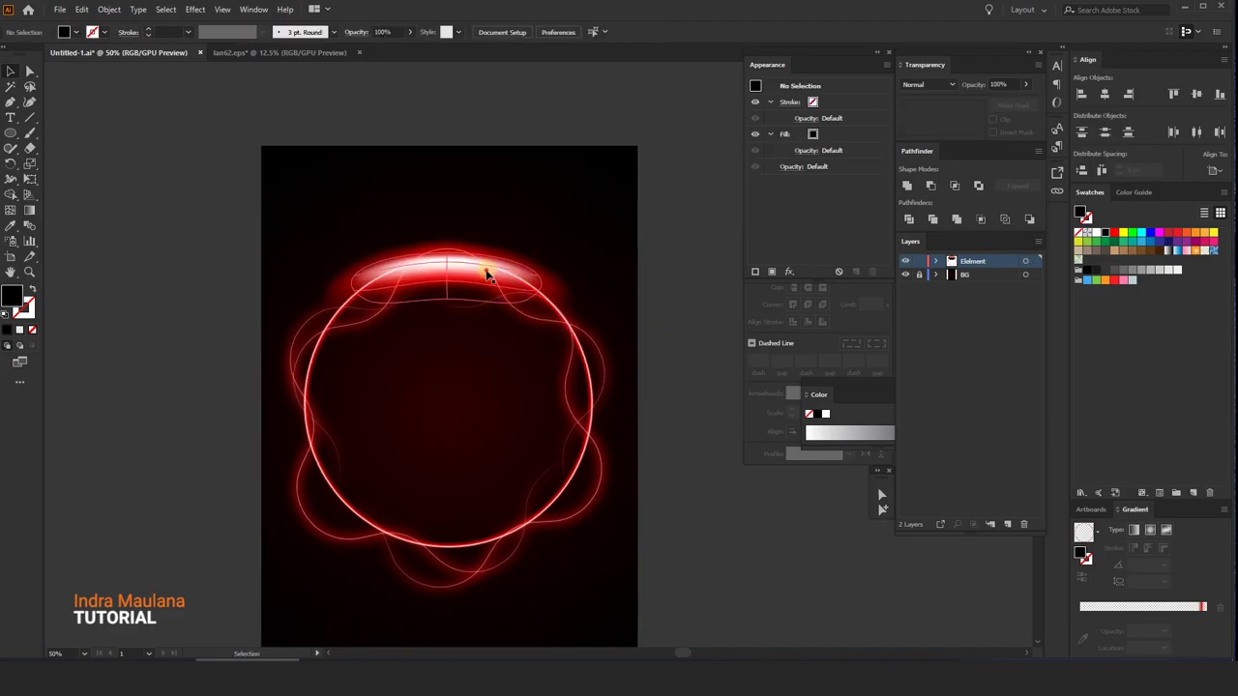
left_click_drag(575, 240, 566, 244)
Duplicate the glow group, rotate it 180°, and seat it on the ring's bottom edge.
left_click_drag(515, 280, 488, 548)
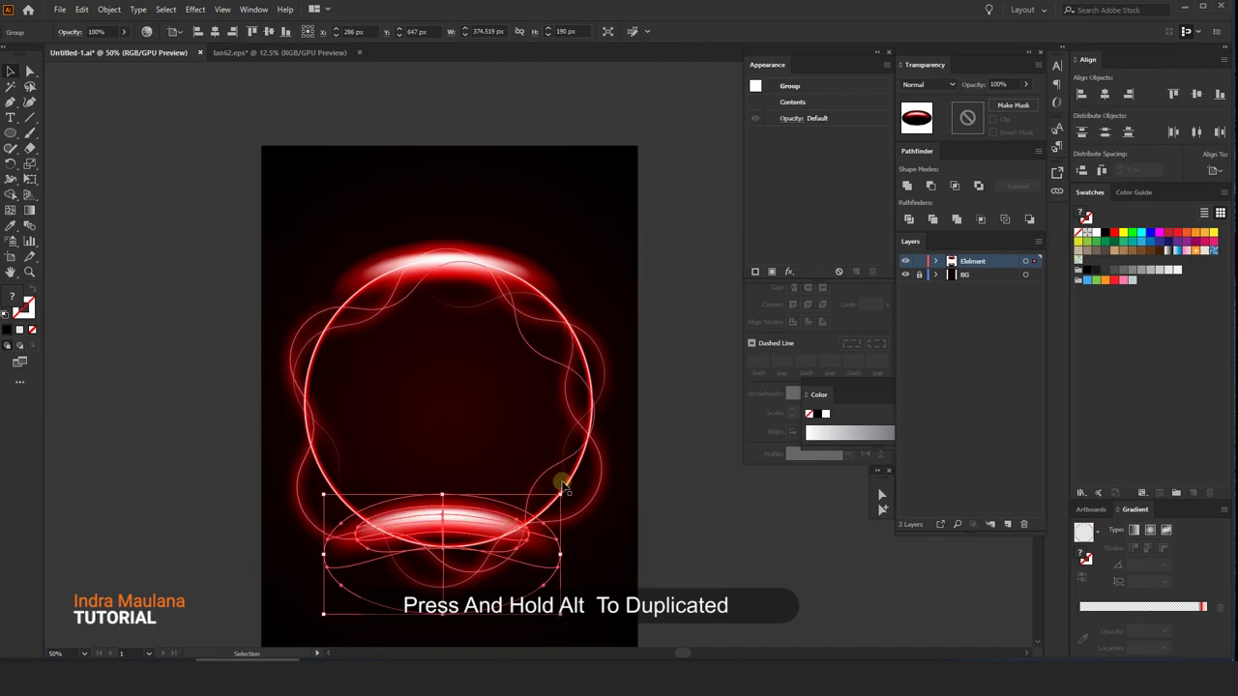
left_click_drag(561, 491, 377, 577)
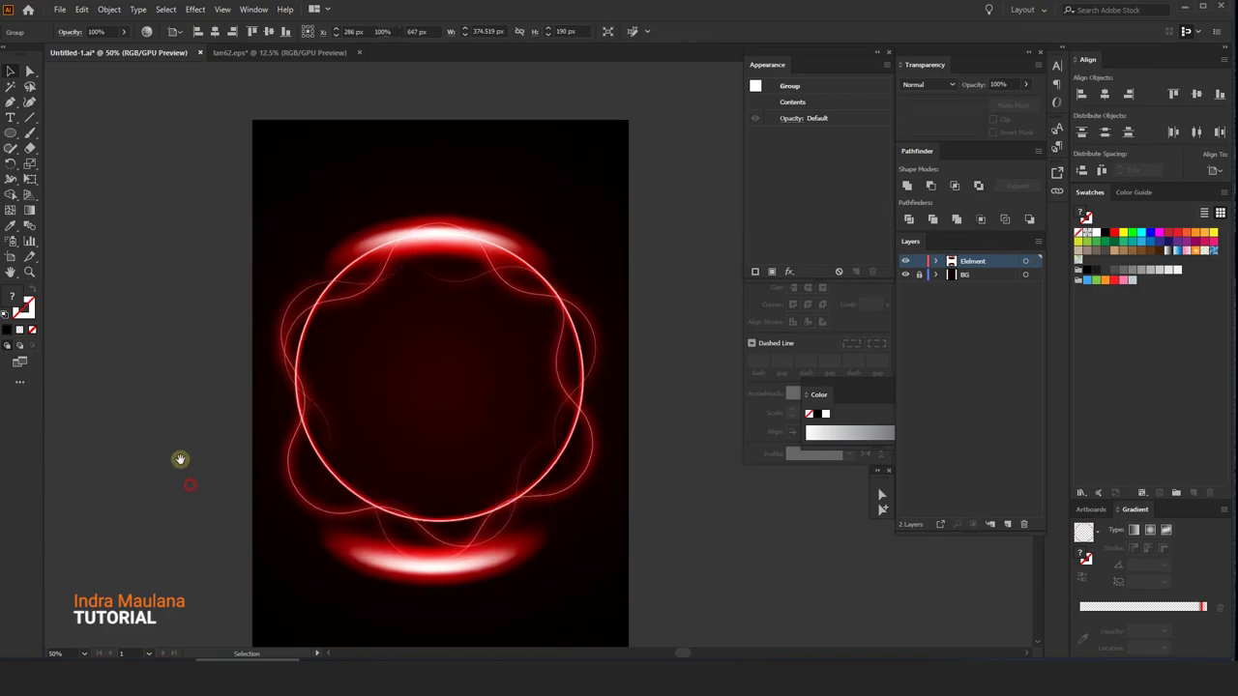
mouse_move(455, 548)
left_mouse_down()
mouse_move(451, 516)
mouse_move(522, 516)
left_mouse_up()
left_click(522, 522)
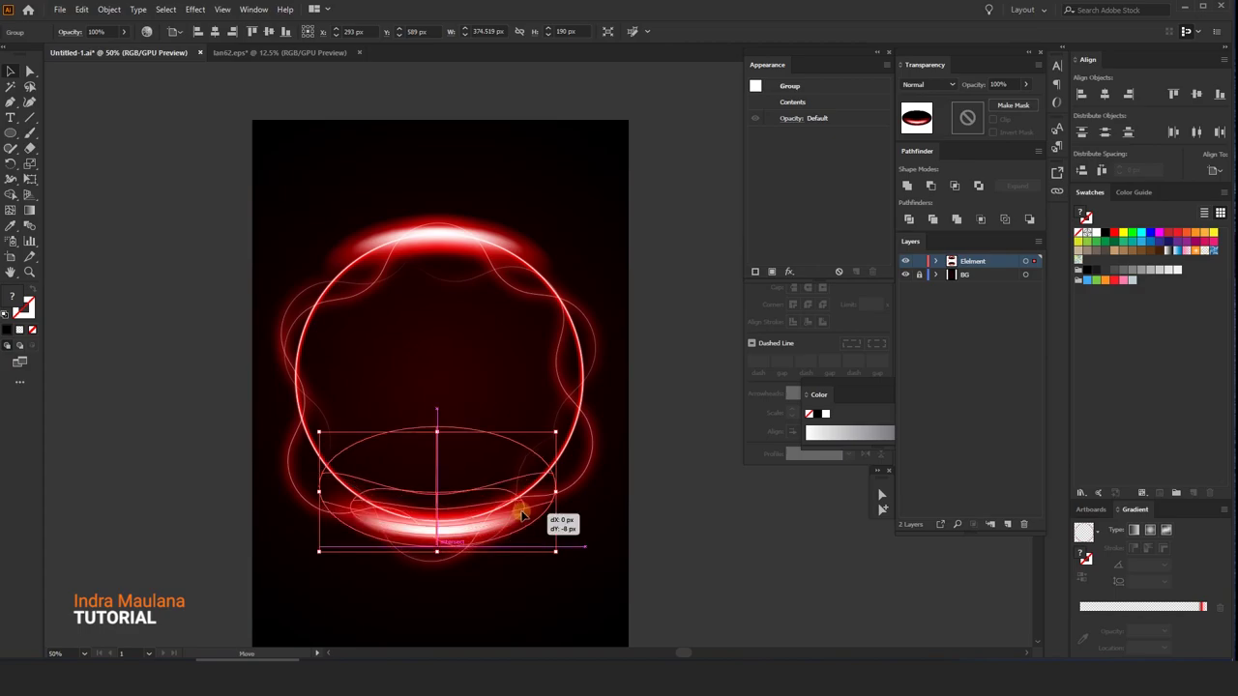
left_click(613, 545)
key("ctrl+0")
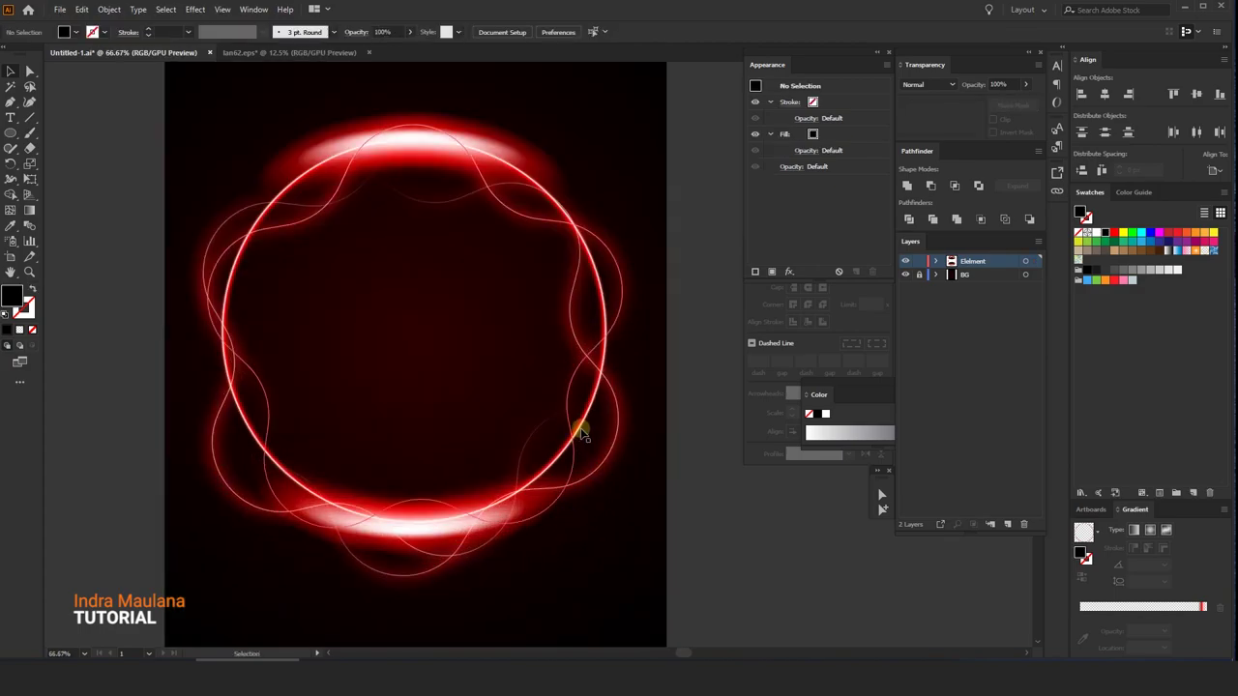
left_click(406, 299)
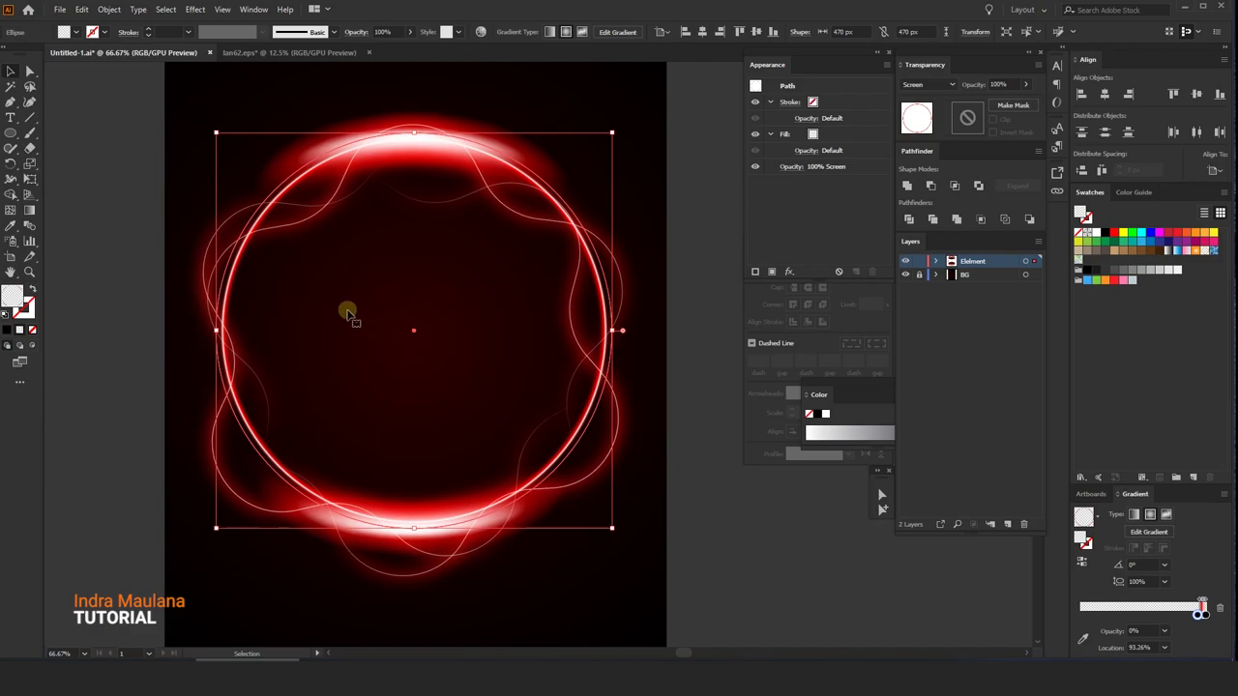
key("ctrl+h")
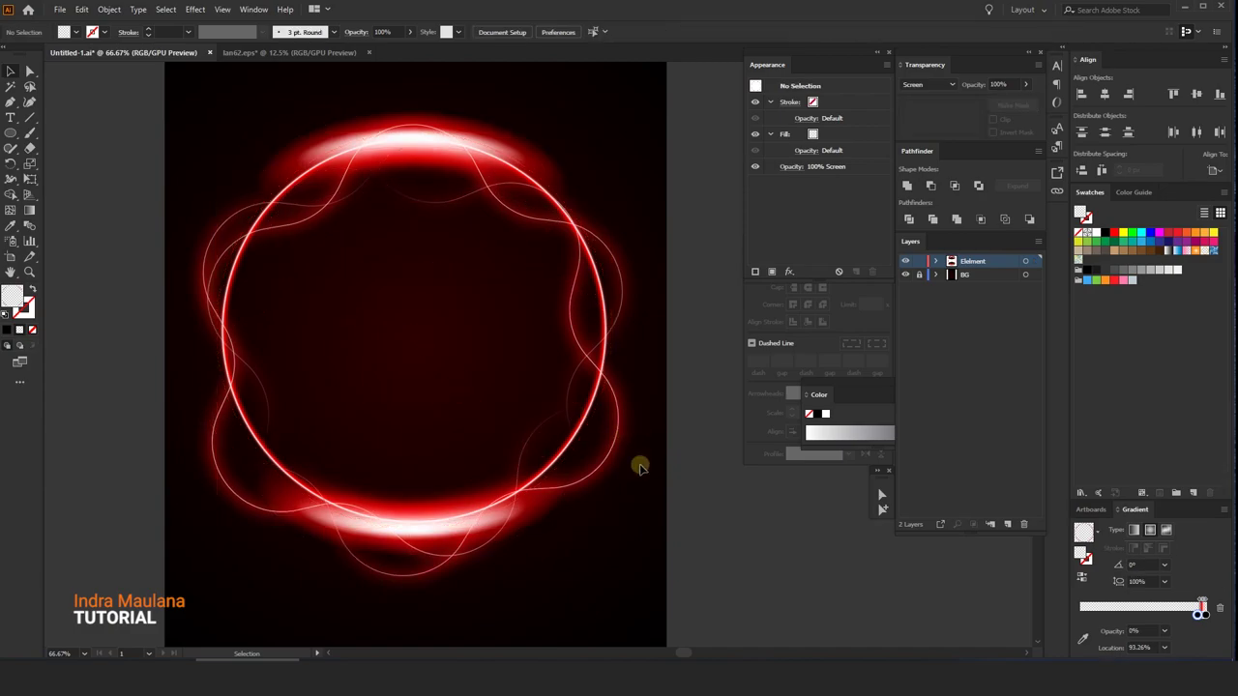
Group the selected wavy lines and glow pieces on the Element layer, leaving the ring ellipse separate and selected.
left_click(609, 325, "shift")
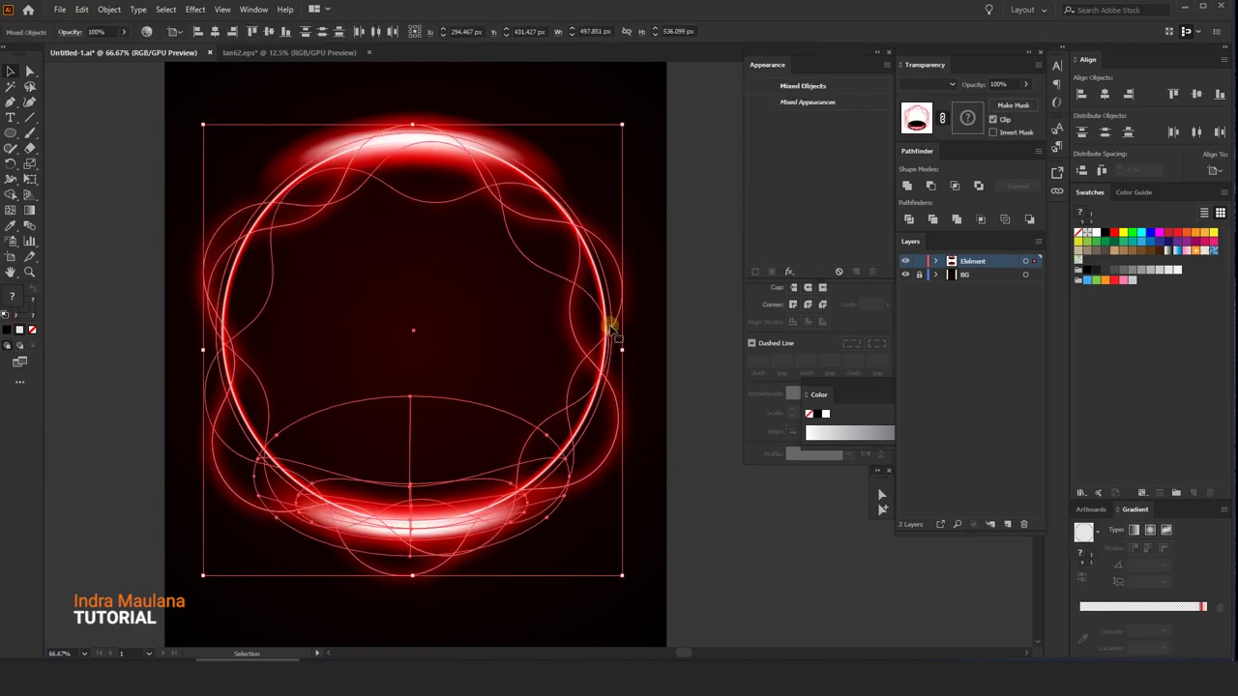
left_click(936, 261)
left_click(988, 342)
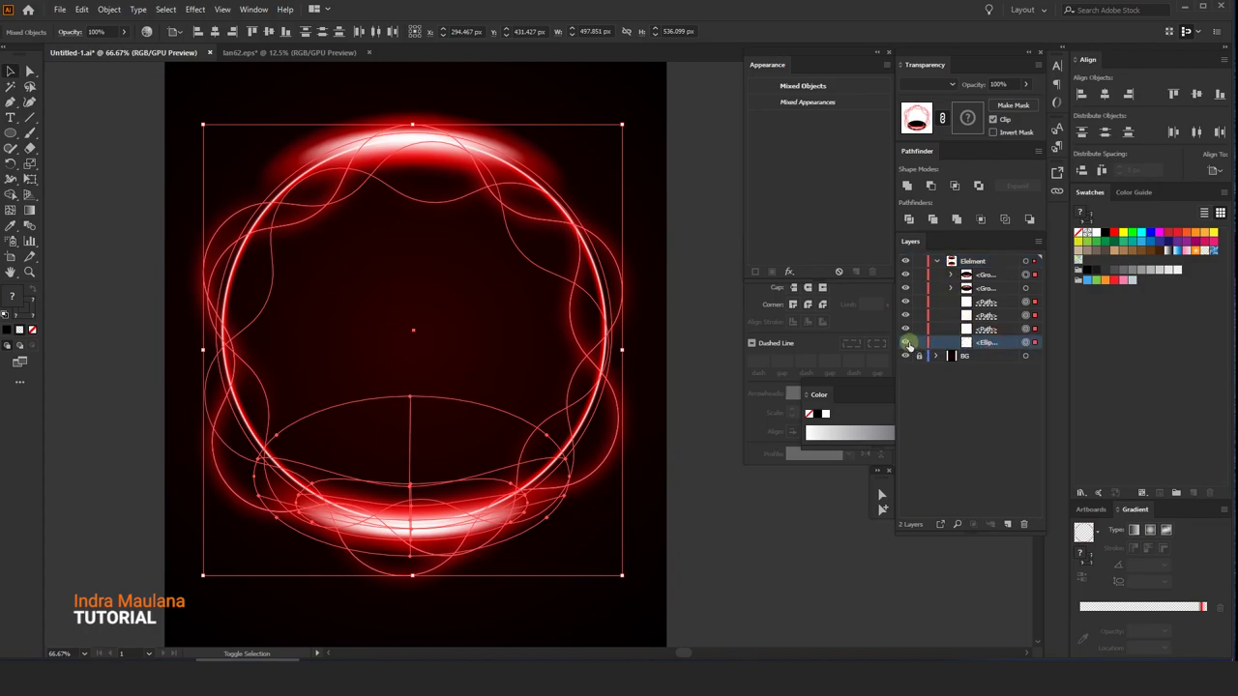
left_click(905, 343)
left_click(905, 343)
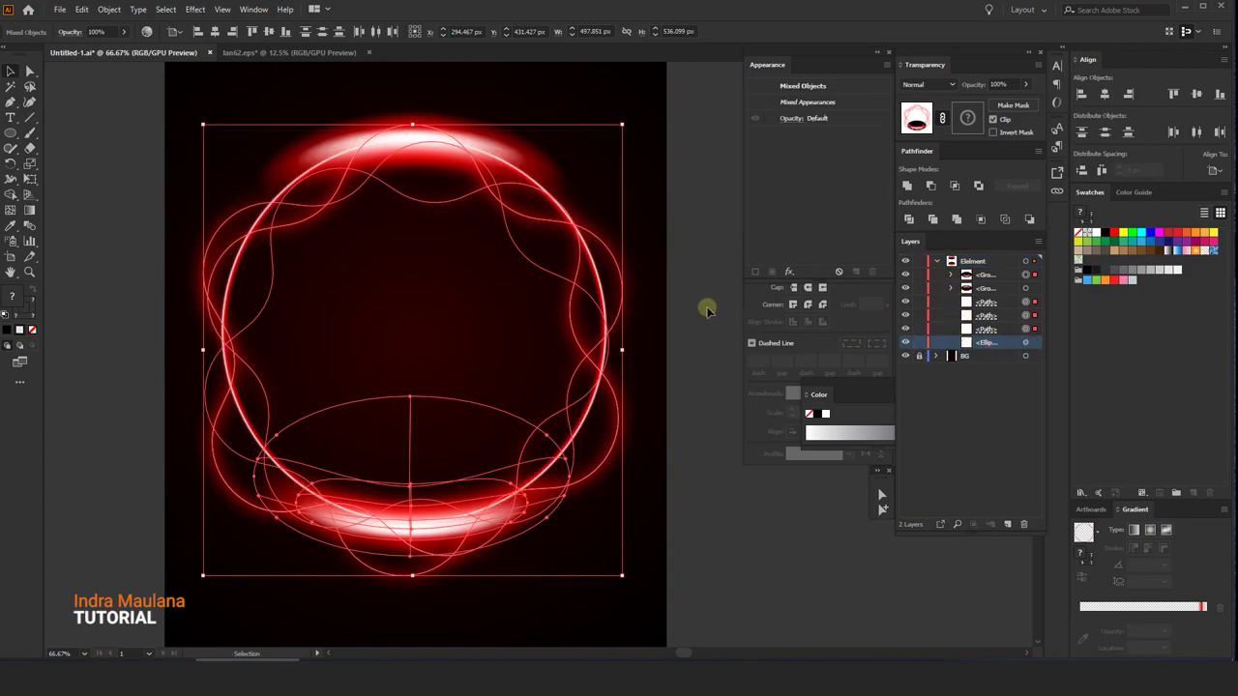
right_click(583, 261)
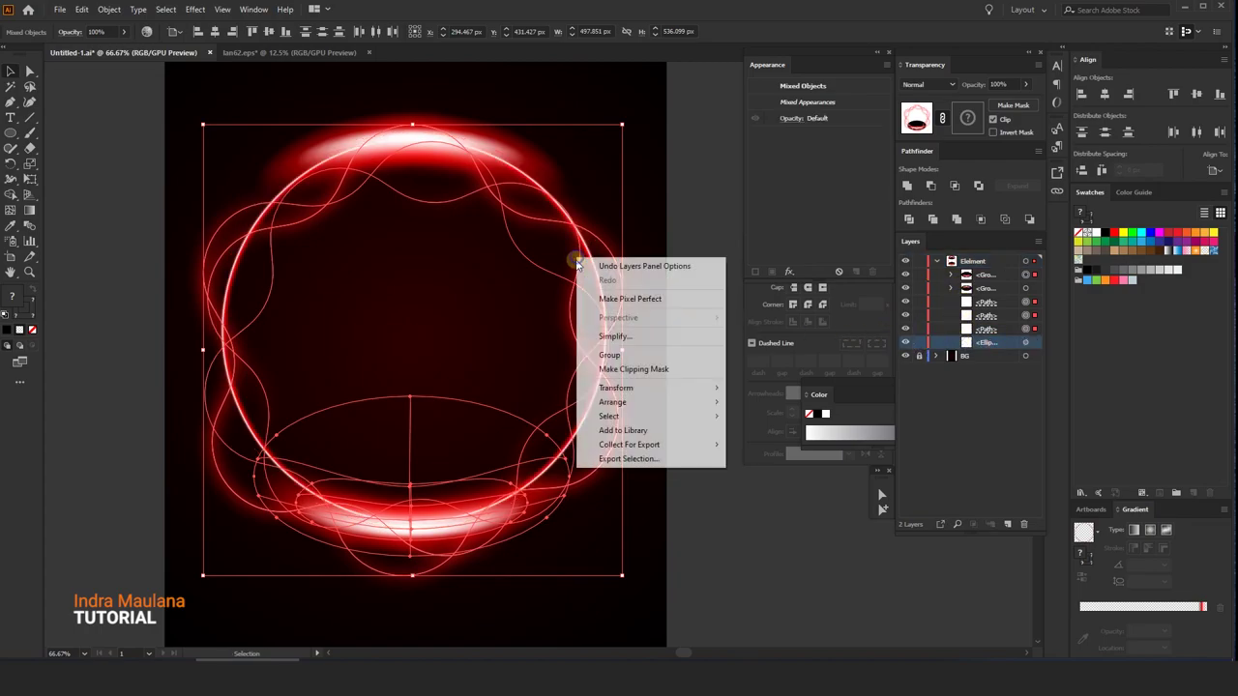
left_click(608, 356)
left_click(906, 302)
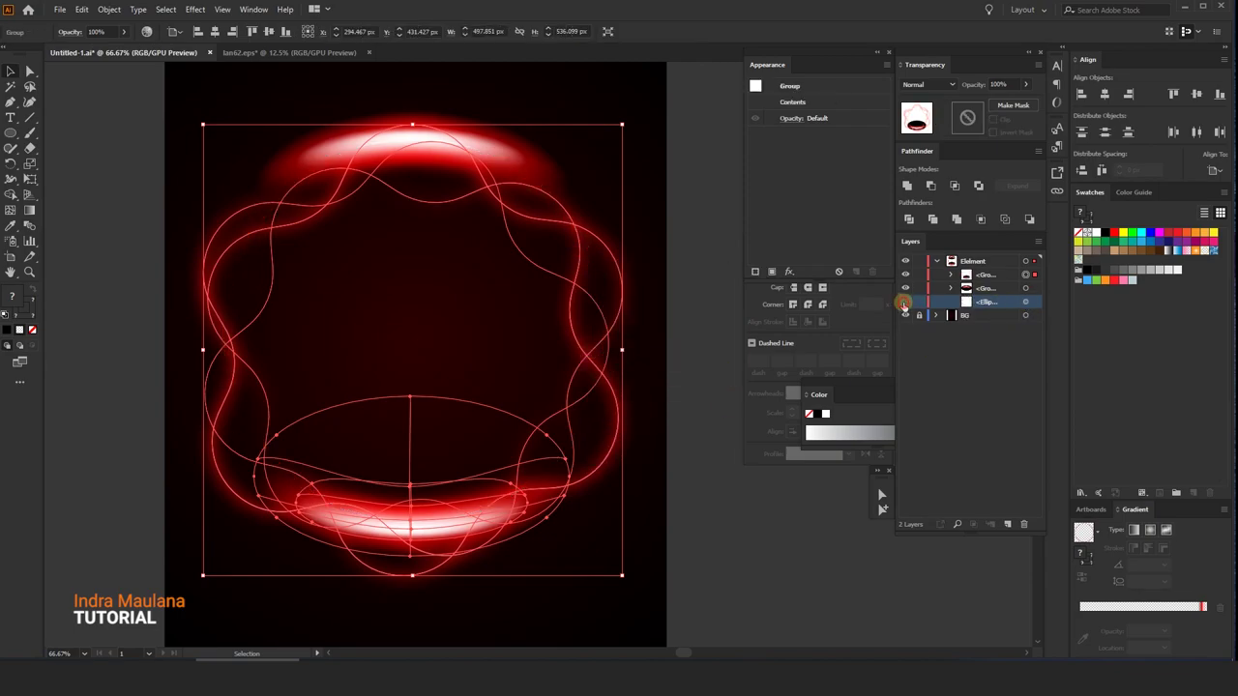
left_click(905, 302)
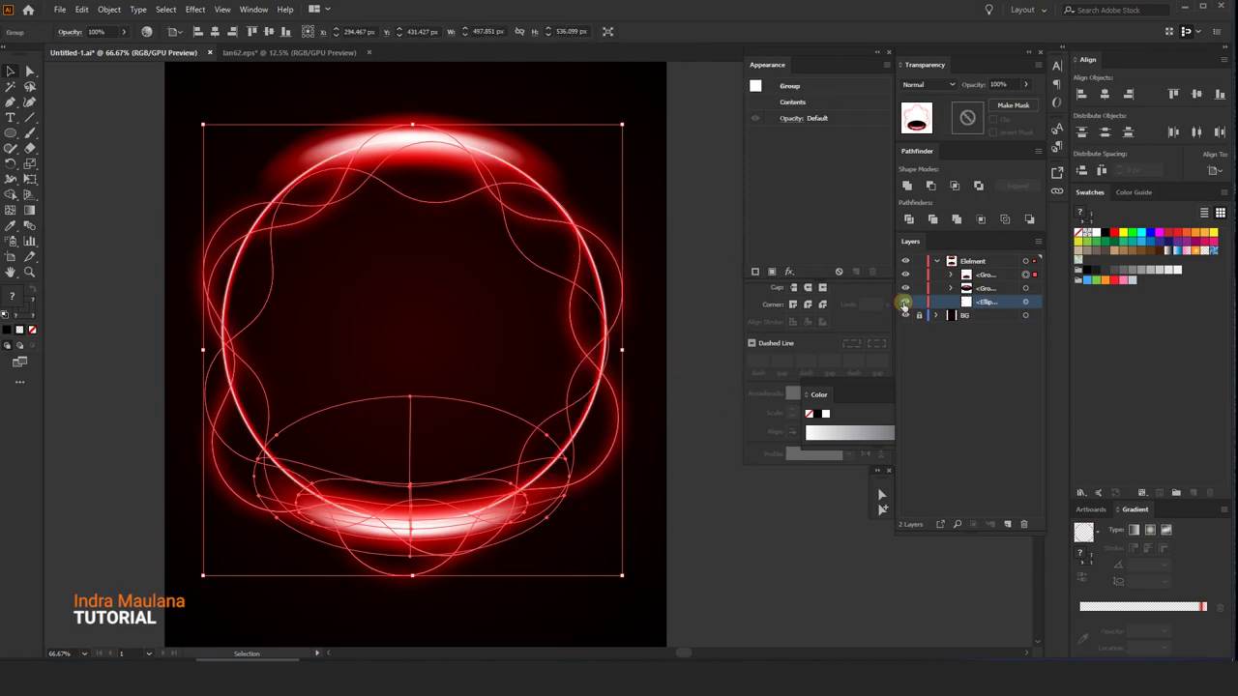
left_click(1031, 302)
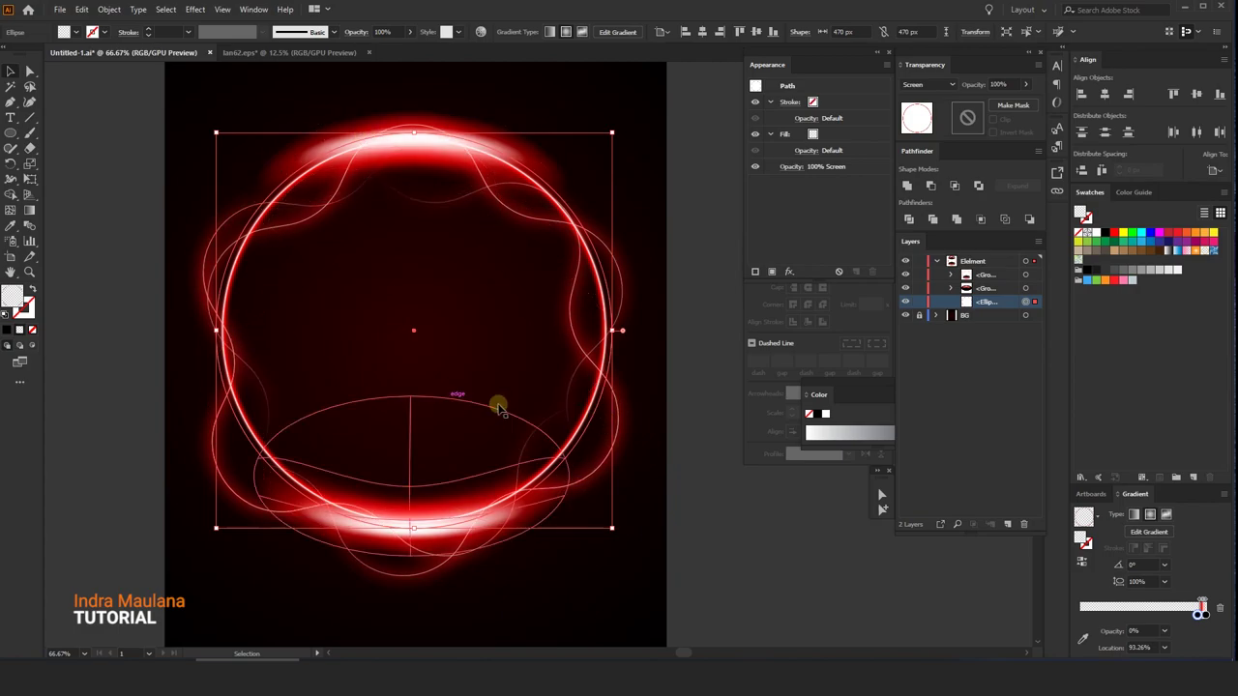
Bring the main ring ellipse to the front of the Element layer.
right_click(563, 318)
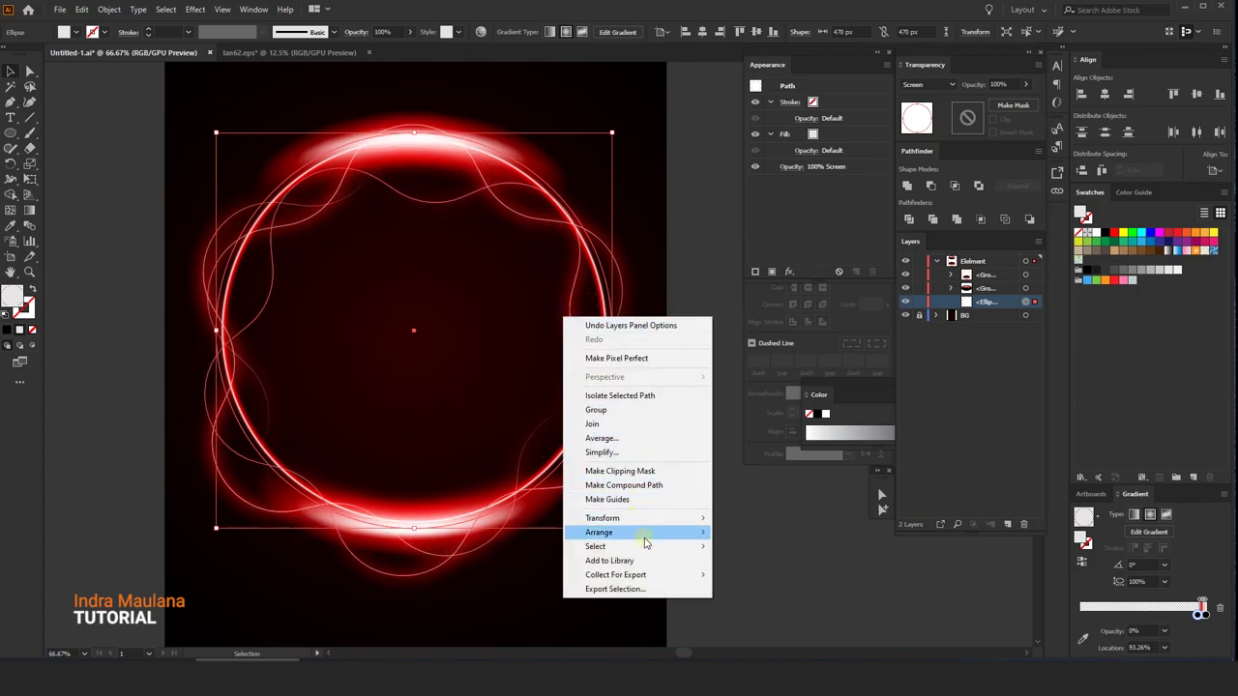
left_click(766, 531)
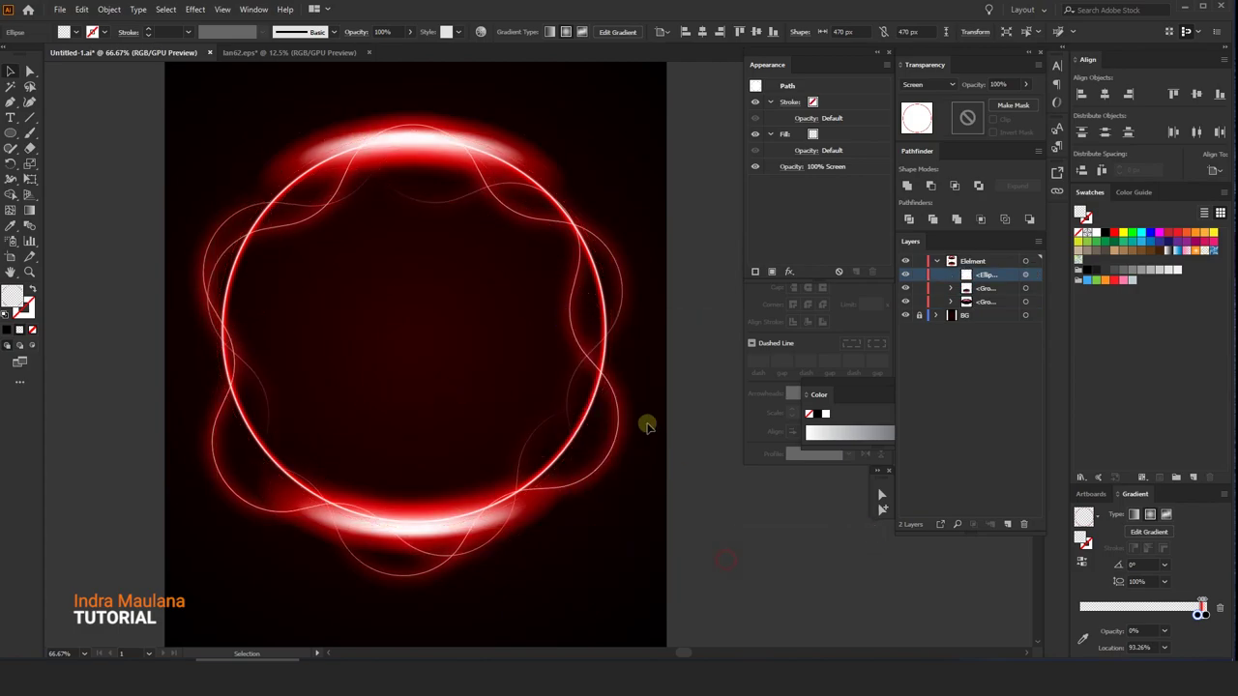
left_click(592, 390)
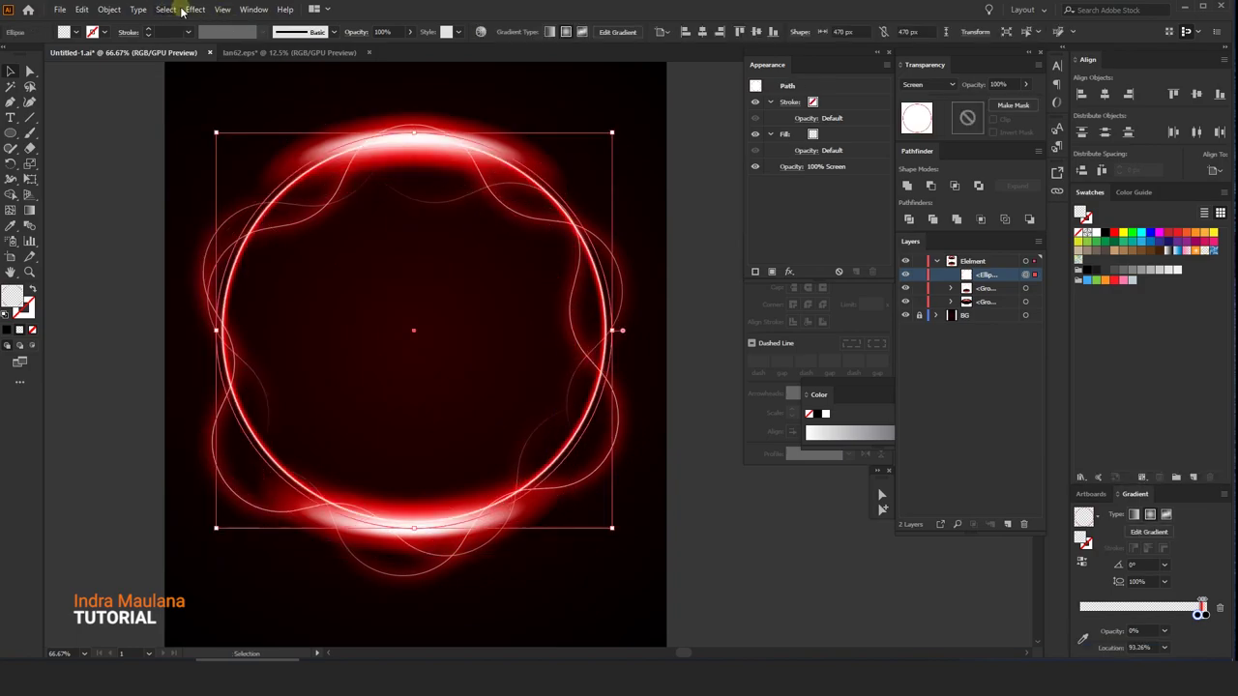
Copy the ring and paste the duplicate directly in front of it.
left_click(190, 9)
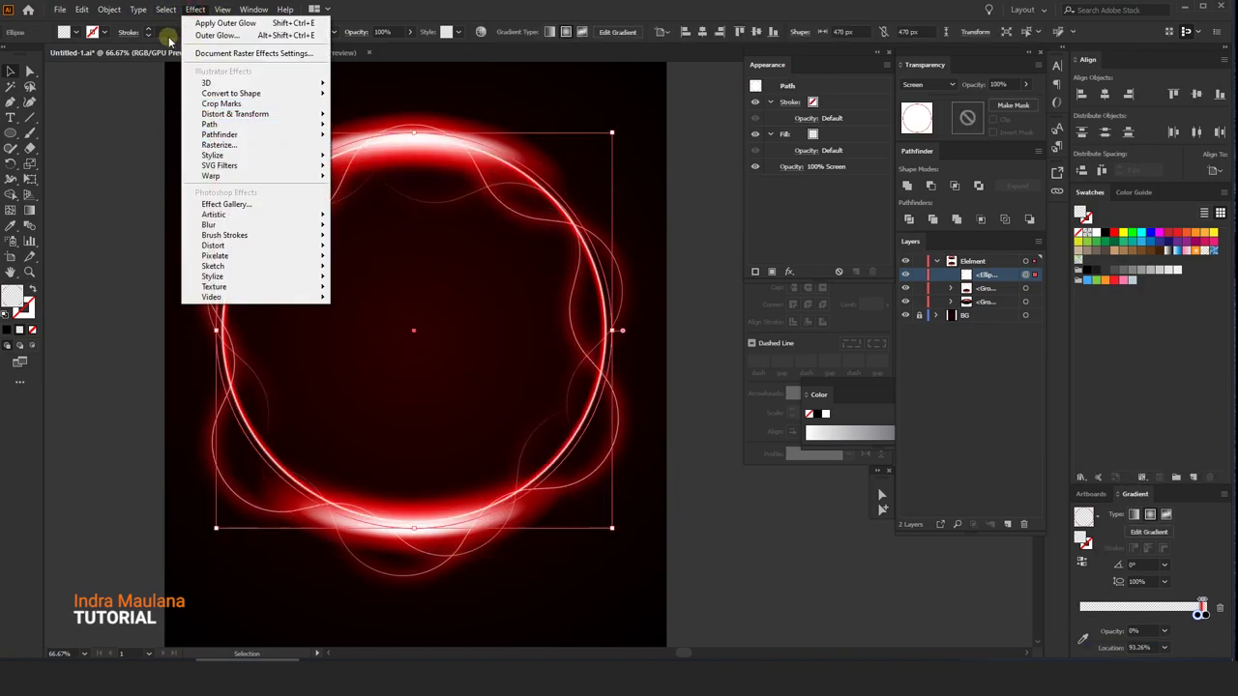
left_click(81, 10)
left_click(109, 10)
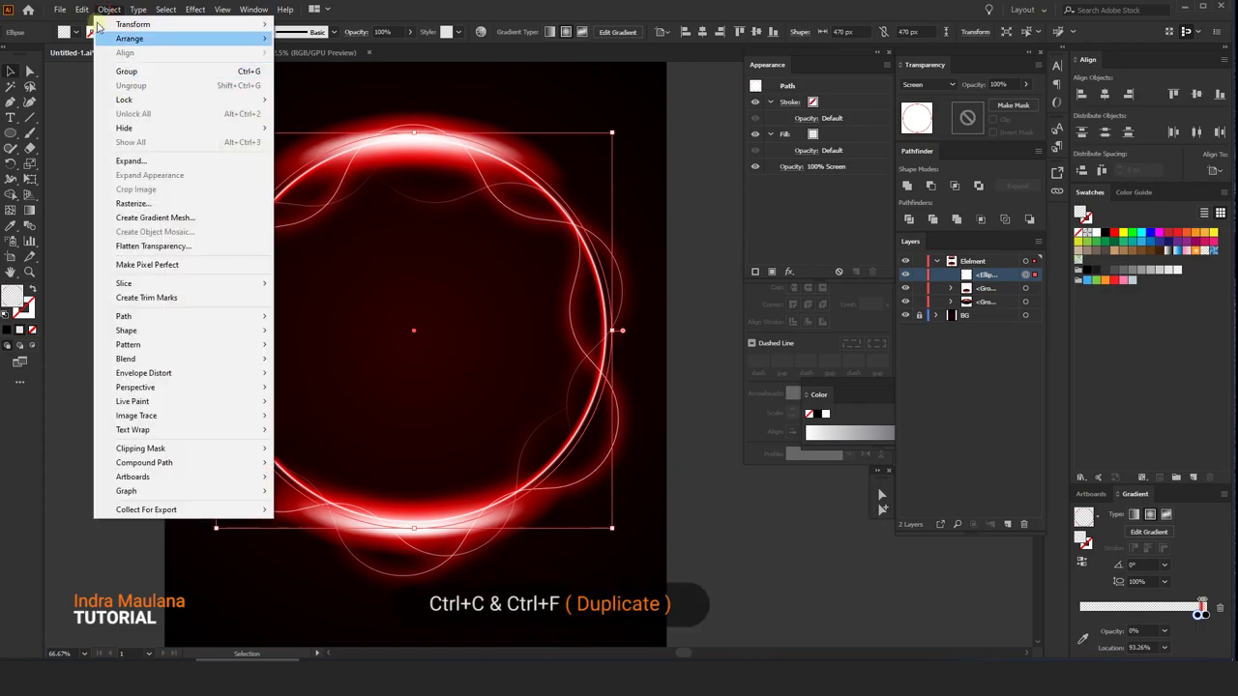
left_click(100, 71)
left_click(85, 10)
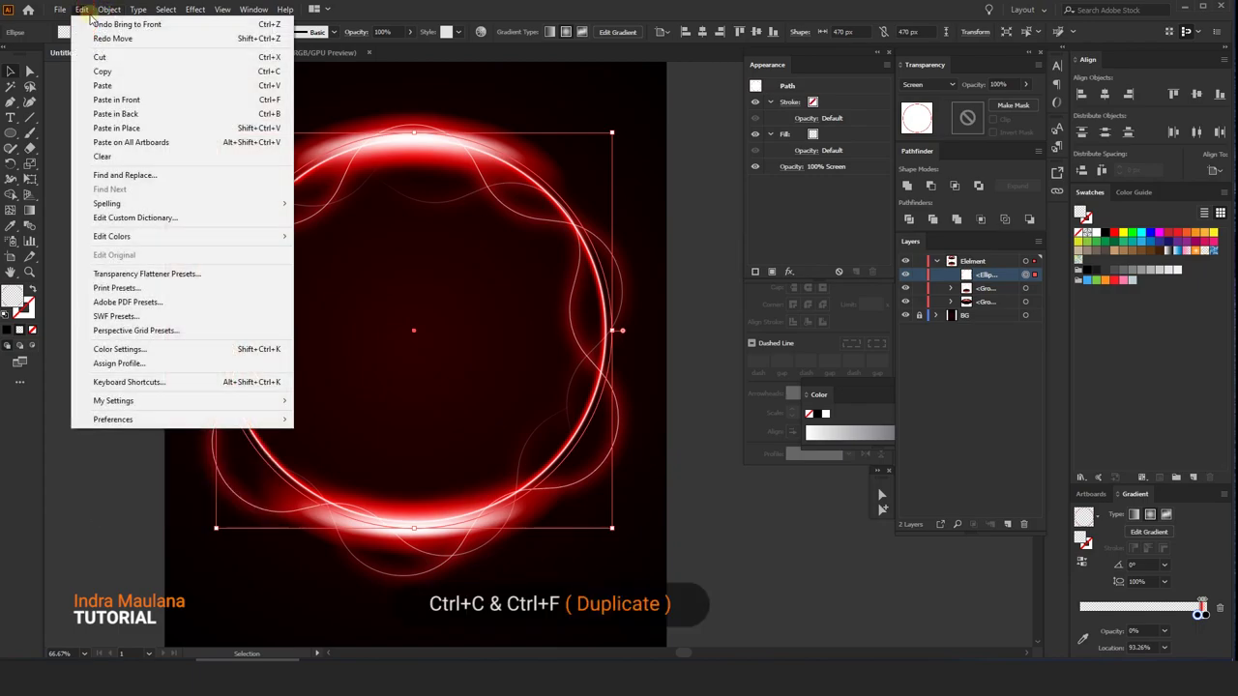
left_click(118, 100)
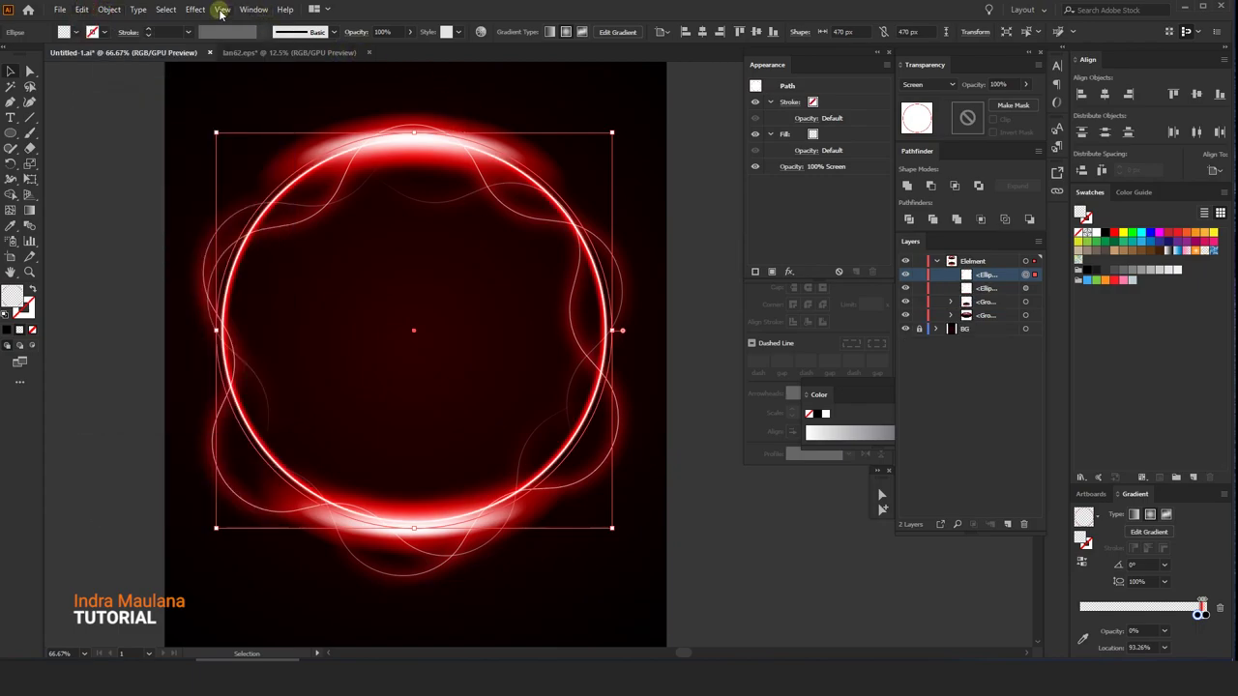
Scale the duplicate ring down slightly and apply a previewed Gaussian Blur with 4.4 px radius.
left_click_drag(611, 132, 597, 150)
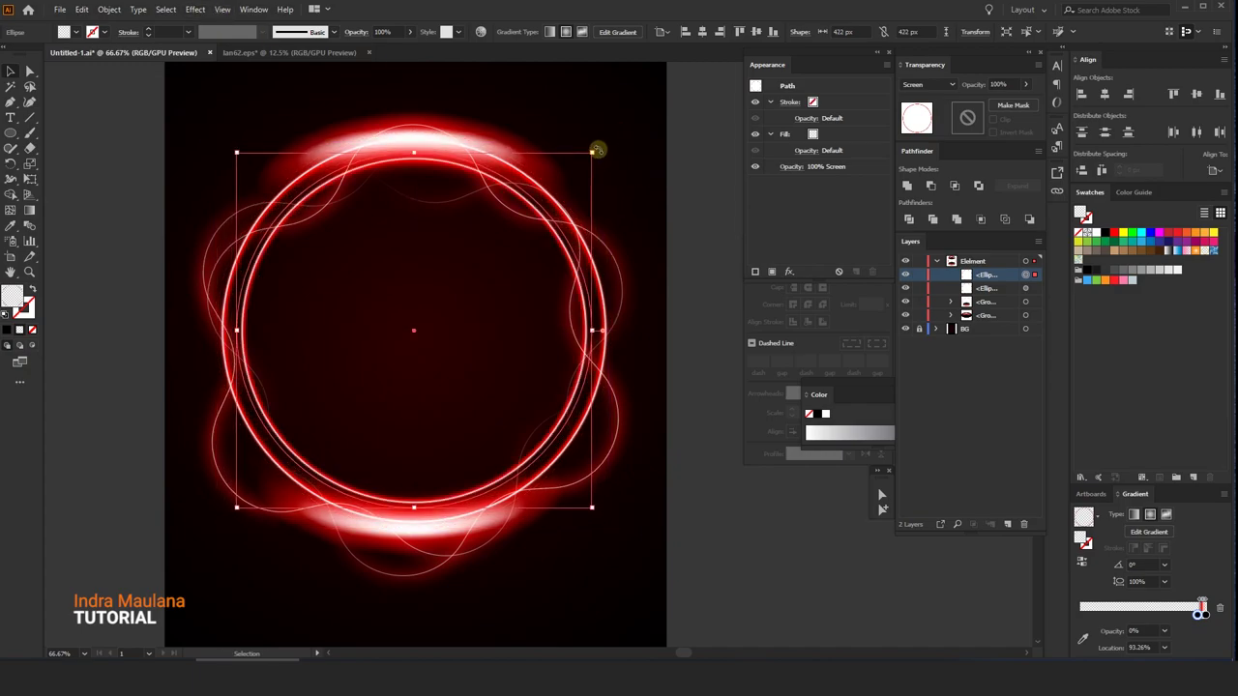
scroll(436, 174, "up", 1)
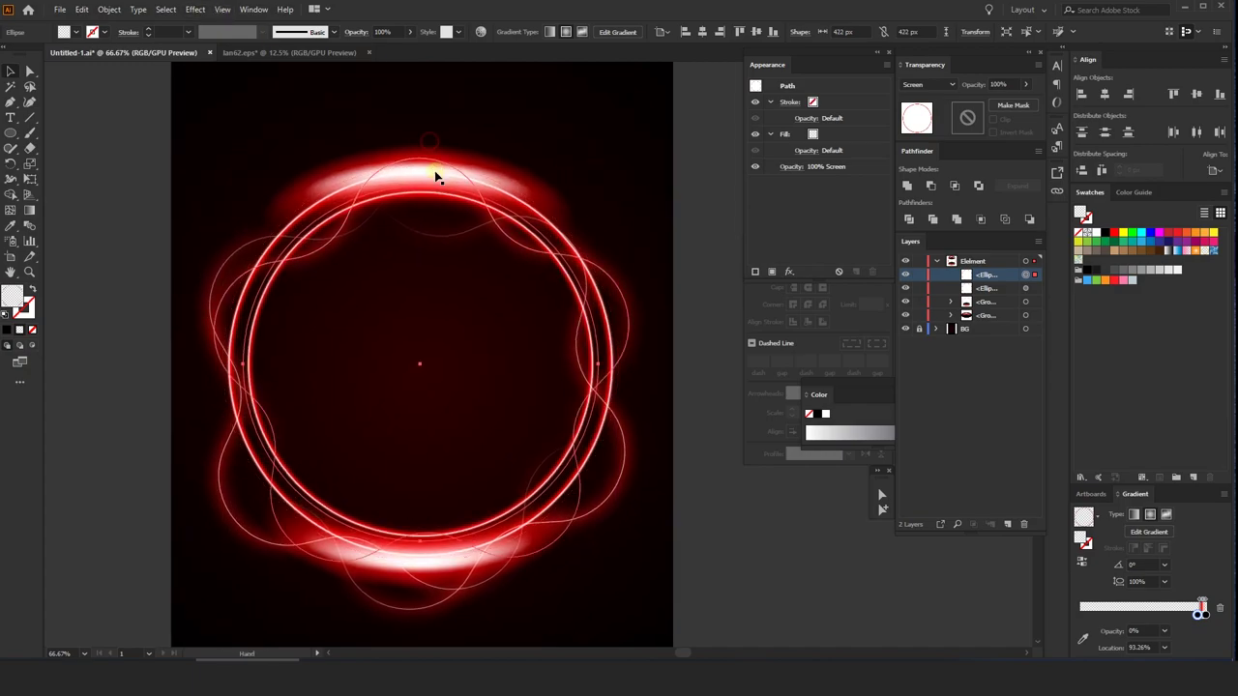
left_click(195, 9)
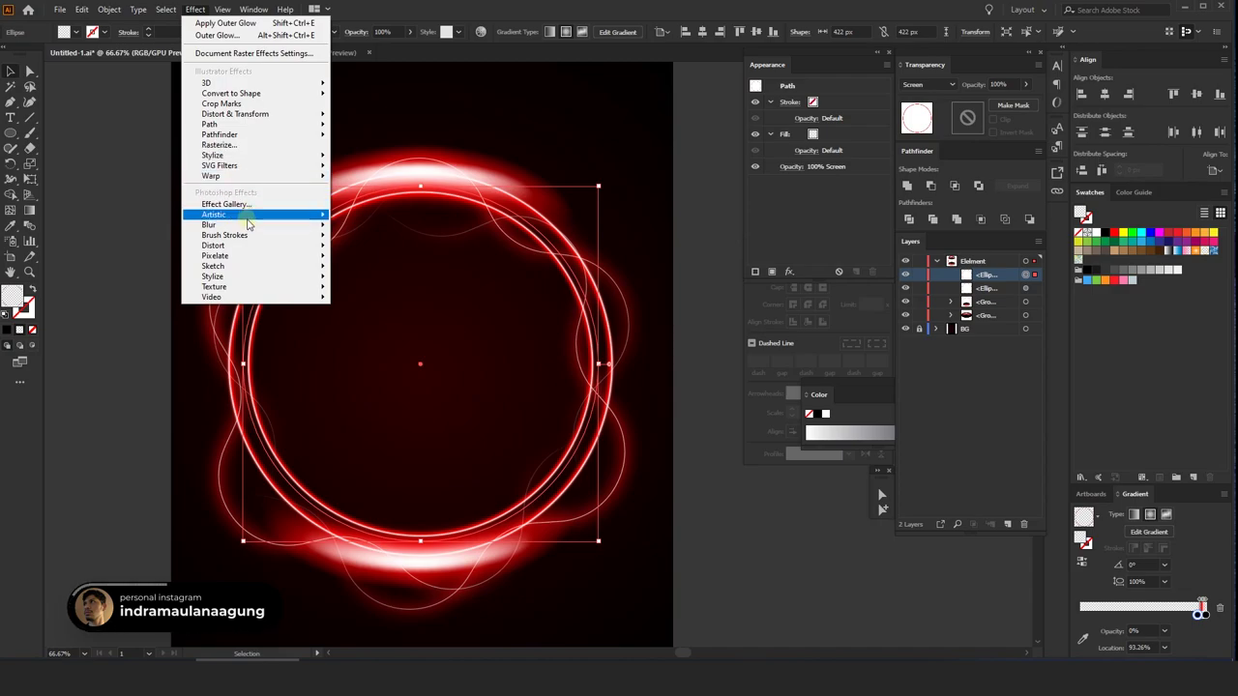
mouse_move(209, 225)
left_click(360, 226)
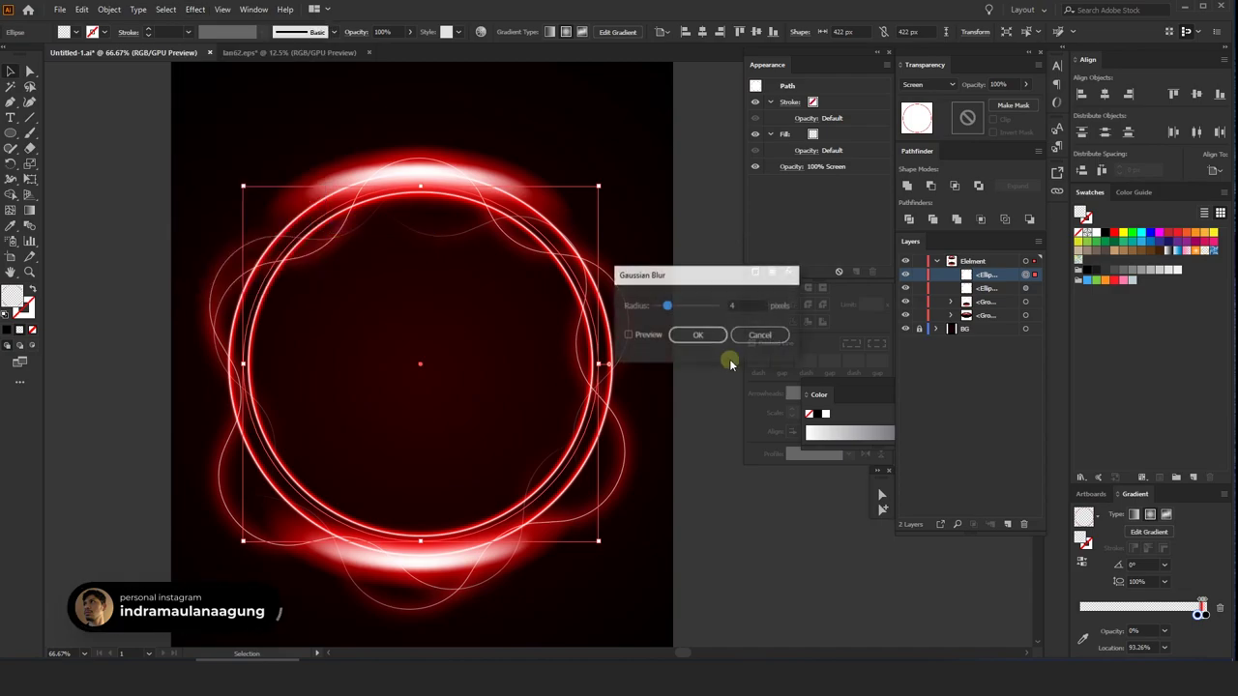
left_click(644, 335)
left_click_drag(668, 306, 668, 311)
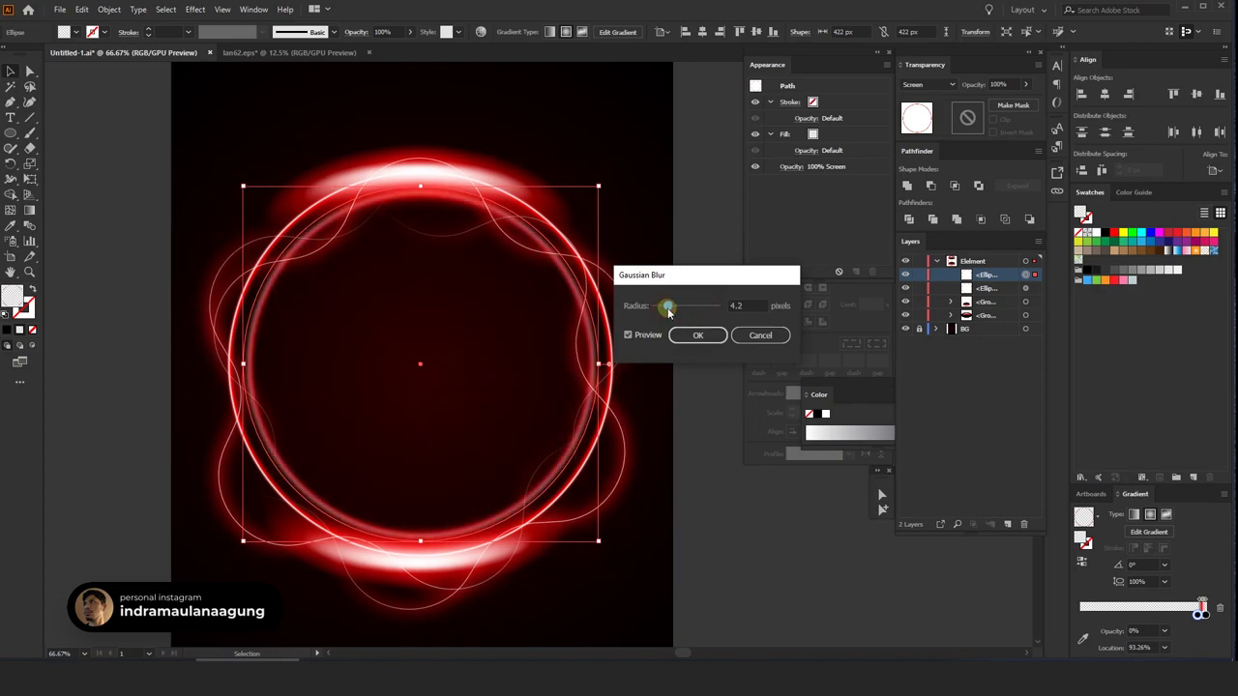
left_click_drag(667, 308, 668, 307)
left_click(690, 338)
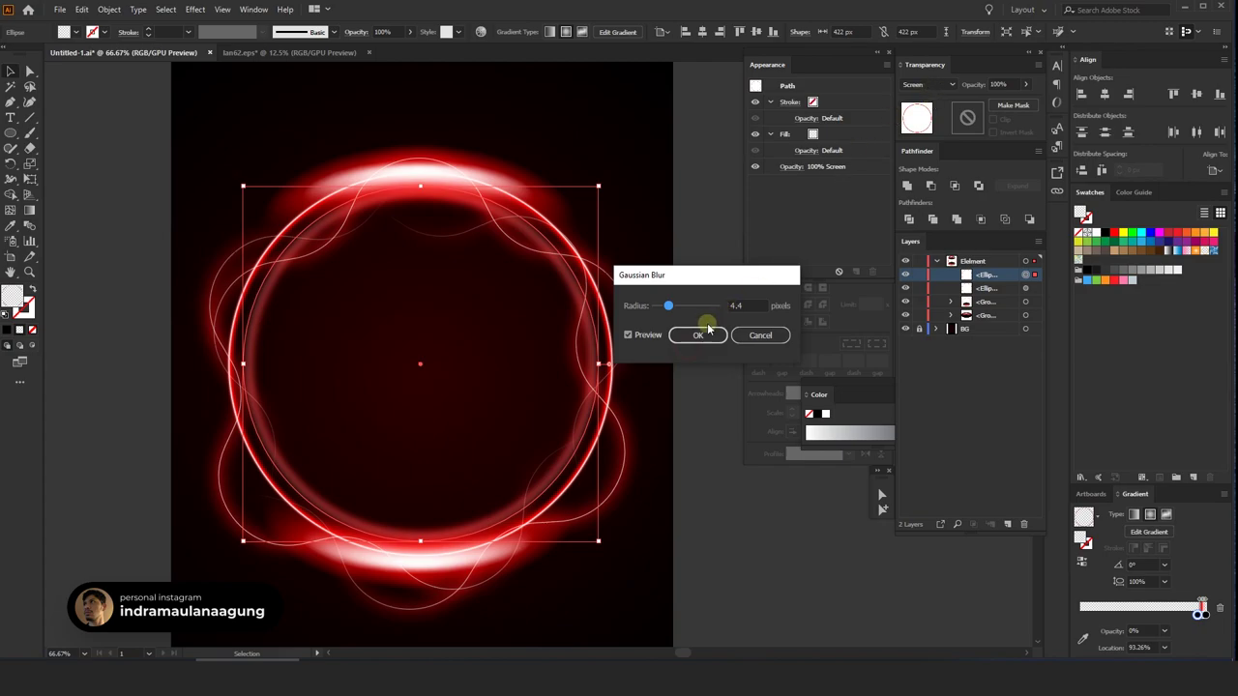
left_click(677, 226)
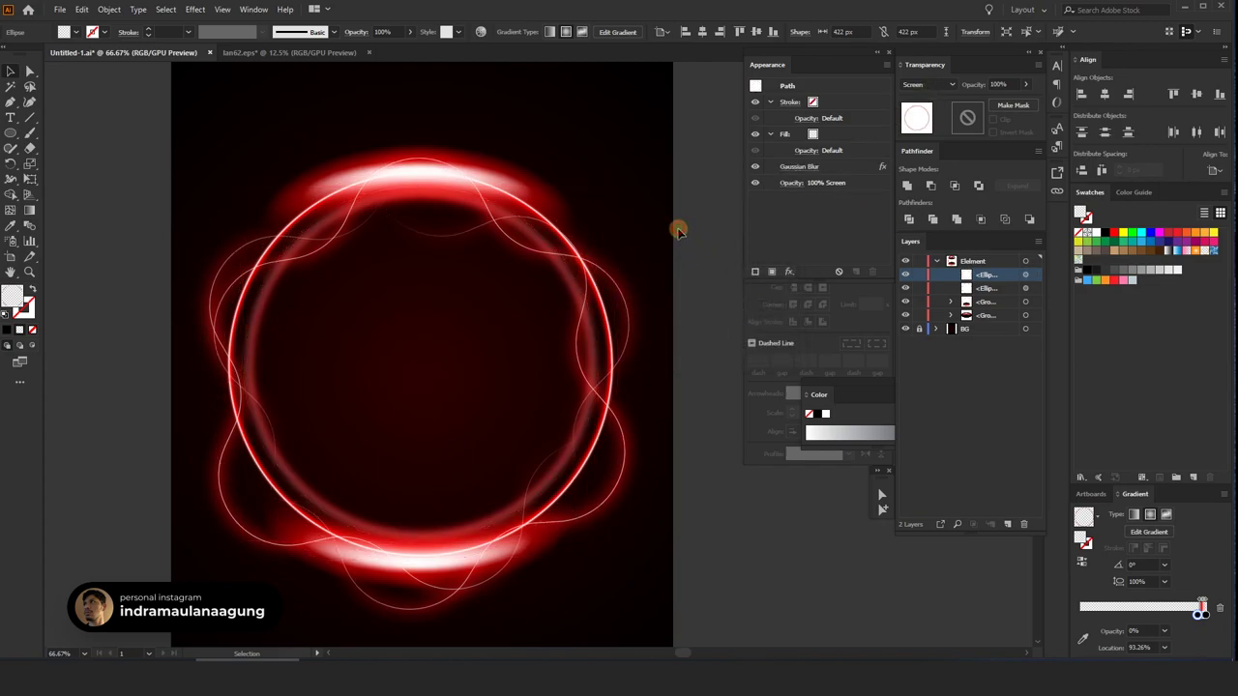
left_click(562, 445)
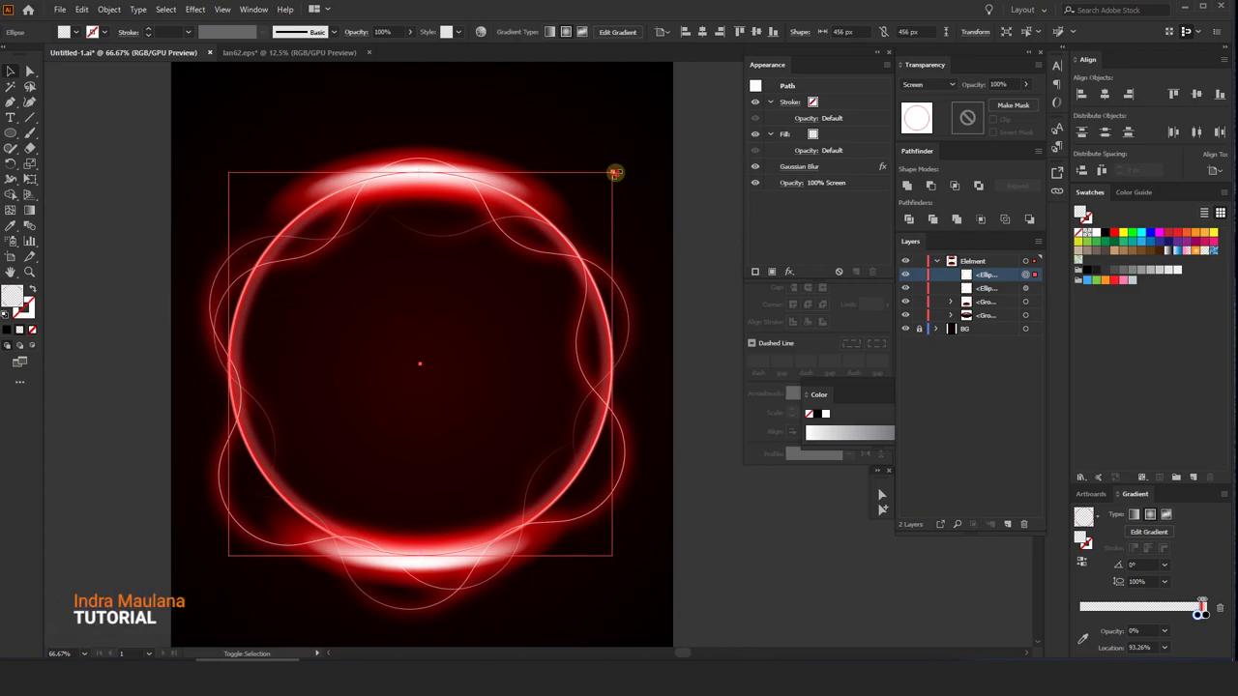
Enlarge the blurred ring slightly, then paste two copies of it in front.
left_click_drag(614, 172, 621, 166)
left_click(658, 215)
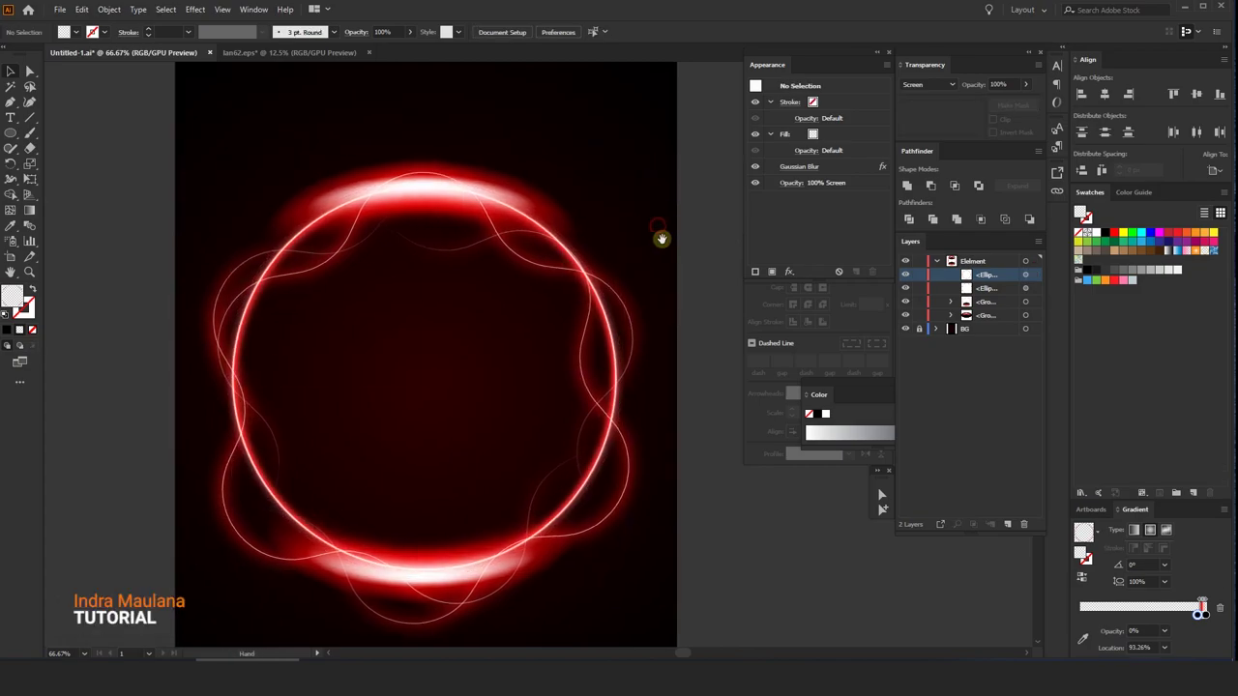
left_click(600, 308)
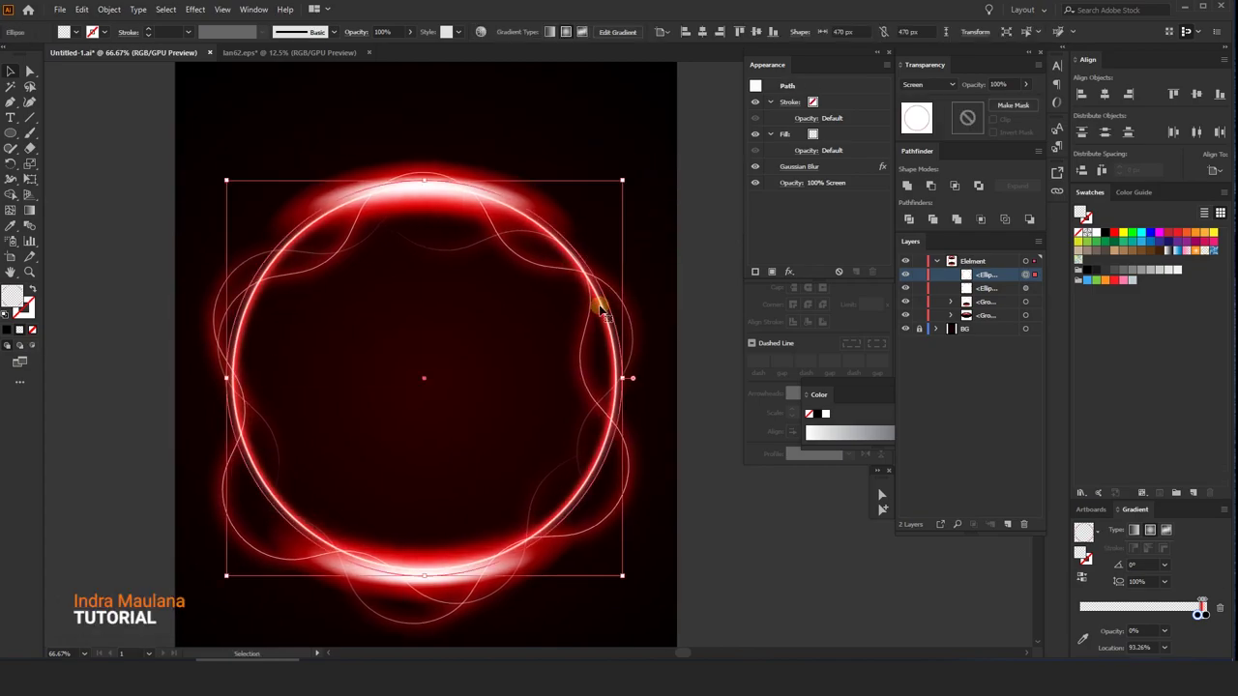
left_click(83, 11)
left_click(103, 72)
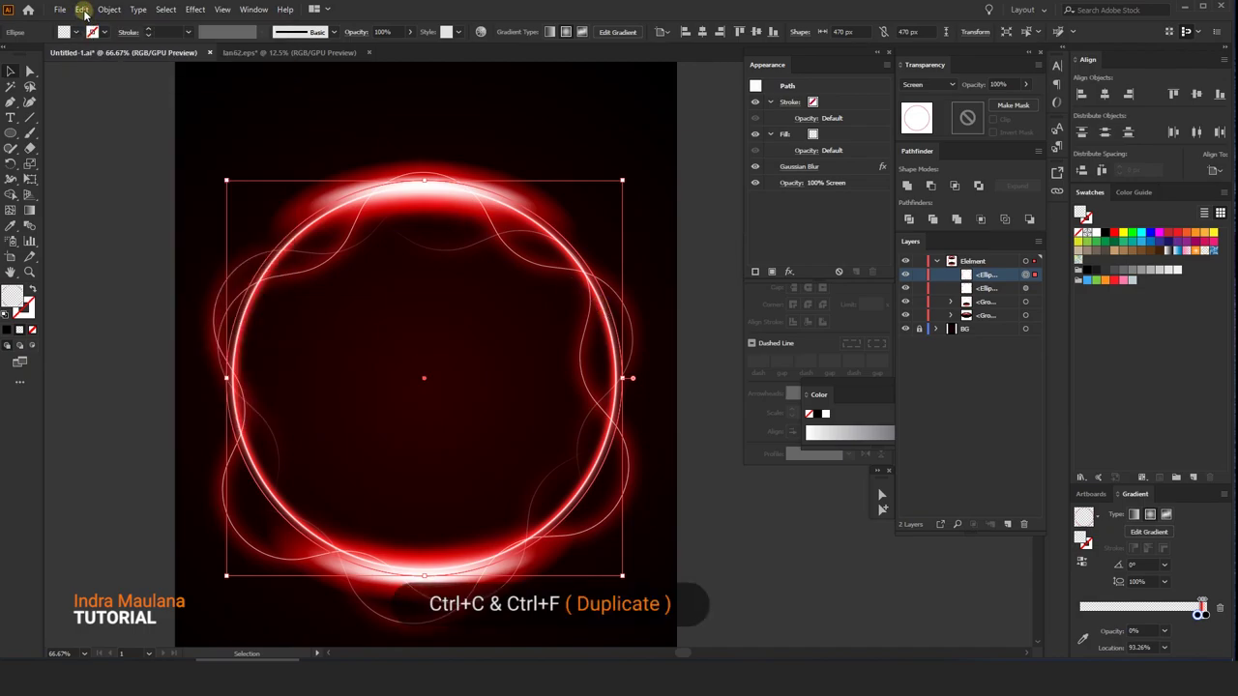
left_click(83, 10)
left_click(116, 100)
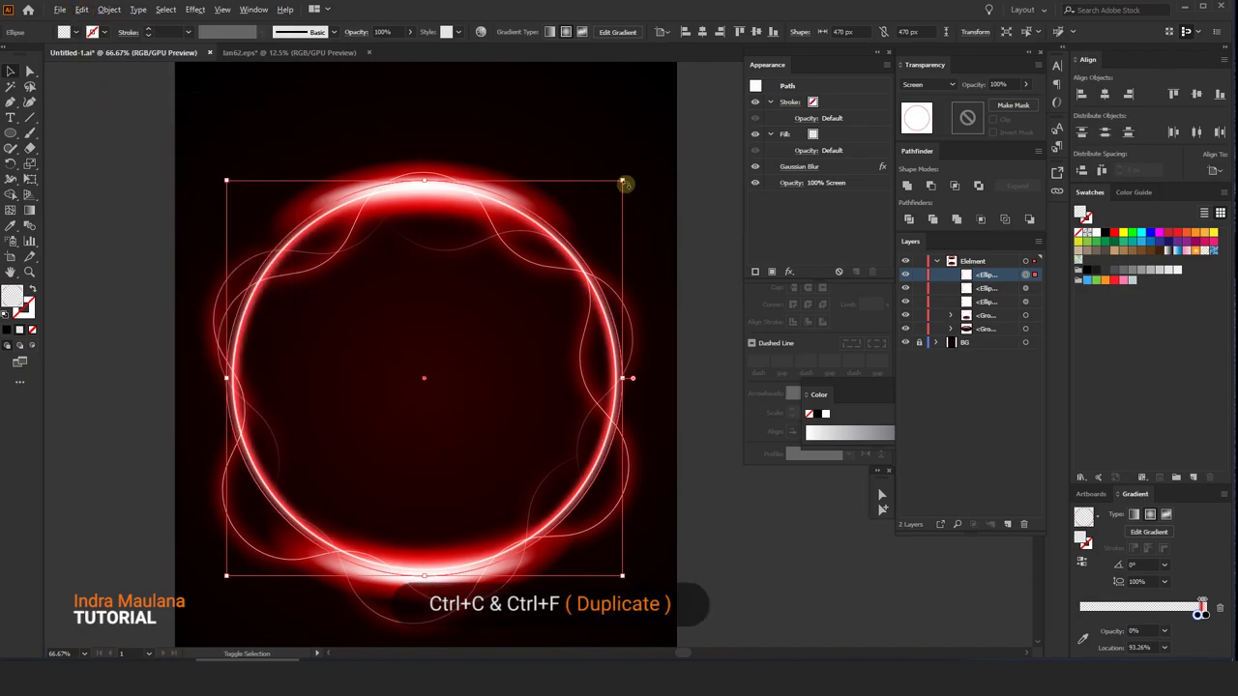
left_click(81, 10)
left_click(103, 71)
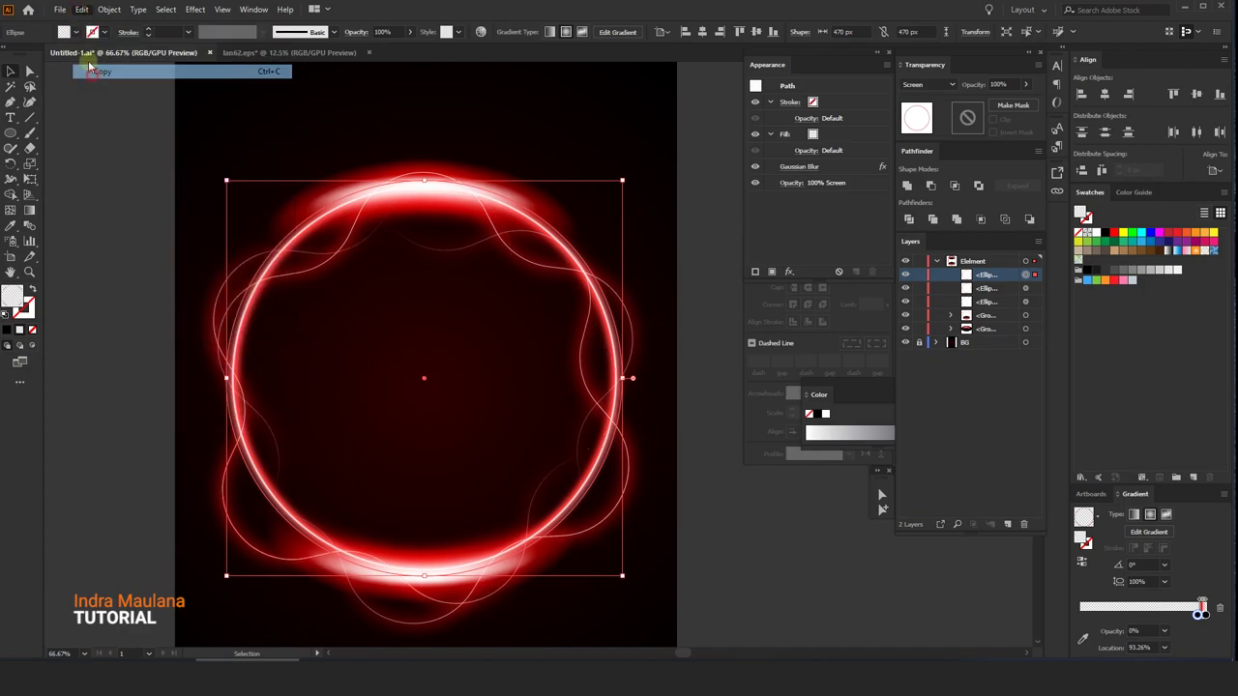
left_click(82, 10)
left_click(107, 99)
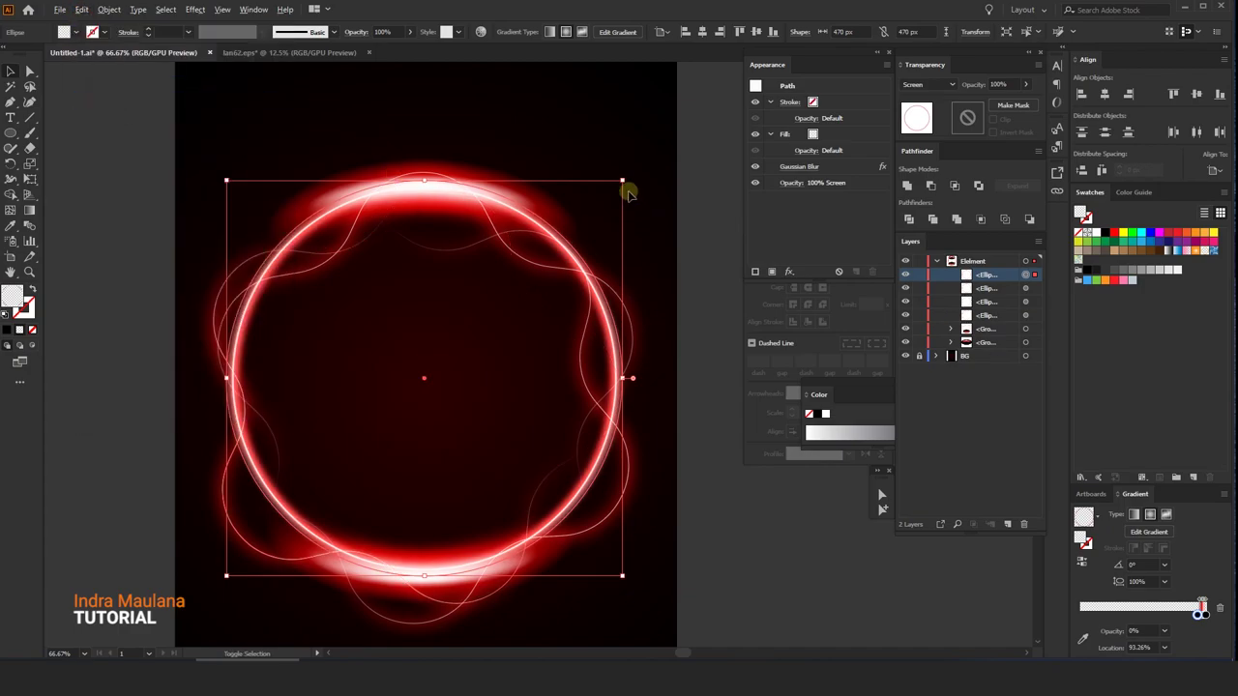
Remove the top copy's Gaussian Blur and resize it into a sharp inner ring of about 412 px.
left_click_drag(622, 178, 597, 211)
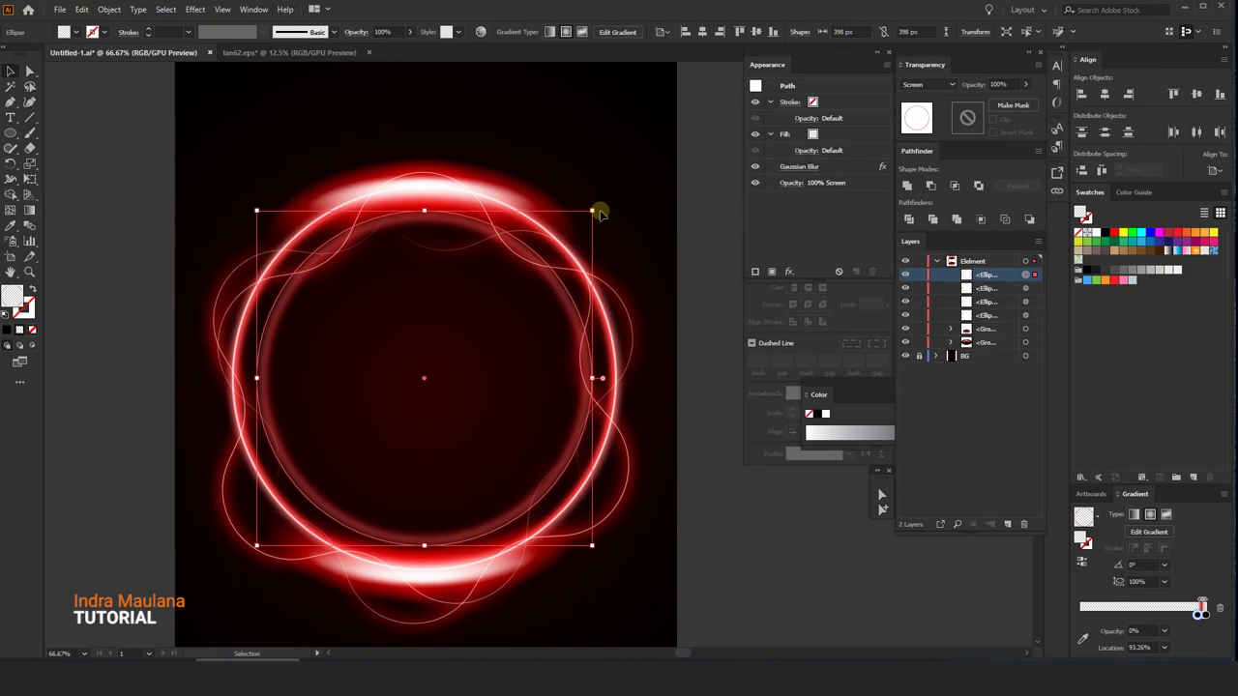
left_click(837, 169)
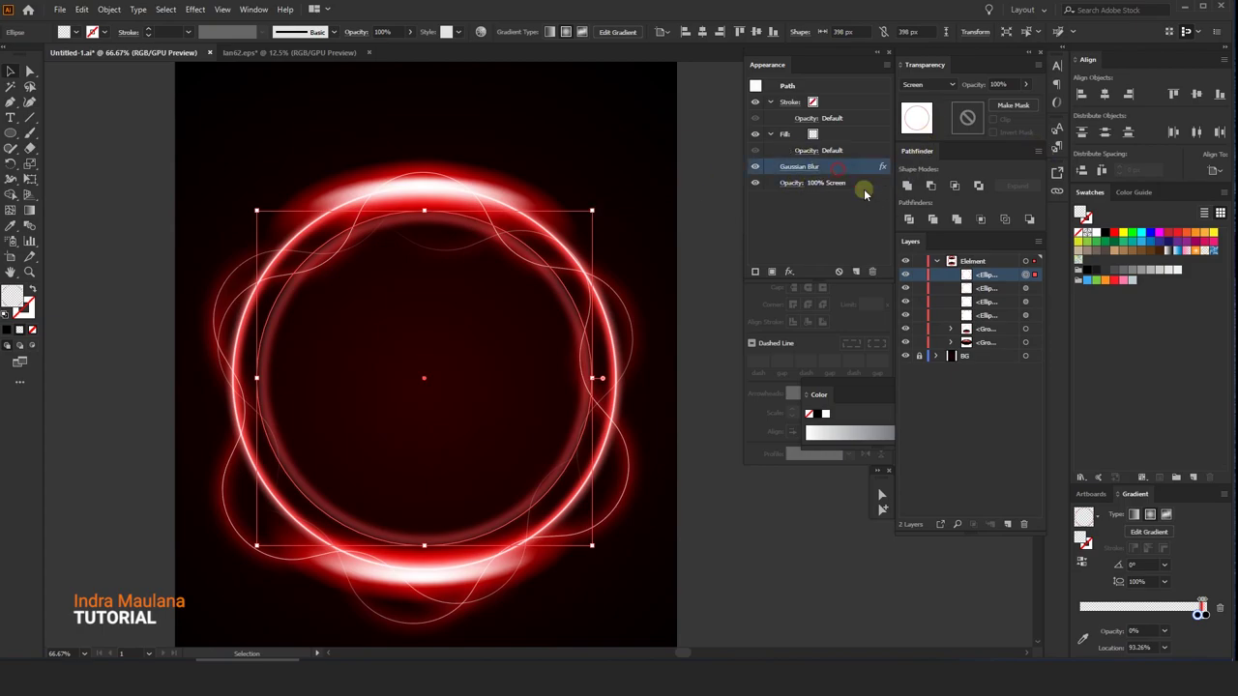
left_click(871, 272)
left_click_drag(592, 209, 599, 198)
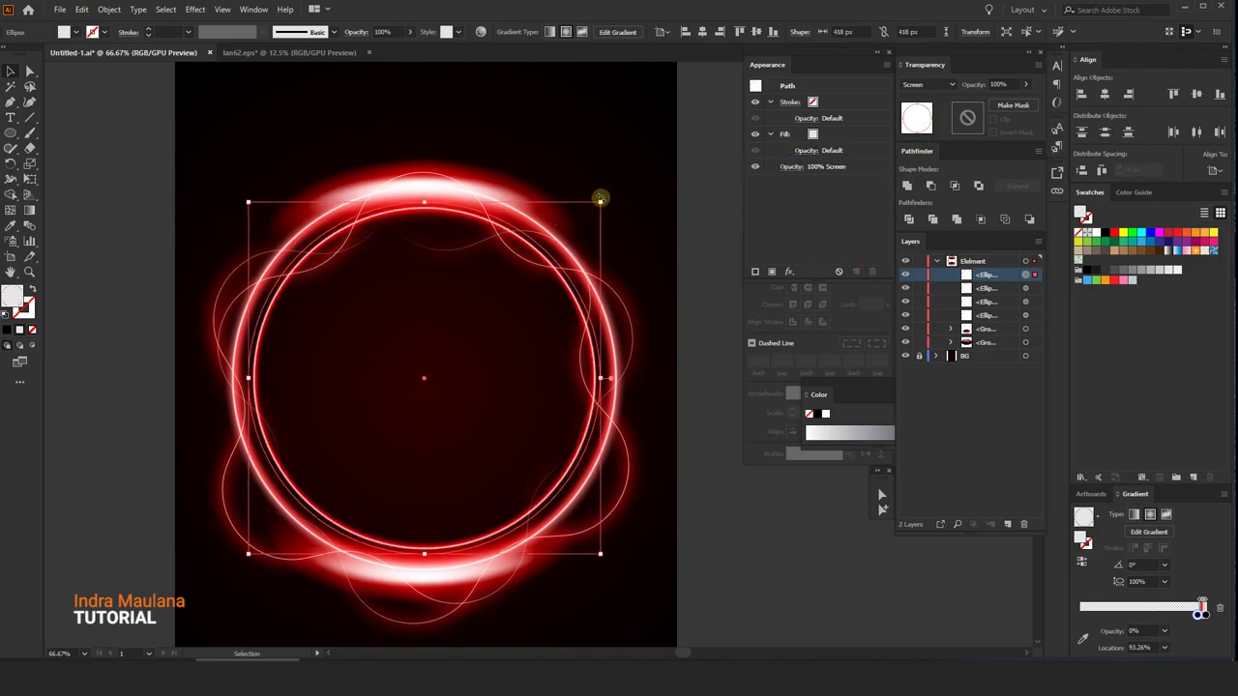
left_click(603, 165)
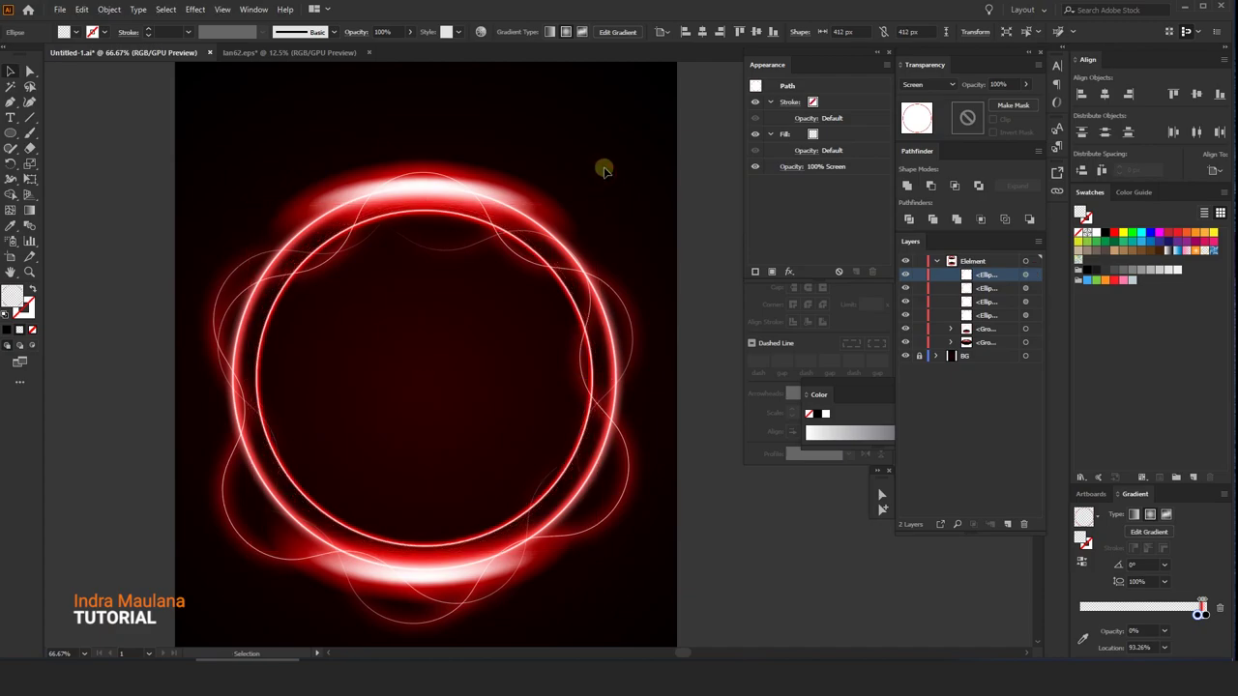
key("ctrl+minus")
Select all the ring shapes, drag a duplicate to the left, and group it.
left_click_drag(590, 137, 588, 129)
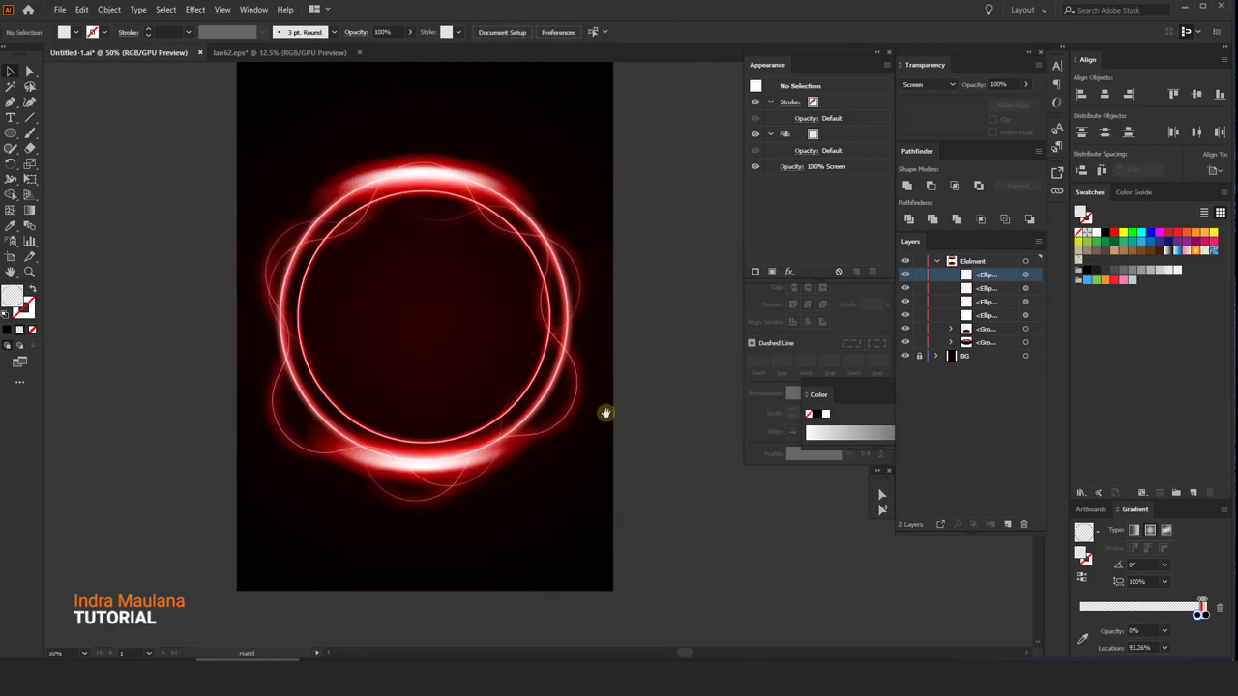
left_click_drag(605, 413, 586, 411)
left_click_drag(247, 259, 155, 132)
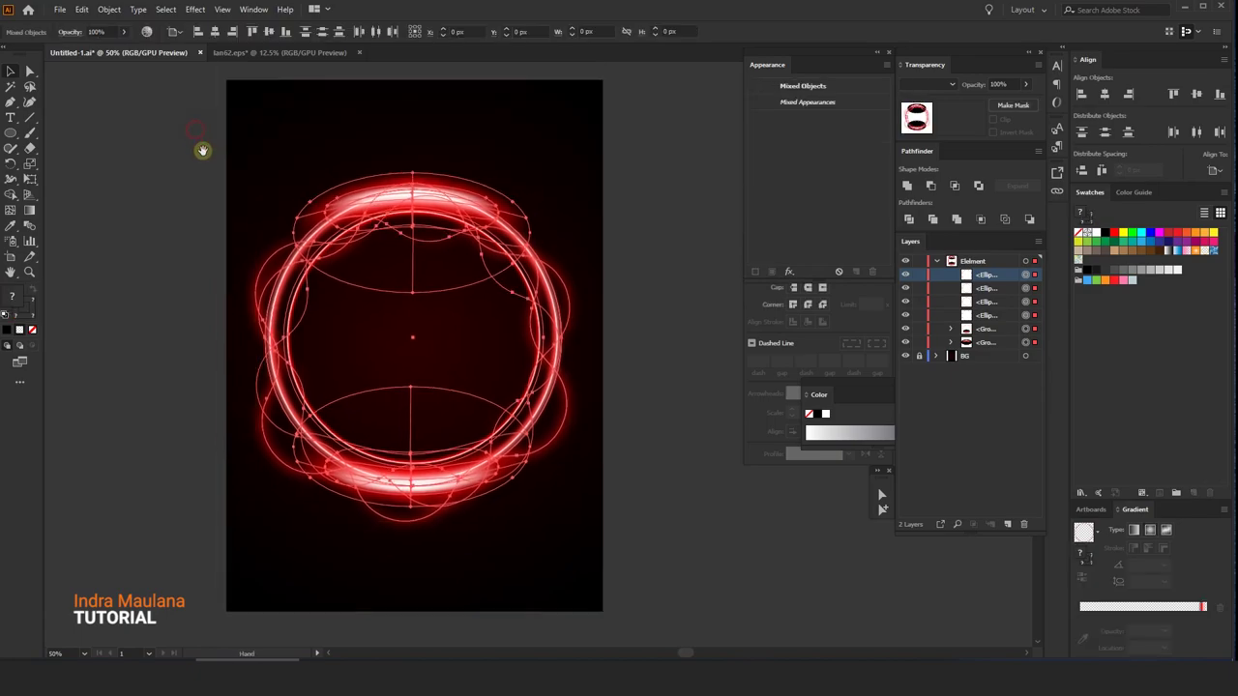
scroll(550, 281, "down", 3)
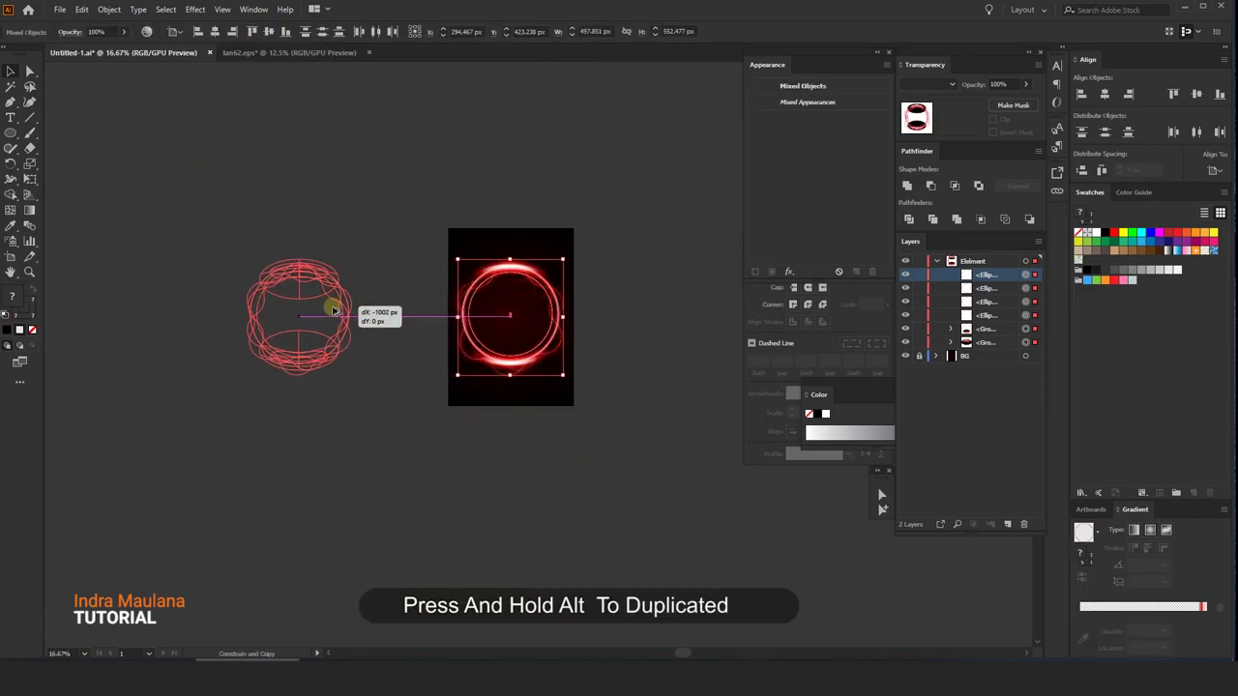
left_click_drag(549, 280, 333, 300)
right_click(288, 281)
left_click(311, 377)
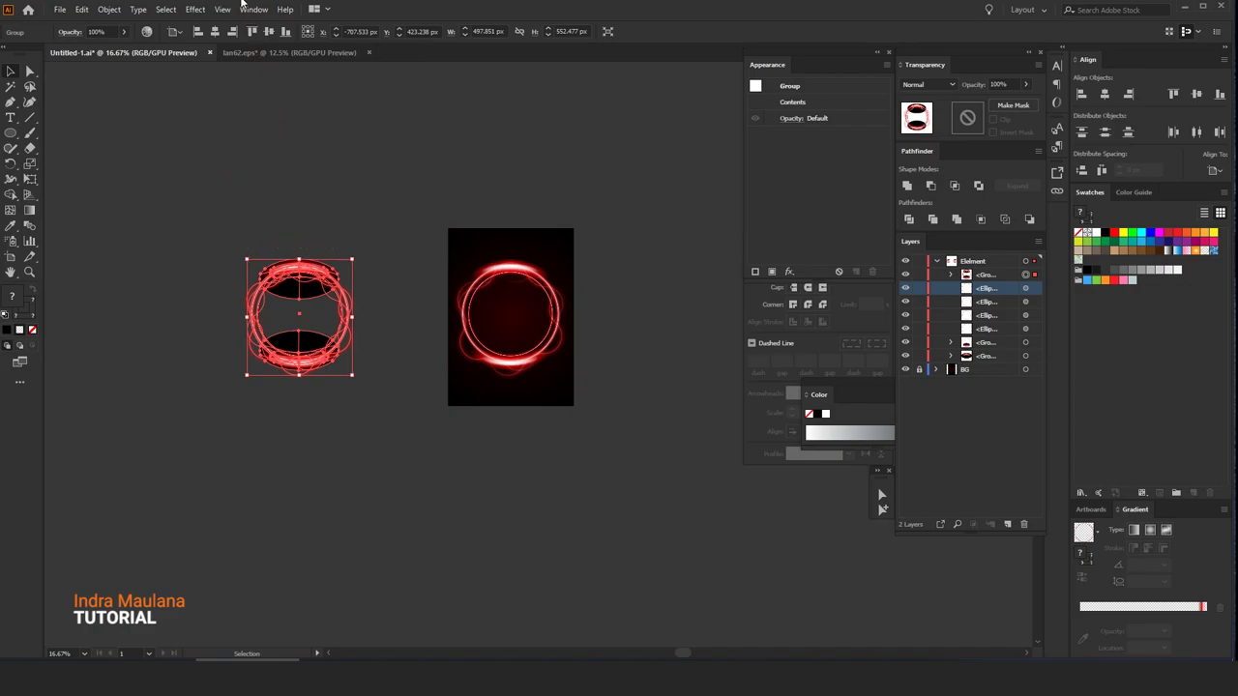
Centre the duplicate group on the artboard, enlarge it to about 767 × 851 px, and rotate it.
left_click(214, 31)
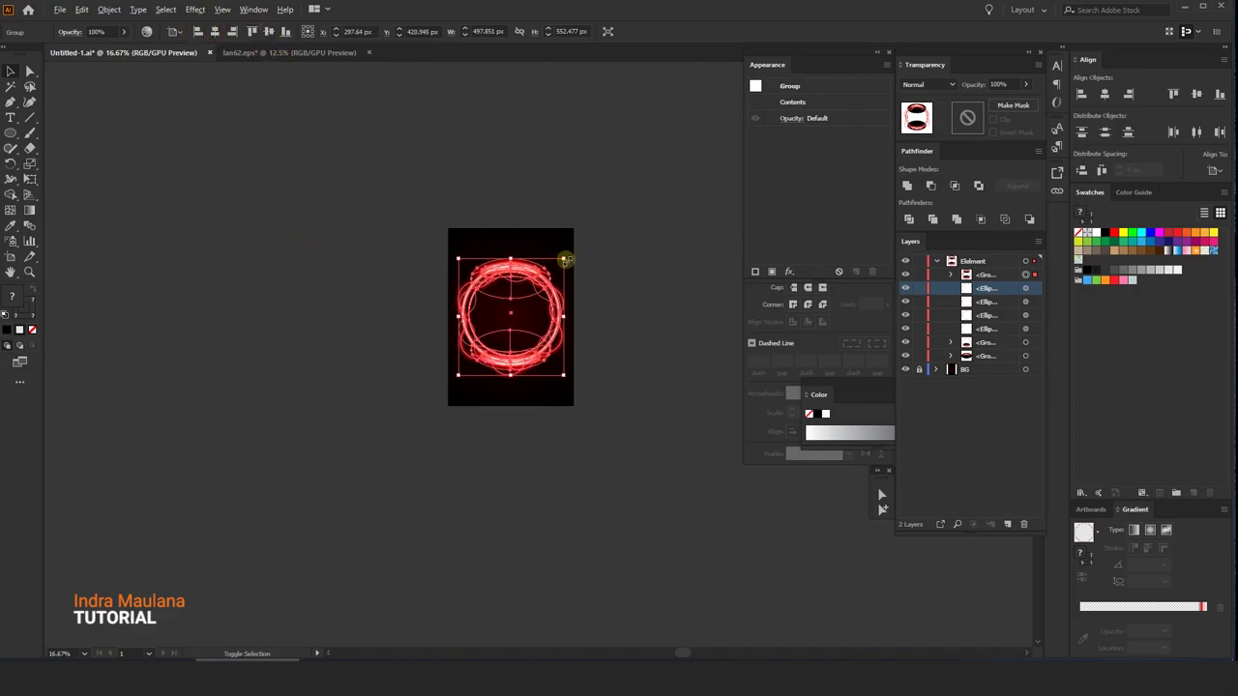
mouse_move(565, 259)
left_mouse_down()
mouse_move(607, 205)
mouse_move(589, 253)
mouse_move(599, 243)
left_mouse_up()
left_click(598, 174)
scroll(598, 174, "up", 1)
left_click(570, 243)
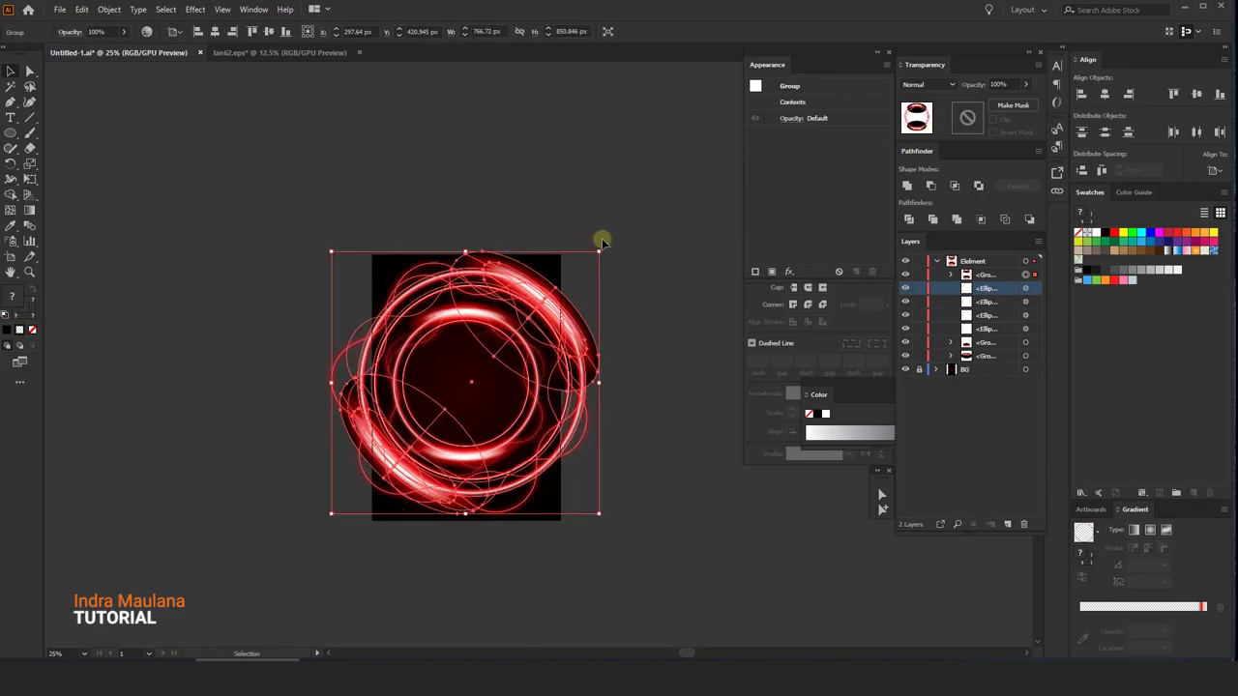
left_click(597, 235)
scroll(596, 235, "up", 2)
left_click_drag(556, 190, 602, 107)
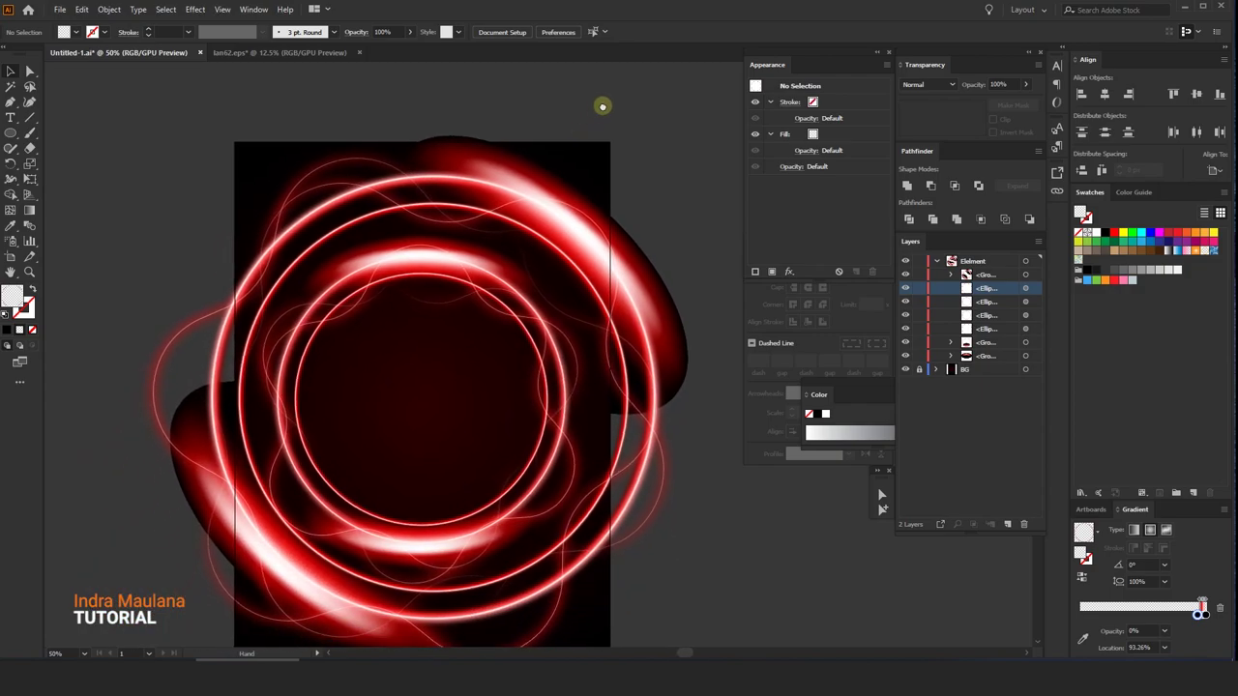
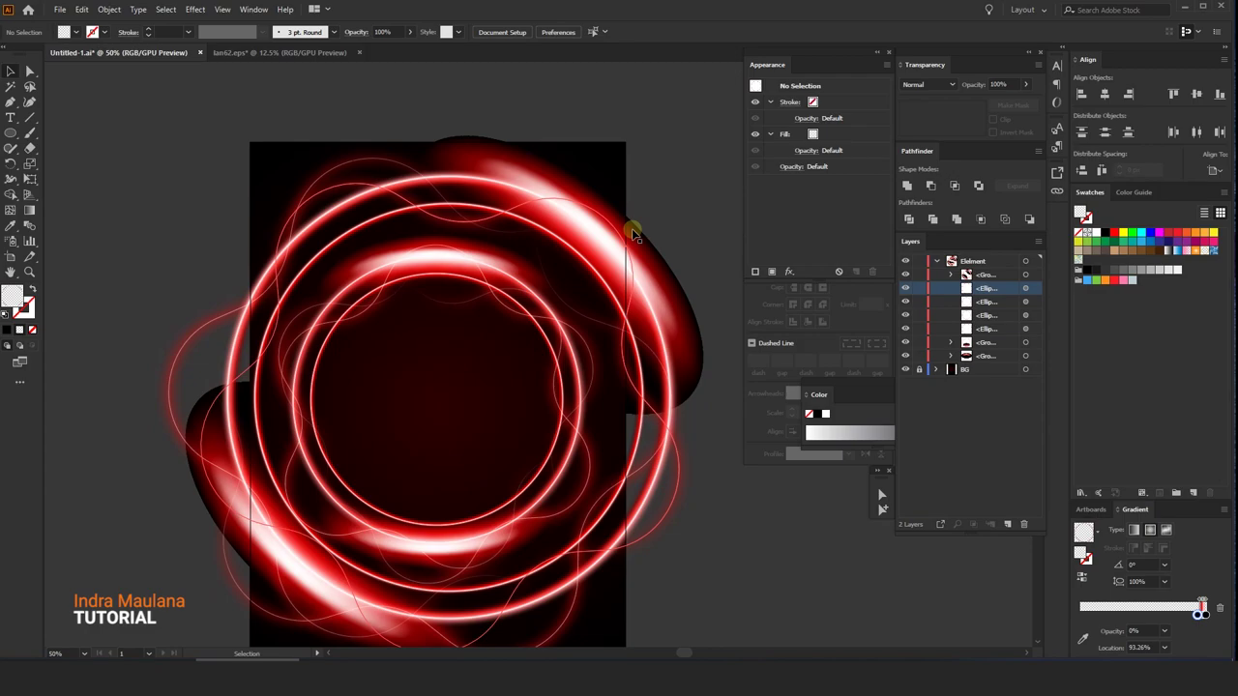
Collapse the Element layer and draw a 595×842 rectangle covering the whole artboard.
left_click(632, 229)
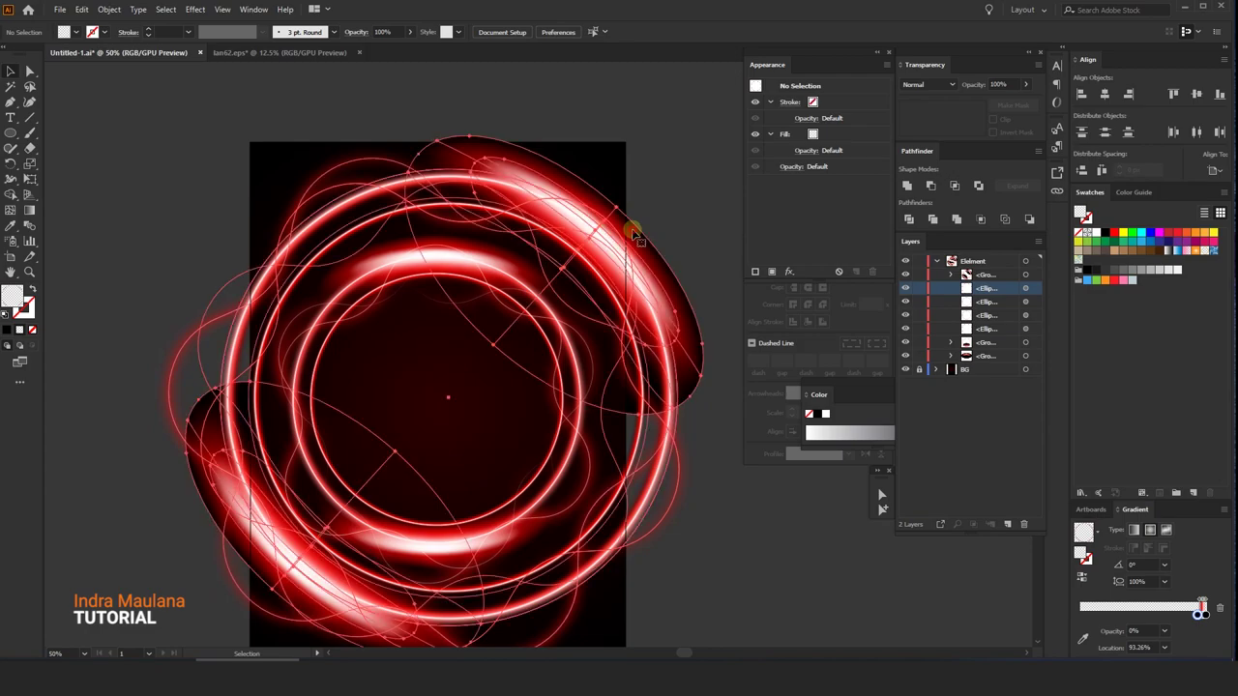
left_click(936, 262)
left_click(726, 218)
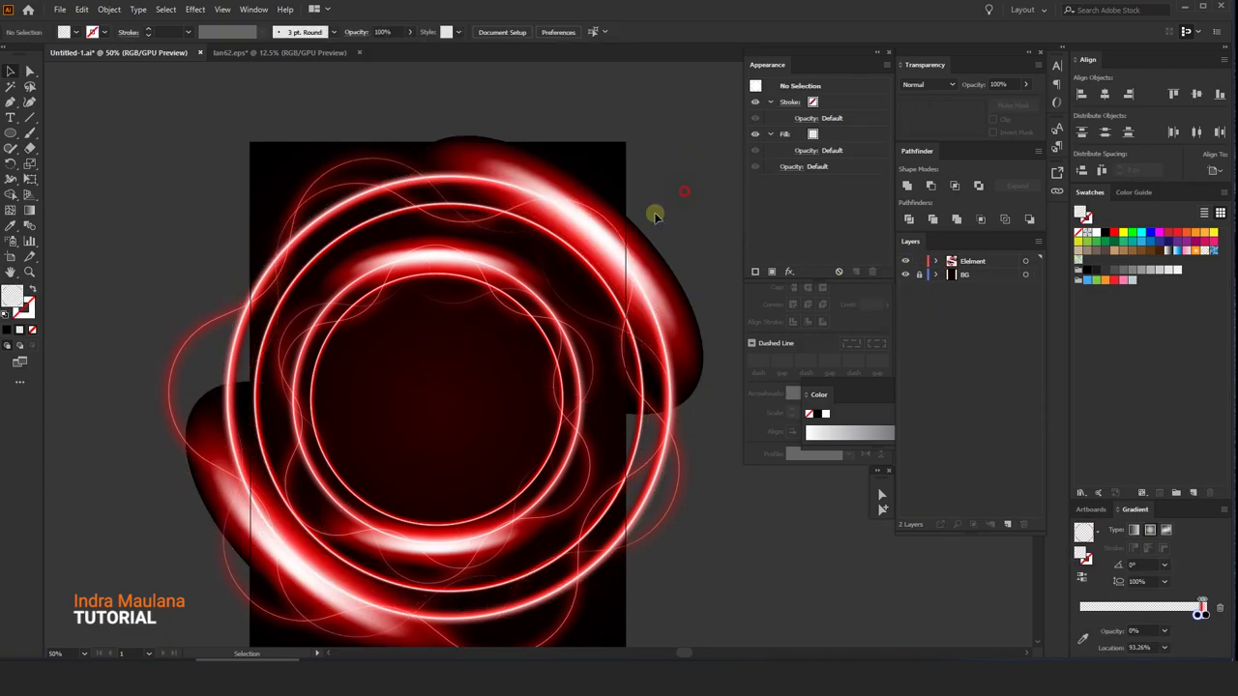
scroll(655, 207, "down", 1)
left_click_drag(16, 140, 97, 133)
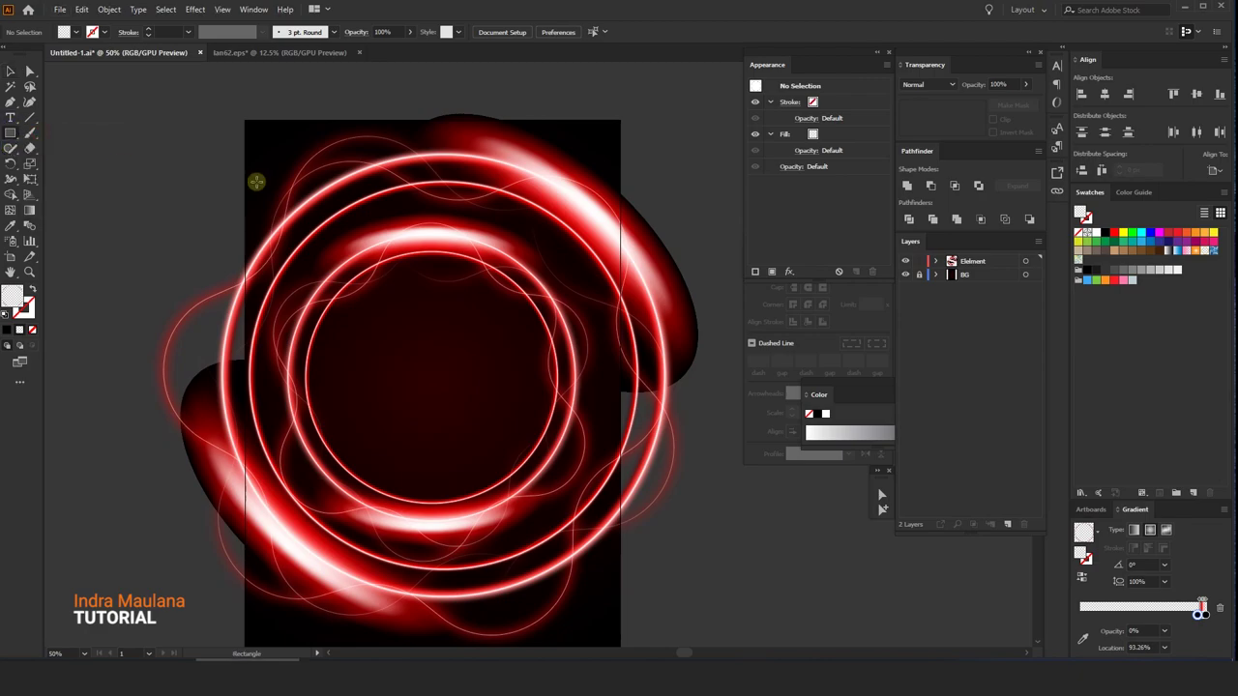
scroll(254, 174, "down", 1)
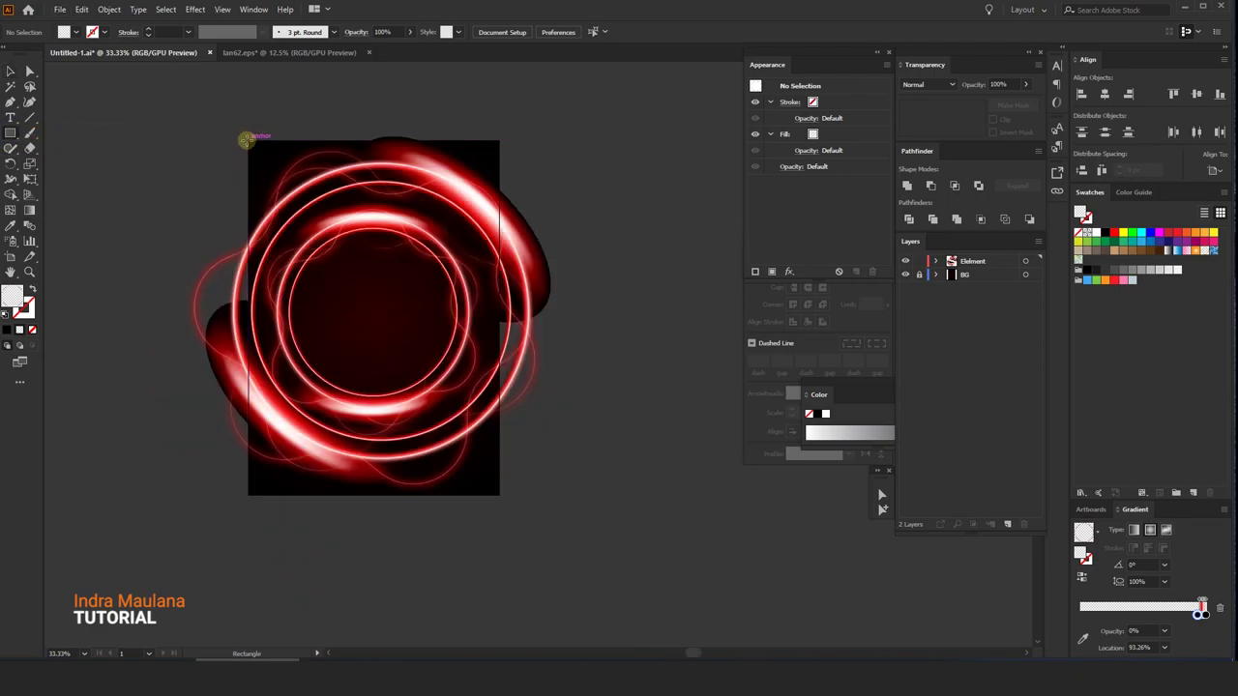
left_click_drag(247, 140, 499, 494)
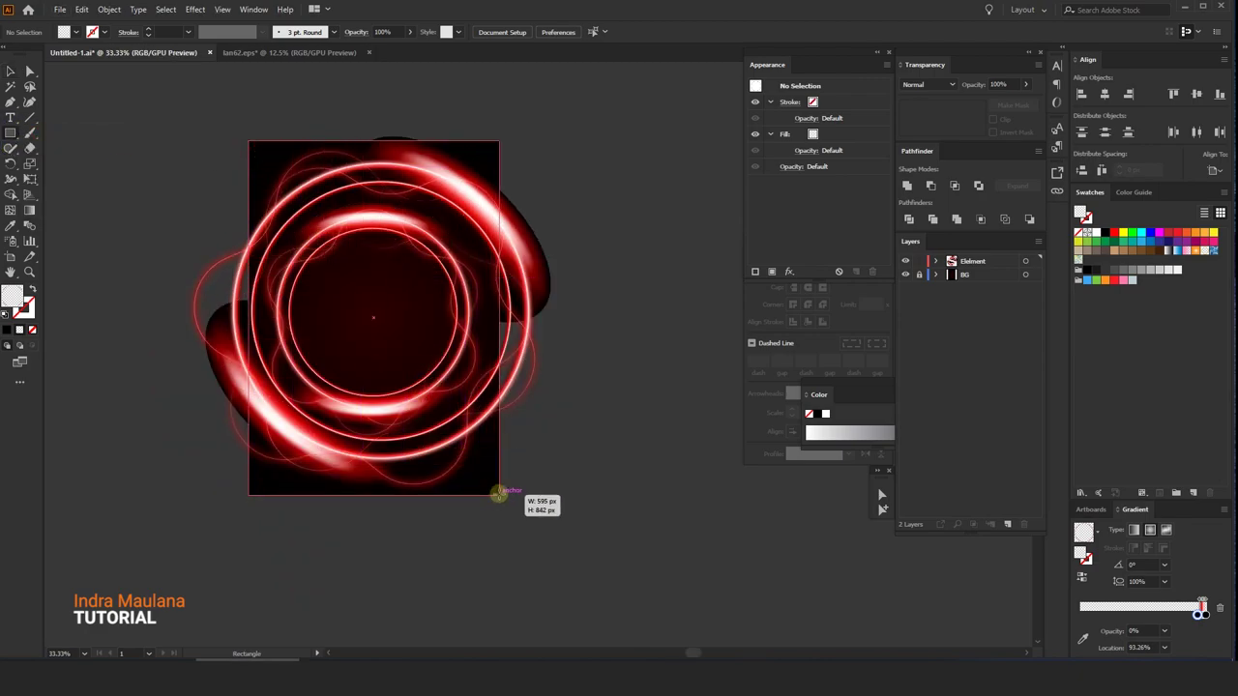
Select all Element layer artwork and clip it with the artboard rectangle as a mask.
key("v")
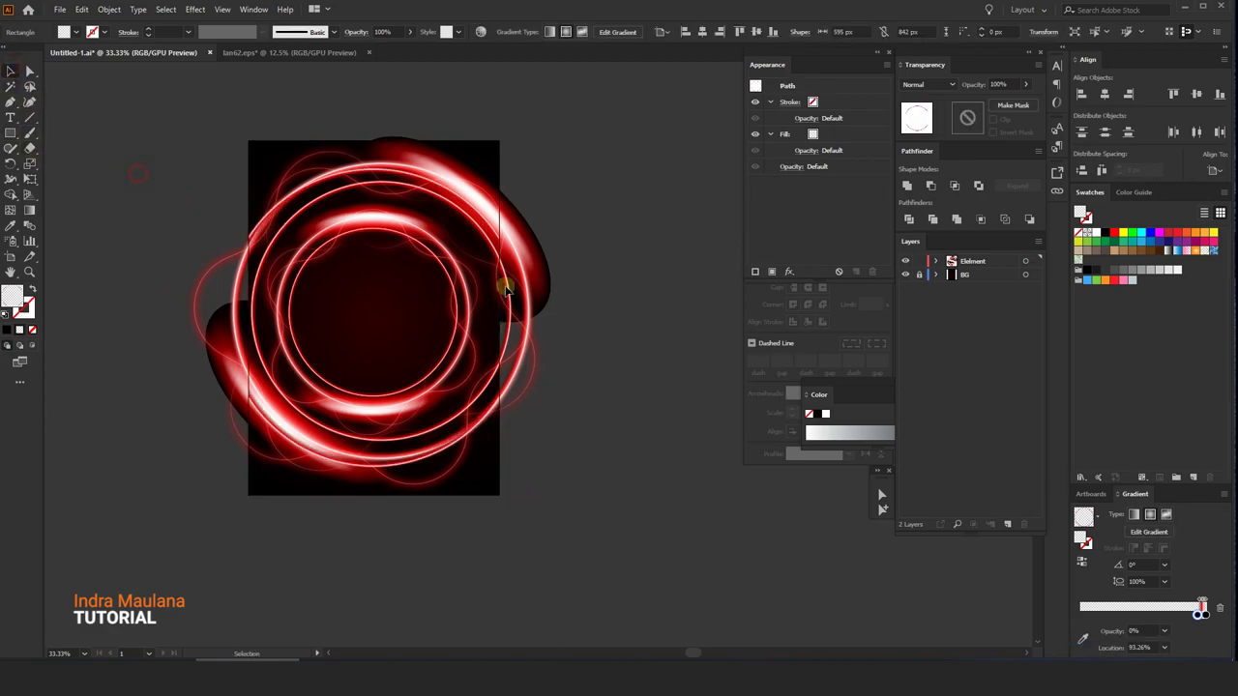
key("ctrl+shift+a")
left_click(1027, 261)
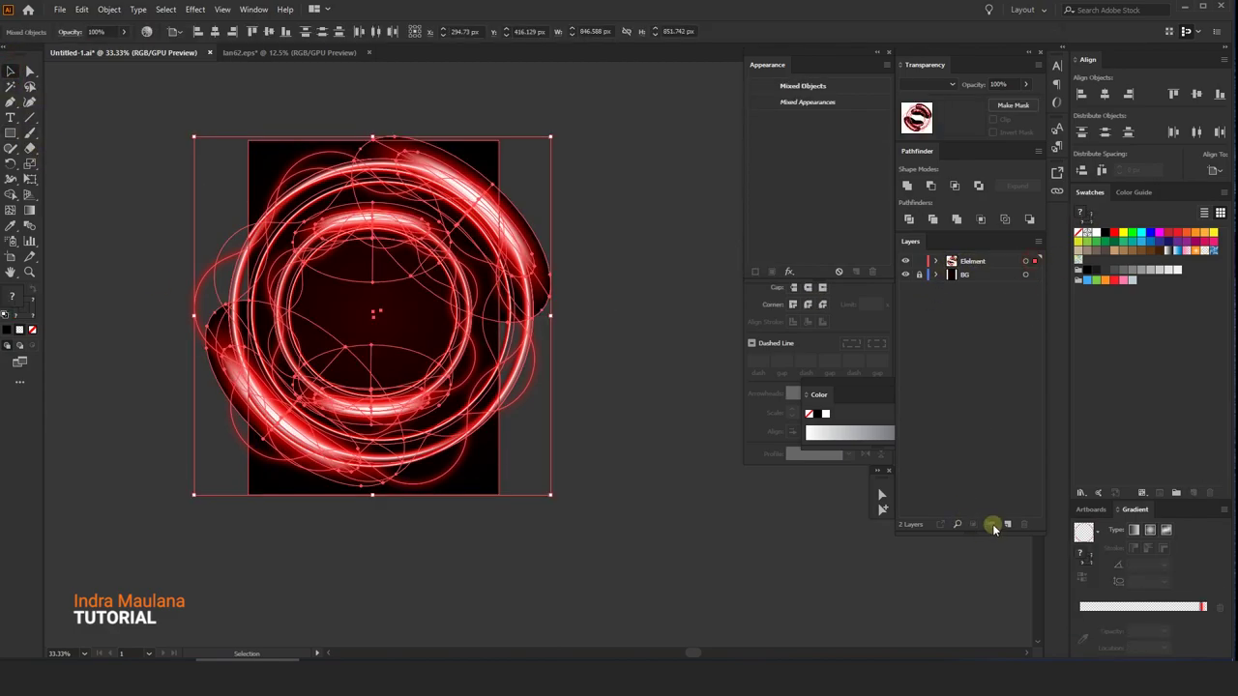
left_click(928, 262)
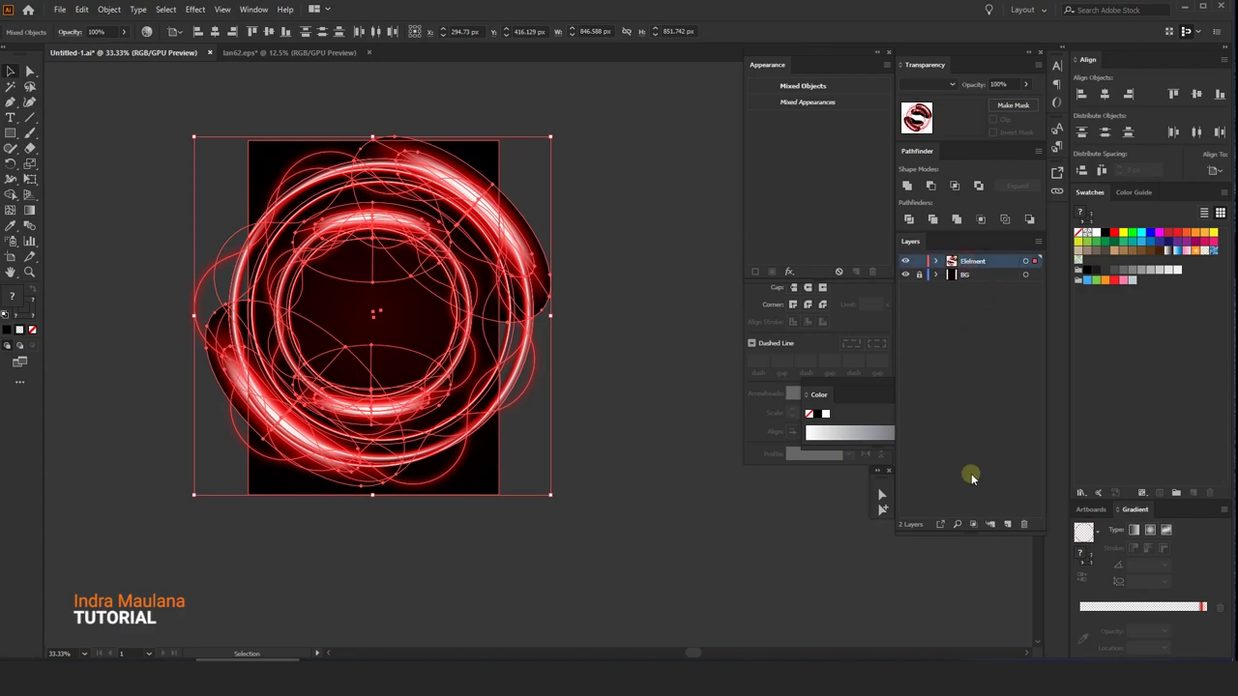
left_click(974, 525)
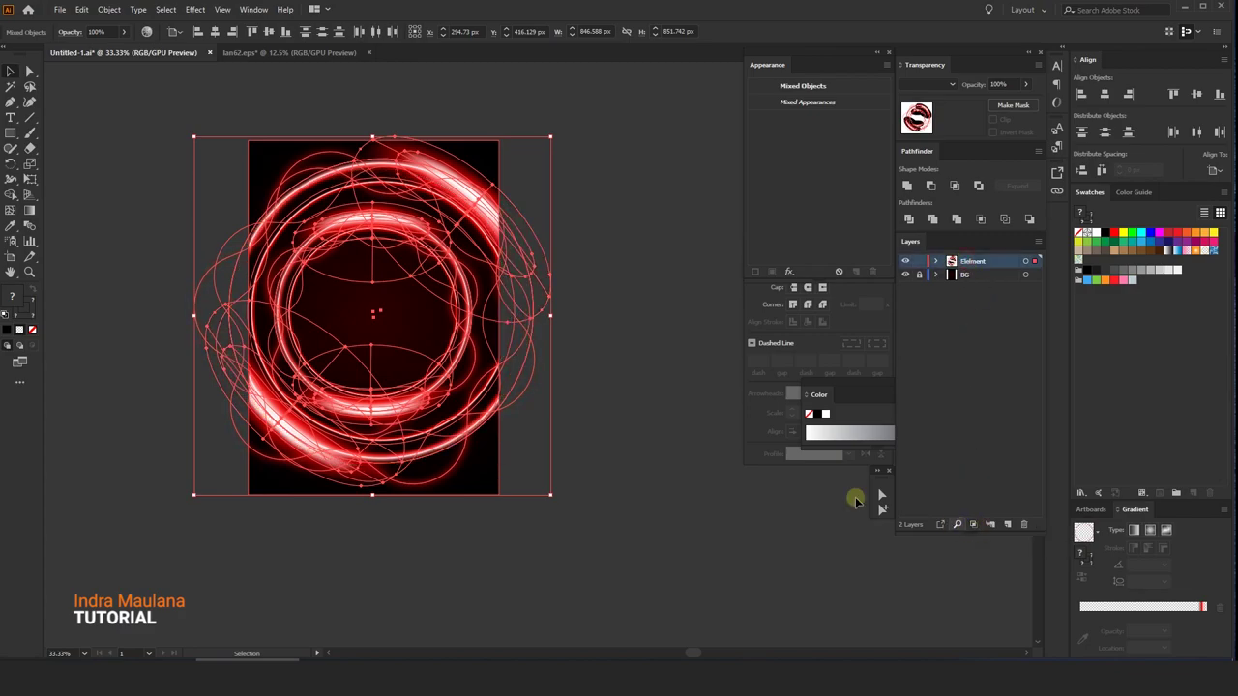
left_click(652, 340)
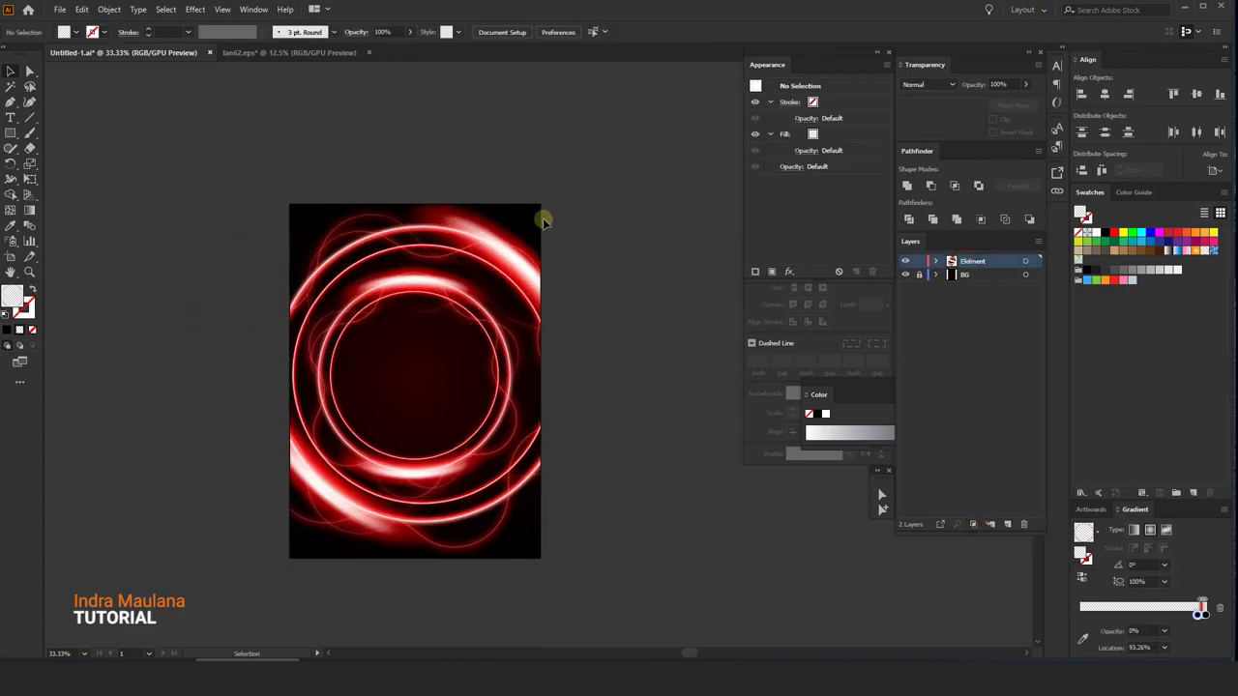
left_click(540, 217)
Lock the clipping rectangle and rotate the red ring group slightly.
left_click(81, 9)
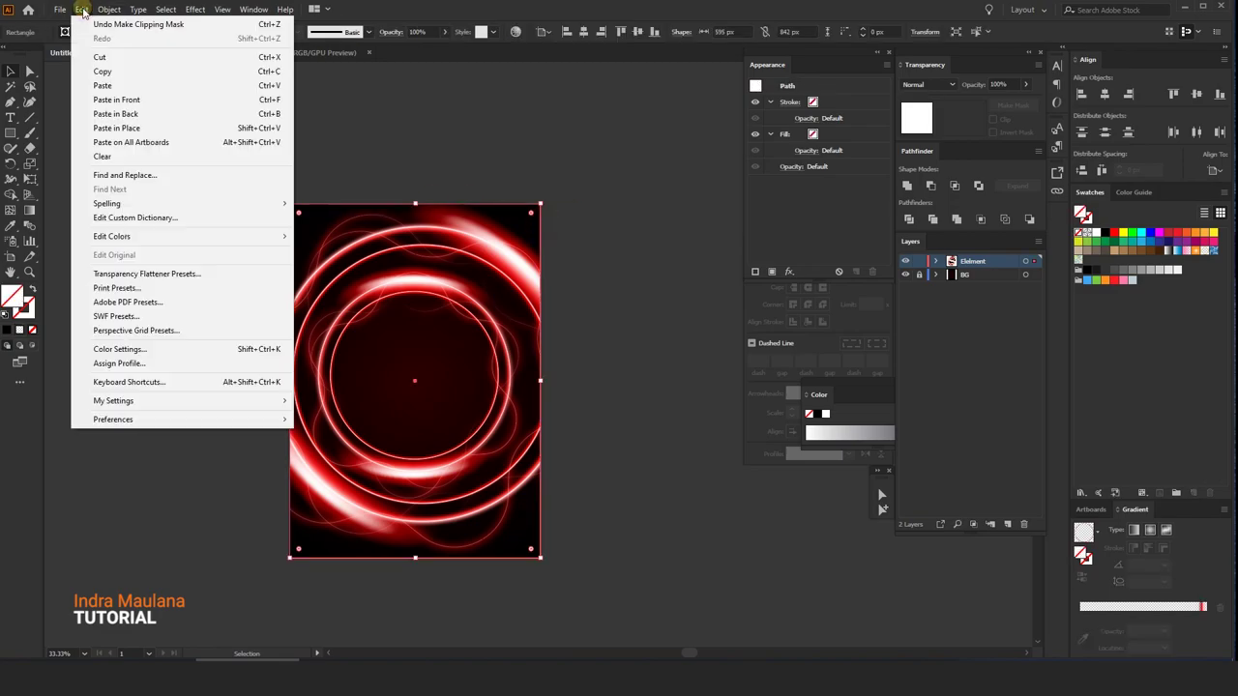
mouse_move(124, 100)
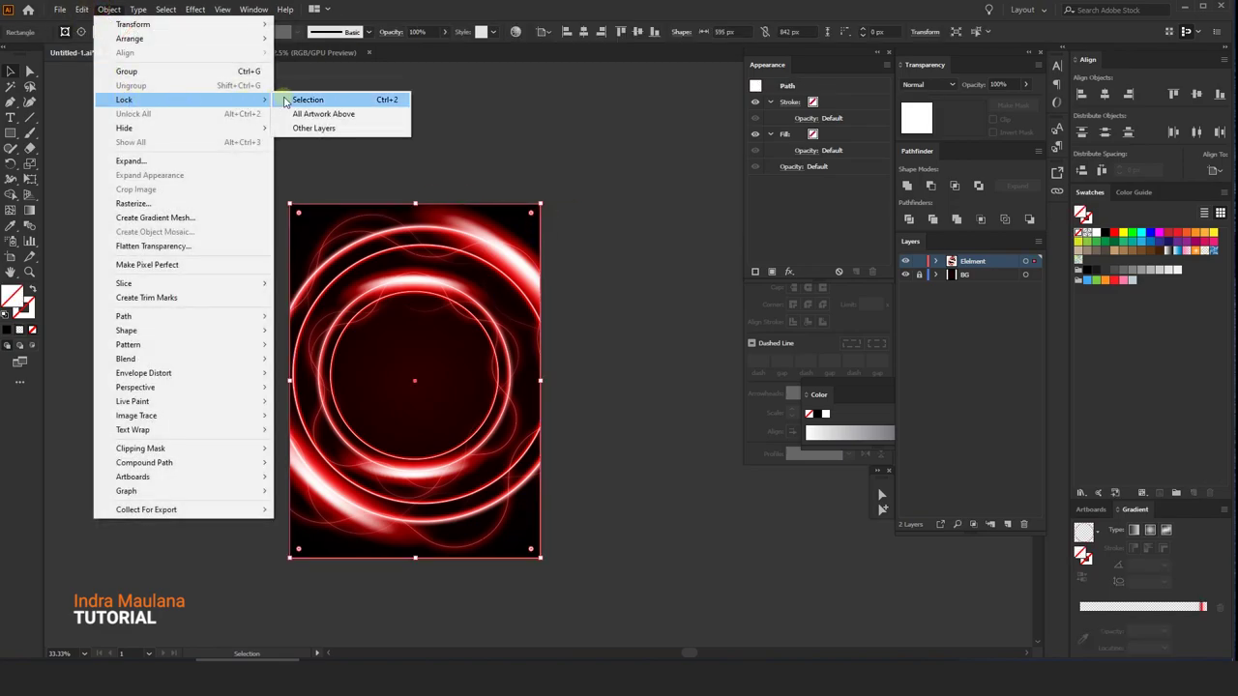
left_click(308, 99)
key("ctrl+plus")
left_click(454, 203)
scroll(500, 238, "down", 1)
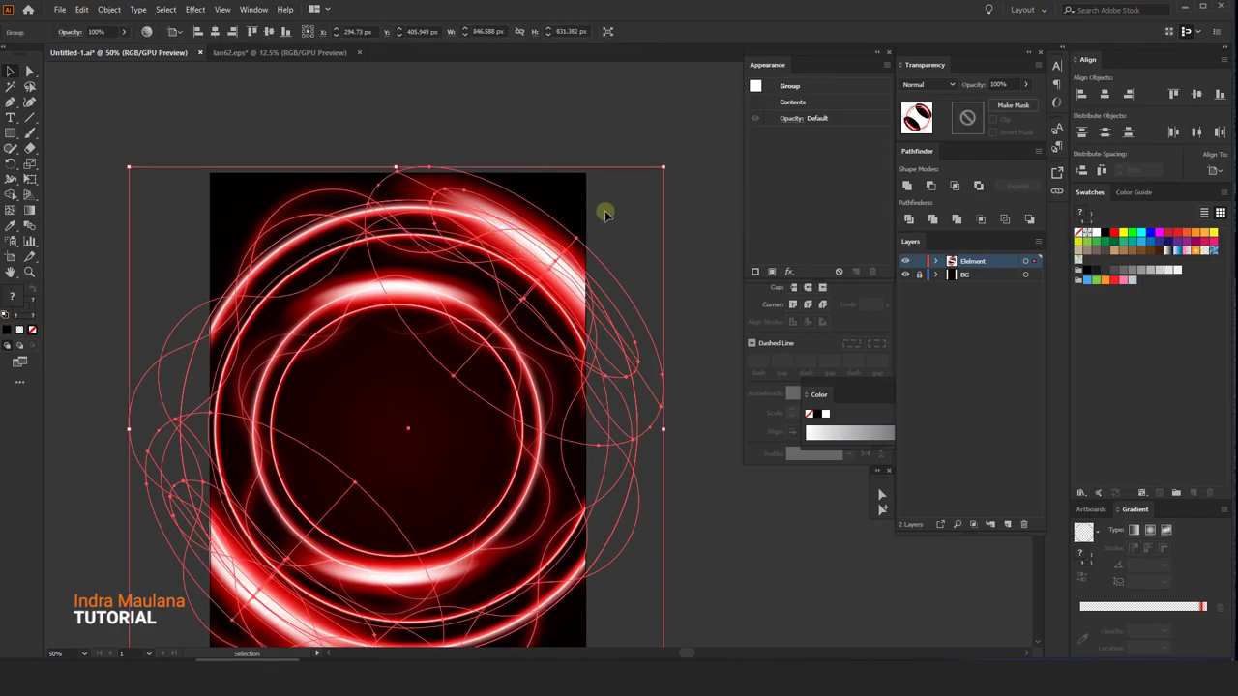
left_click_drag(657, 166, 647, 133)
left_click(583, 110)
scroll(583, 110, "down", 1)
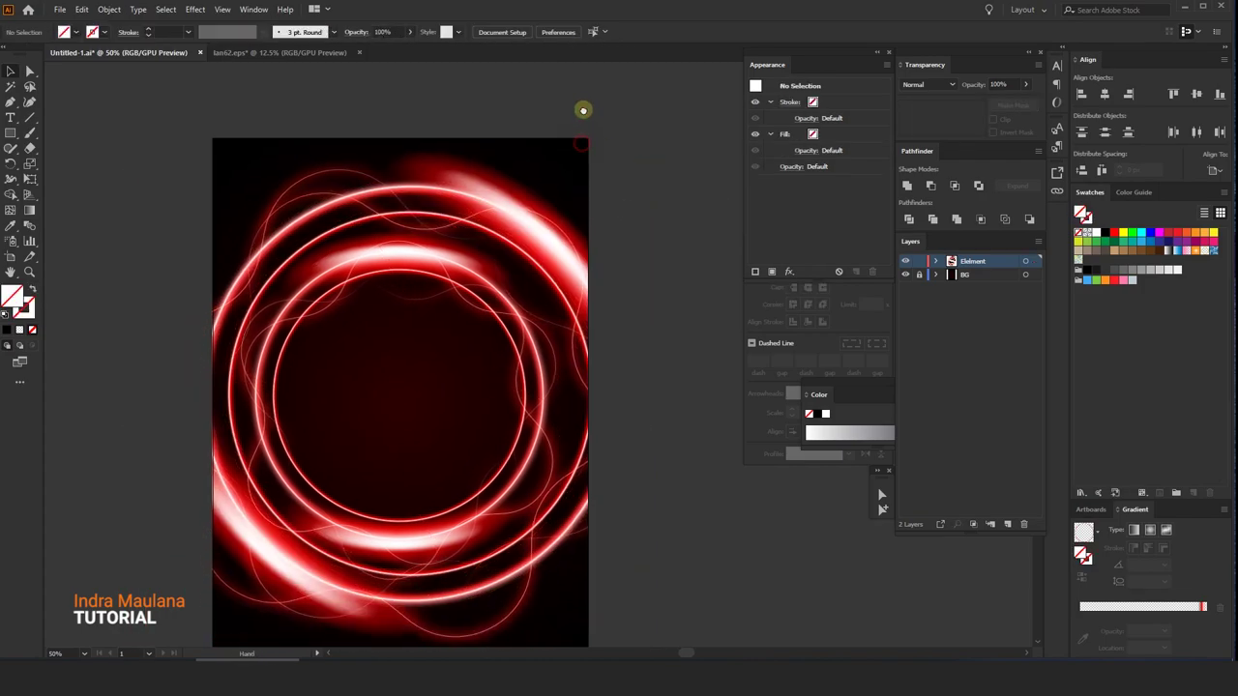
left_click(542, 225)
Apply a 2.9 px Gaussian Blur to the red ring group.
left_click(195, 9)
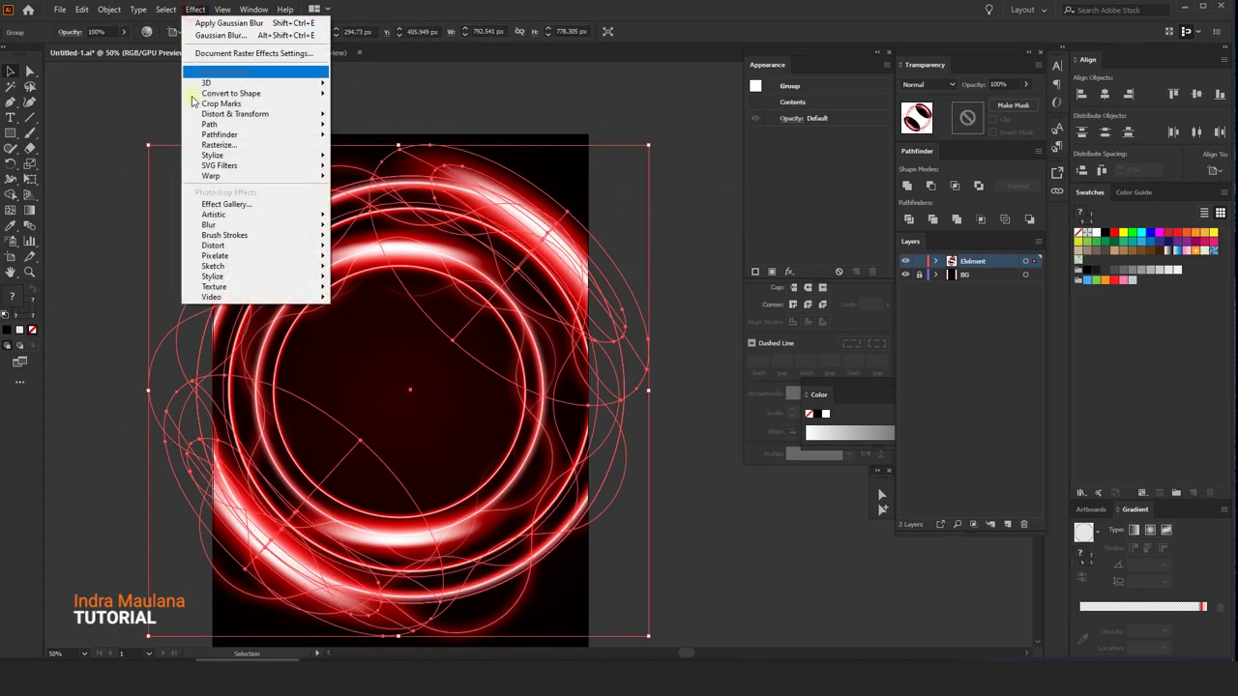
mouse_move(209, 224)
left_click(369, 226)
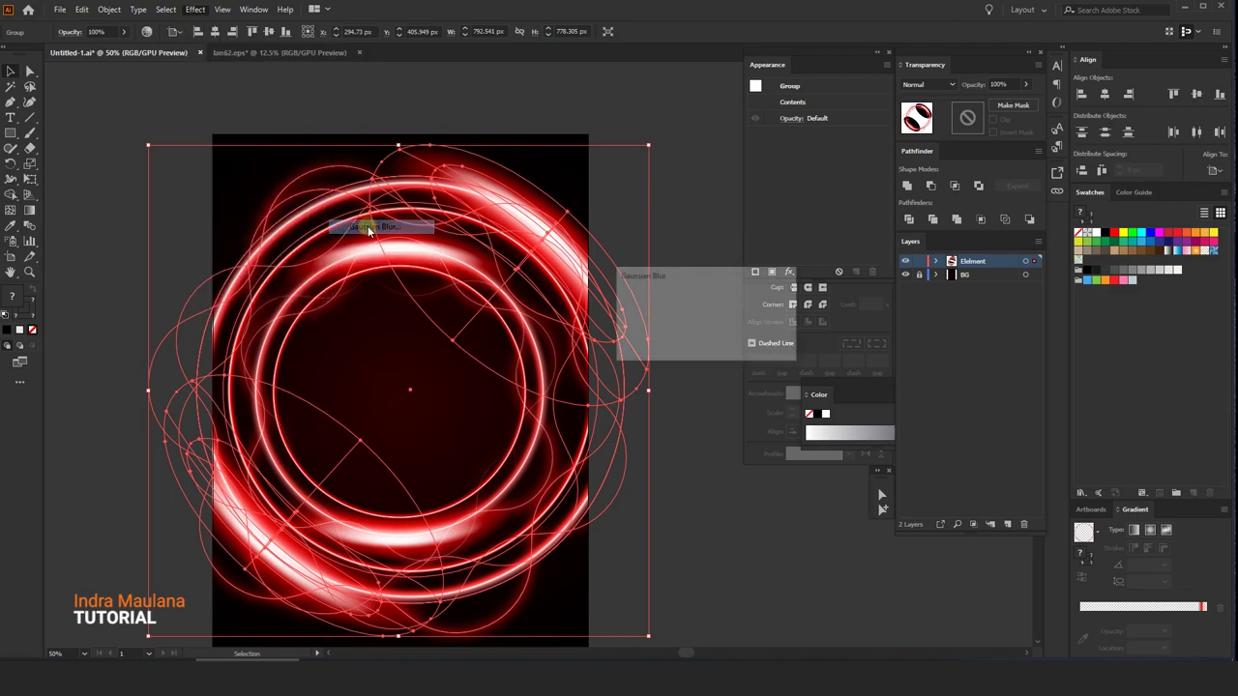
left_click(628, 335)
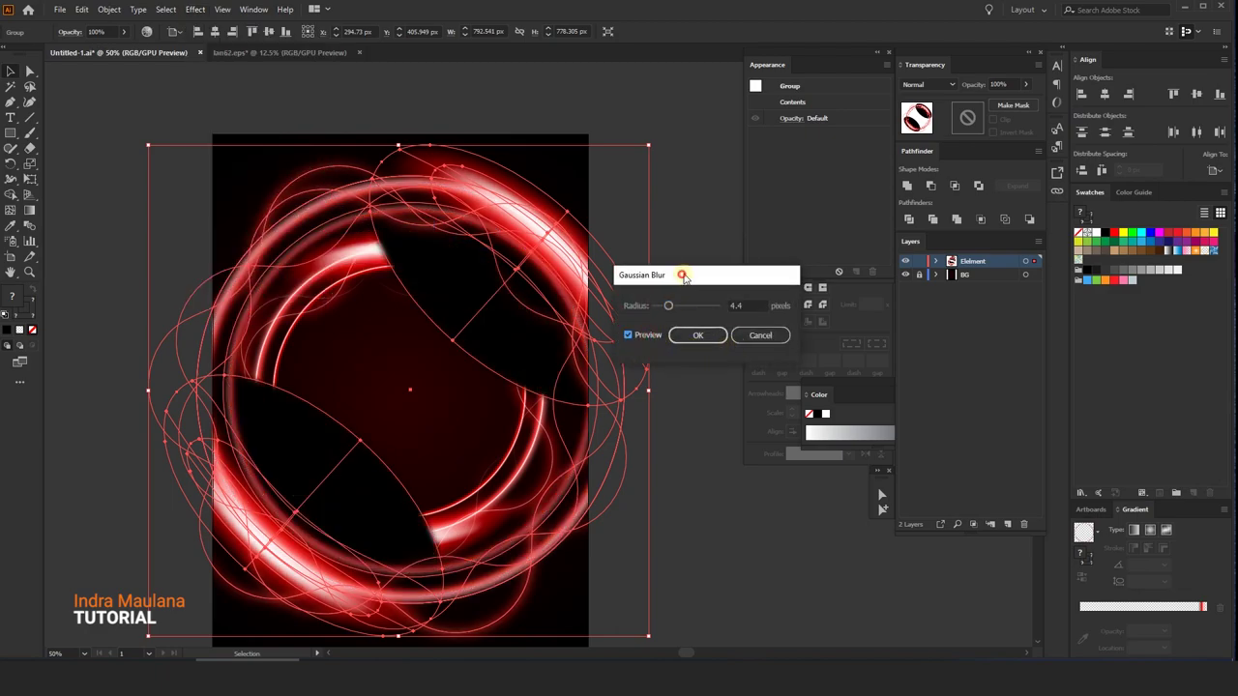
mouse_move(681, 276)
left_mouse_down()
mouse_move(712, 273)
mouse_move(709, 306)
mouse_move(693, 305)
left_mouse_up()
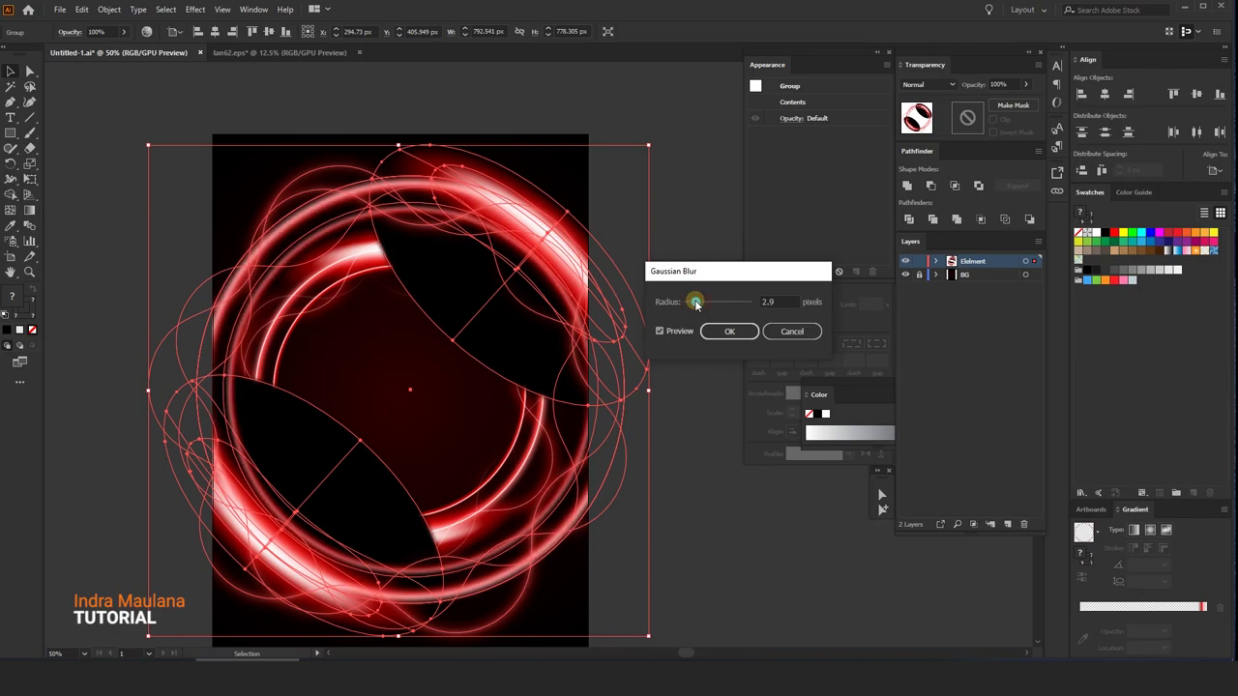
left_click(729, 331)
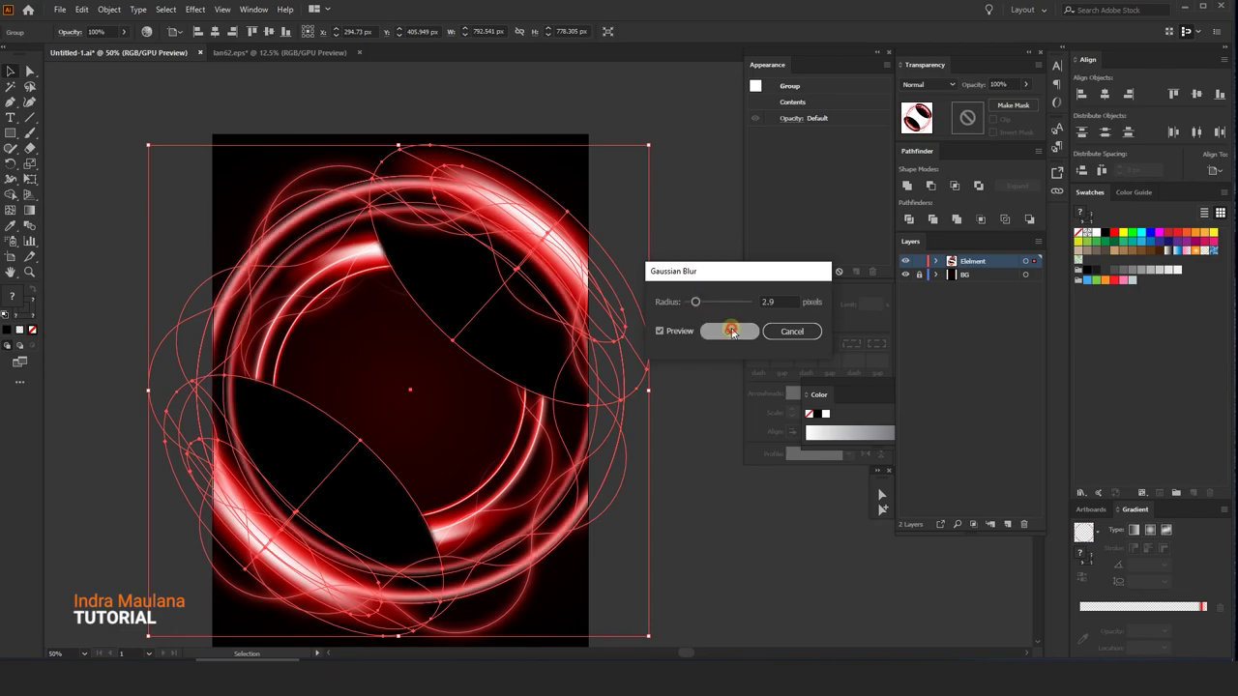
Set the ring group's blend mode to Screen.
left_click(948, 85)
left_click(930, 176)
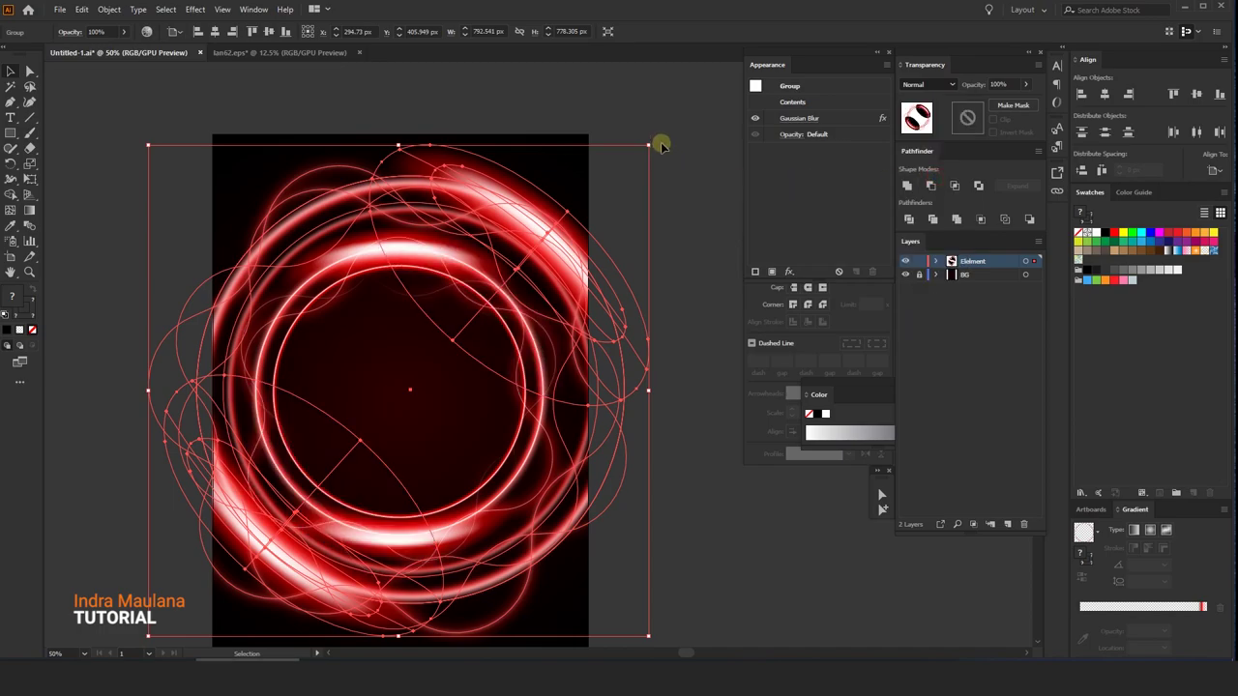
left_click(684, 123)
mouse_move(685, 123)
left_mouse_down()
mouse_move(671, 157)
mouse_move(643, 158)
left_mouse_up()
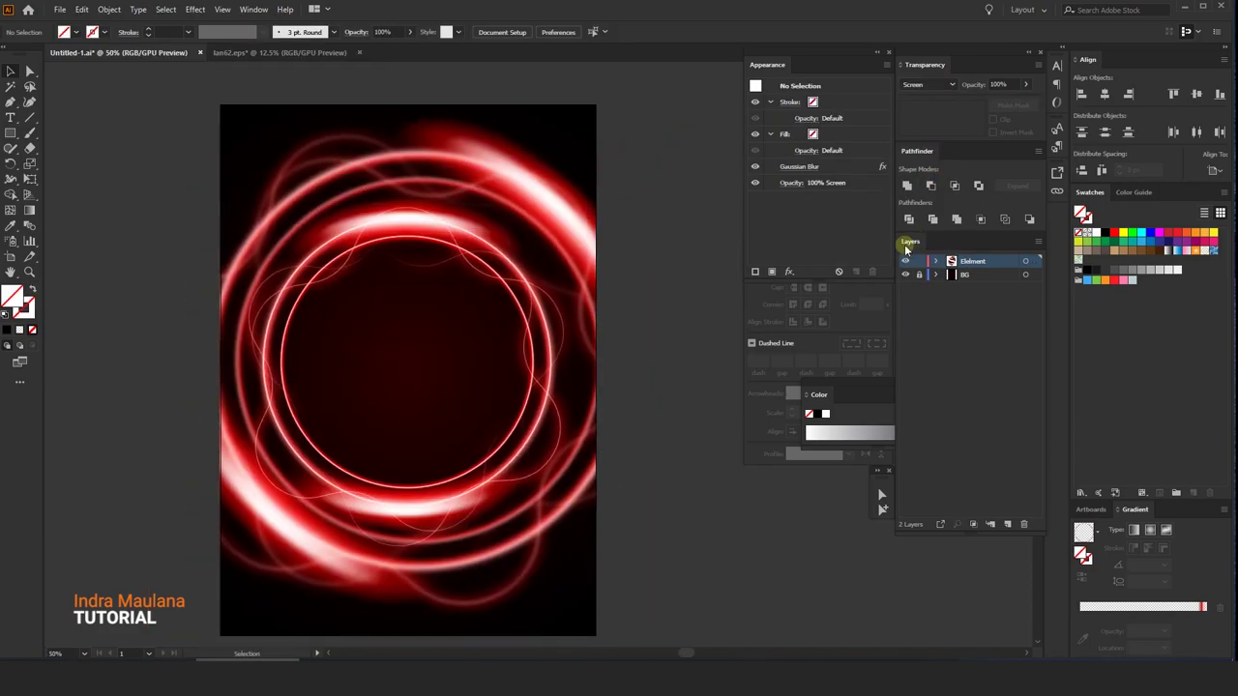
Lock the Element layer and brighten the background gradient's start colour to a stronger red.
left_click(923, 275)
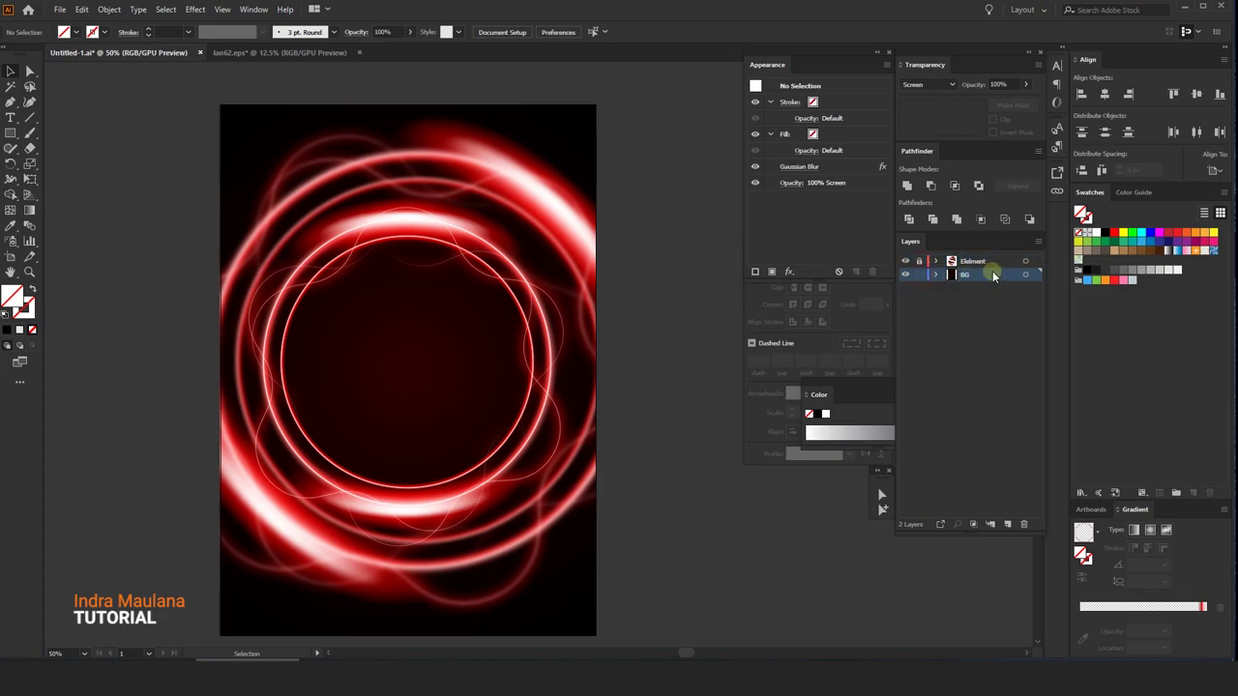
left_click(547, 171)
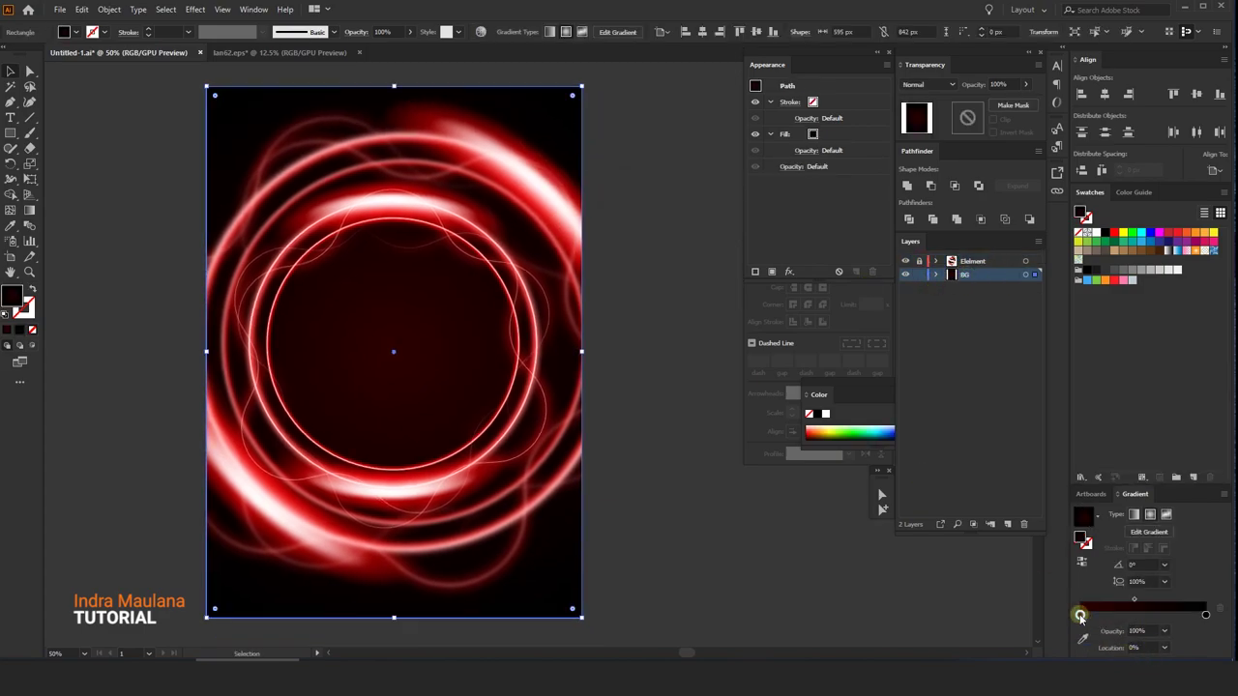
double_click(1080, 616)
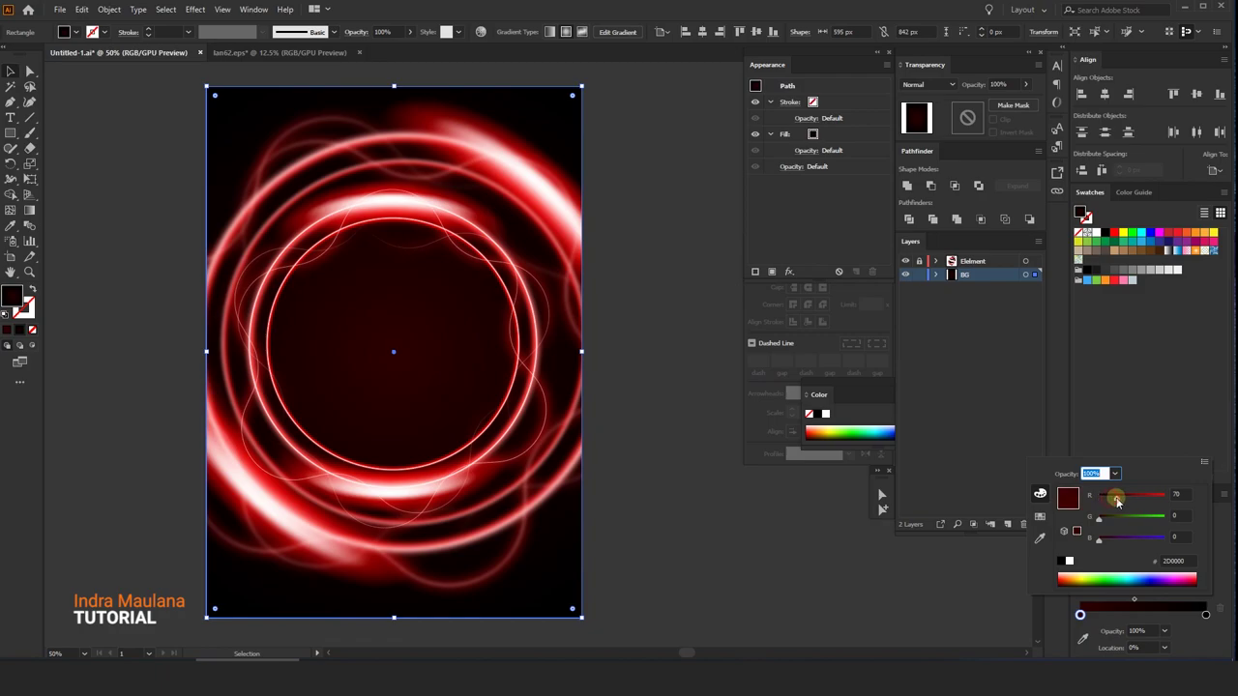
left_click_drag(1117, 500, 1120, 501)
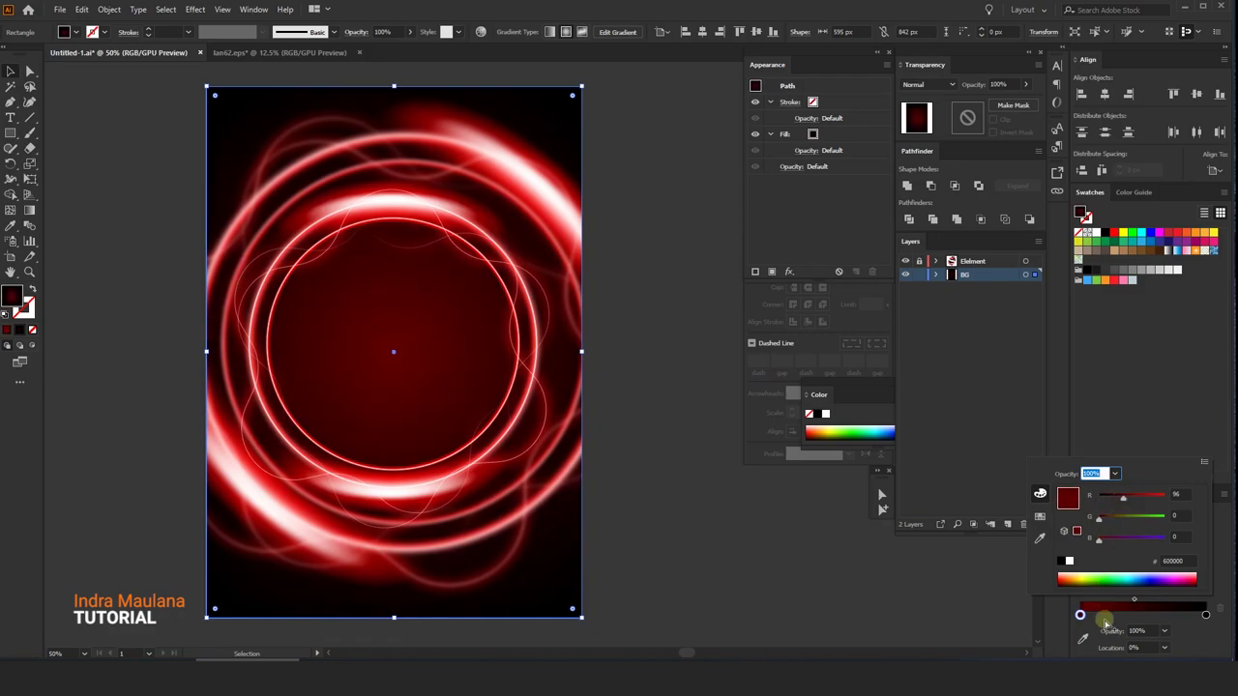
Pull the dark end stop inward and shift the gradient midpoint to 38.41%.
left_click(1168, 615)
double_click(1168, 615)
left_click(1199, 636)
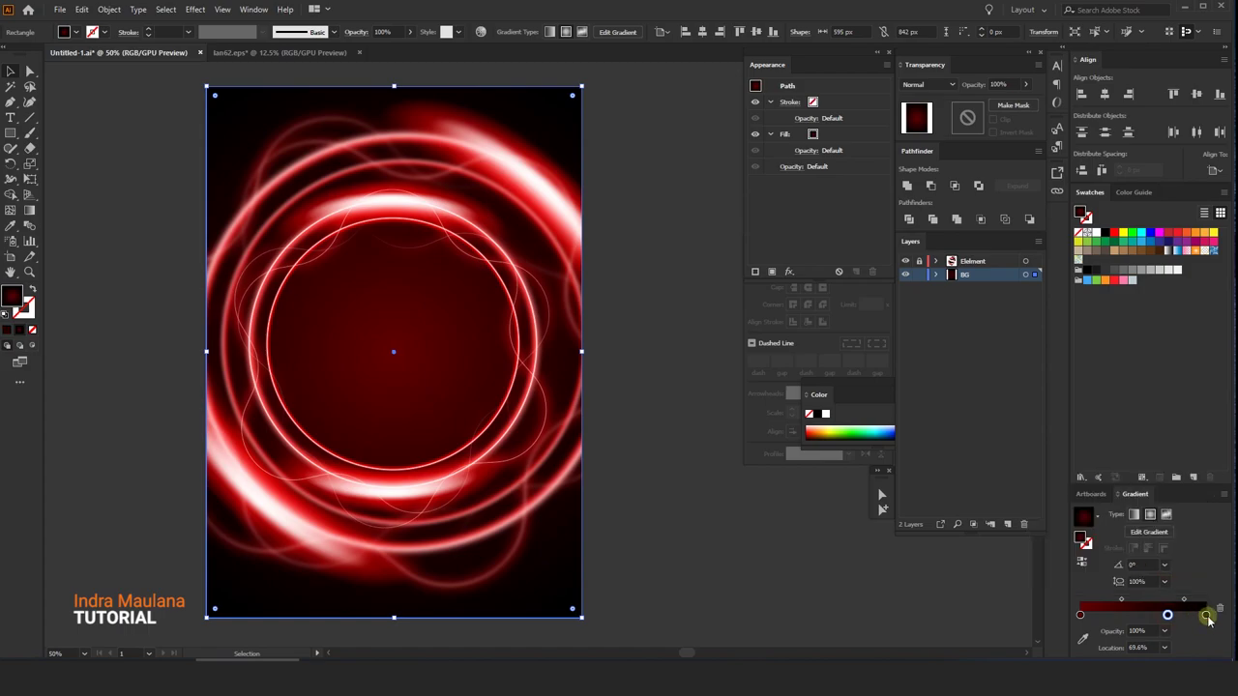
left_click_drag(1207, 615, 1169, 615)
scroll(664, 416, "up", 1)
scroll(663, 420, "down", 1, "alt")
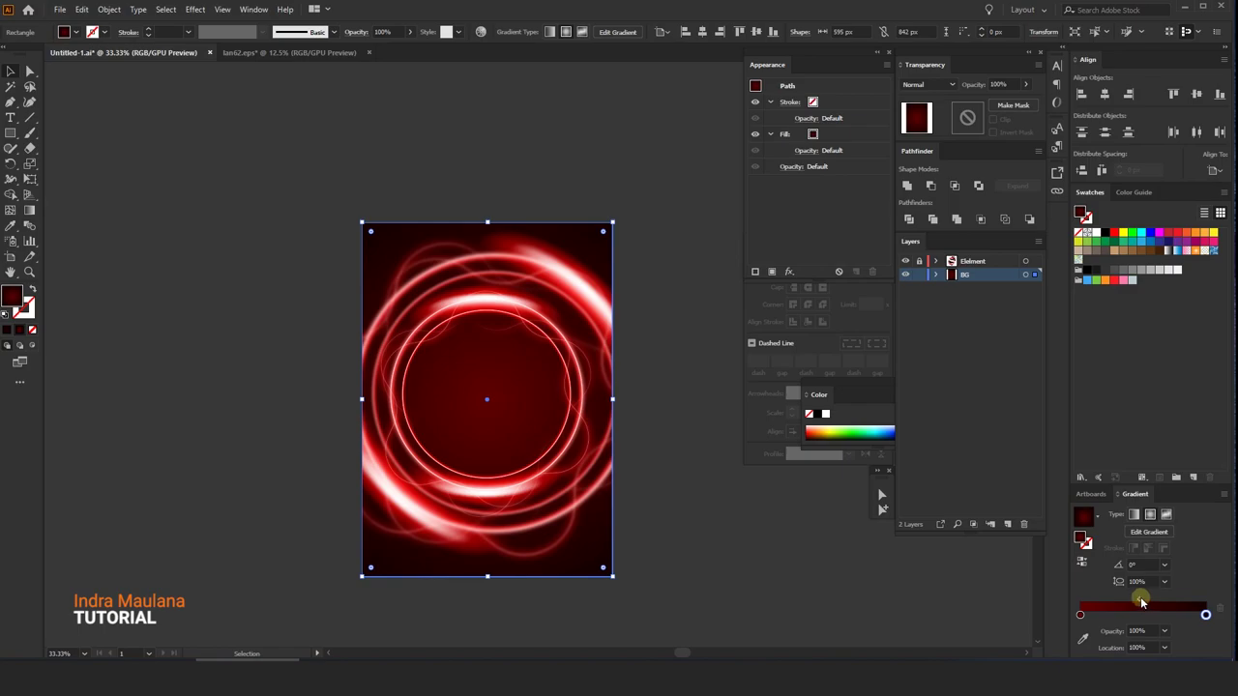
left_click_drag(1141, 602, 1128, 602)
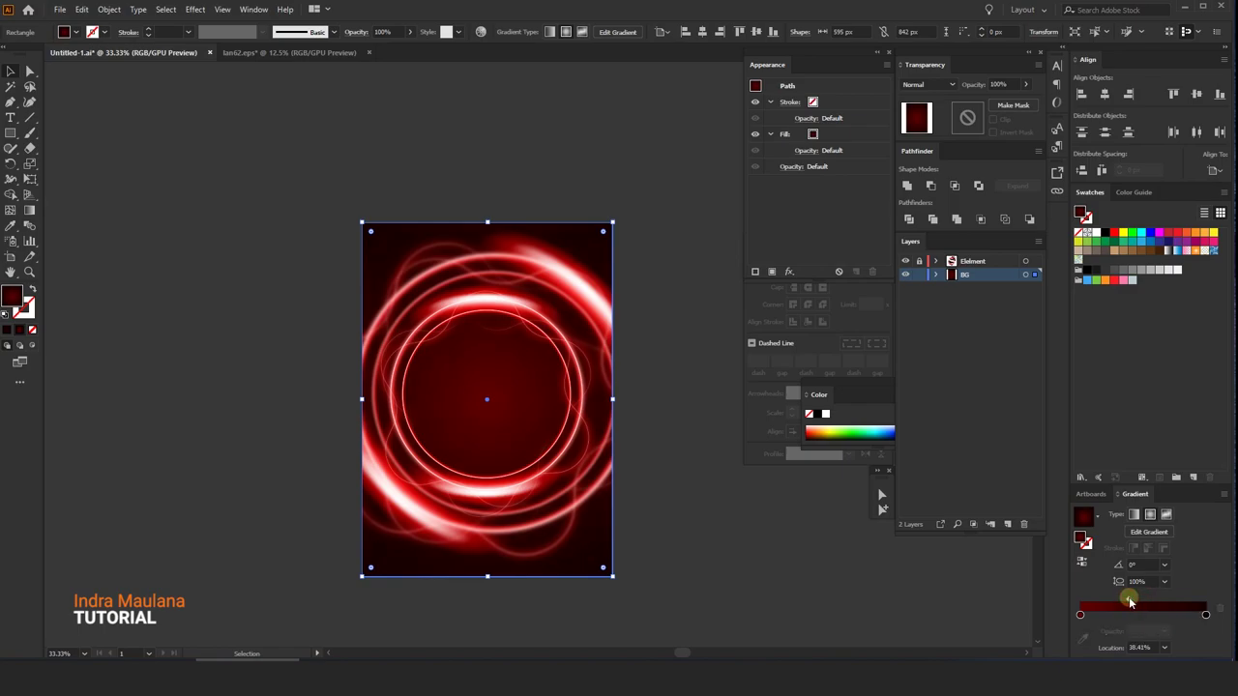
left_click(276, 317)
scroll(268, 293, "up", 1, "alt")
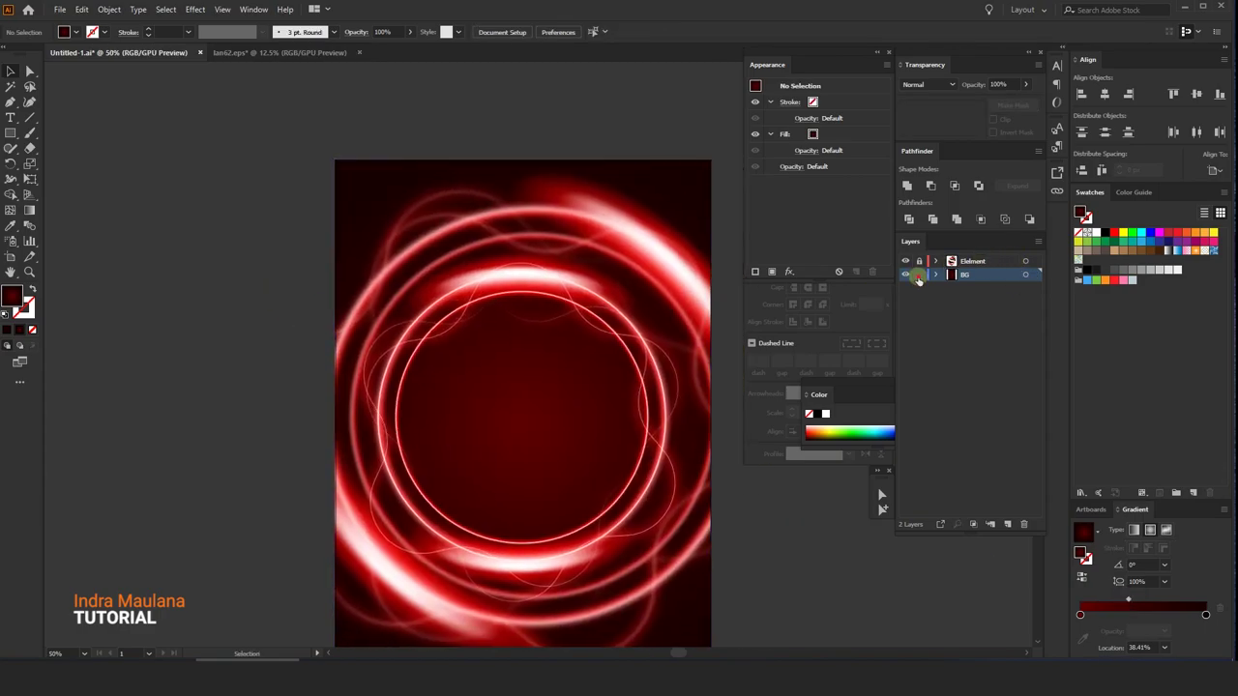
Add a new layer named Particle above the Element layer.
left_click(994, 261)
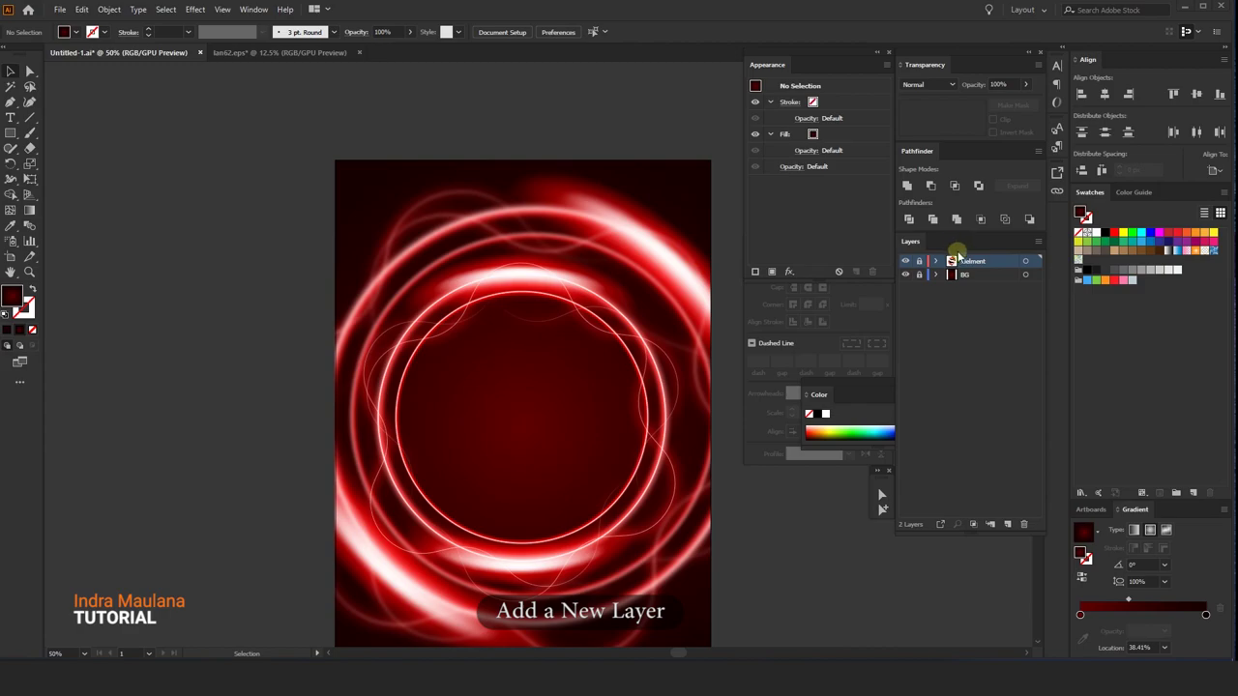
left_click(1007, 524)
left_click(969, 262)
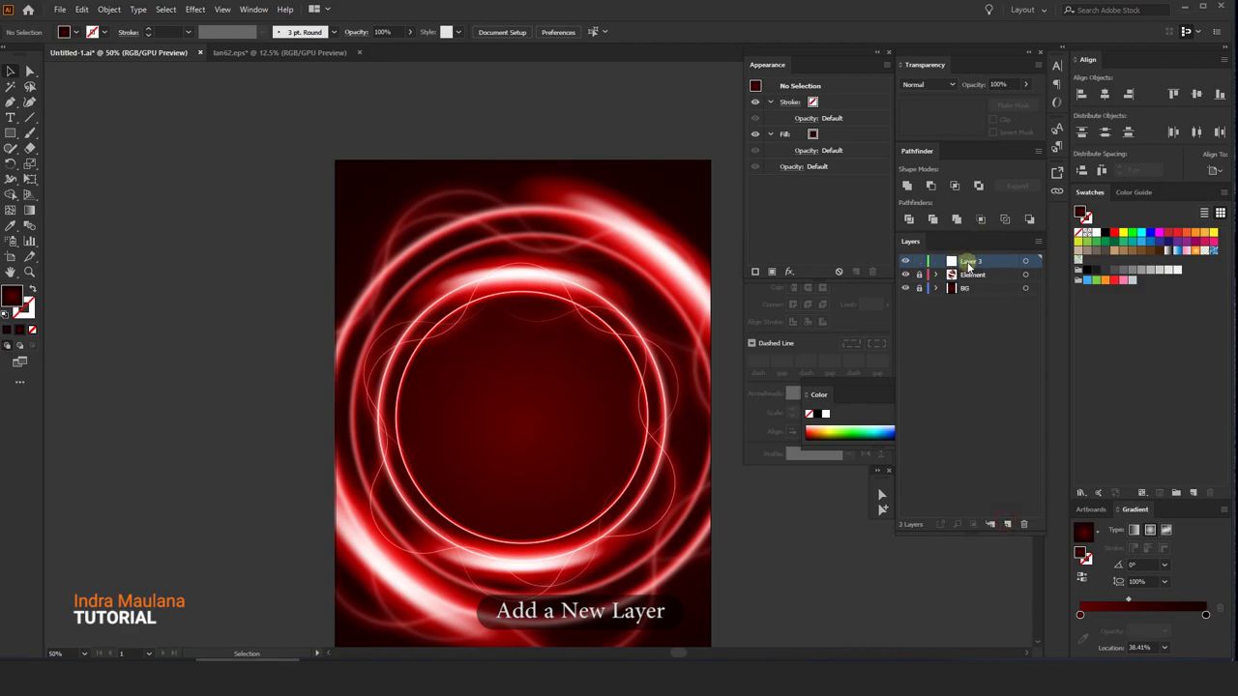
type("Particle")
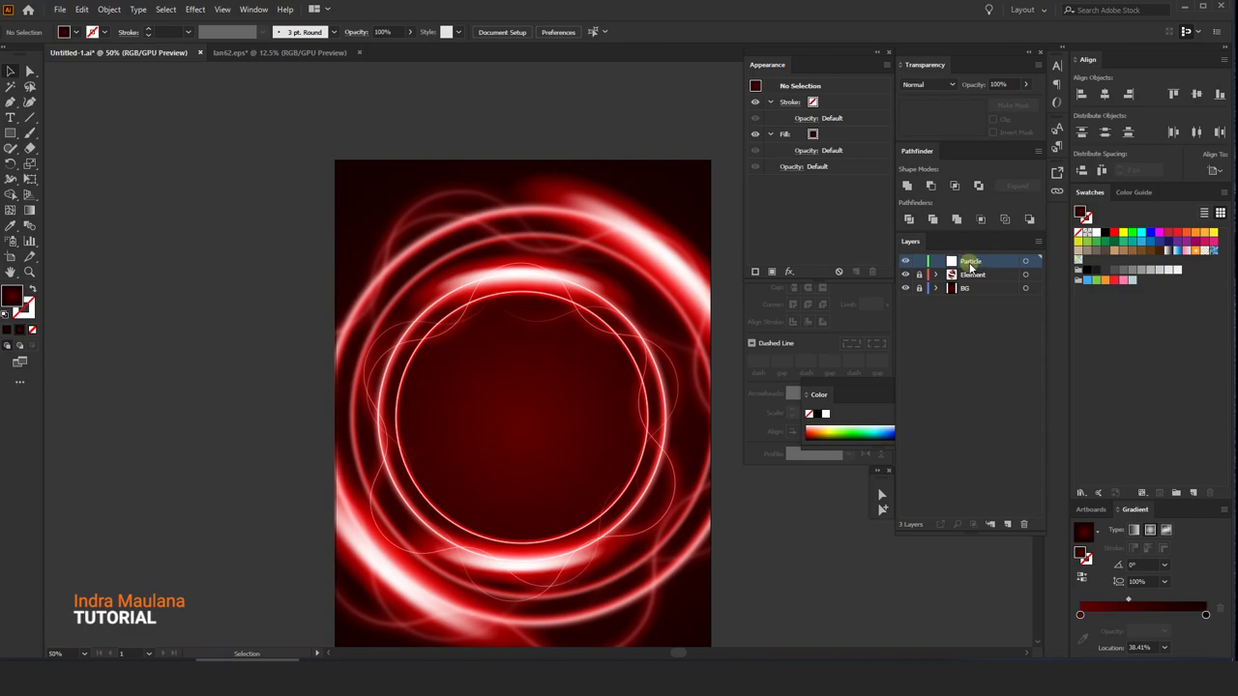
key("Return")
left_click_drag(591, 332, 544, 279)
Draw a small circle filled with a white-to-red radial gradient with a wide white centre.
left_click_drag(21, 133, 77, 158)
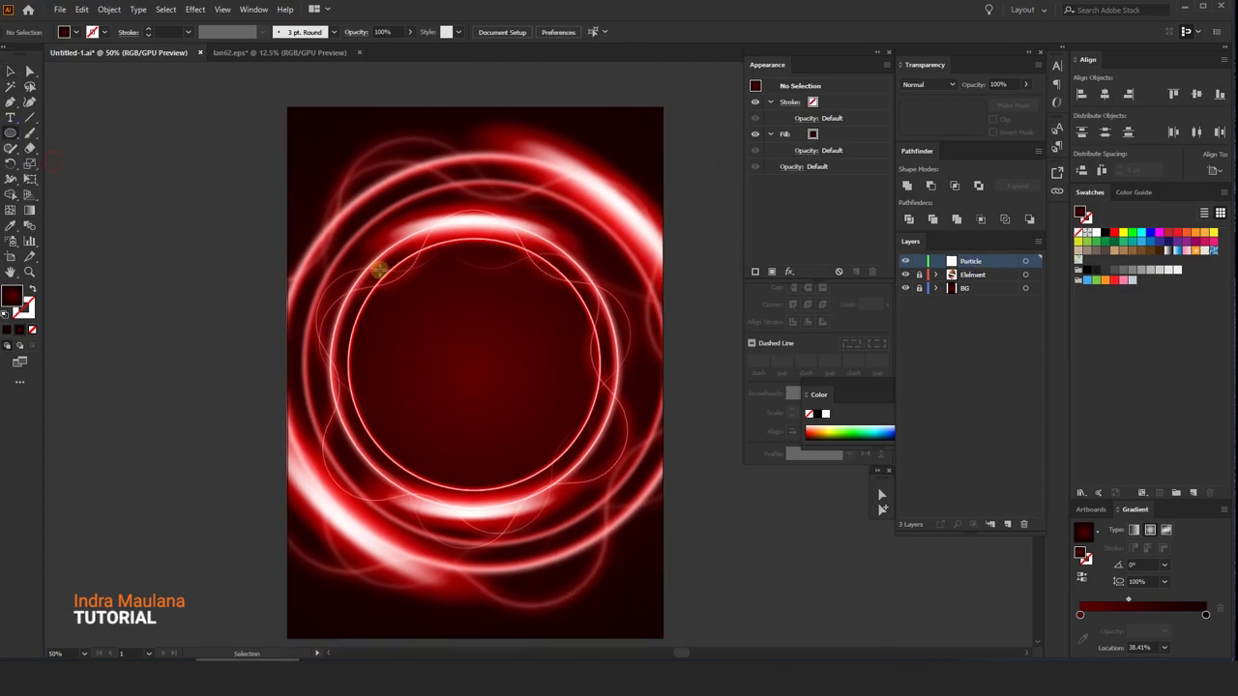
scroll(434, 345, "up", 5, "alt")
left_click_drag(468, 413, 481, 425)
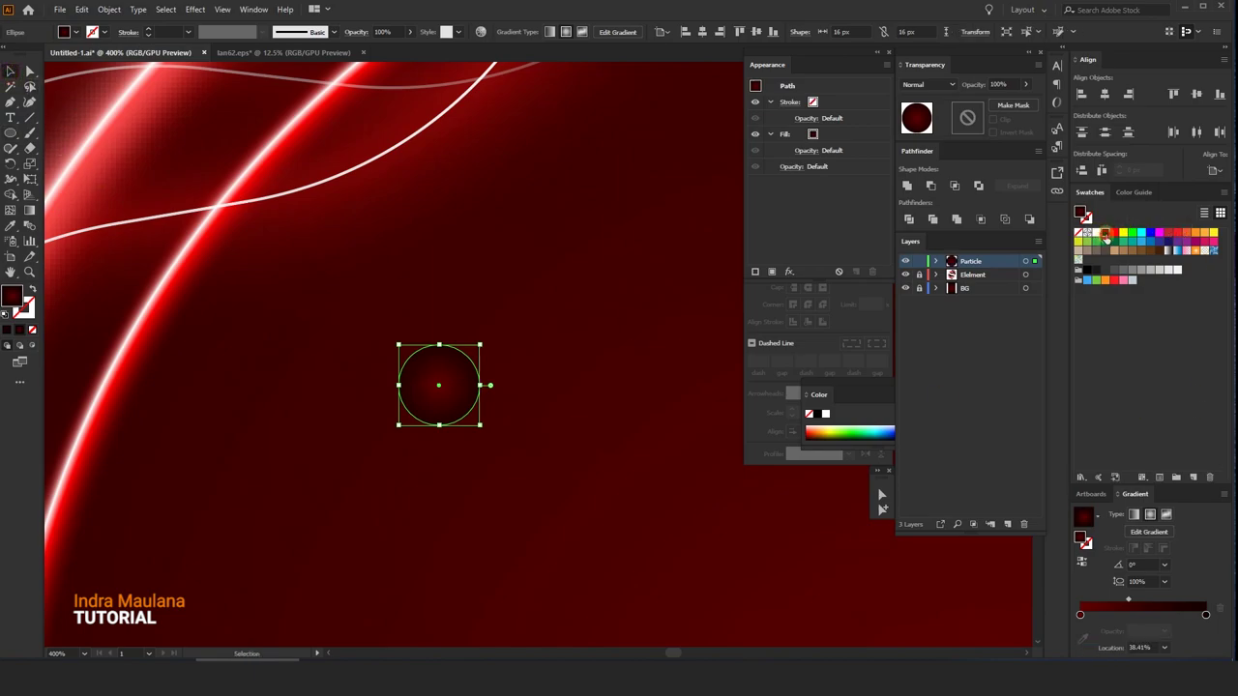
left_click(1206, 615)
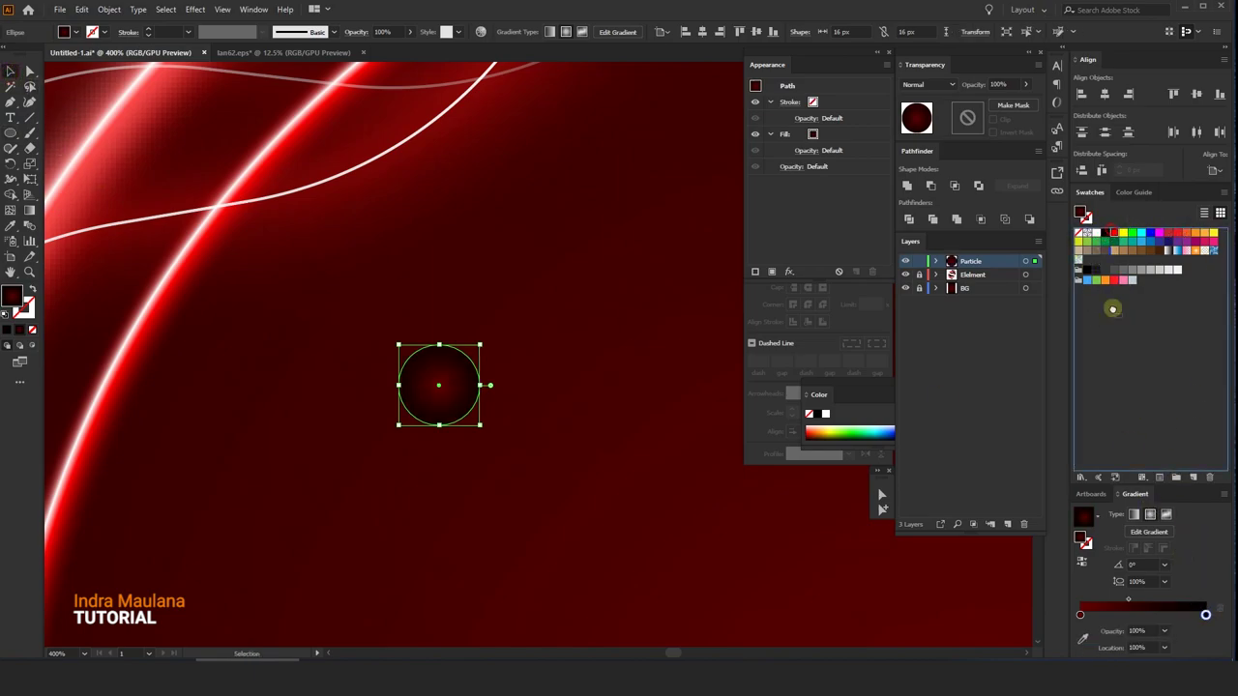
left_click_drag(1080, 617, 1096, 617)
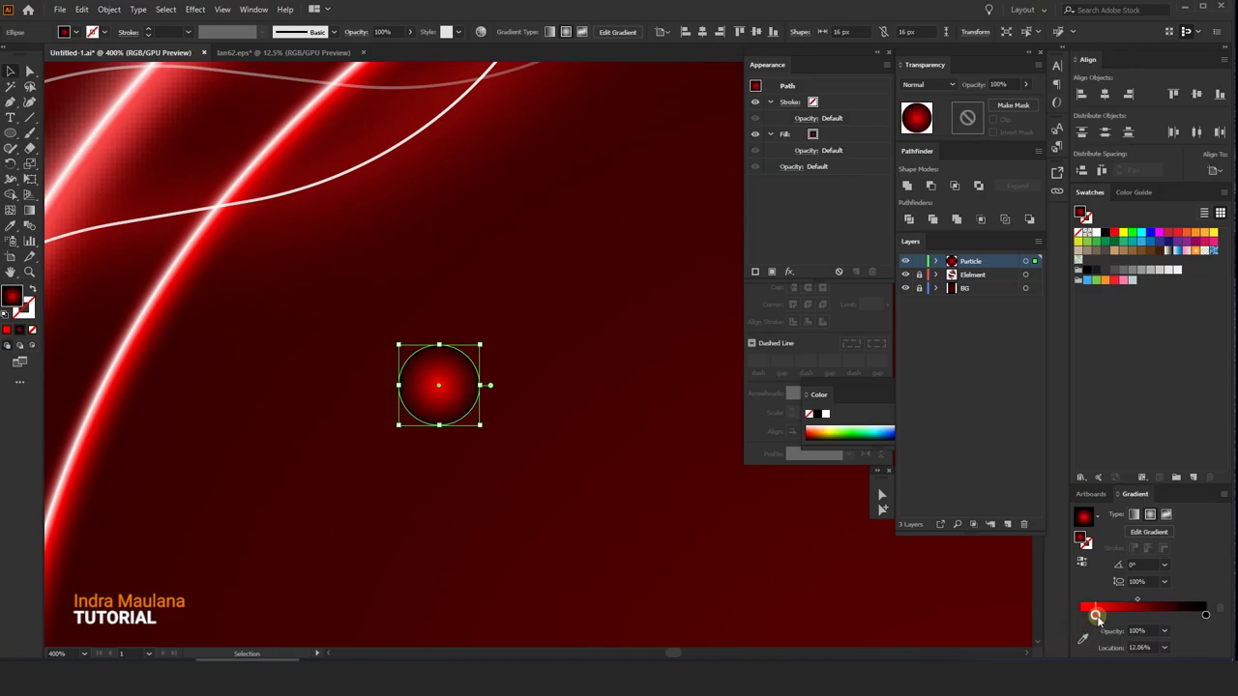
double_click(1083, 615)
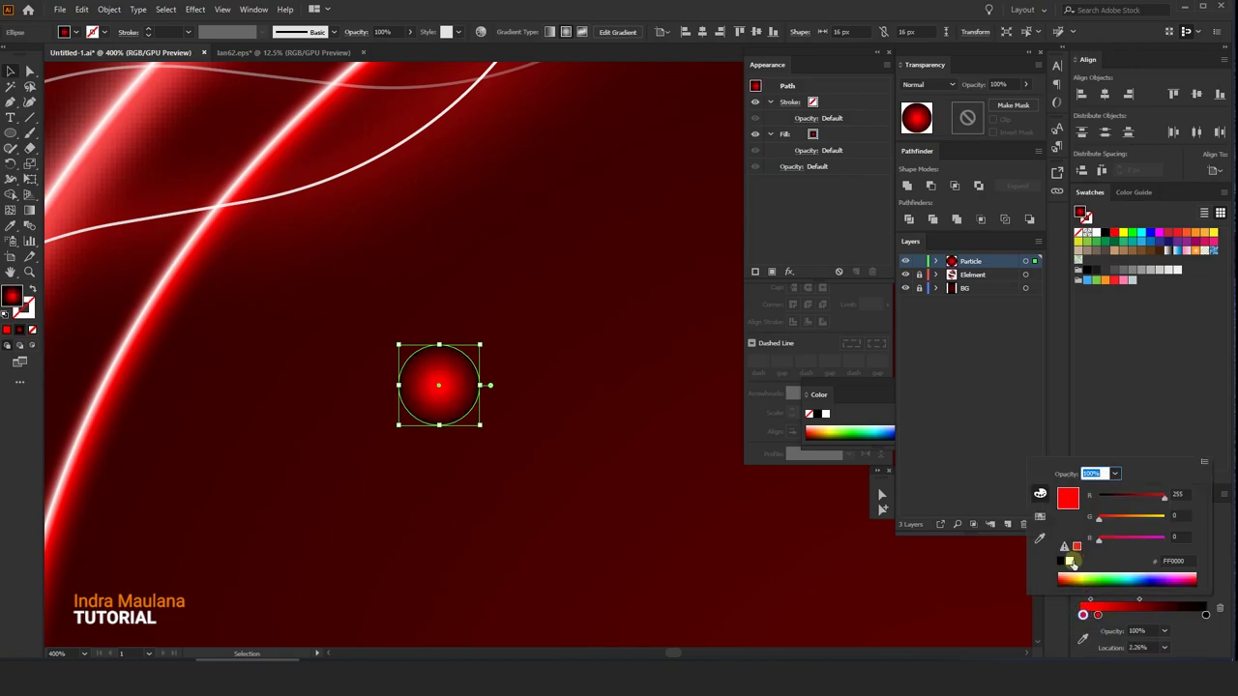
left_click(1069, 560)
left_click(1096, 605)
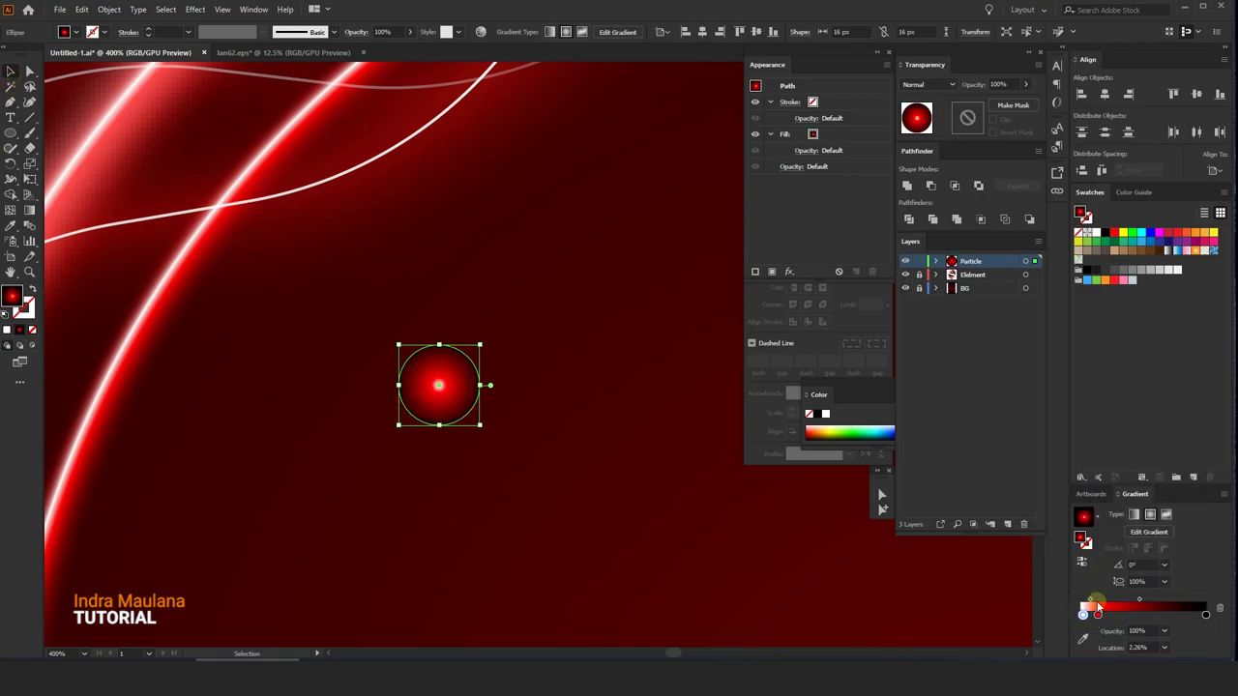
left_click_drag(1099, 615, 1138, 602)
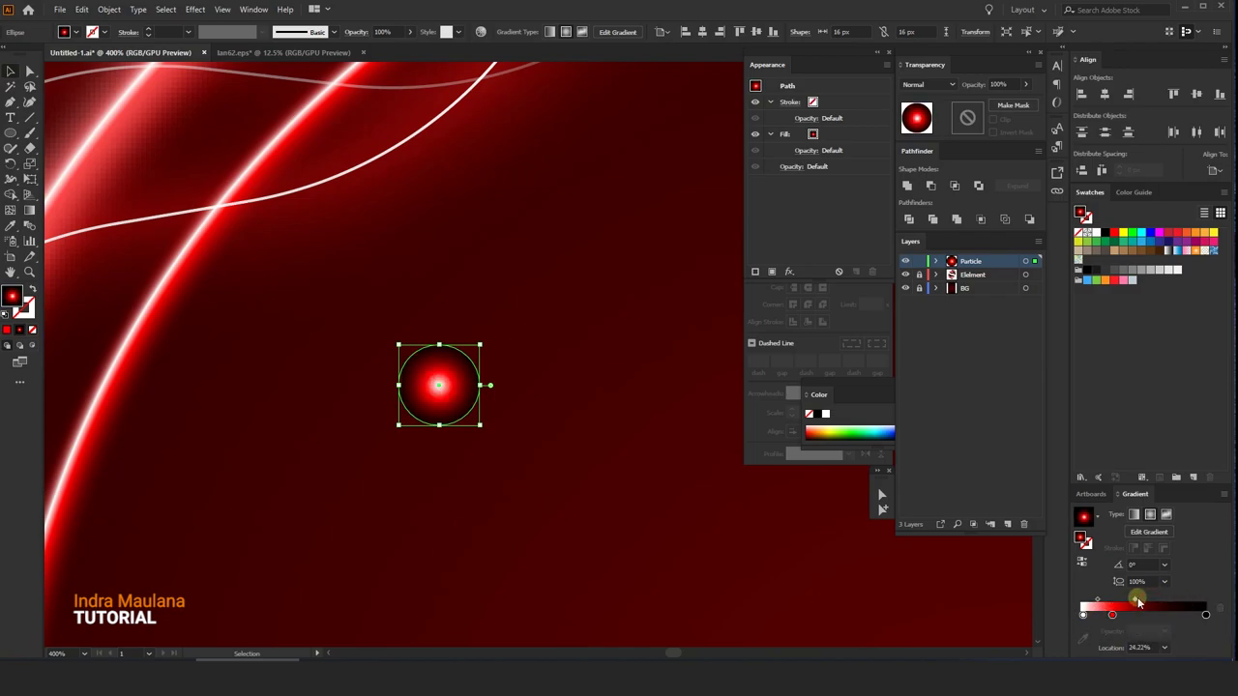
Set the circle to Screen blend mode with the gradient's outer colour at 0% opacity.
left_click(928, 85)
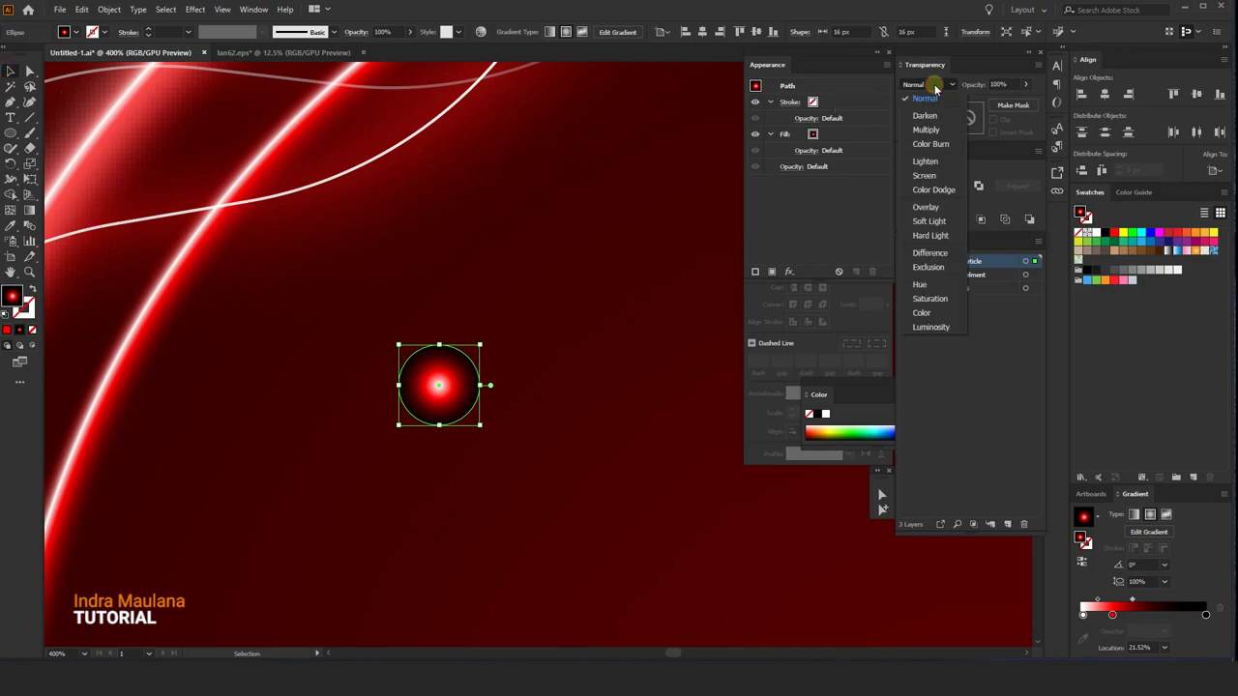
left_click(924, 176)
scroll(588, 296, "up", 2)
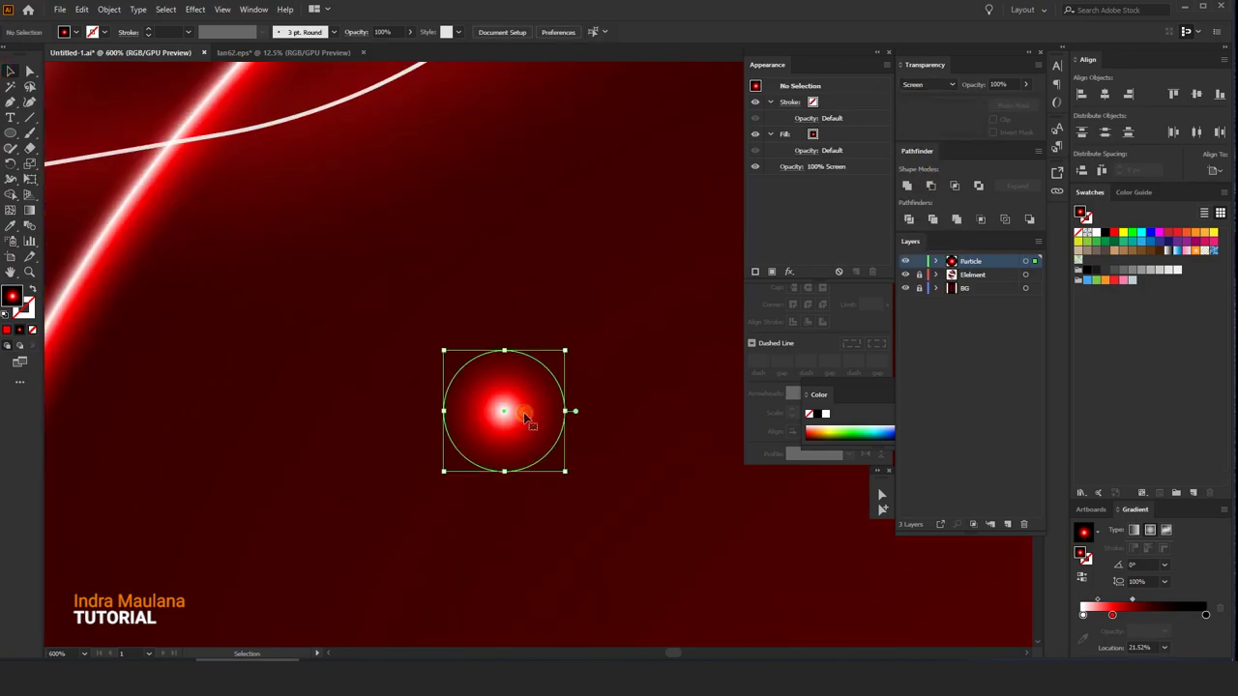
scroll(510, 414, "up", 2)
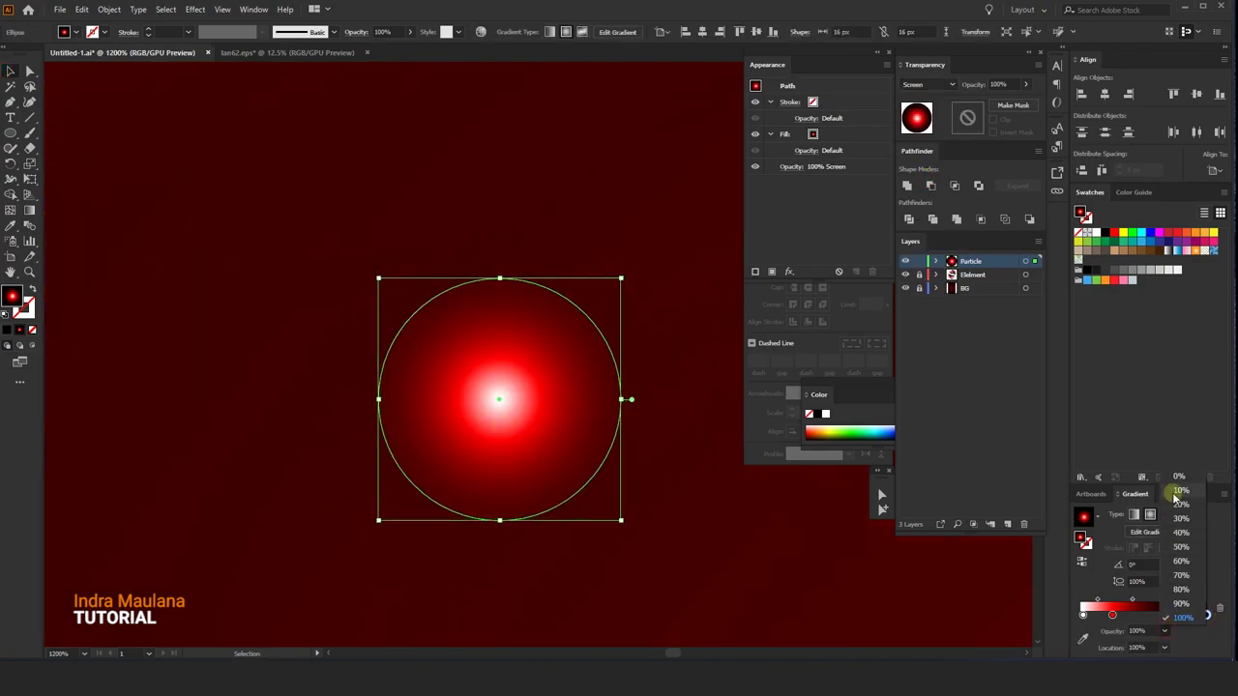
left_click_drag(1167, 634, 1122, 638)
left_click(663, 442)
scroll(600, 435, "down", 1)
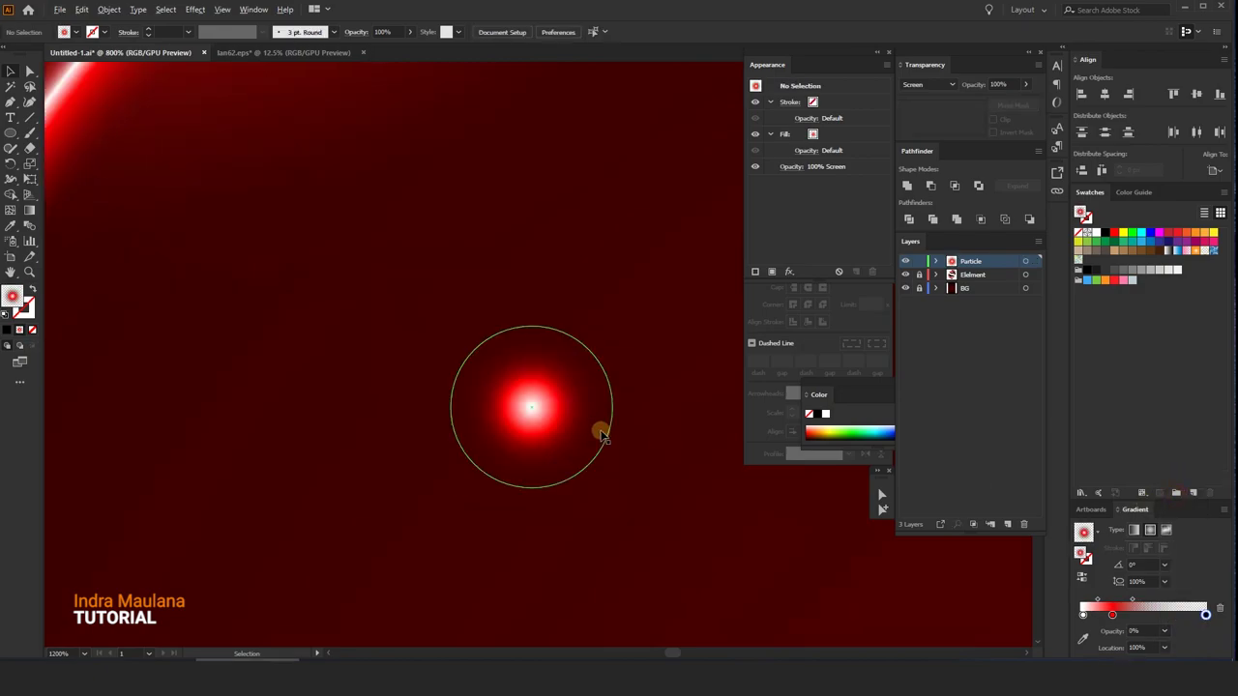
left_click(539, 413)
left_click(253, 9)
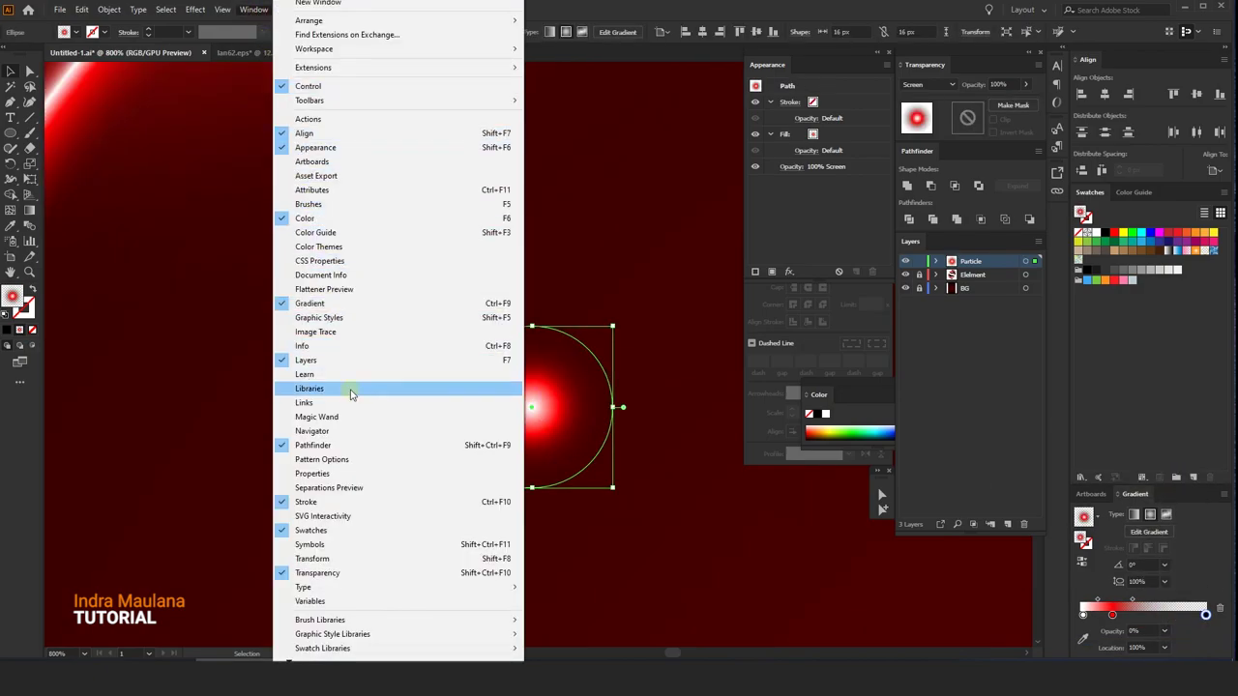
Turn the glowing circle into a new symbol in the Symbols panel.
left_click(310, 544)
left_click_drag(533, 406, 821, 166)
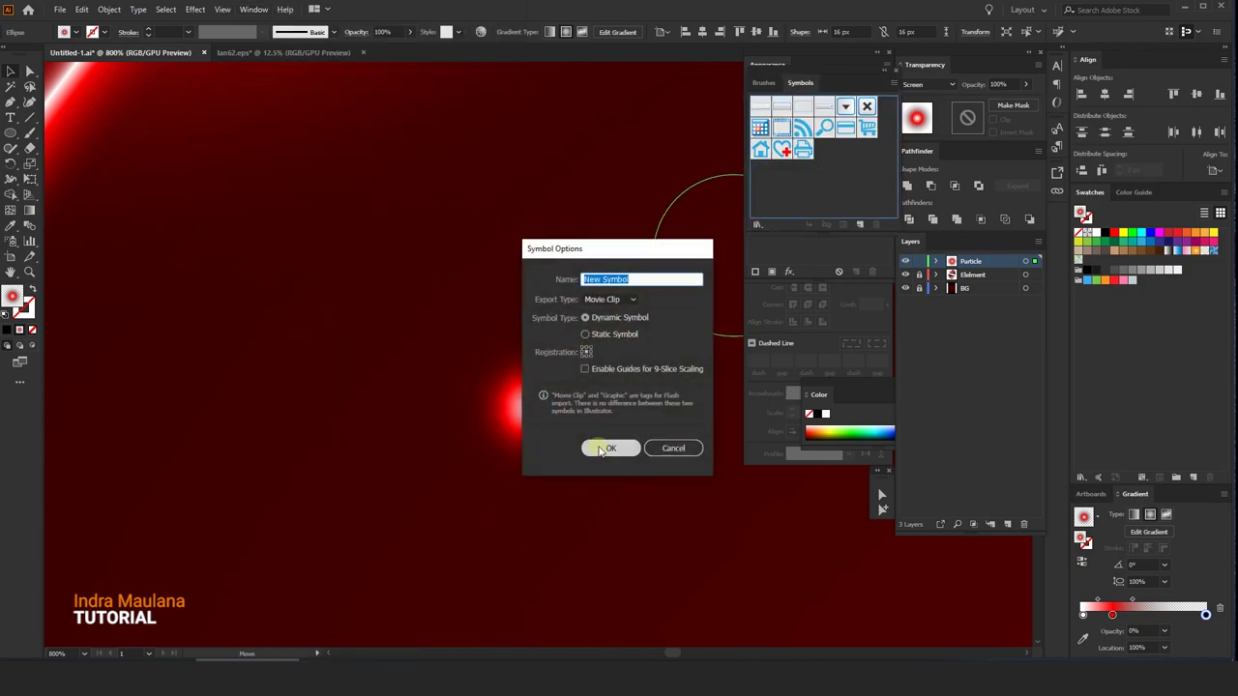
left_click(600, 449)
scroll(453, 207, "down", 2)
scroll(454, 207, "down", 3)
scroll(465, 221, "down", 2)
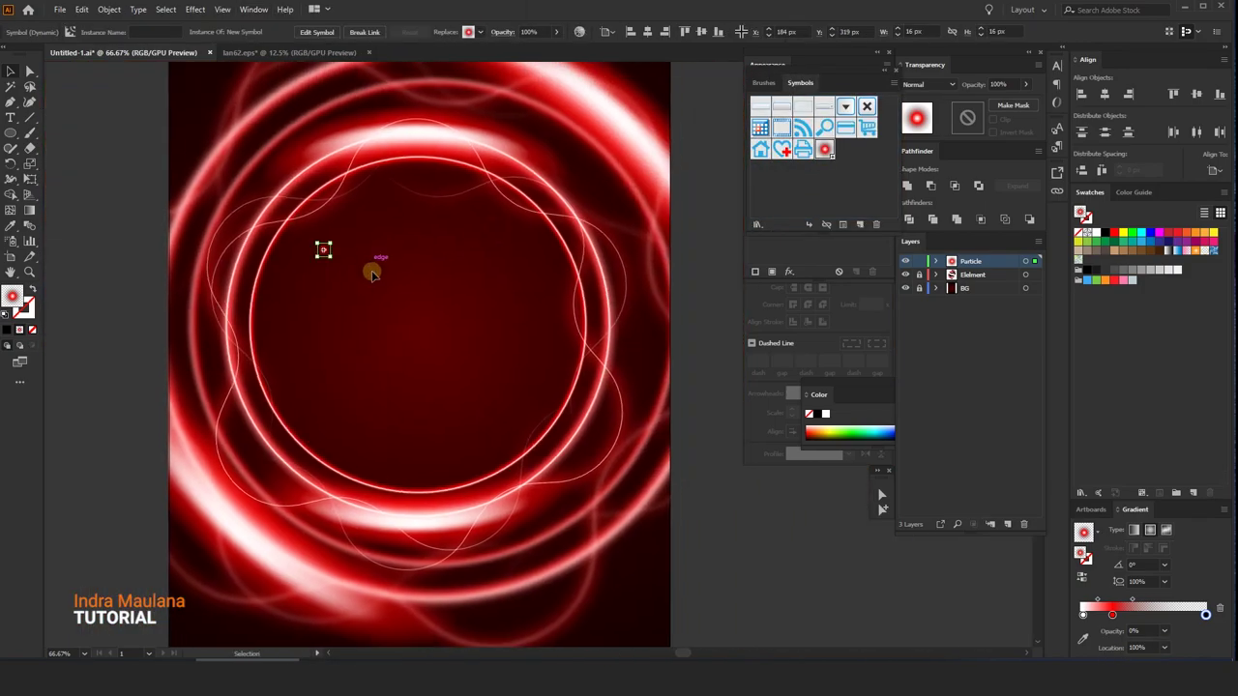
scroll(371, 274, "down", 1)
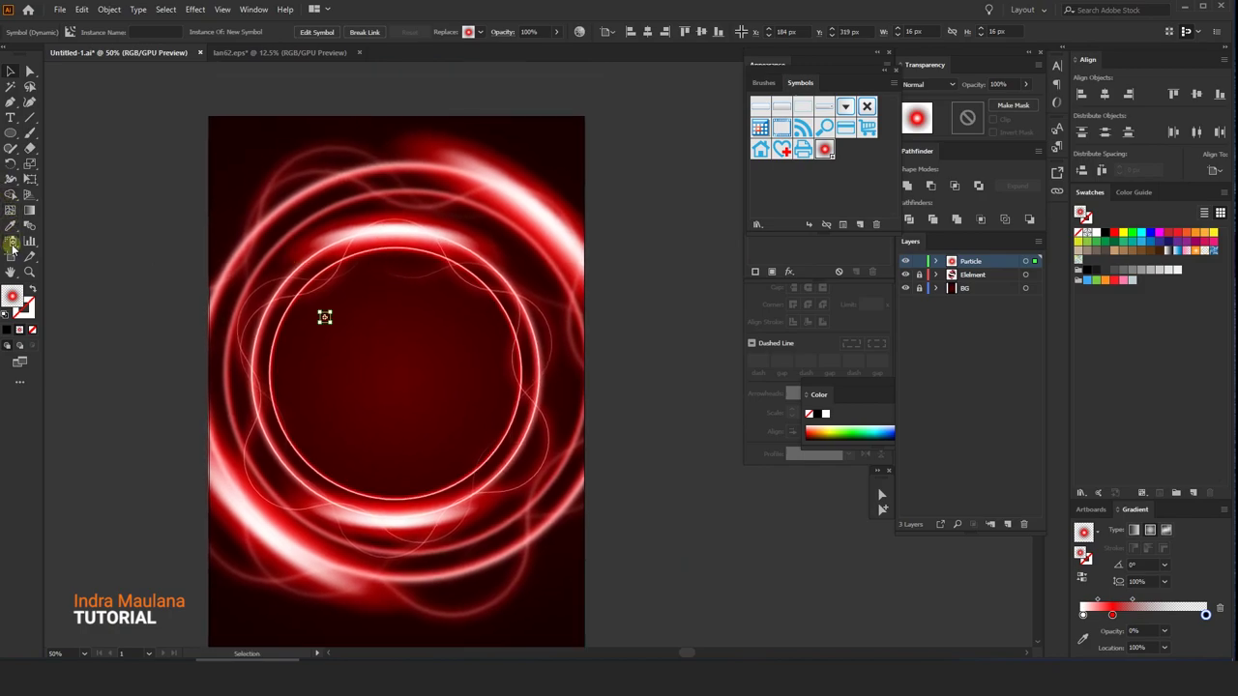
Spray glowing particle symbols over the poster with the Symbol Sprayer Tool.
left_click(15, 243)
left_click(51, 243)
mouse_move(358, 256)
left_mouse_down()
mouse_move(324, 530)
mouse_move(486, 185)
mouse_move(401, 522)
left_mouse_up()
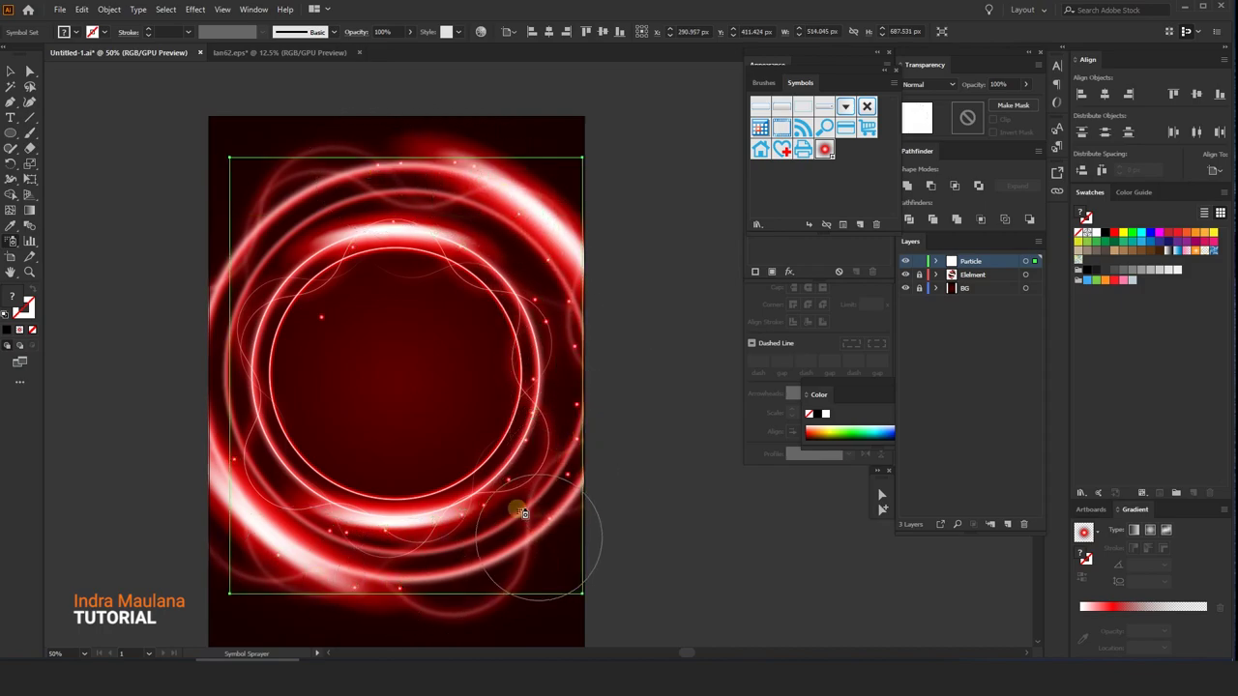
scroll(525, 497, "up", 3)
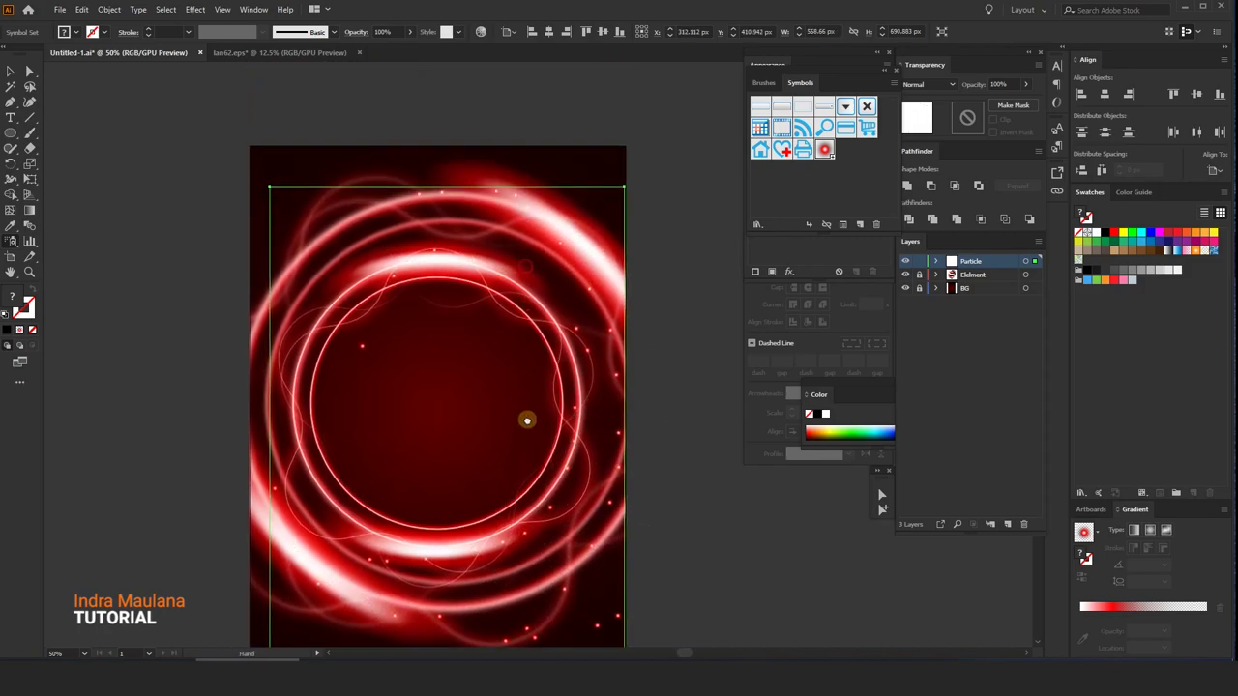
scroll(525, 419, "up", 1)
mouse_move(372, 285)
left_mouse_down()
mouse_move(249, 367)
mouse_move(386, 345)
mouse_move(346, 378)
mouse_move(304, 442)
left_mouse_up()
scroll(319, 440, "down", 3)
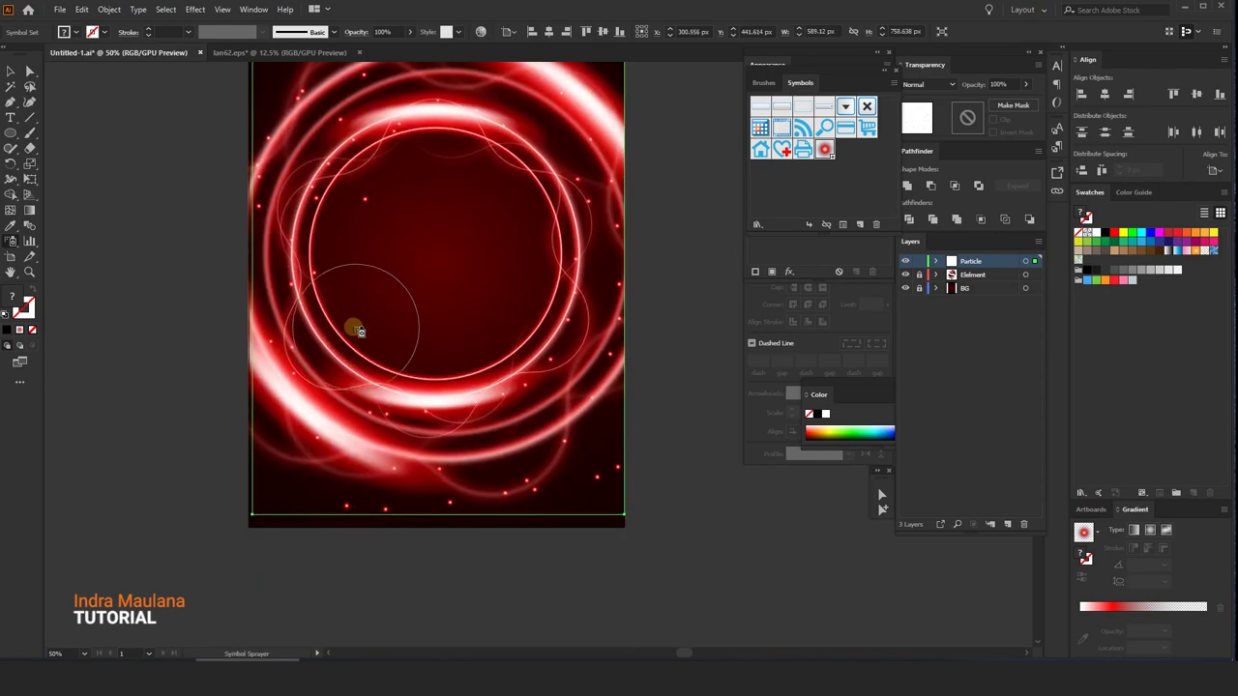
mouse_move(354, 400)
left_mouse_down()
mouse_move(504, 439)
mouse_move(462, 448)
mouse_move(497, 470)
mouse_move(248, 400)
mouse_move(354, 497)
mouse_move(329, 444)
left_mouse_up()
scroll(552, 395, "up", 2)
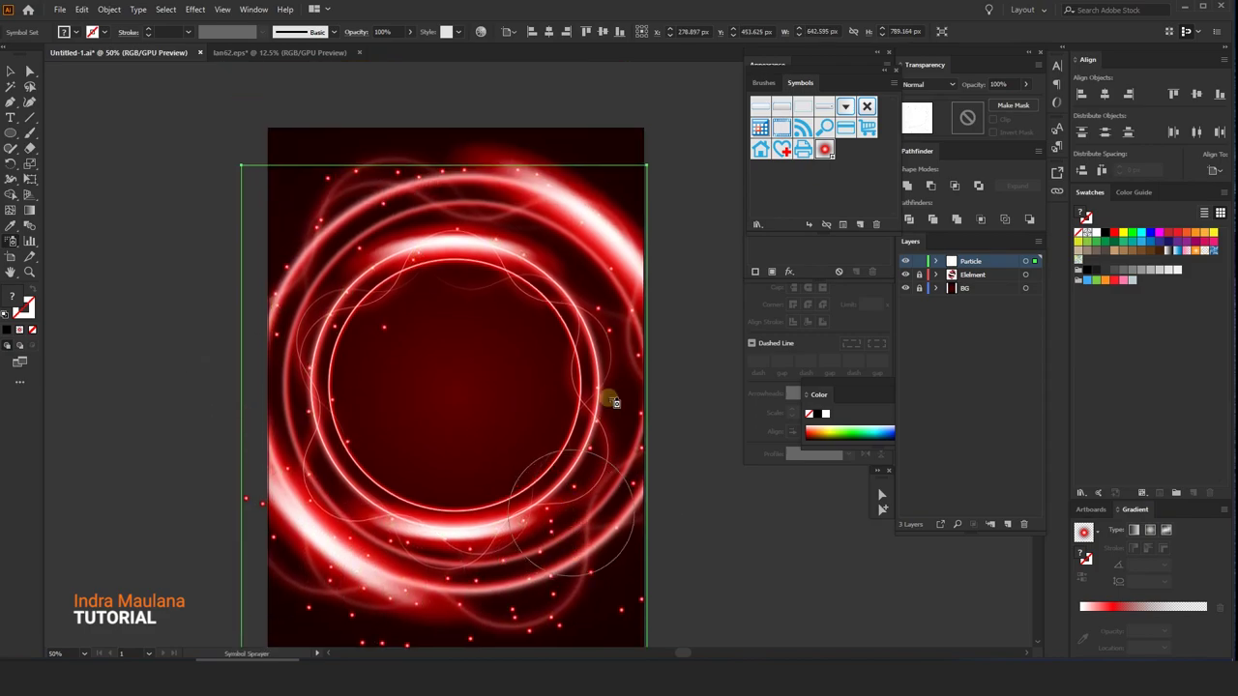
mouse_move(455, 138)
left_mouse_down()
mouse_move(573, 293)
mouse_move(415, 290)
left_mouse_up()
Spray additional particles across the lower middle, top-left and left edges of the poster.
mouse_move(590, 300)
left_mouse_down()
mouse_move(502, 466)
mouse_move(365, 442)
mouse_move(478, 326)
left_mouse_up()
scroll(366, 442, "down", 1)
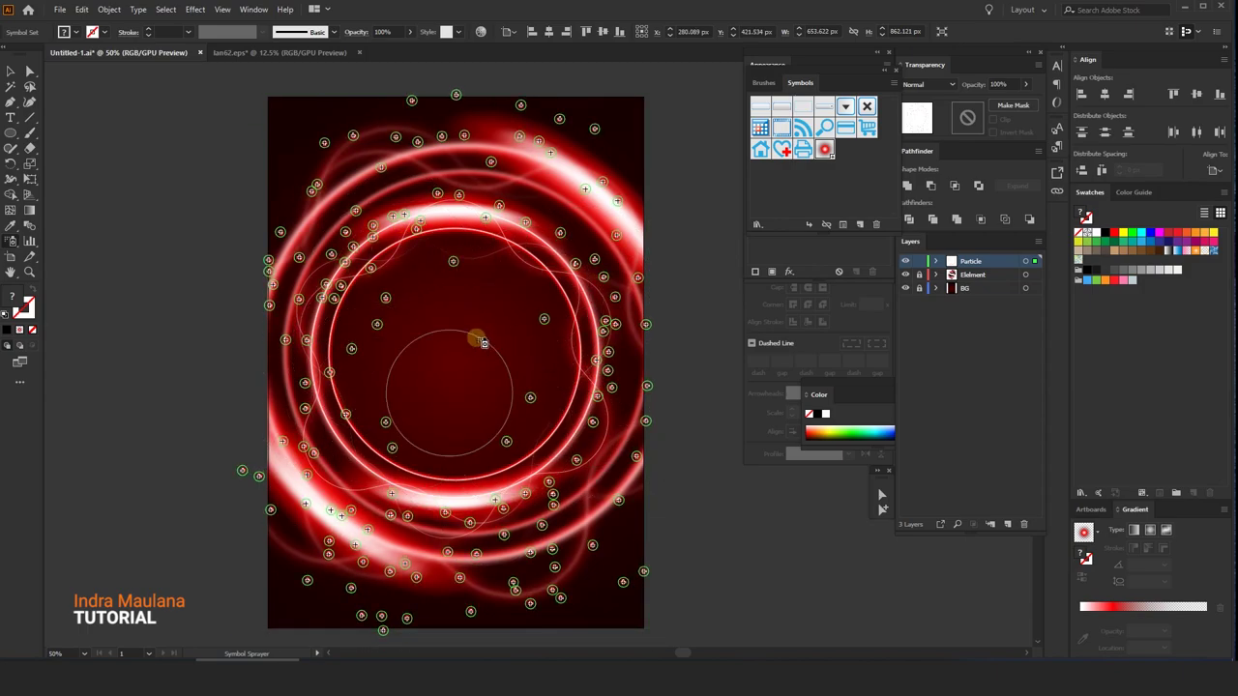
scroll(479, 277, "down", 1)
left_click_drag(434, 273, 507, 257)
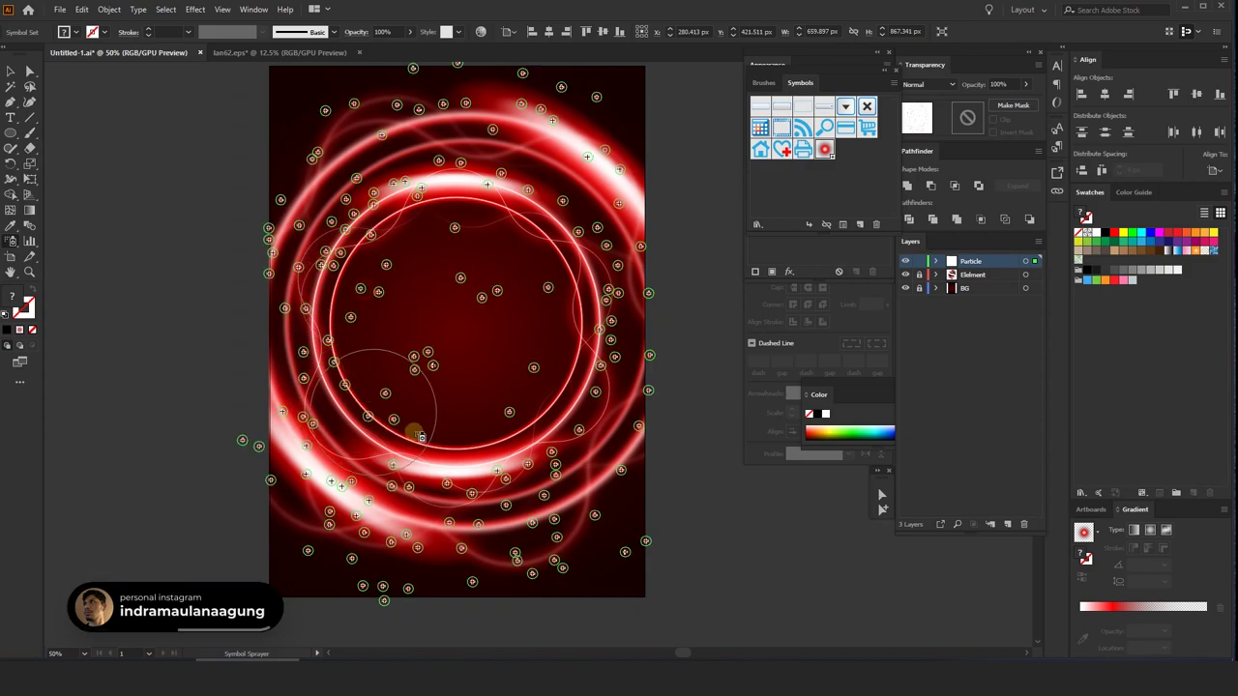
scroll(505, 256, "up", 1)
scroll(505, 256, "down", 2)
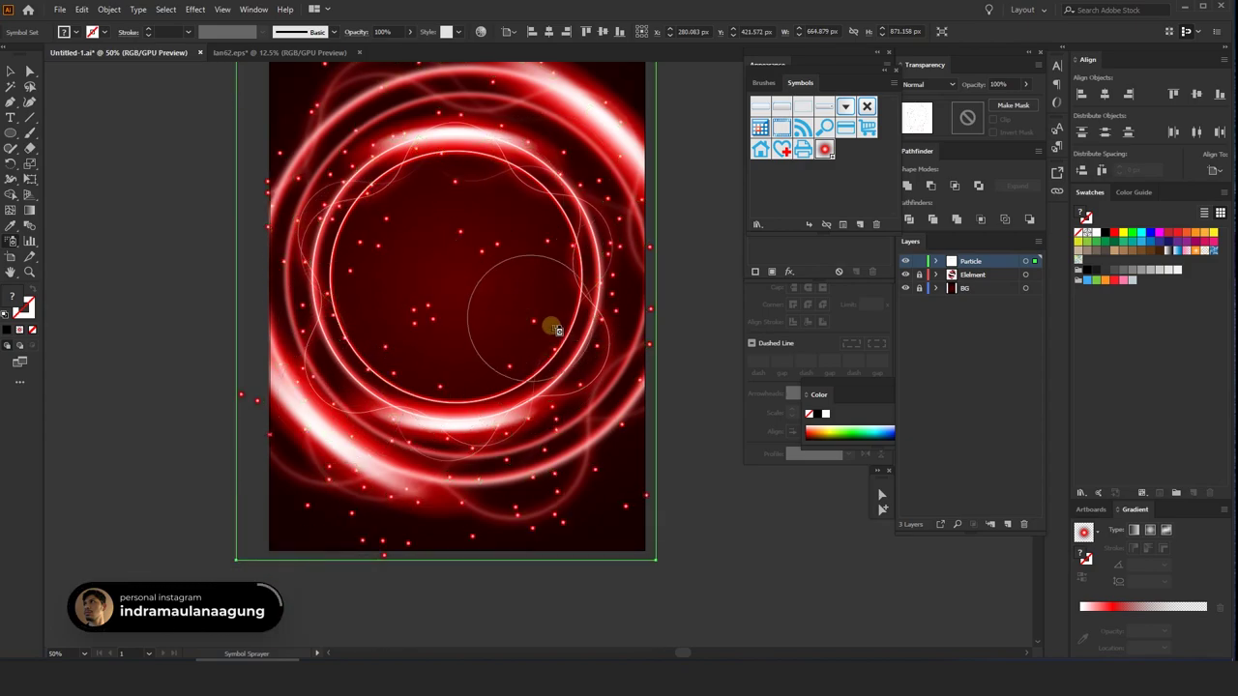
mouse_move(552, 326)
left_mouse_down()
mouse_move(605, 433)
mouse_move(322, 292)
left_mouse_up()
scroll(322, 292, "up", 1)
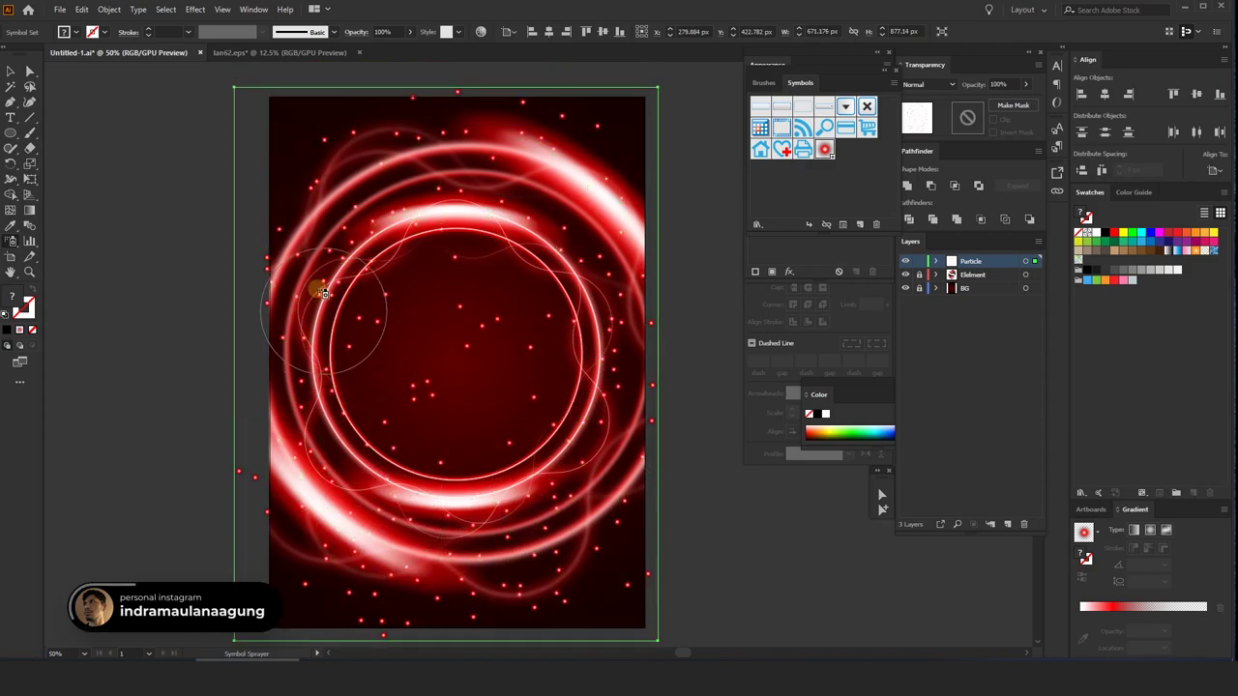
left_click_drag(322, 189, 606, 246)
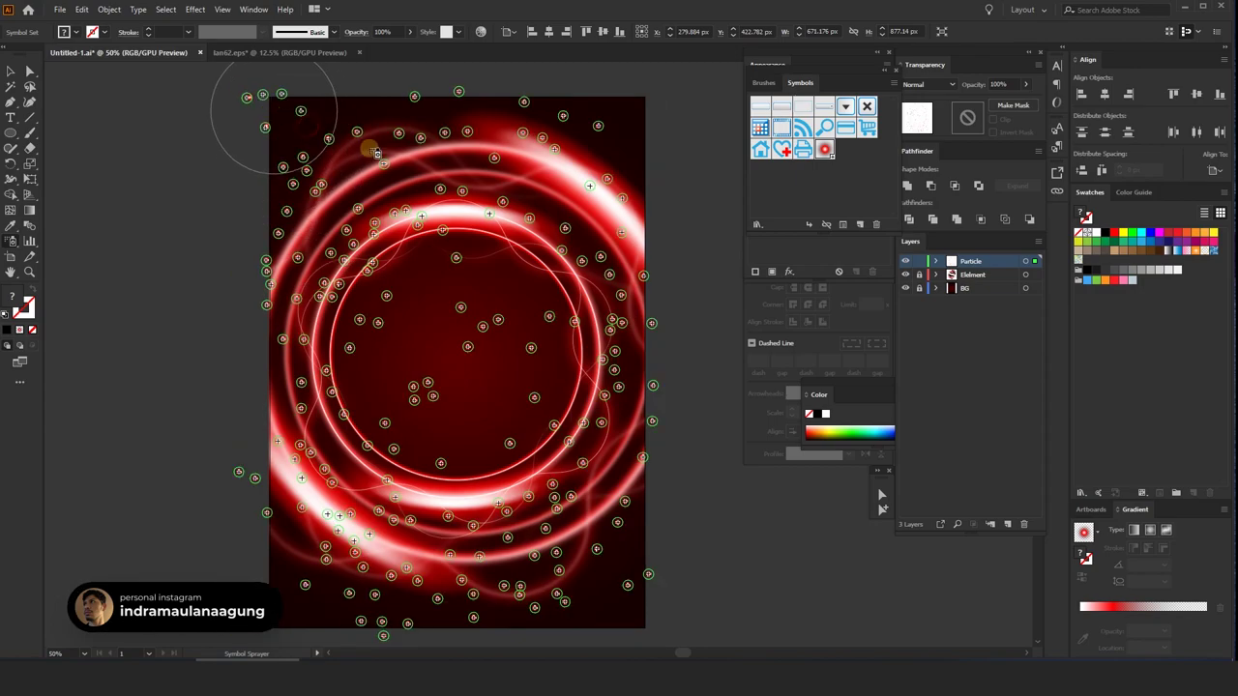
left_click_drag(605, 245, 269, 486)
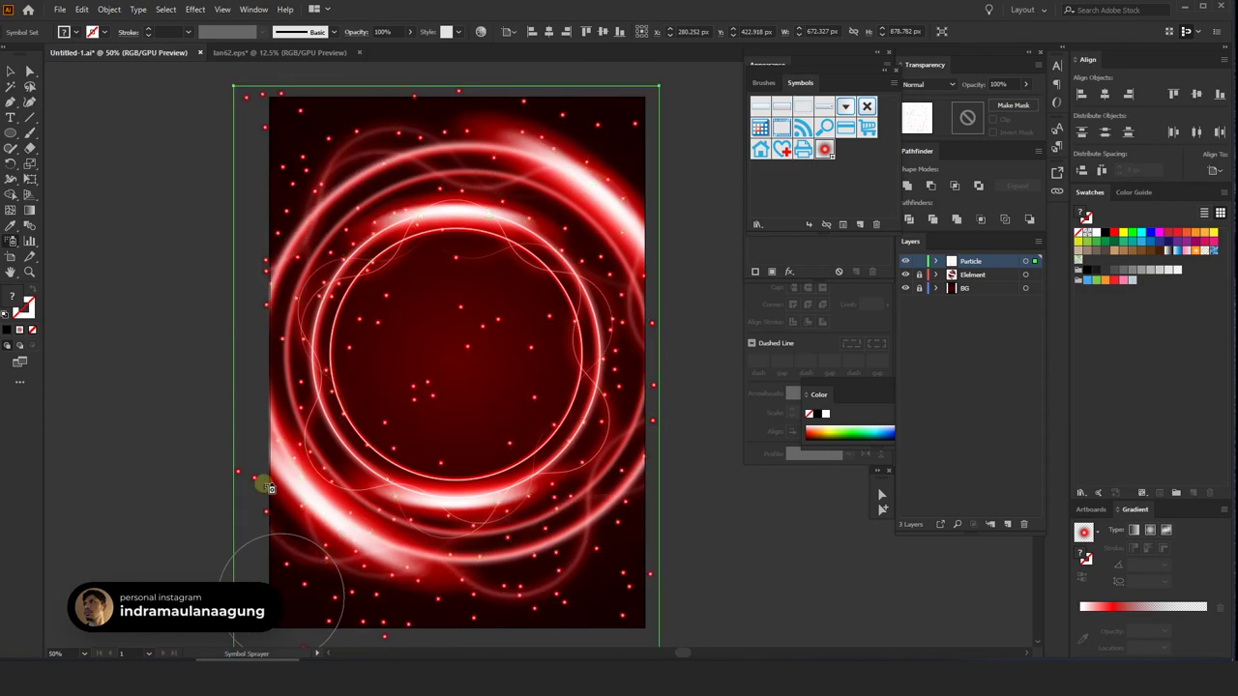
left_click(24, 232)
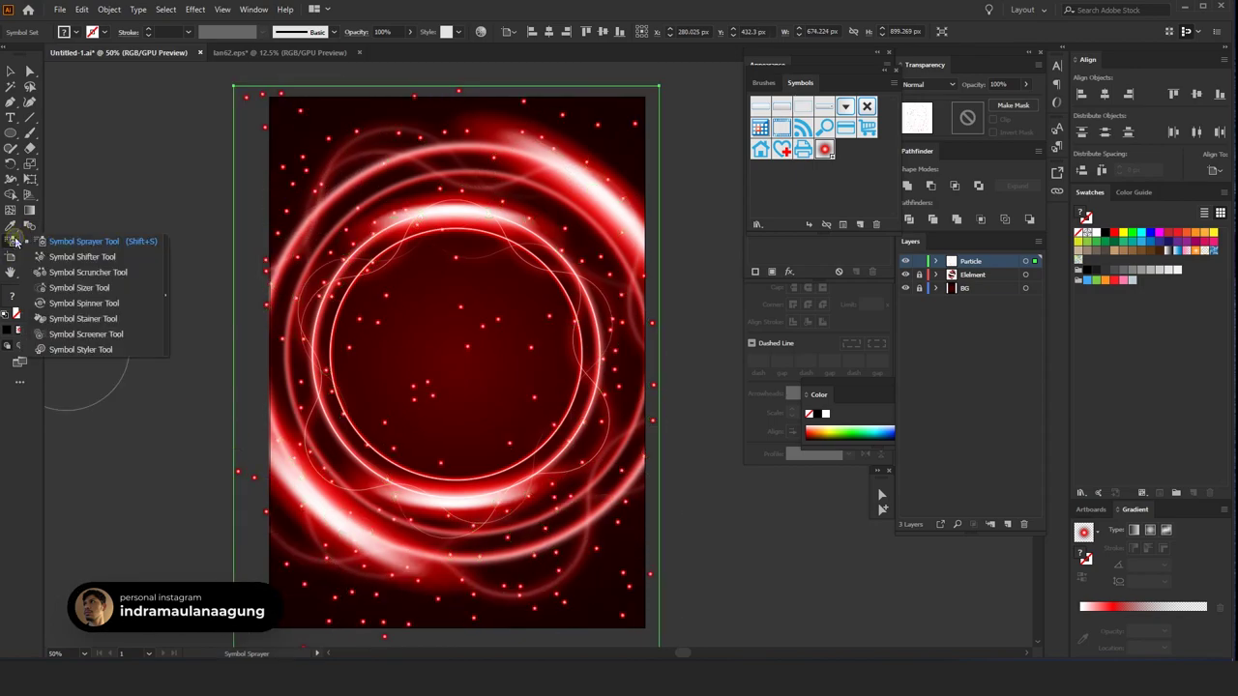
Resize the scattered particles with the Symbol Sizer, shrinking some into small specks.
left_click(69, 289)
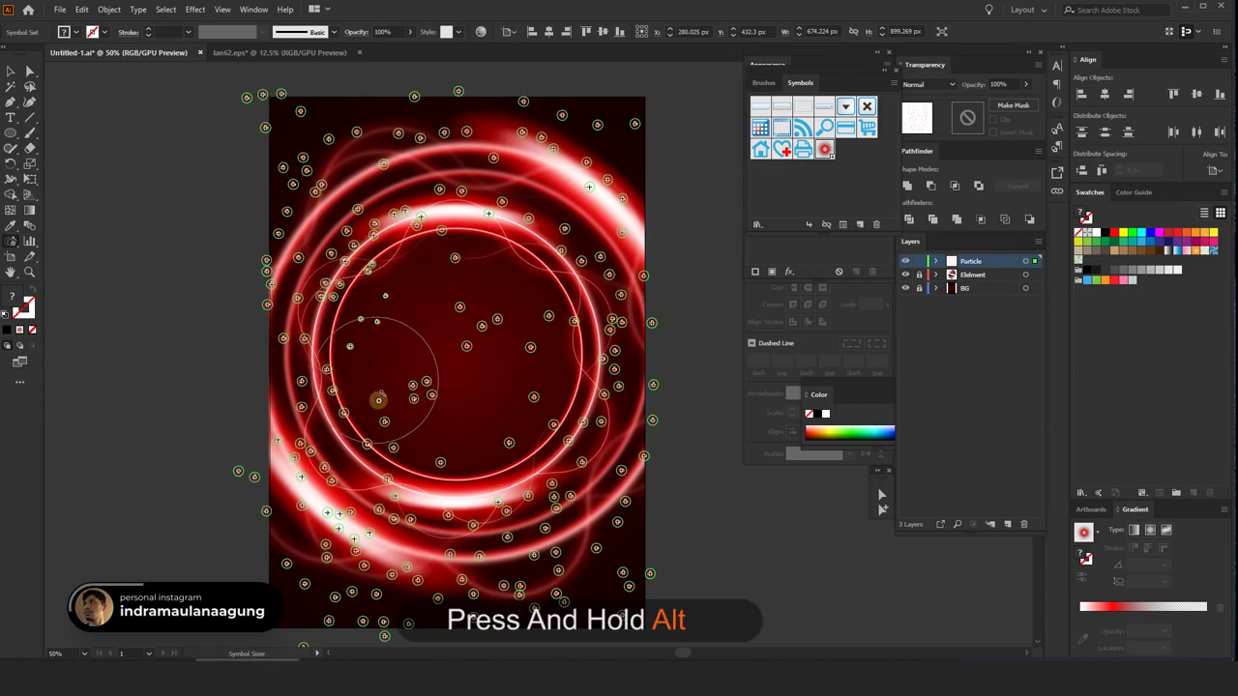
mouse_move(492, 348)
left_mouse_down()
mouse_move(572, 333)
mouse_move(462, 209)
left_mouse_up()
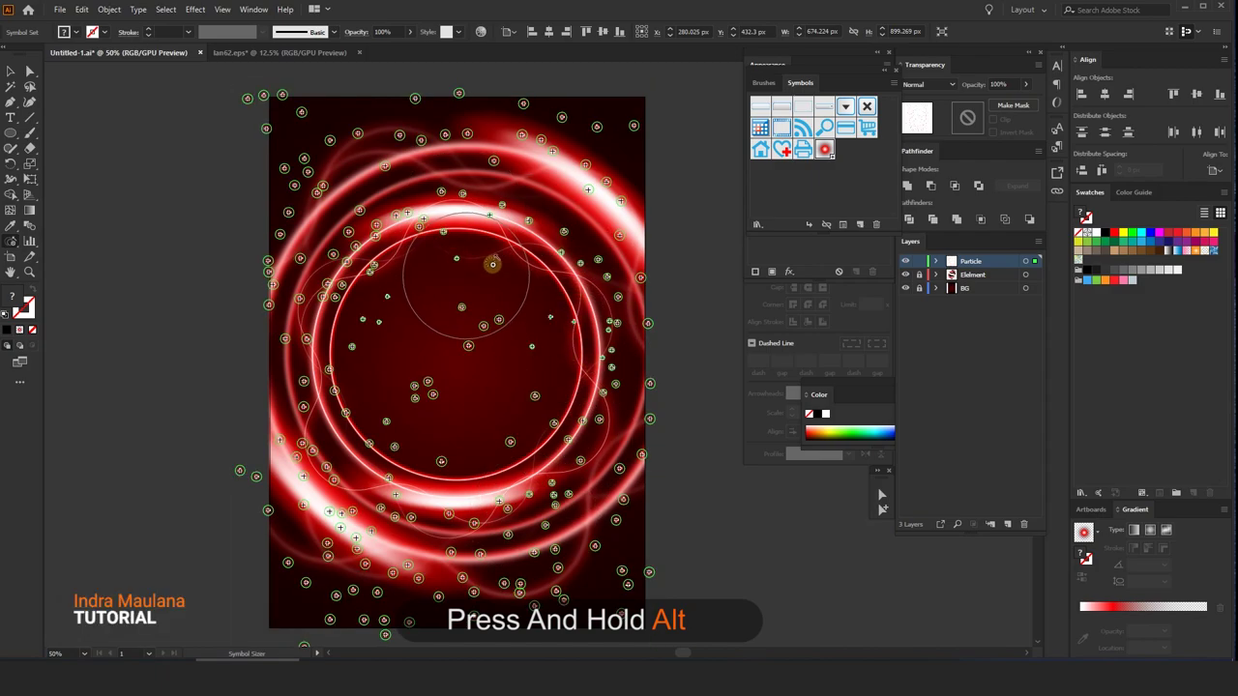
mouse_move(492, 263)
left_mouse_down()
mouse_move(322, 635)
mouse_move(257, 400)
mouse_move(350, 162)
mouse_move(334, 580)
left_mouse_up()
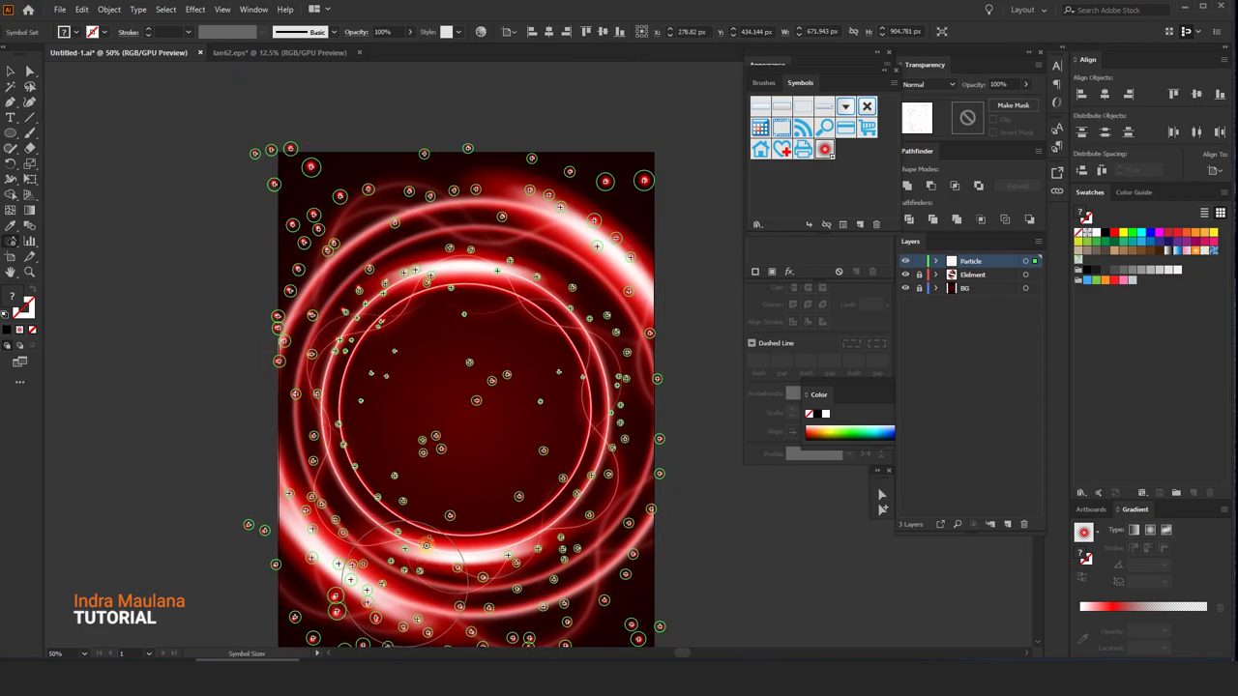
left_click_drag(478, 400, 464, 406)
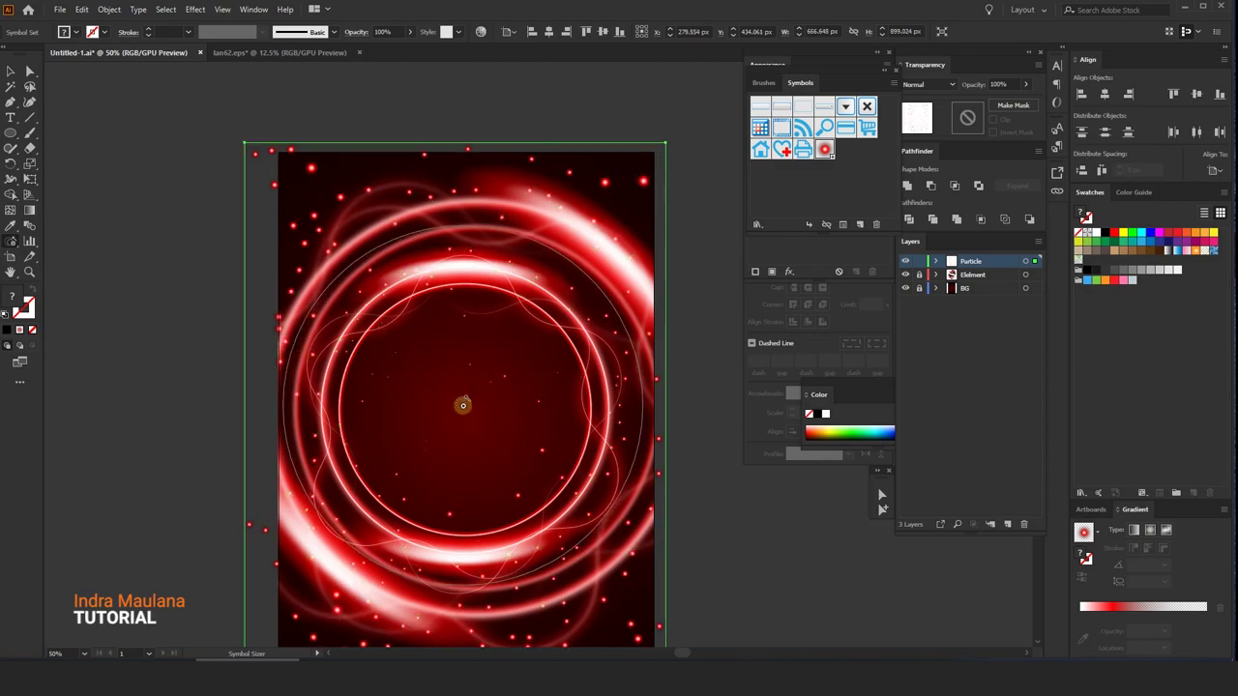
left_click_drag(436, 451, 458, 406)
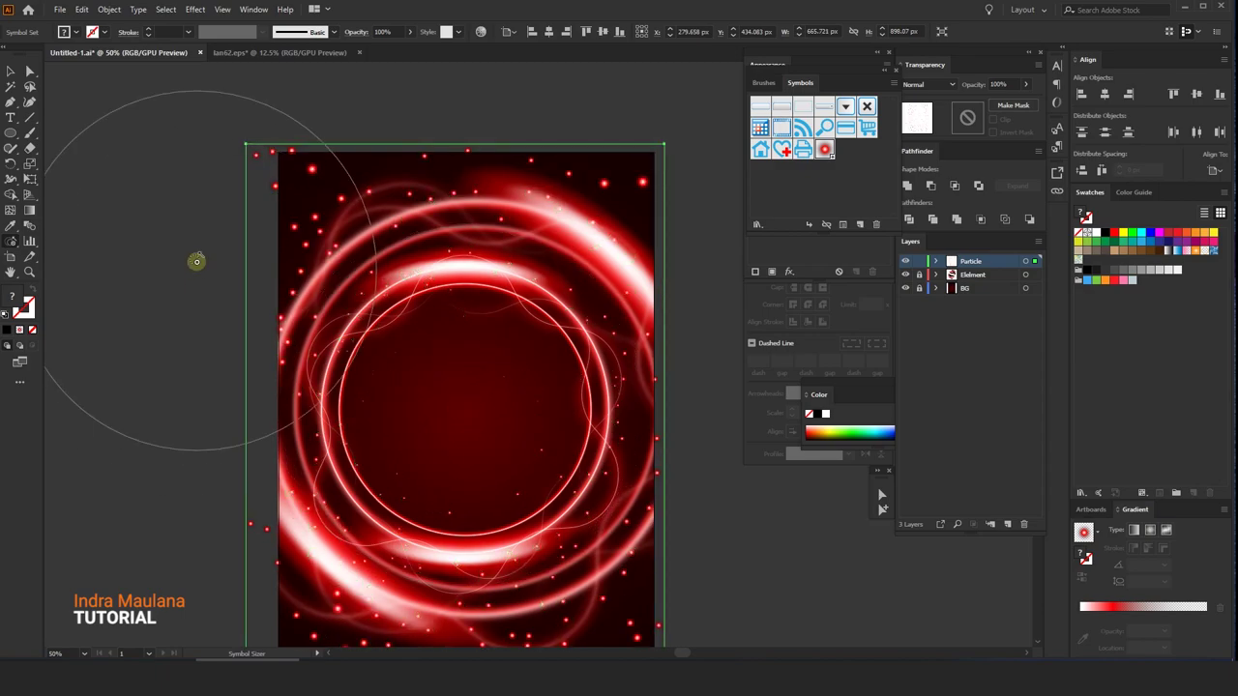
scroll(196, 261, "down", 2)
scroll(225, 184, "up", 1)
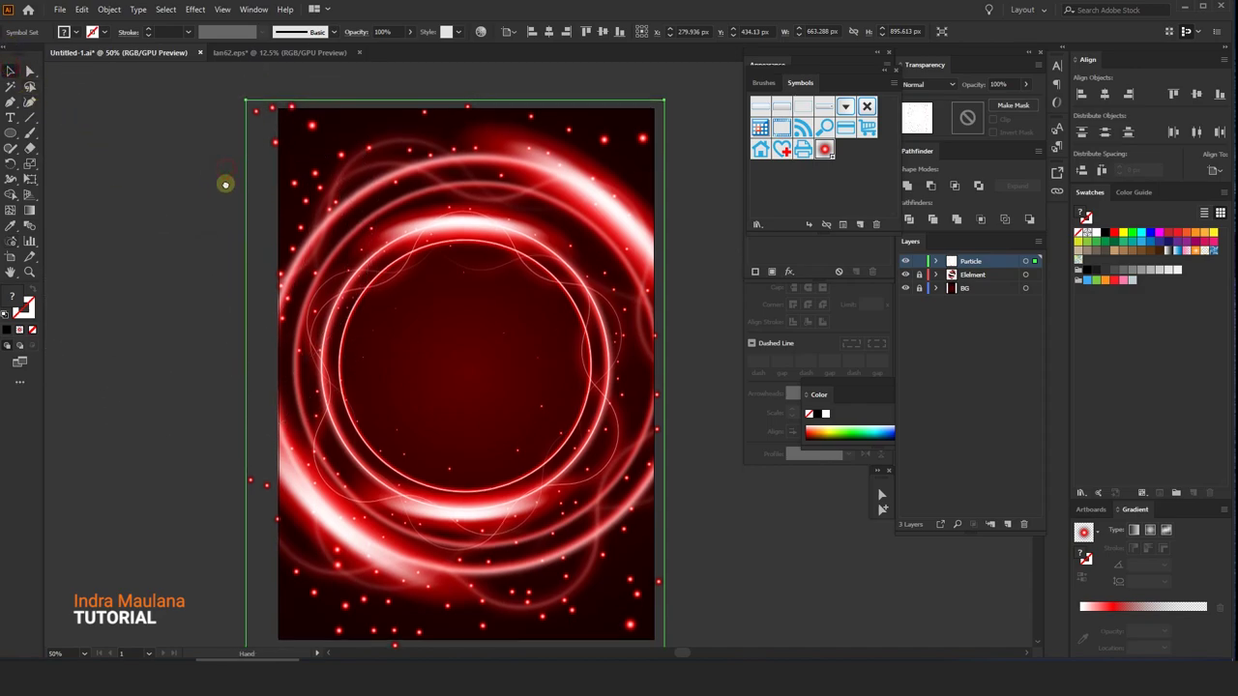
Set the particle symbol set's blend mode to Screen.
left_click(263, 213)
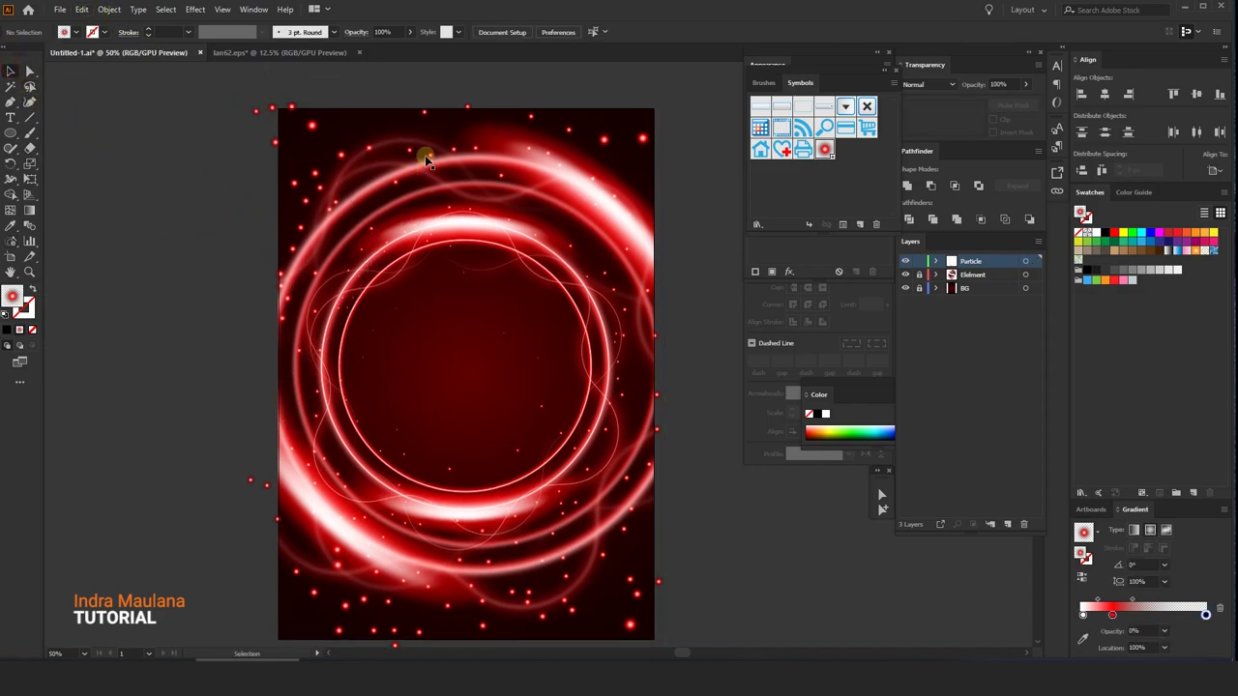
left_click(426, 160)
left_click(914, 85)
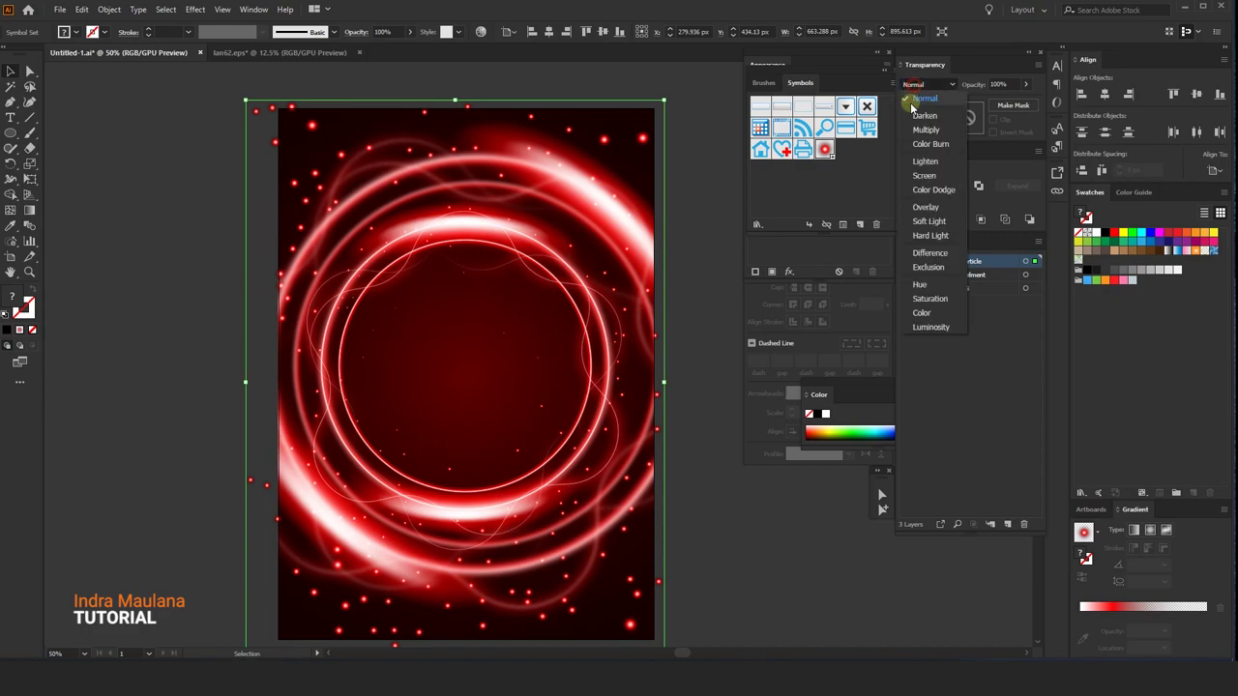
left_click(925, 176)
left_click_drag(503, 137, 479, 108)
left_click(188, 279)
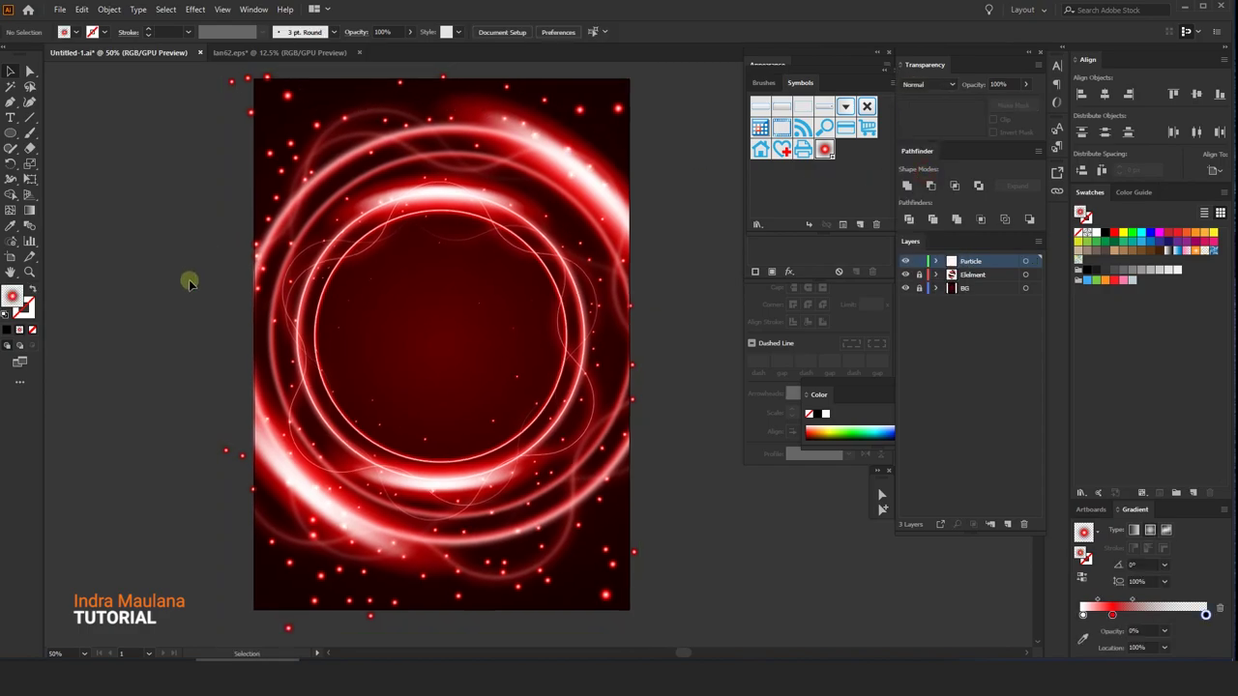
scroll(188, 279, "up", 1)
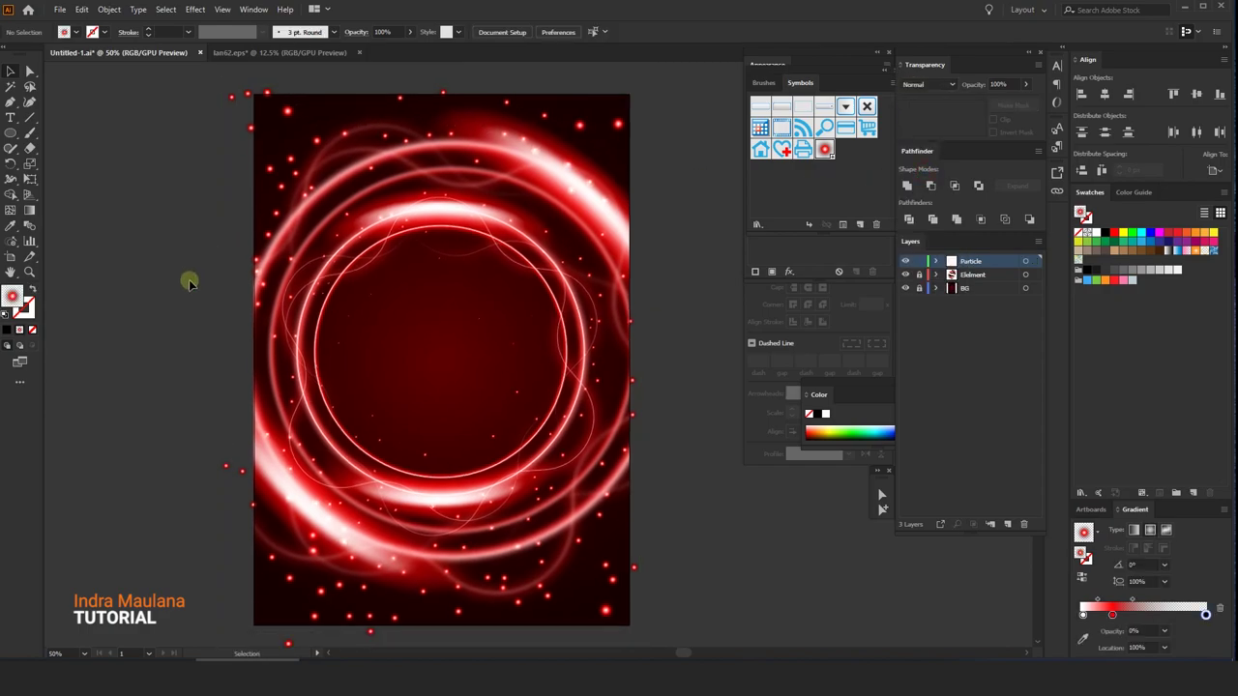
Create a new A4 print document.
scroll(174, 84, "up", 3)
left_click(59, 9)
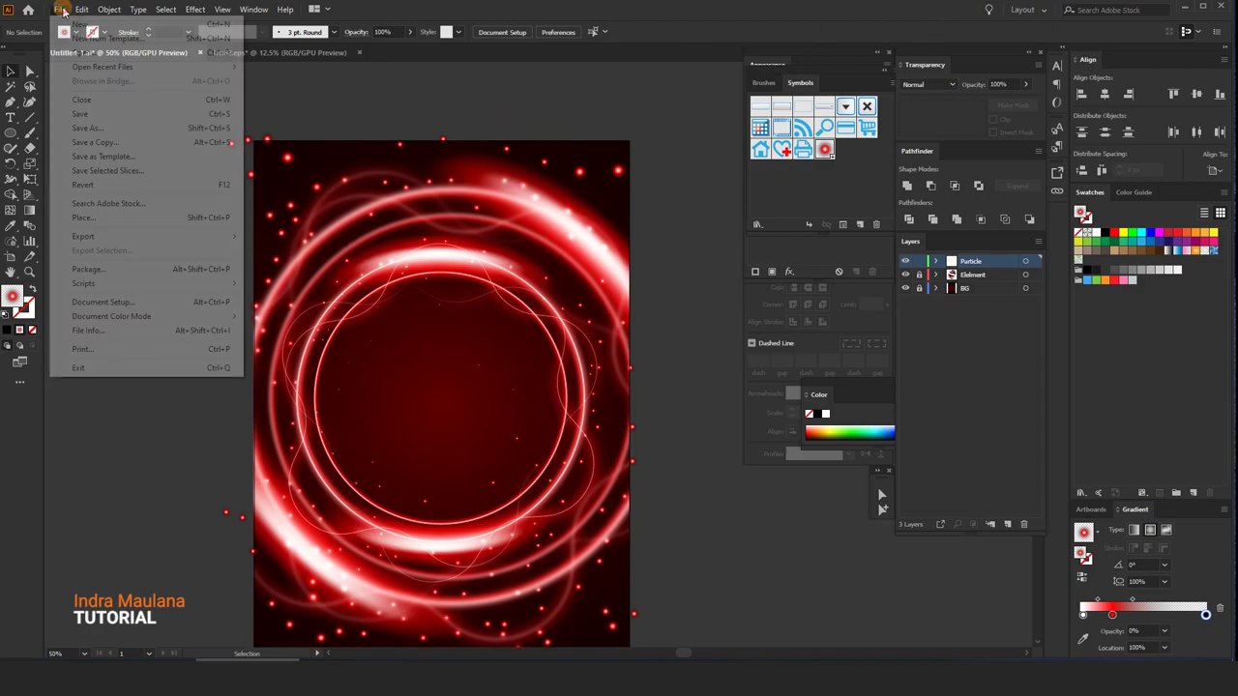
left_click(78, 21)
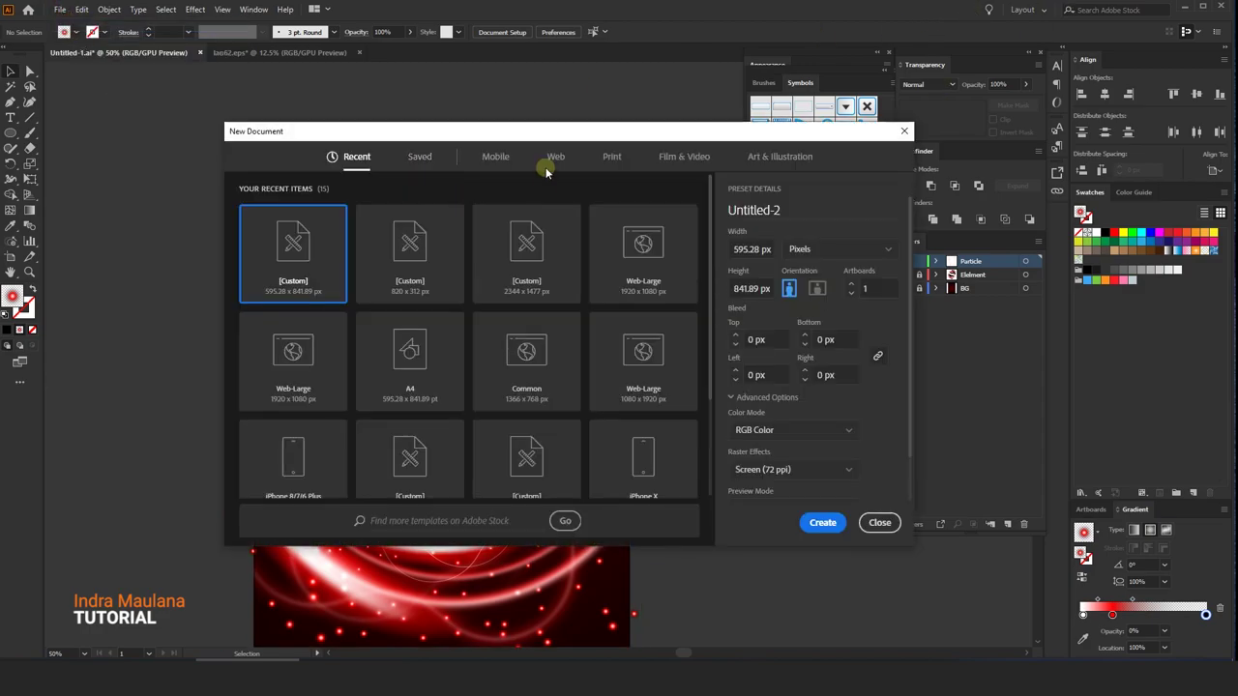
left_click(609, 159)
left_click(428, 280)
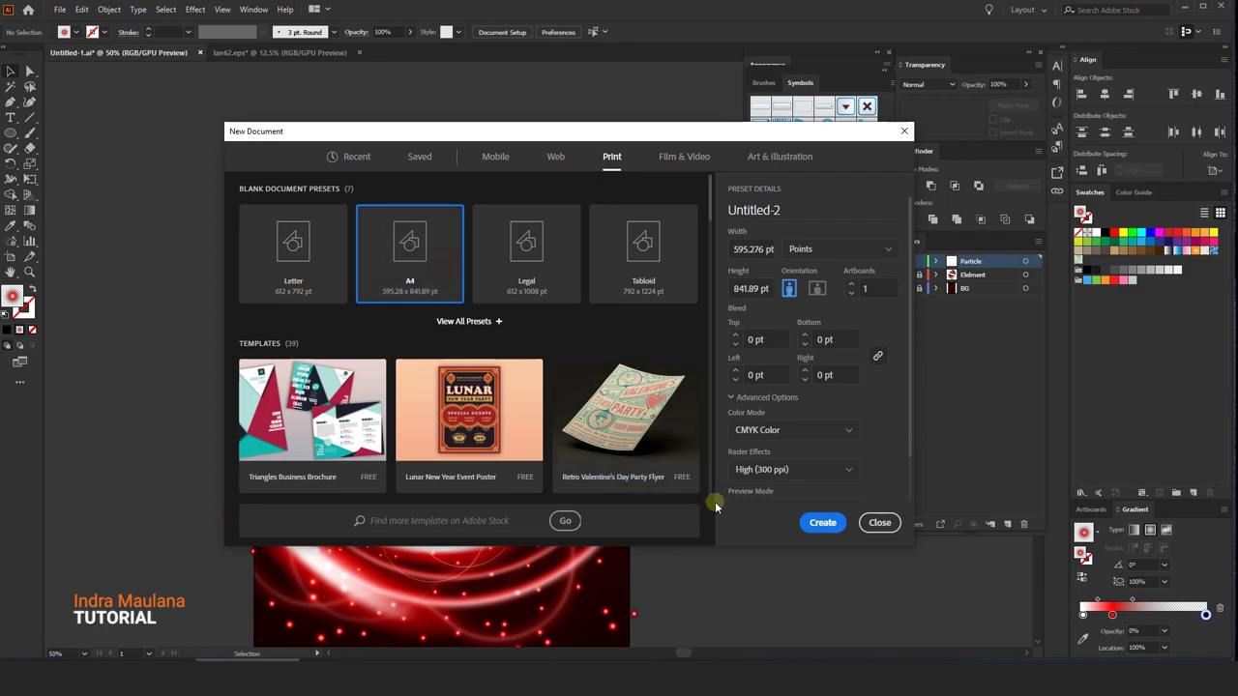
left_click(820, 524)
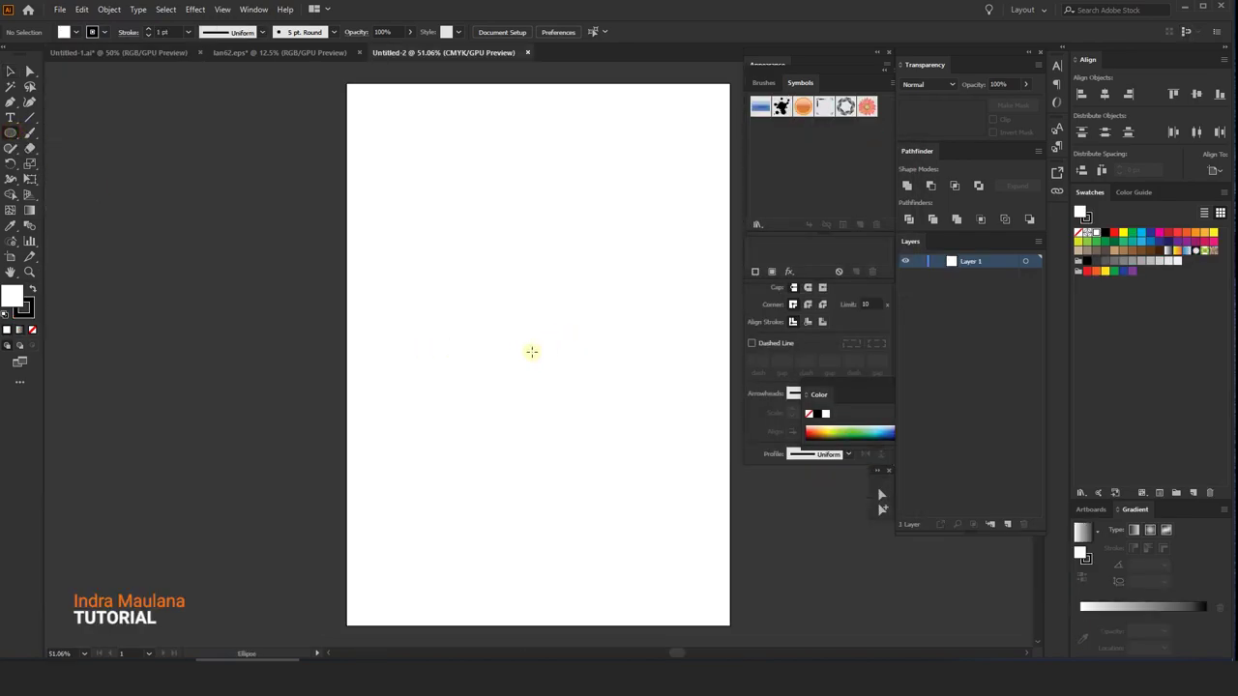
Draw a large stroke-free circle with a reversed radial gradient, dark at the centre.
left_click_drag(536, 353, 727, 542)
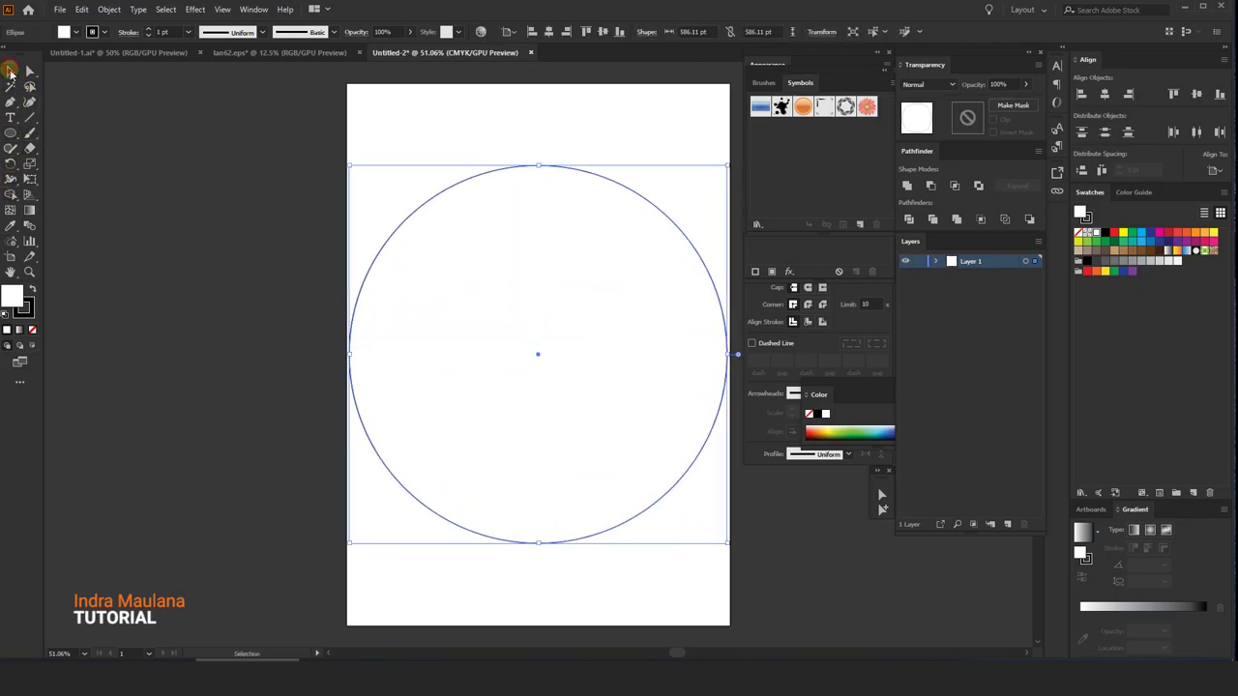
left_click(104, 33)
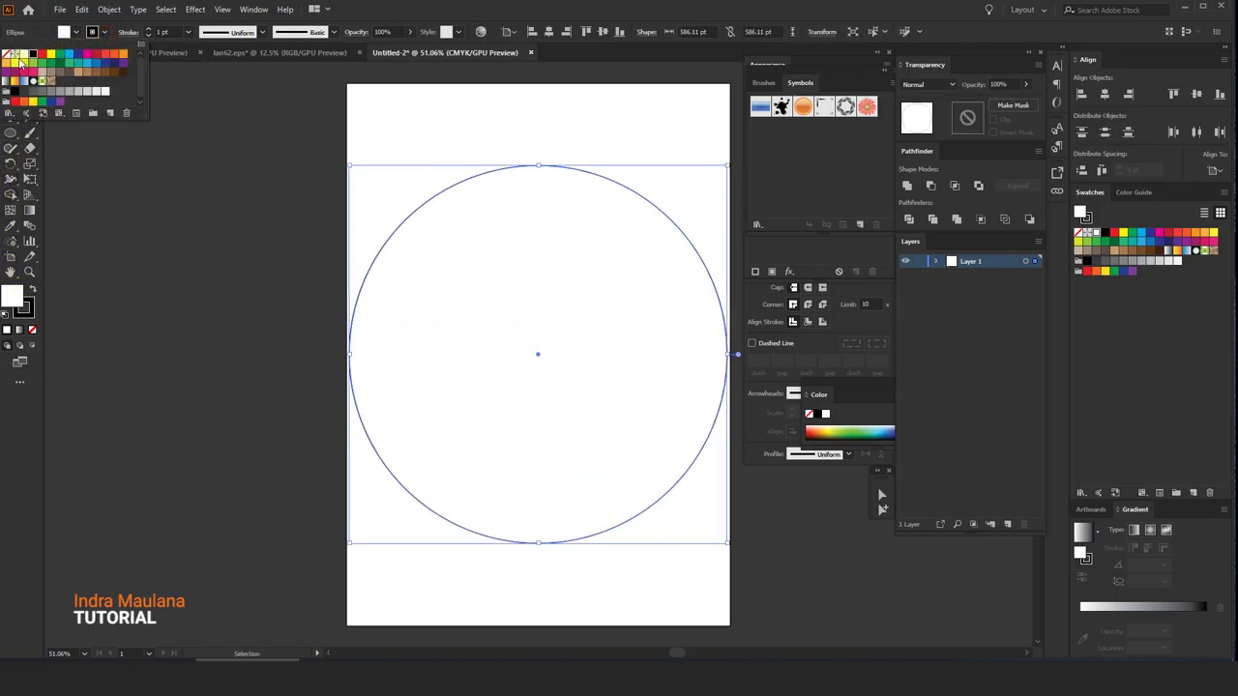
left_click(8, 53)
left_click(123, 235)
left_click(1123, 605)
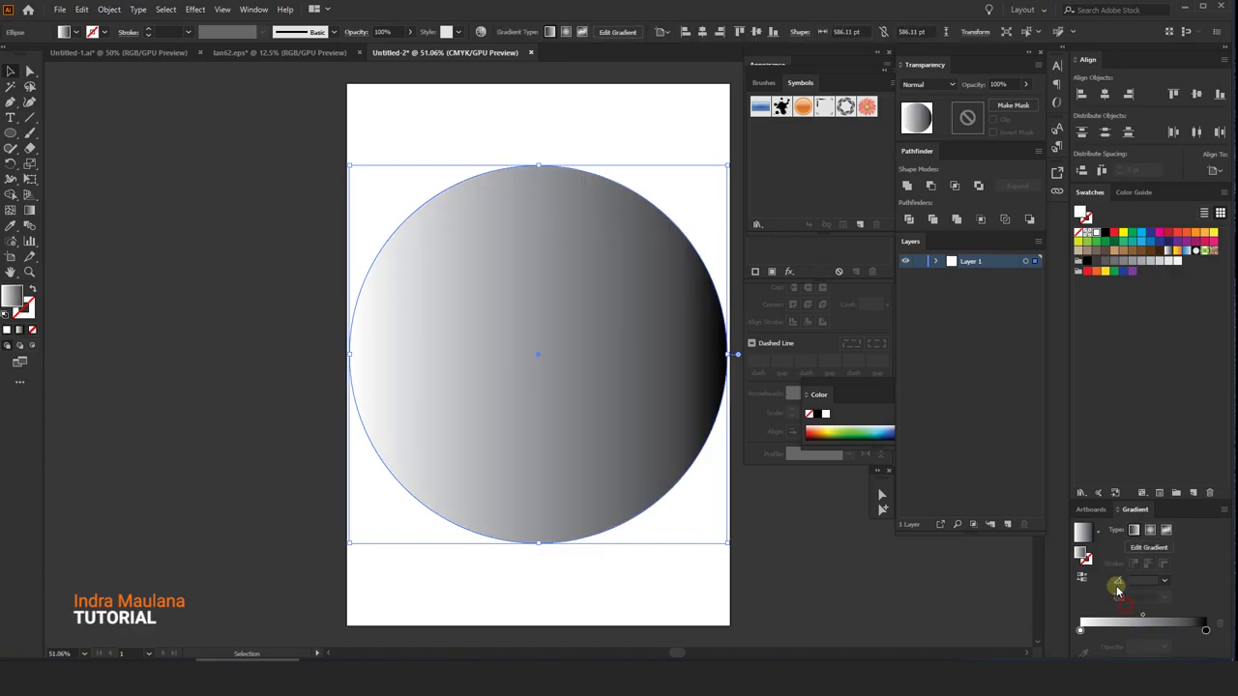
left_click(1150, 514)
left_click(1118, 565)
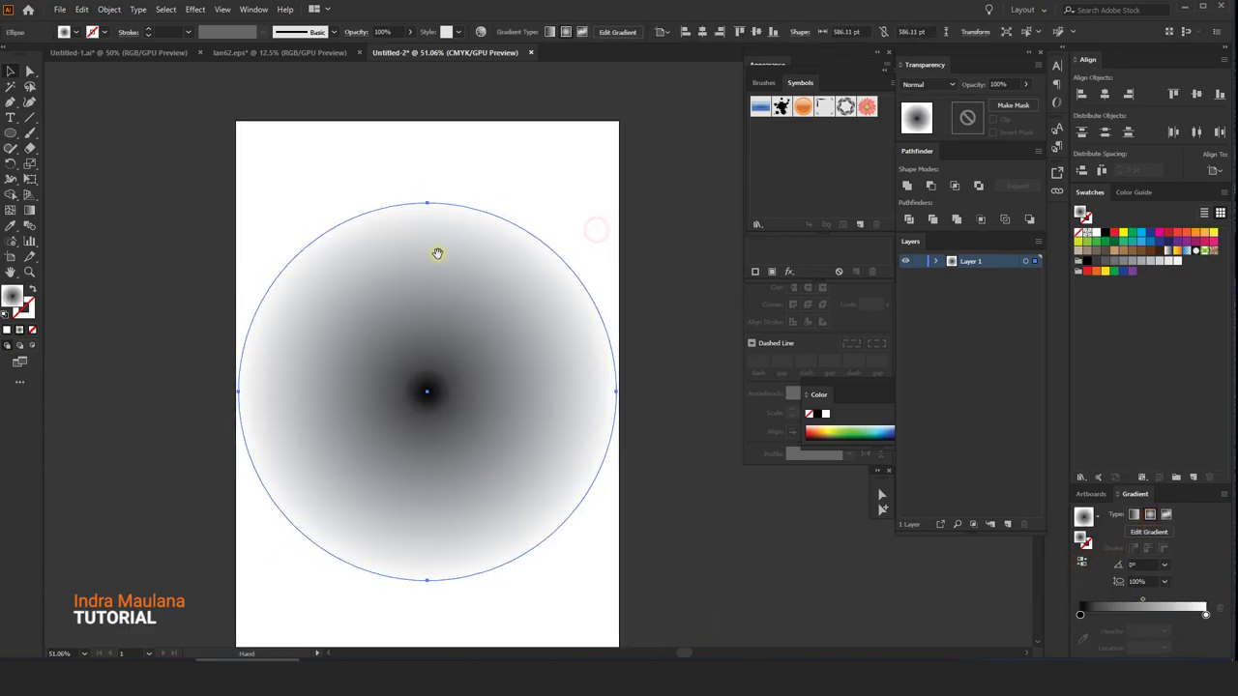
left_click(195, 10)
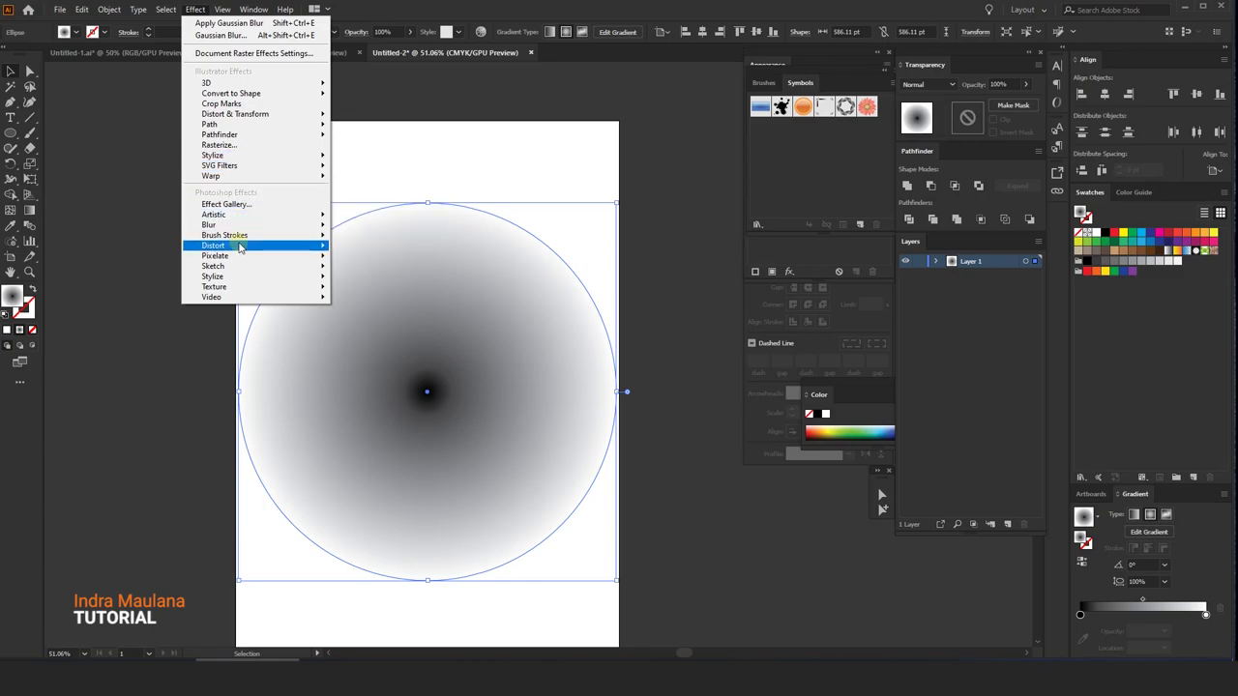
mouse_move(212, 265)
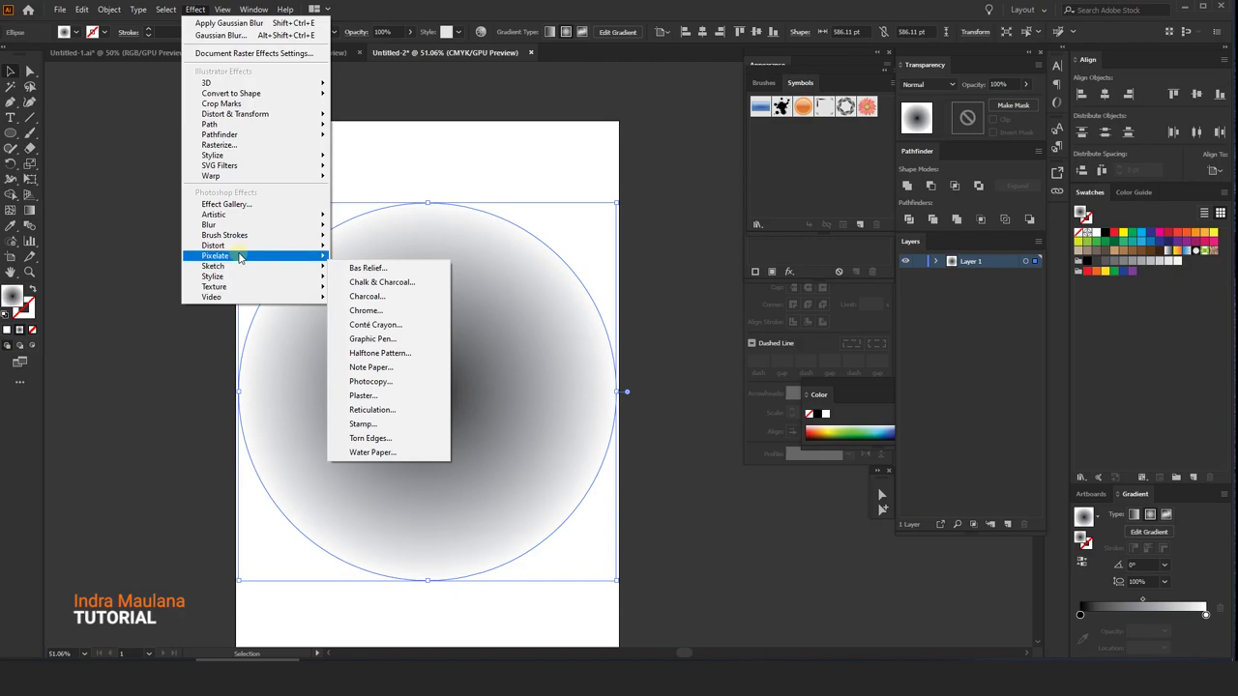
Apply a Color Halftone effect to the gradient circle.
left_click(363, 260)
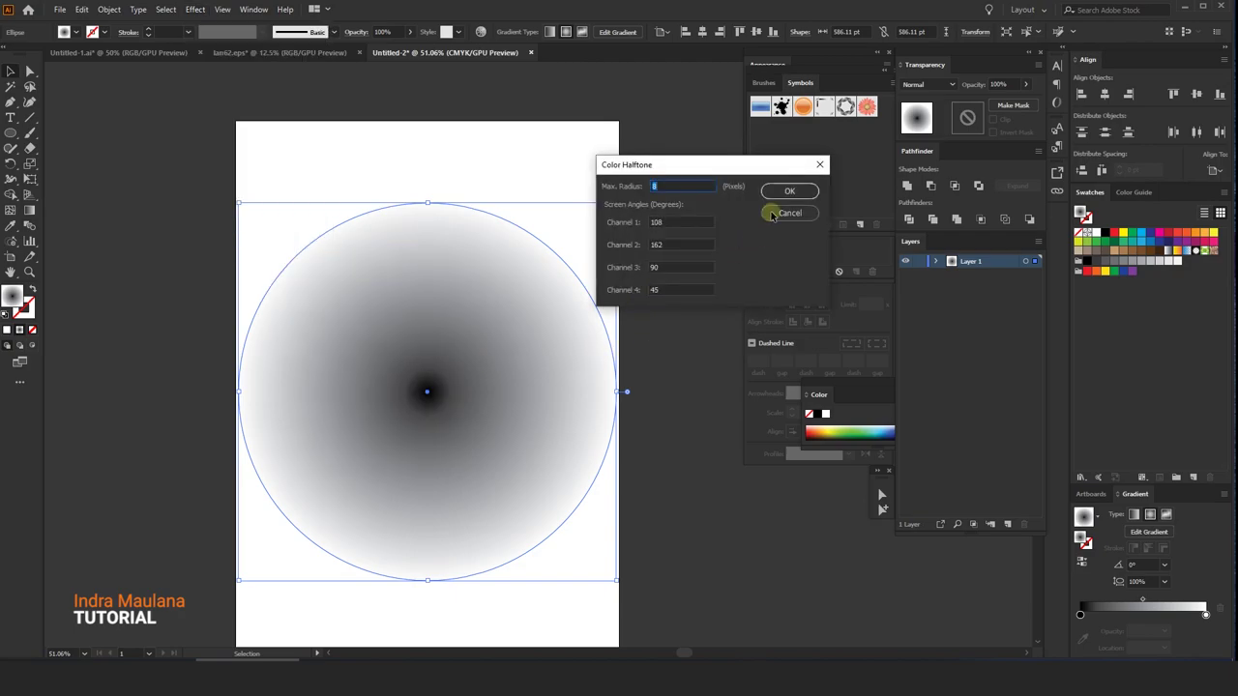
left_click(773, 215)
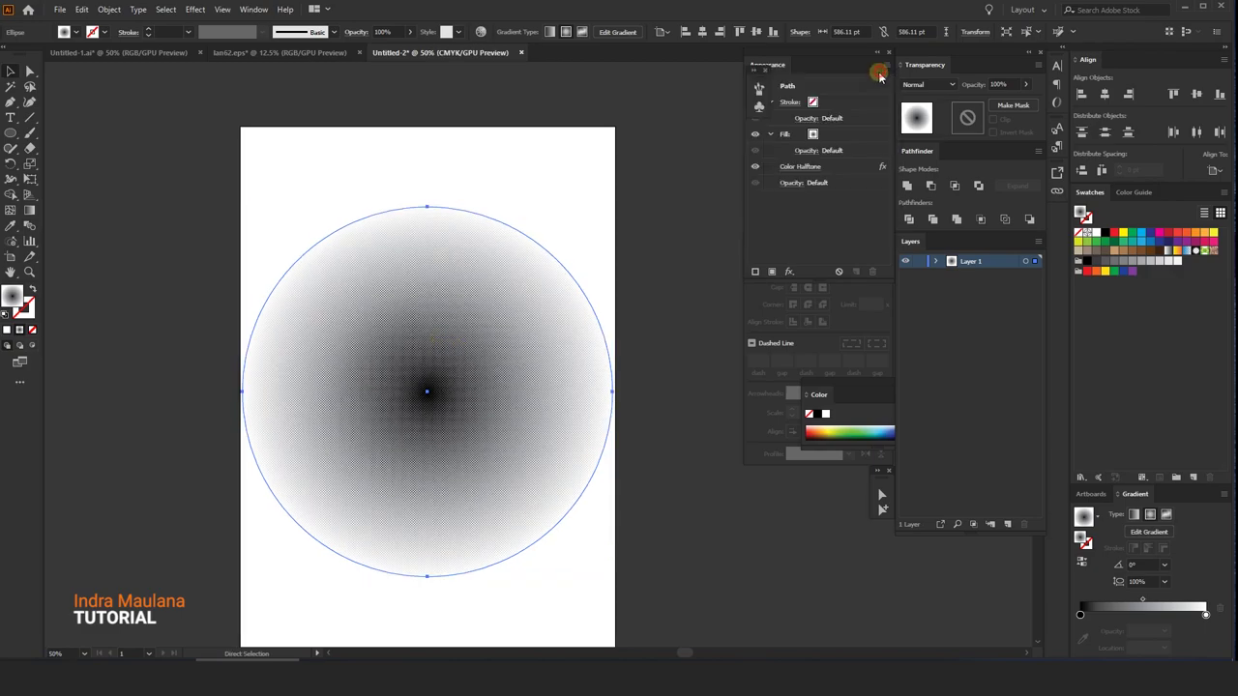
left_click(802, 168)
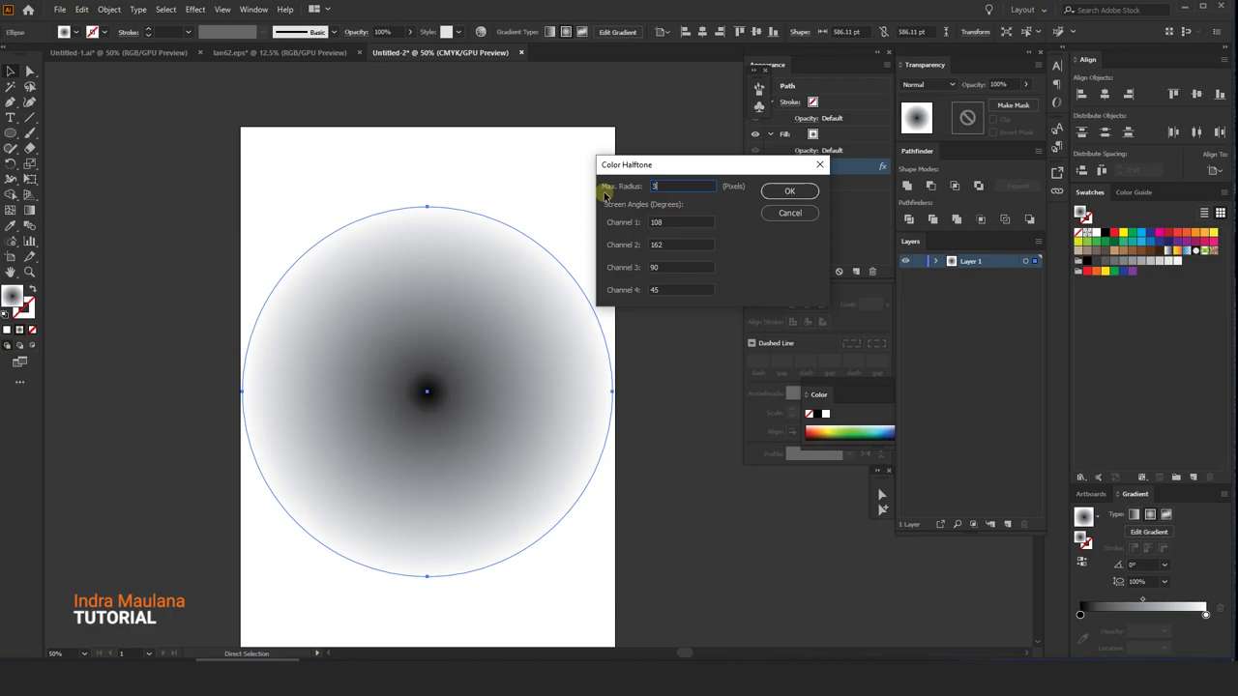
key("Return")
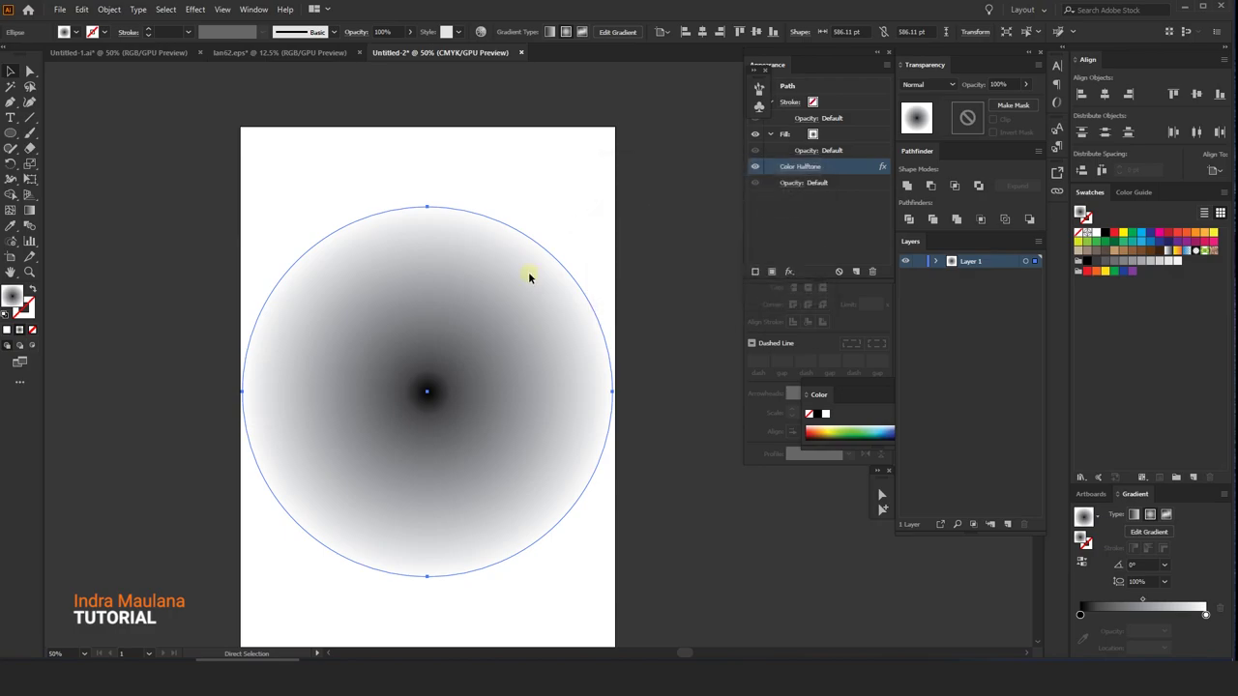
key("v")
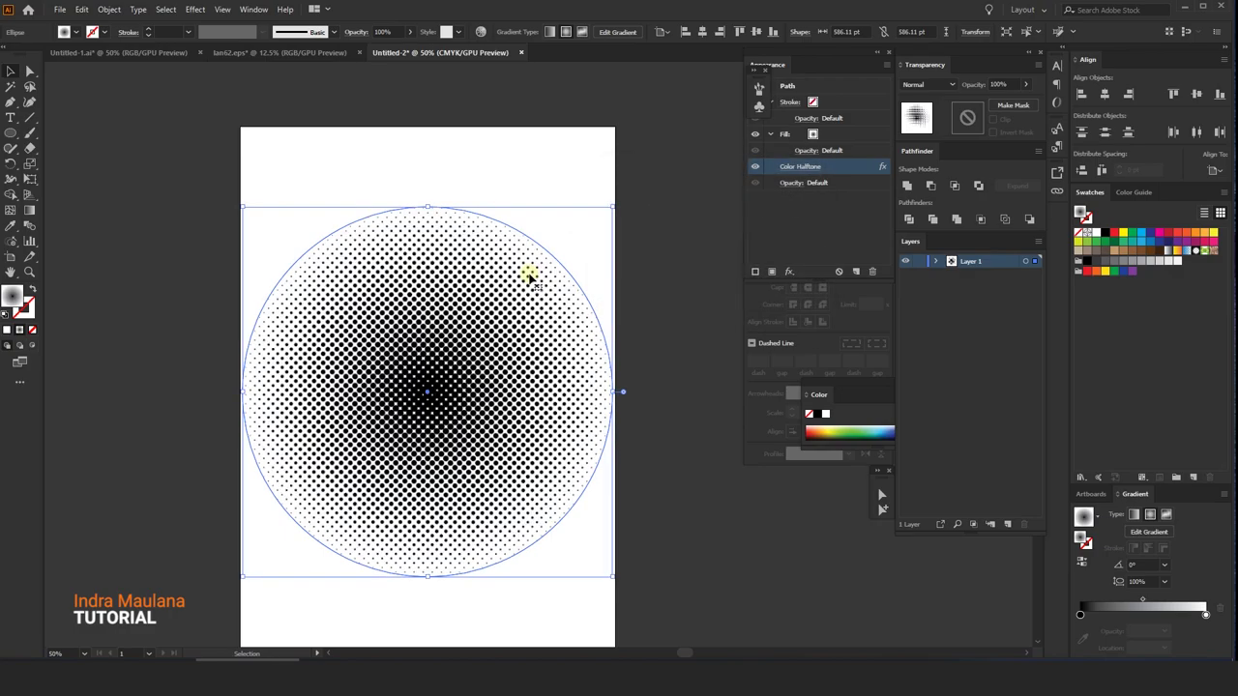
Expand the halftone's appearance, image-trace and expand it, then ungroup the vector dots.
left_click(109, 9)
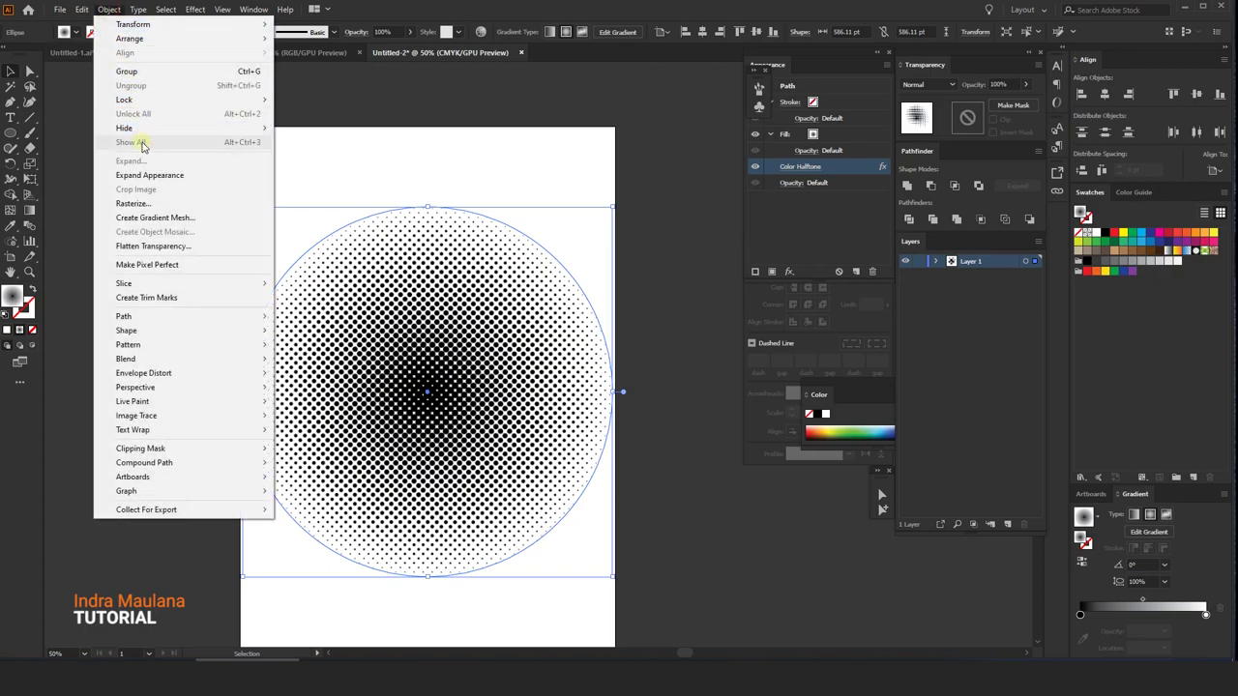
left_click(147, 177)
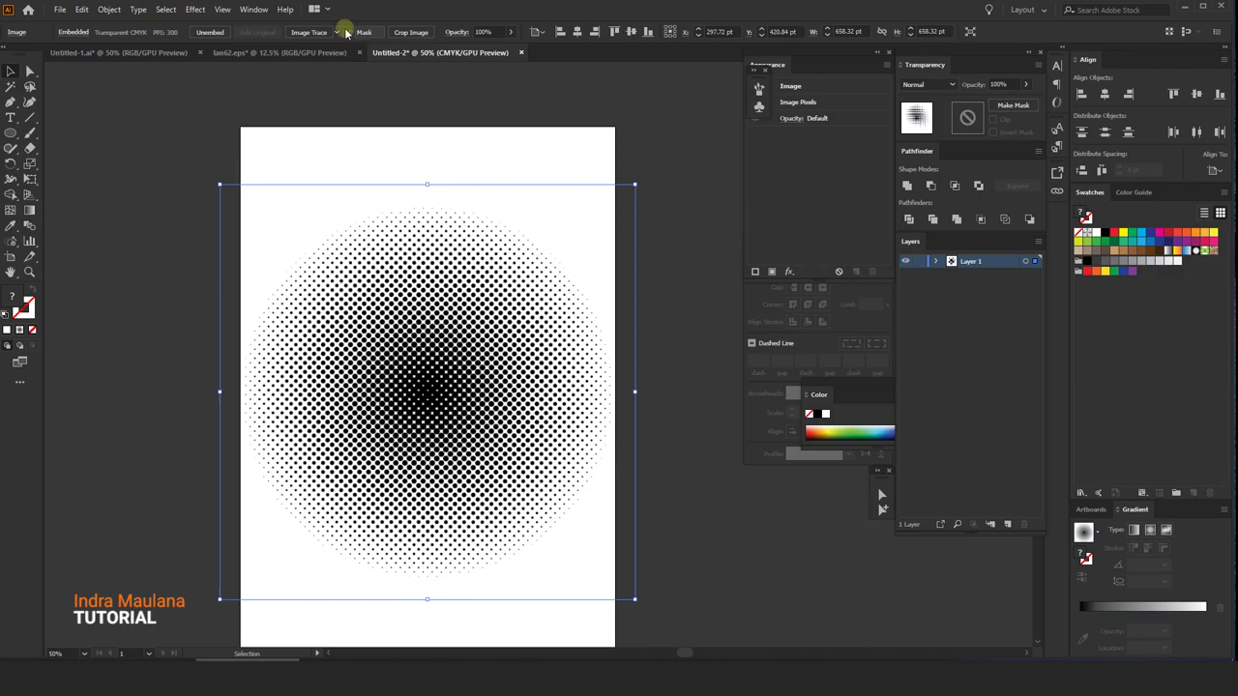
left_click(670, 350)
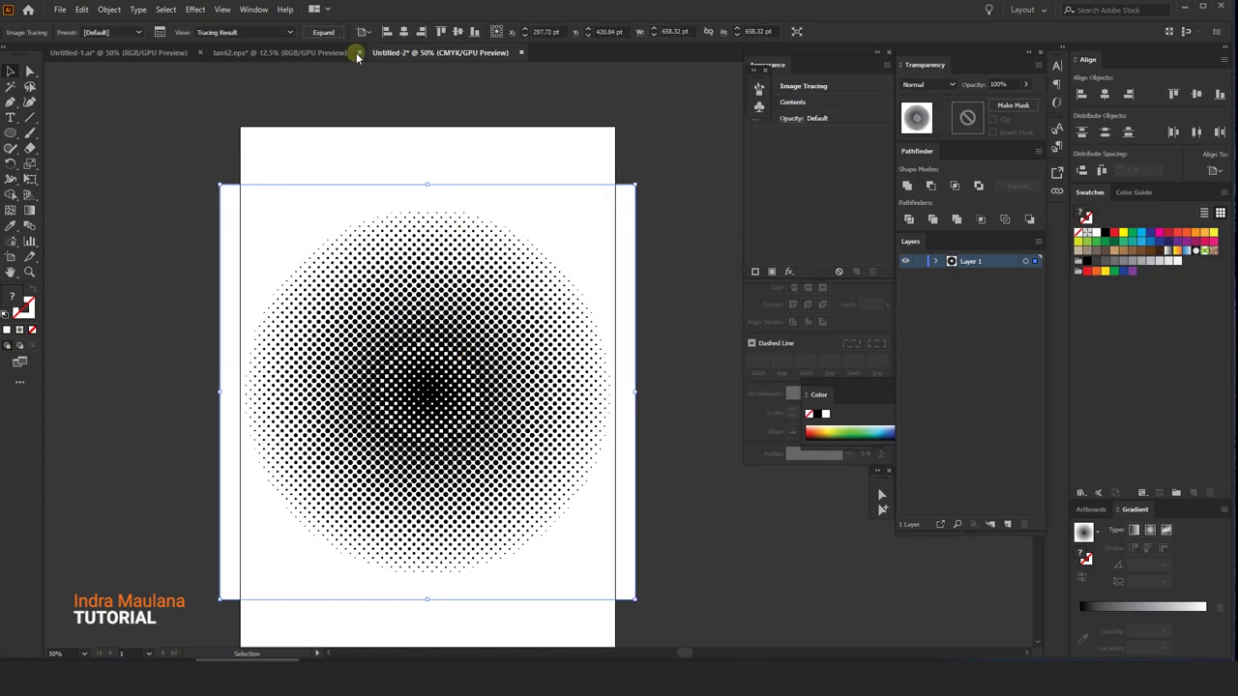
left_click(644, 292)
left_click(624, 229)
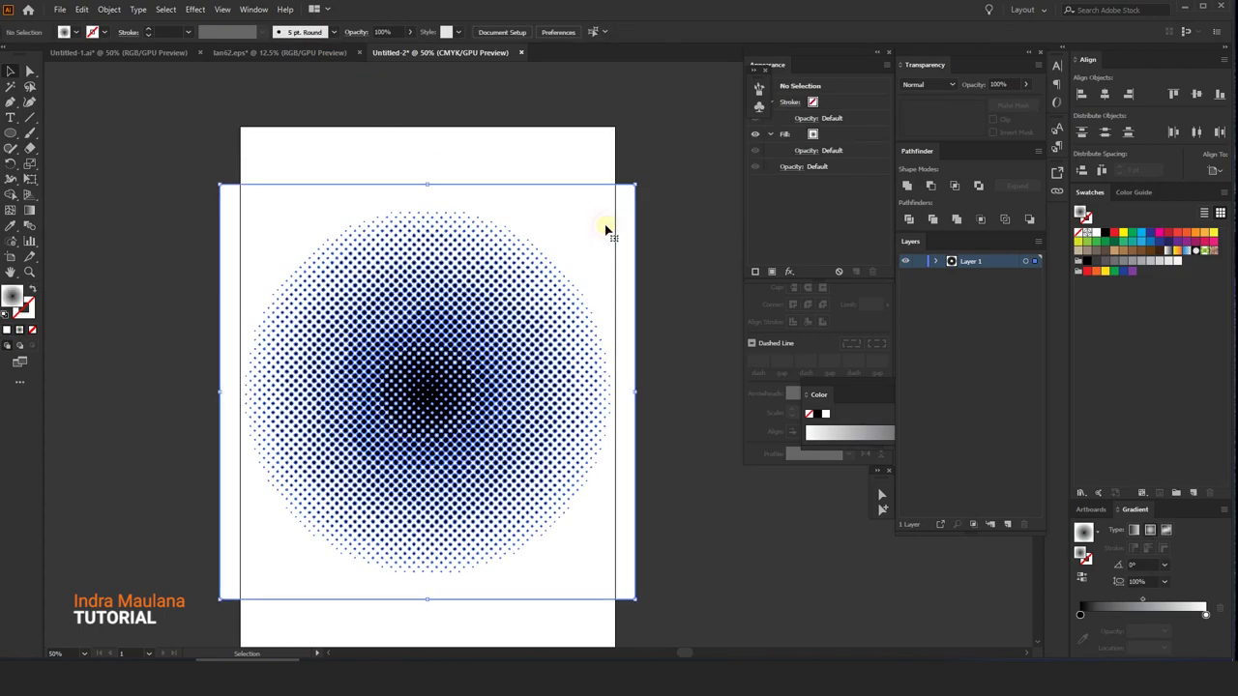
right_click(600, 224)
left_click(638, 331)
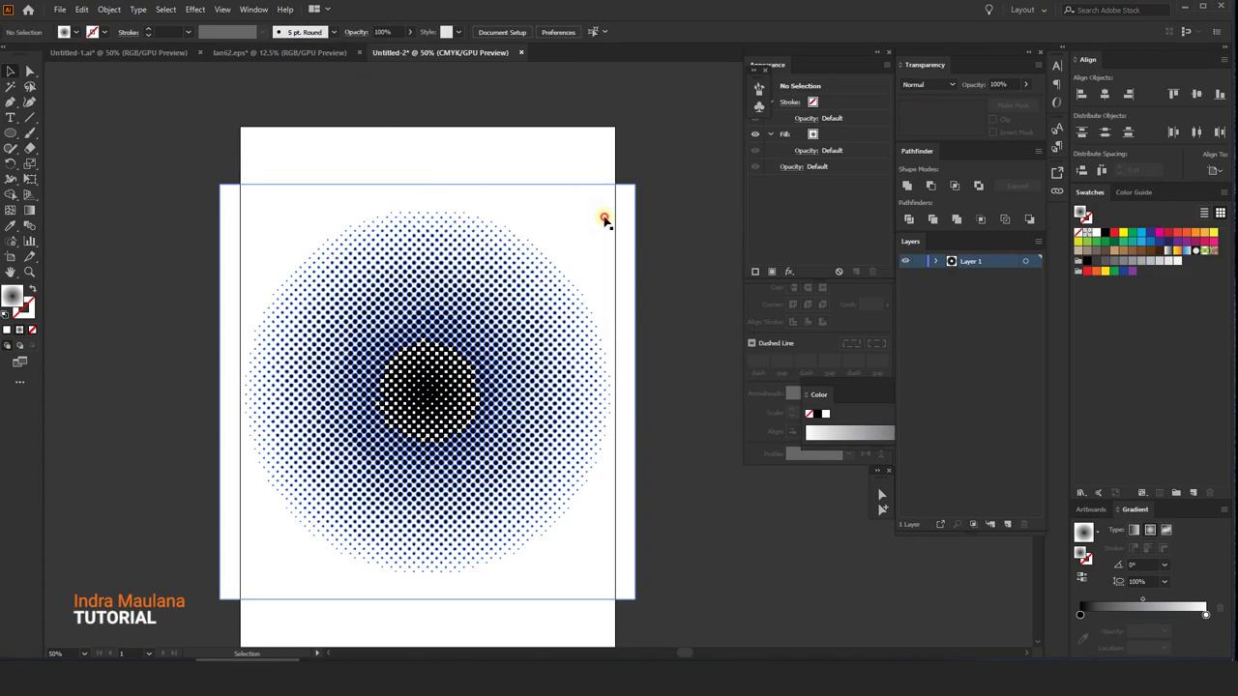
Select all the halftone dots and group them into one object.
left_click(618, 199)
left_click(960, 32)
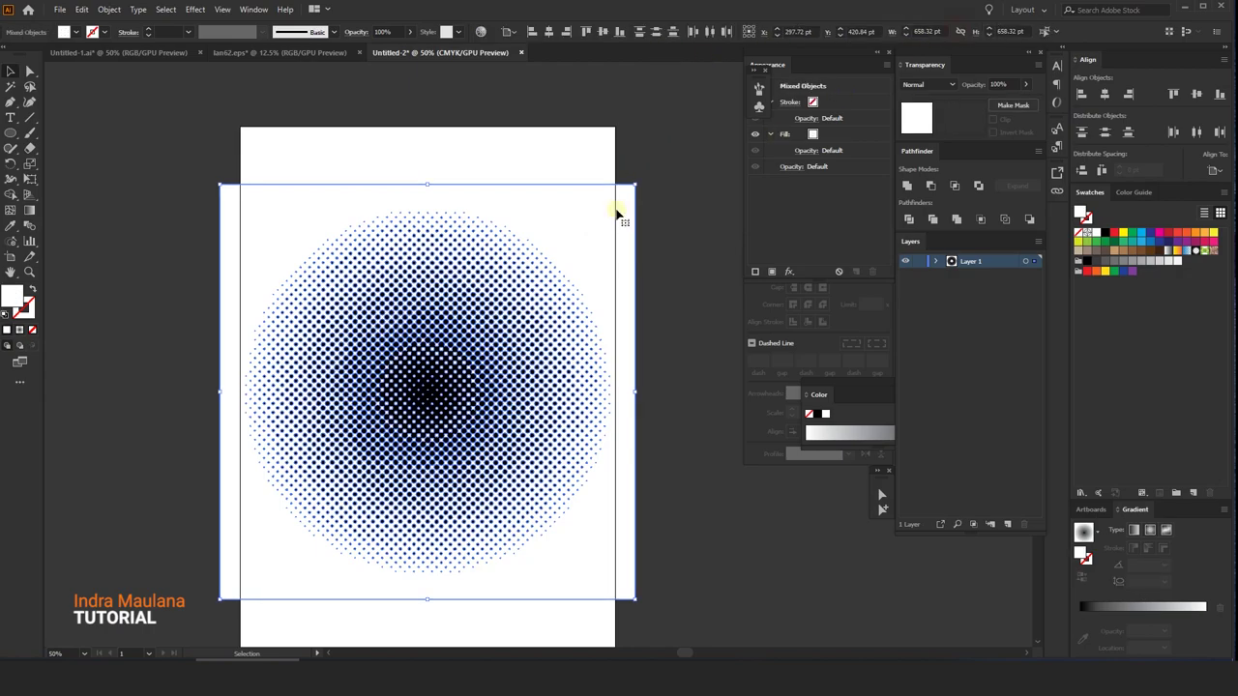
left_click(617, 211)
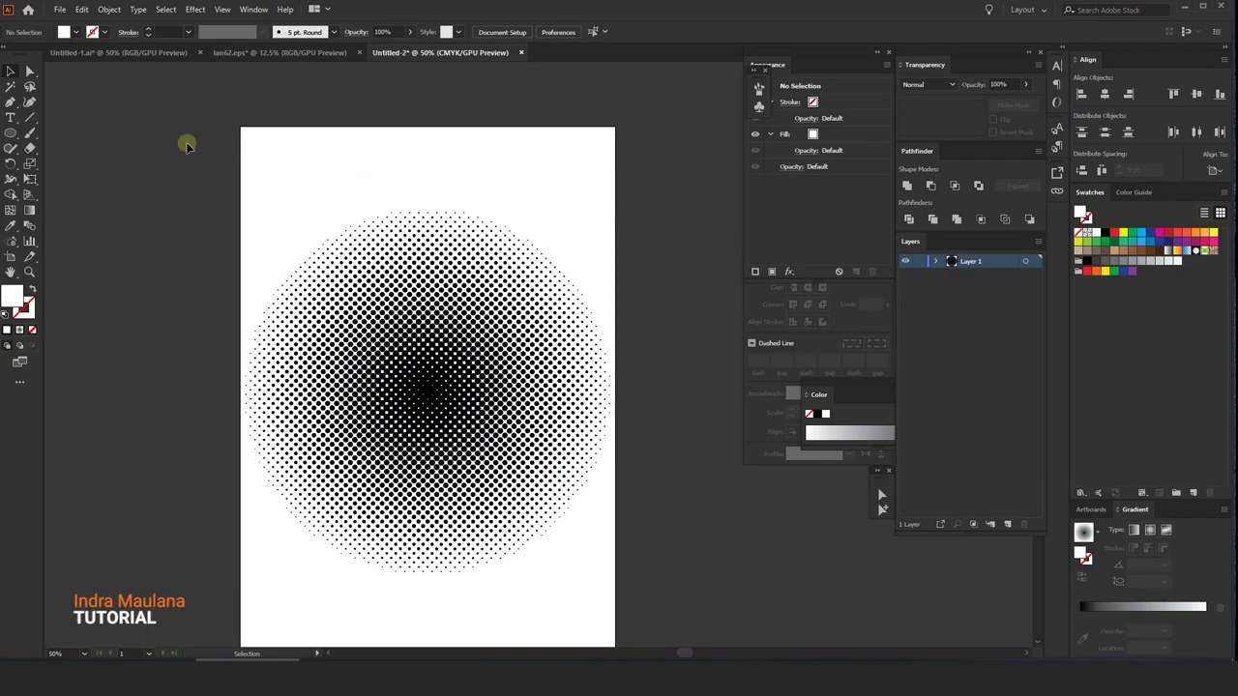
key("ctrl+a")
right_click(483, 331)
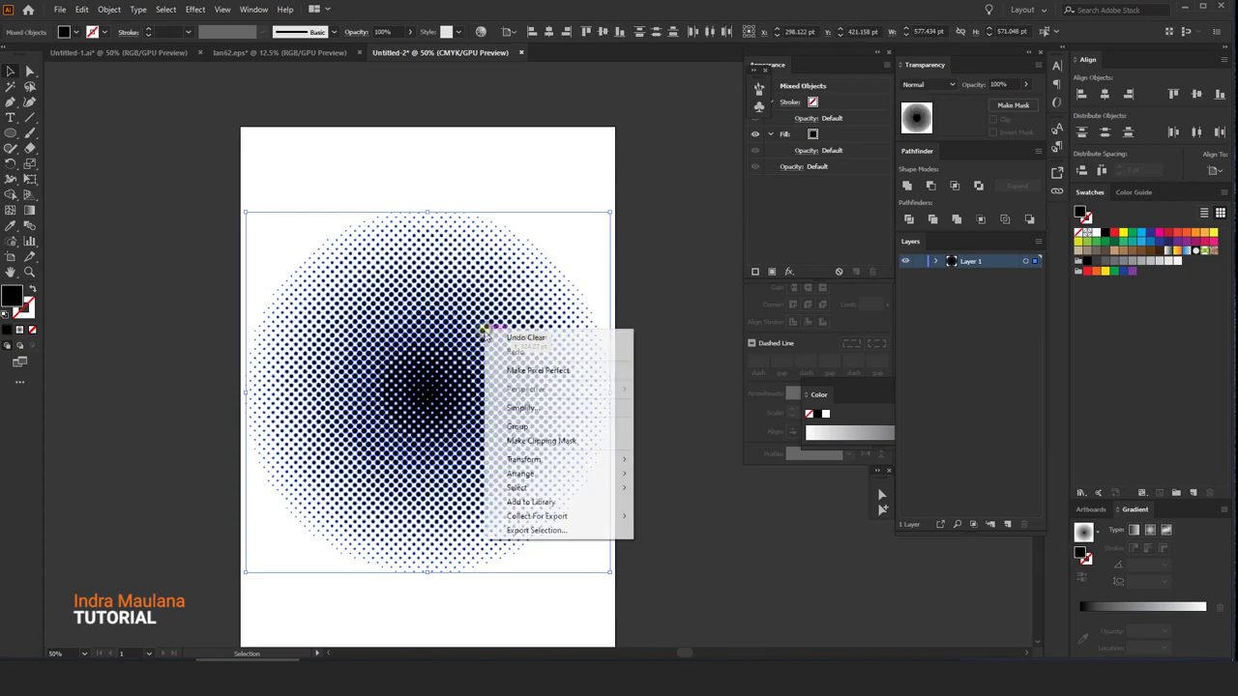
left_click(523, 429)
Copy the grouped halftone circle and return to the Untitled-1 red neon poster.
scroll(566, 394, "down", 1, "alt")
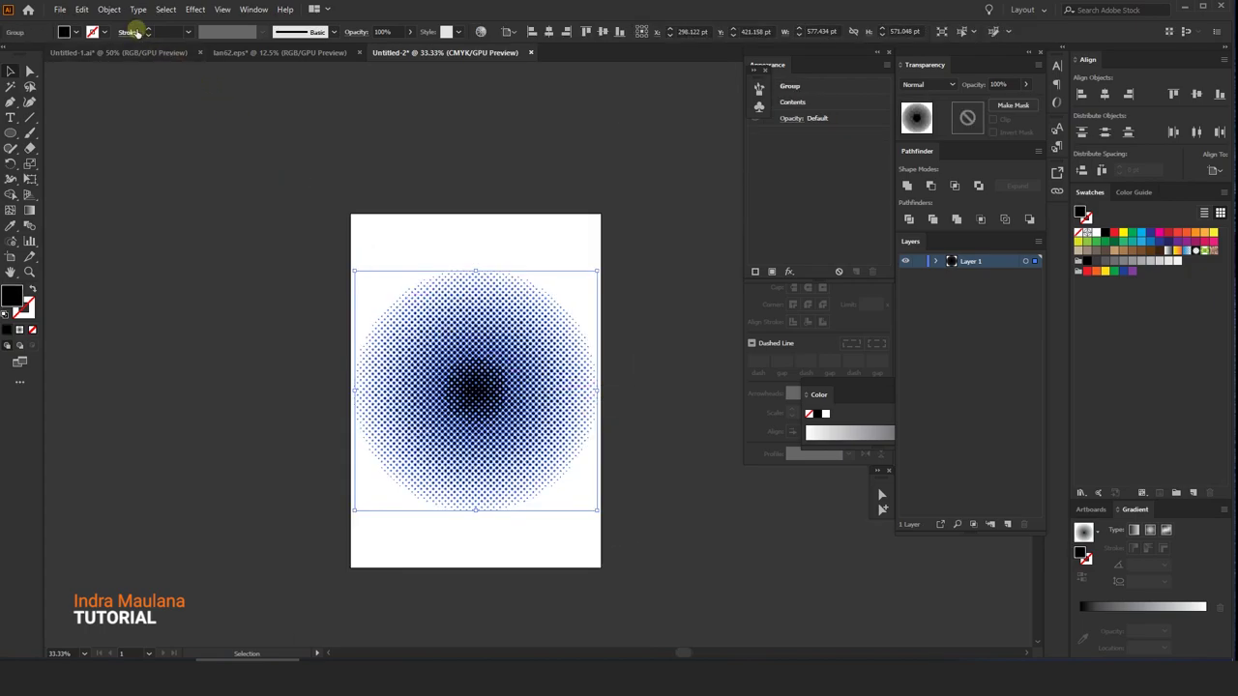
left_click(83, 9)
left_click(101, 70)
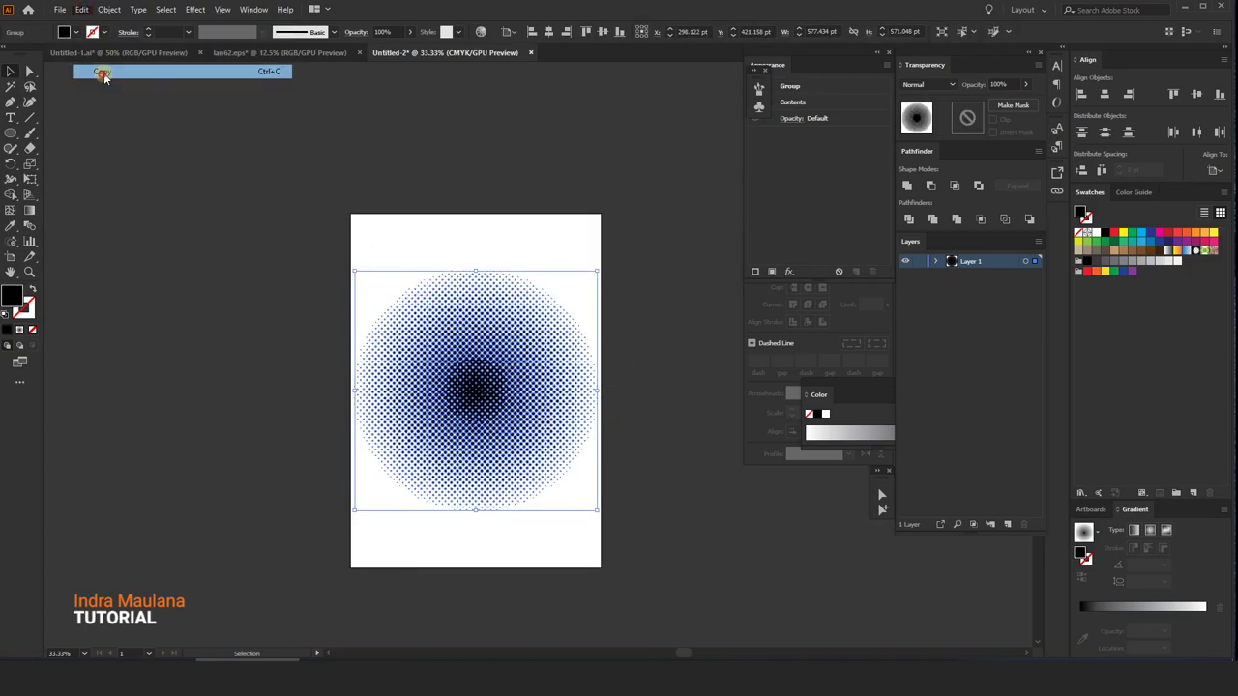
left_click(155, 54)
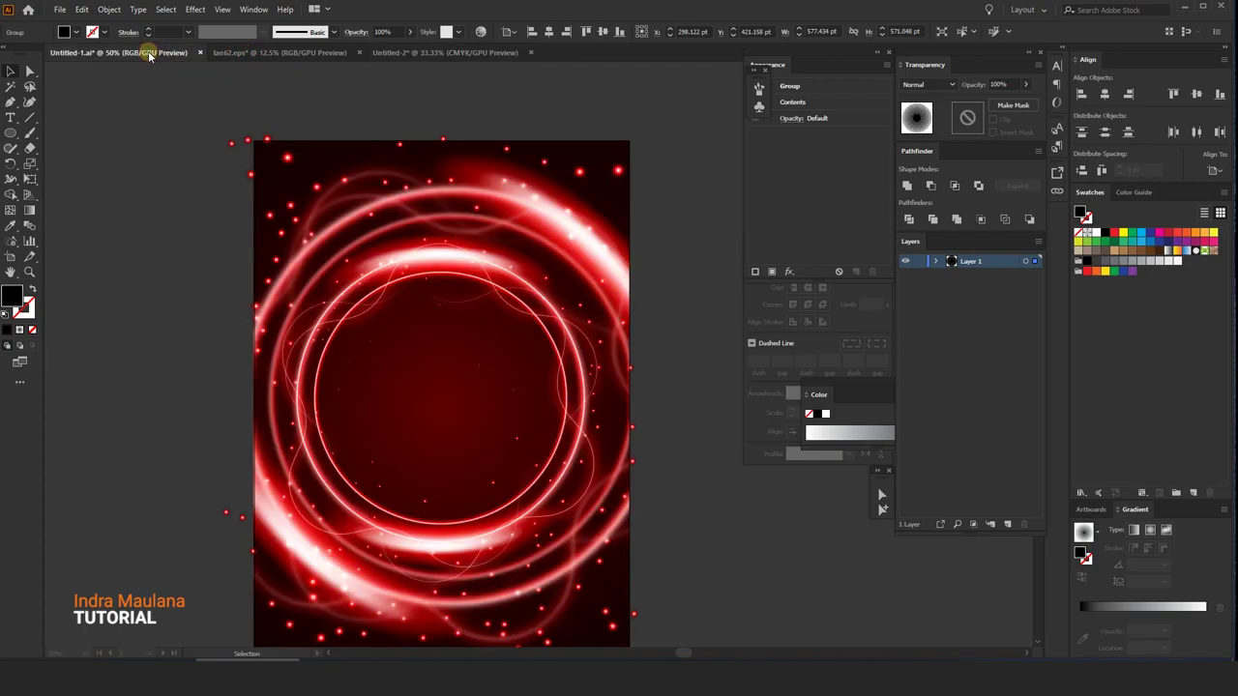
Paste the halftone circle in front on the poster, fill it white, and set Overlay blending.
left_click(82, 8)
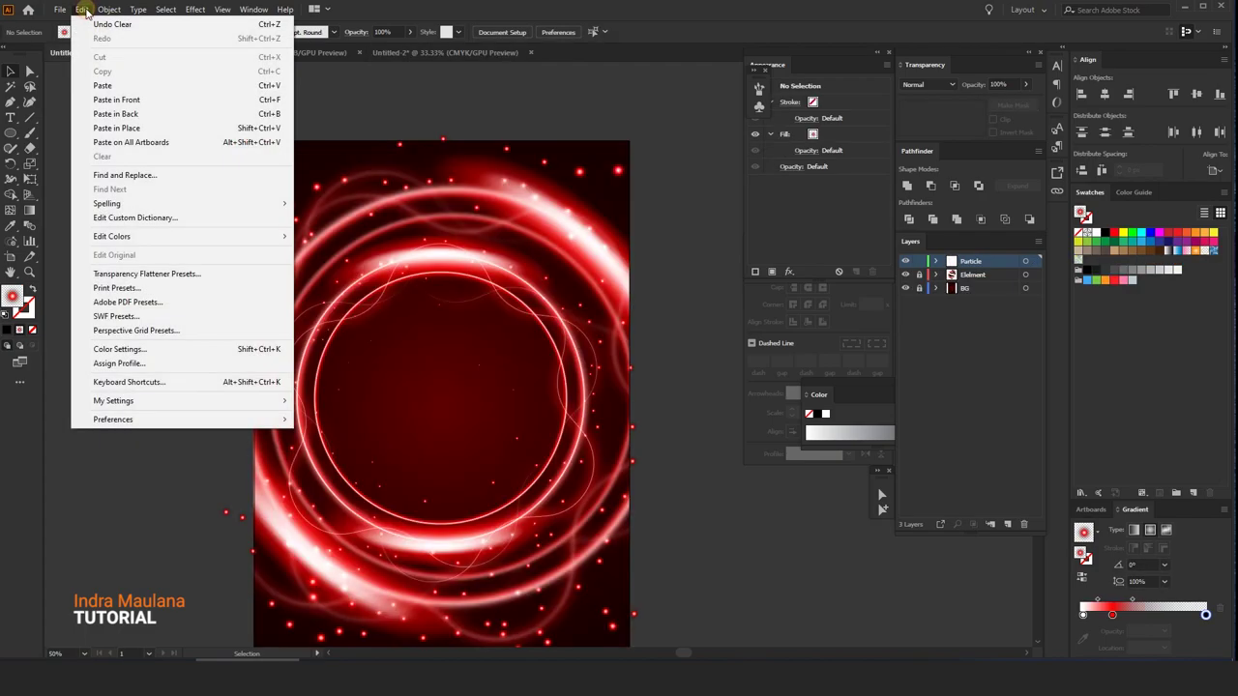
left_click(133, 102)
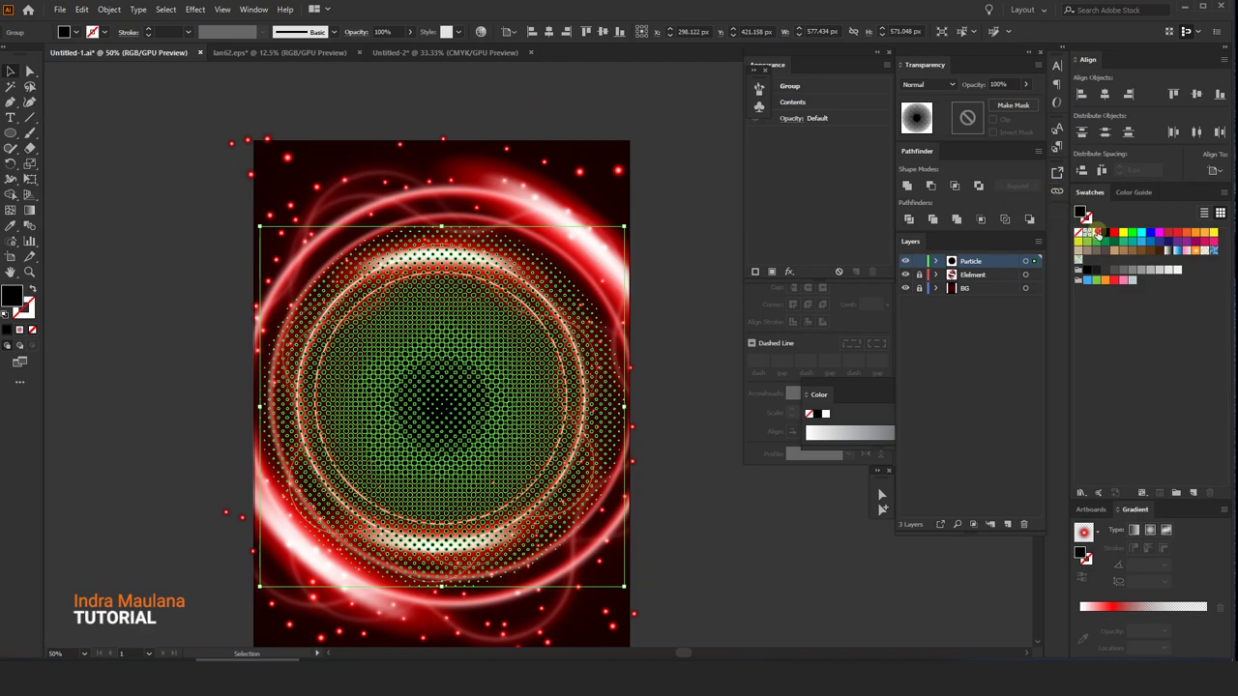
left_click(1094, 232)
left_click(928, 87)
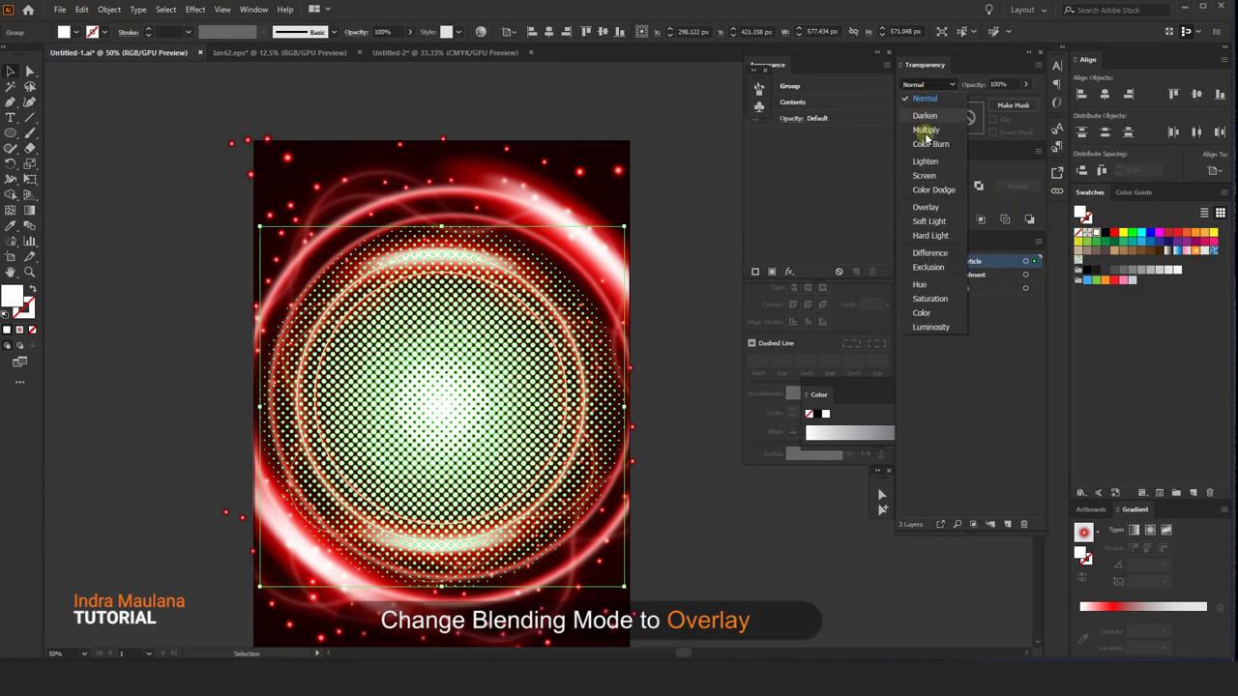
left_click(925, 208)
Scale the white halftone group down slightly so it sits inside the ring.
left_click(649, 233)
scroll(650, 233, "down", 1)
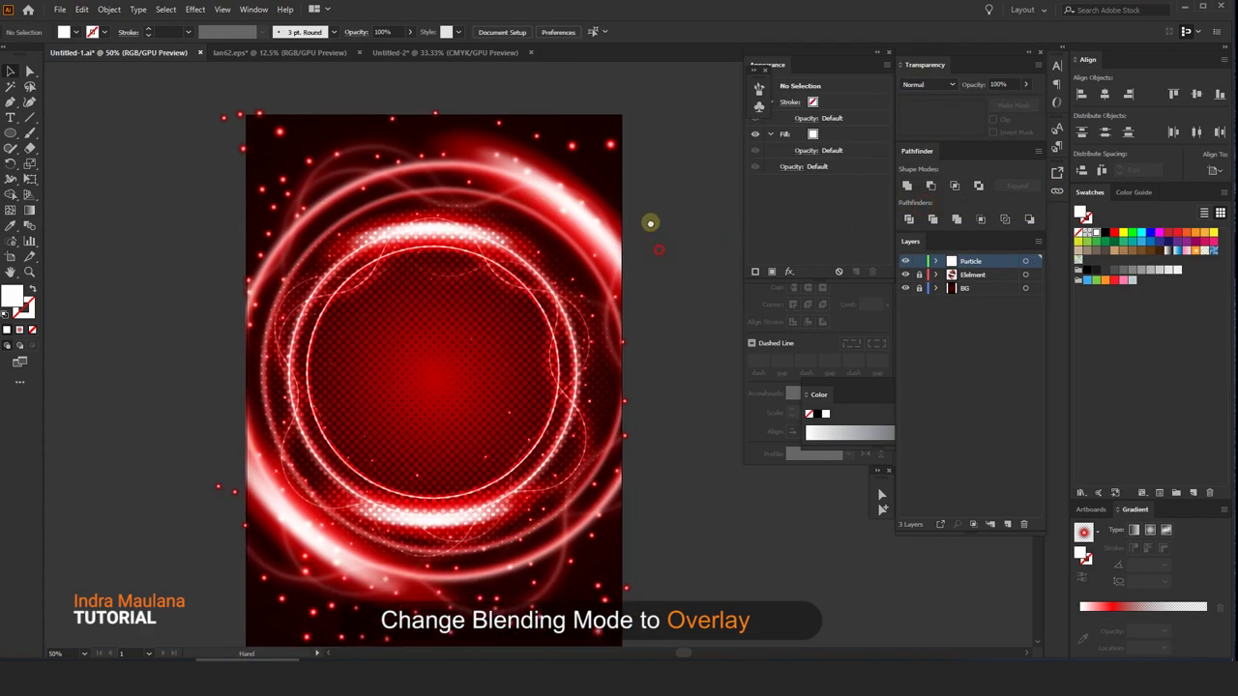
left_click(508, 323)
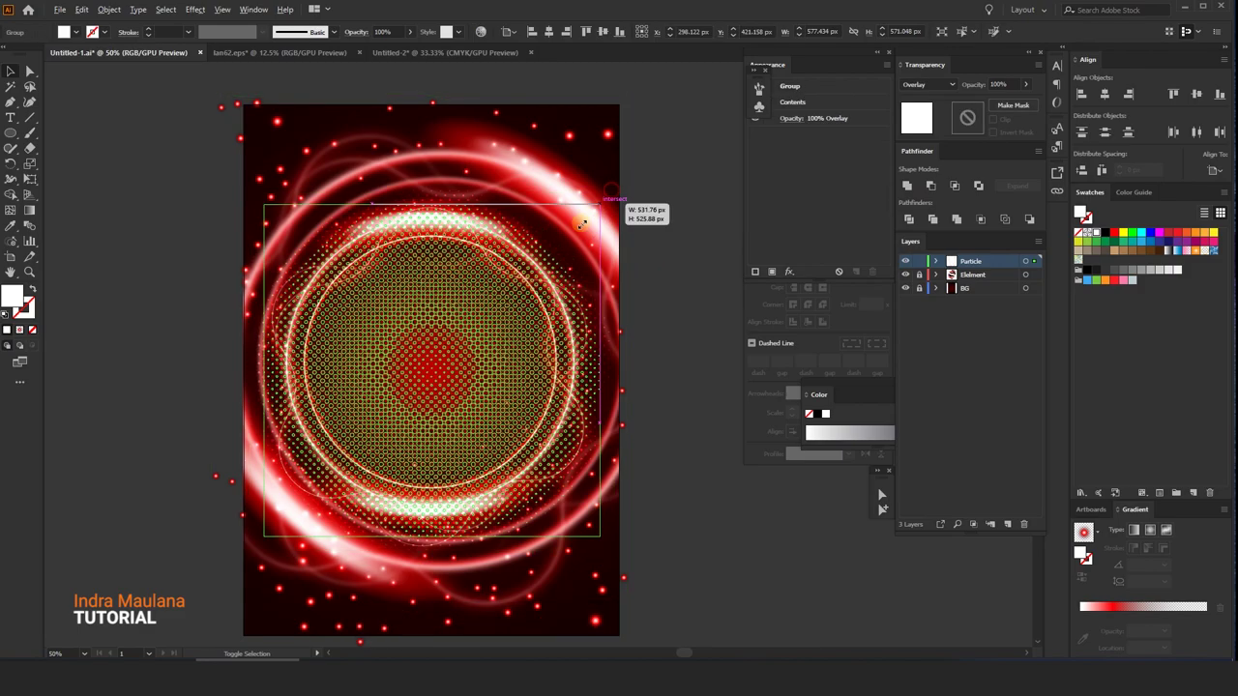
left_click_drag(609, 198, 685, 235)
left_click(682, 226)
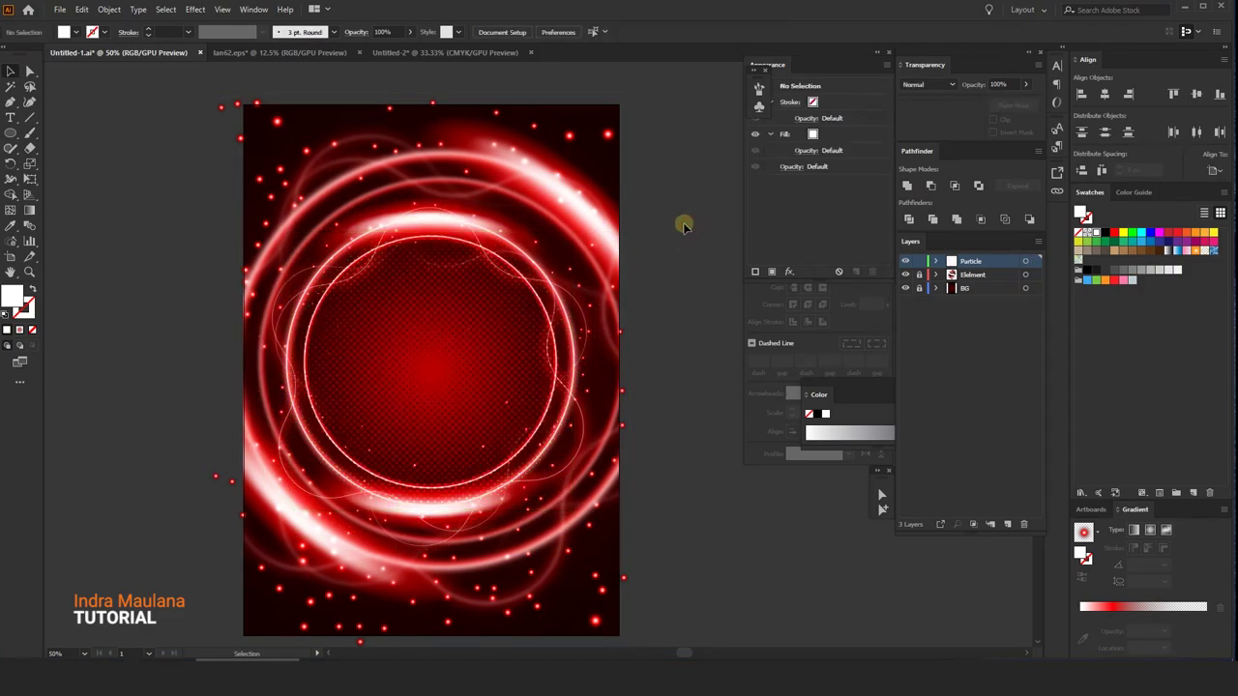
left_click(536, 326)
Paste a copy of the halftone group in place and send it to the back.
left_click(88, 17)
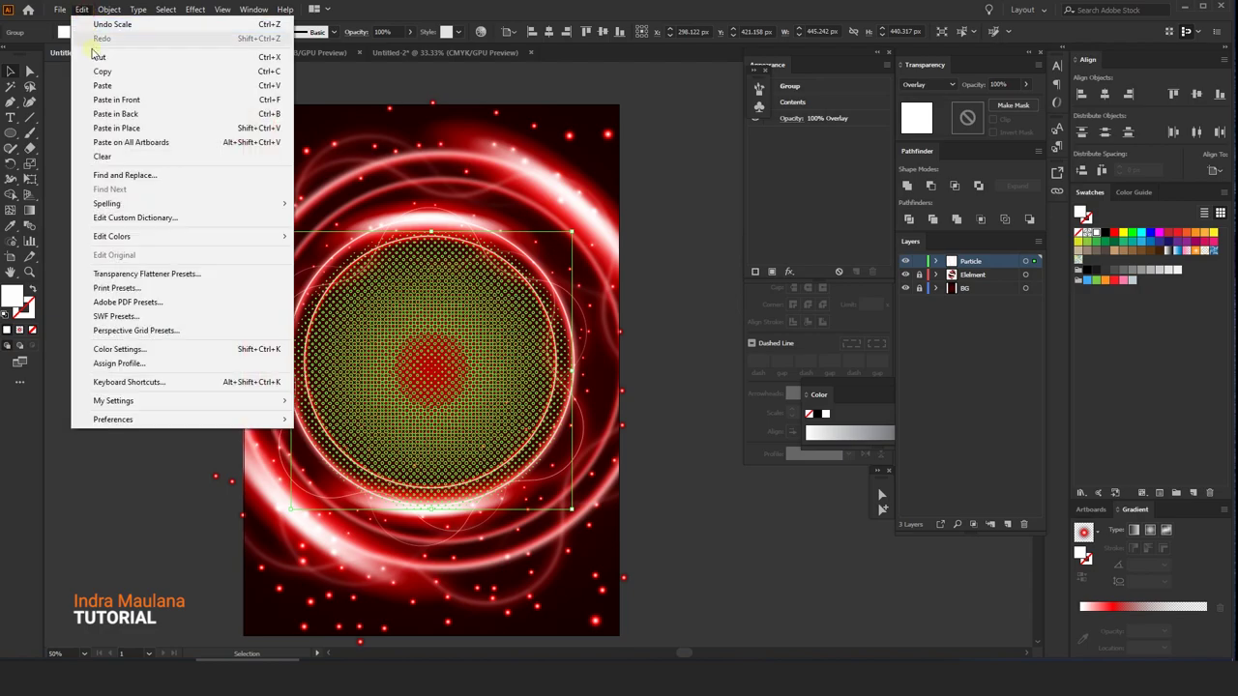
left_click(94, 74)
left_click(81, 9)
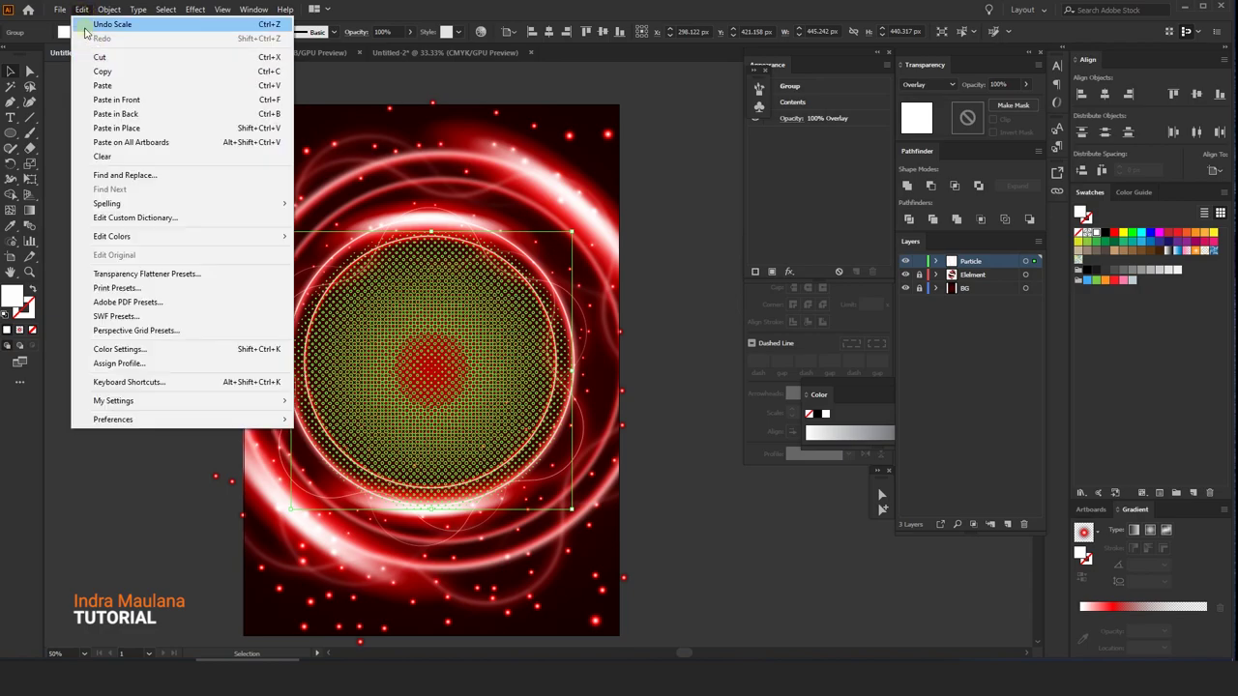
left_click(115, 100)
right_click(509, 260)
mouse_move(543, 419)
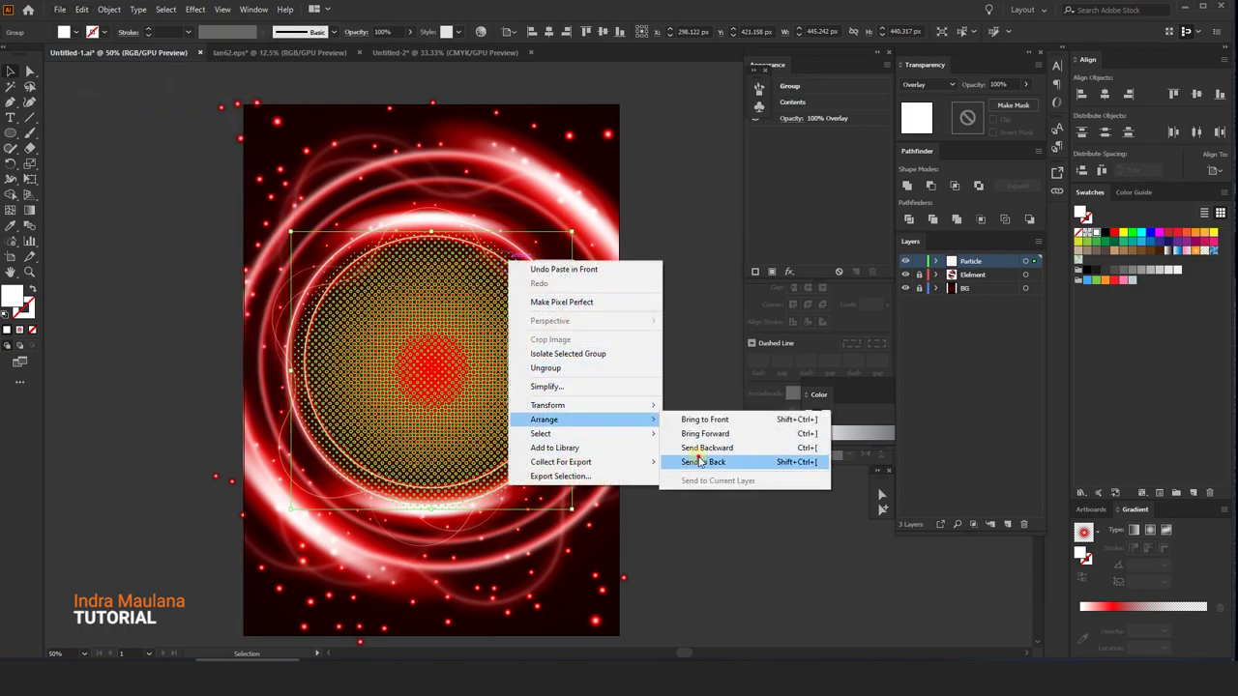
left_click(703, 462)
Enlarge the halftone copy to about 660 × 652 px across the poster.
left_click_drag(571, 230, 640, 144)
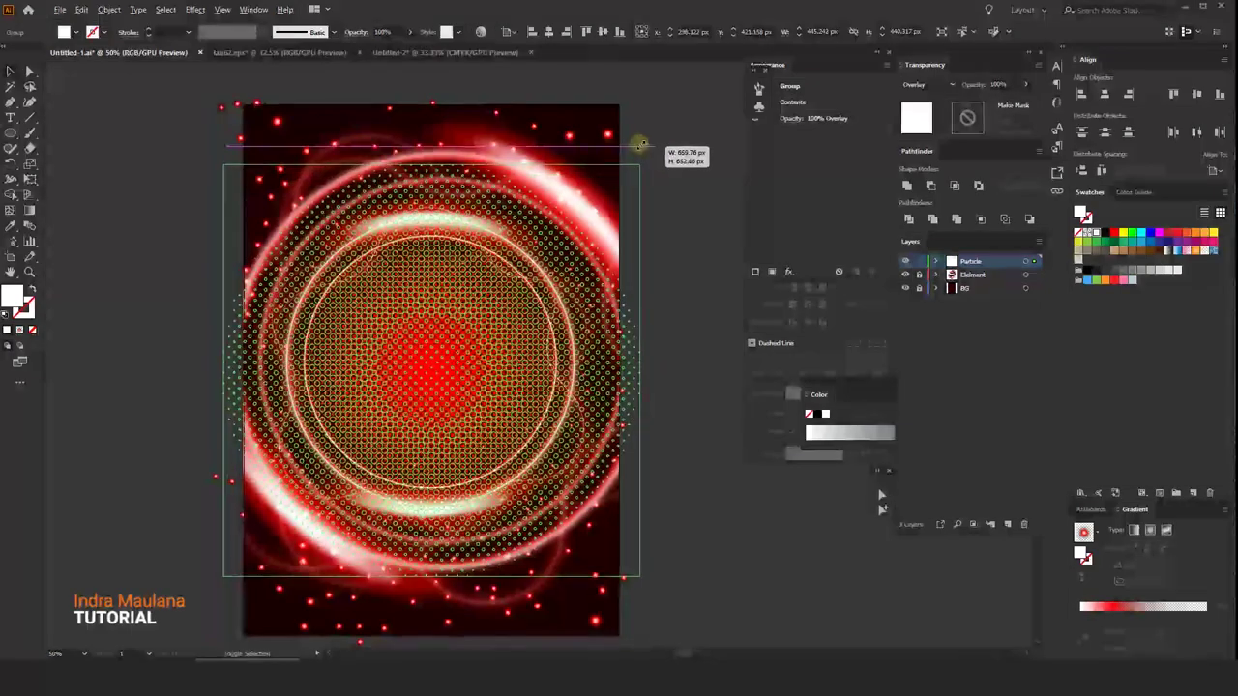
left_click(661, 137)
left_click(588, 280)
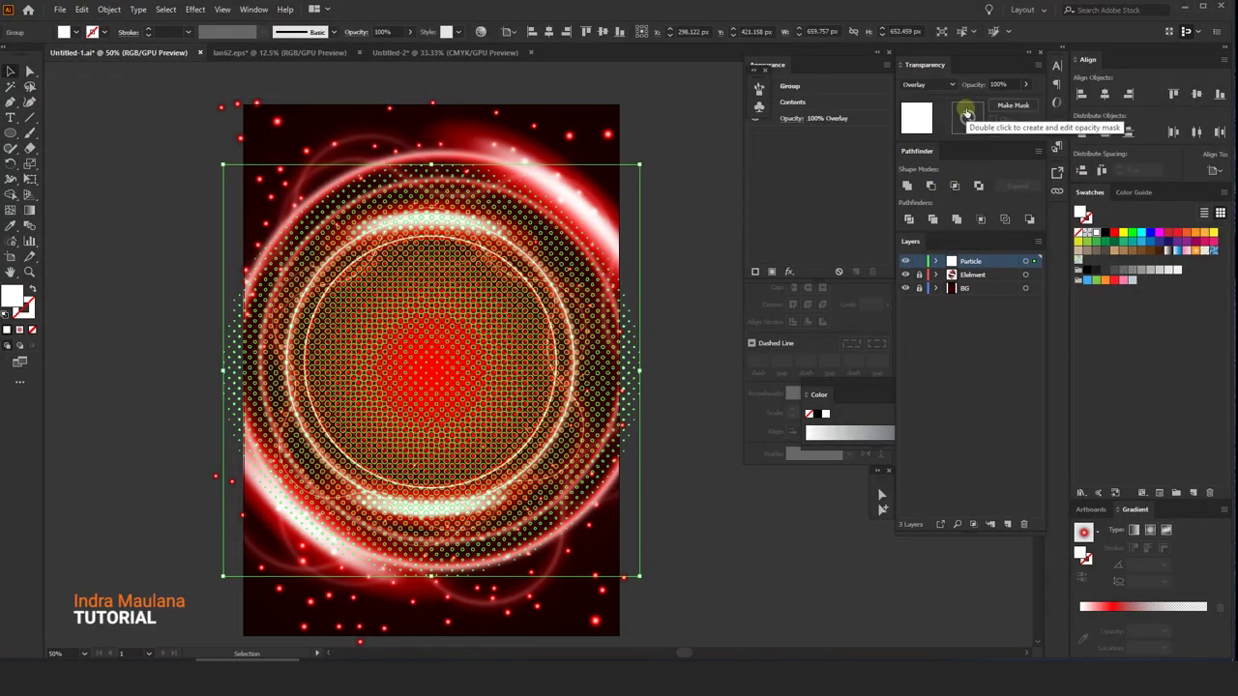
Start an opacity mask on the large halftone and draw a circle filled with a radial gradient.
double_click(966, 115)
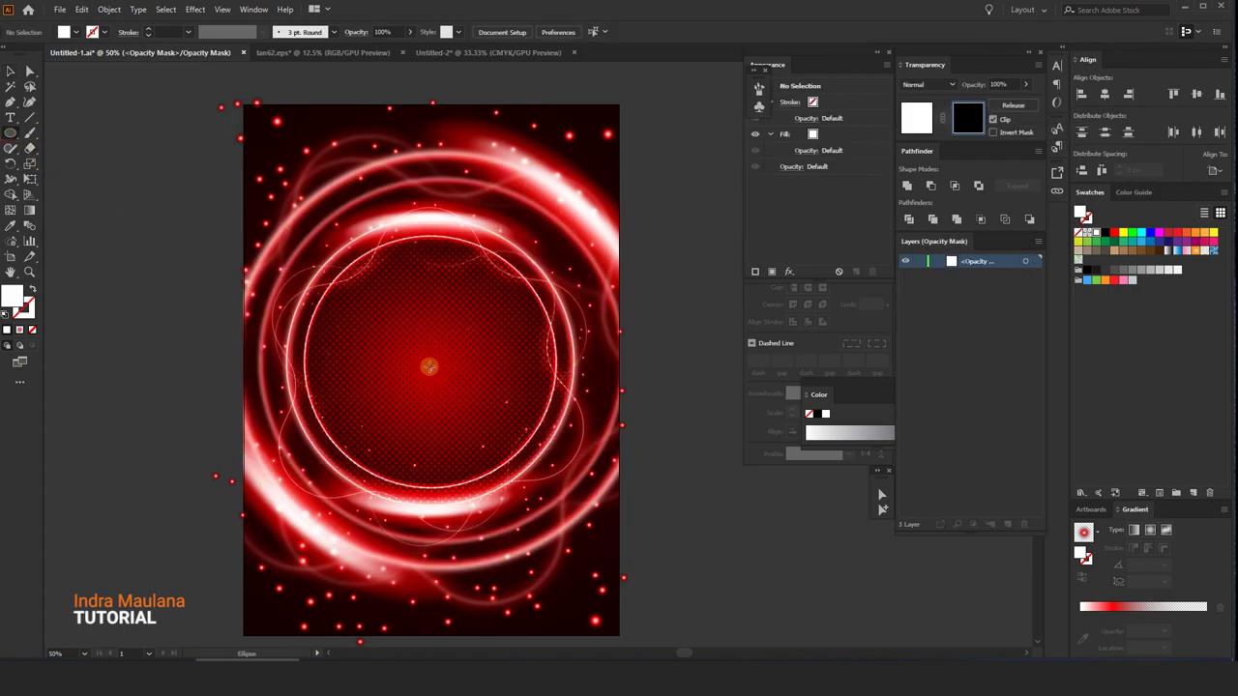
left_click_drag(431, 369, 676, 508)
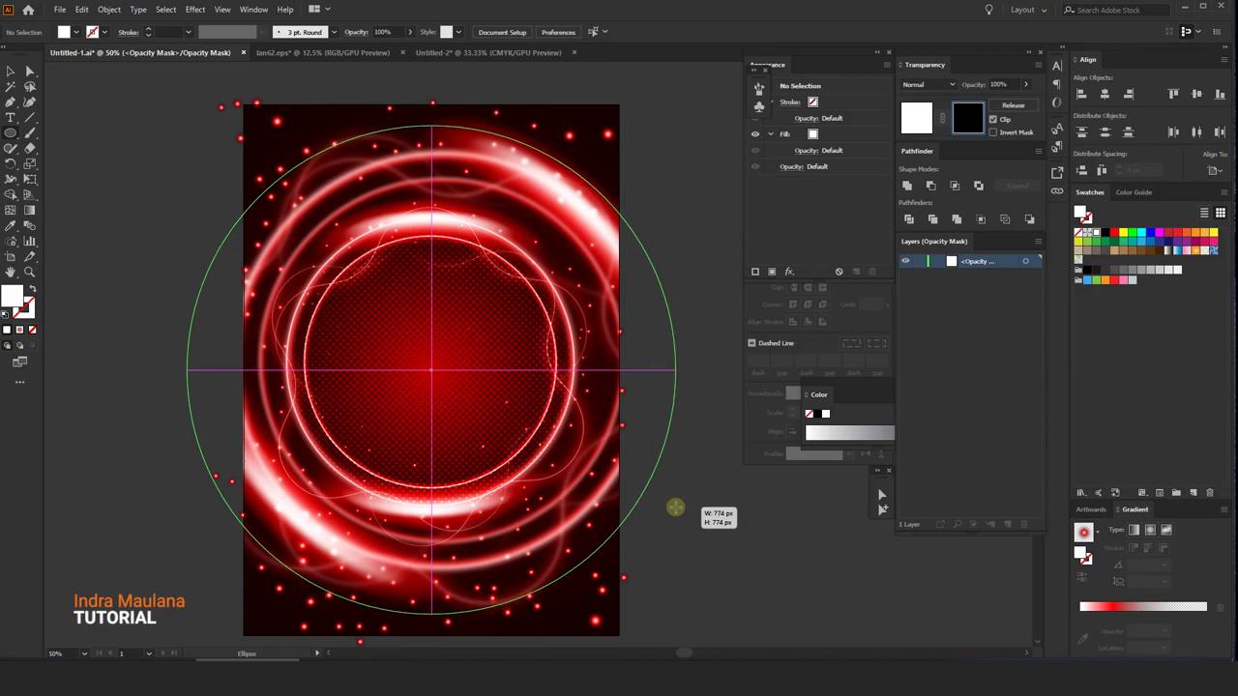
left_click(1097, 535)
left_click(1013, 555)
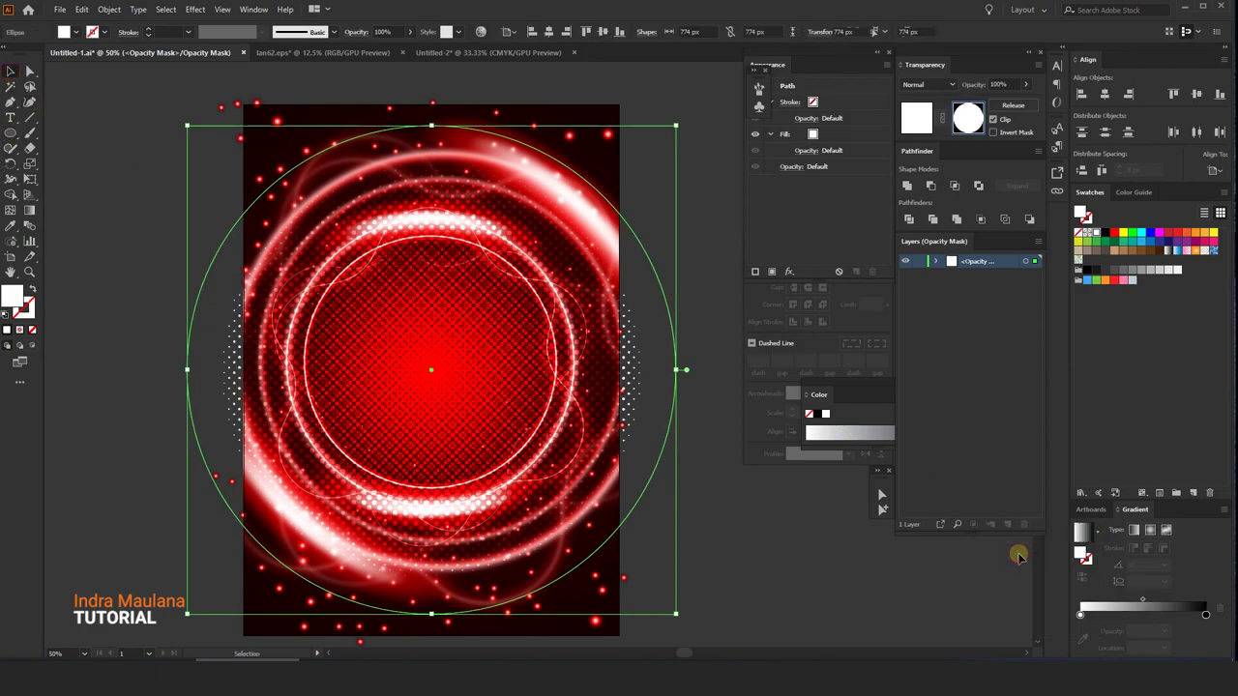
left_click(1150, 514)
Set the gradient's black stop to RGB and reverse the gradient so black sits centrally.
left_click(1205, 614)
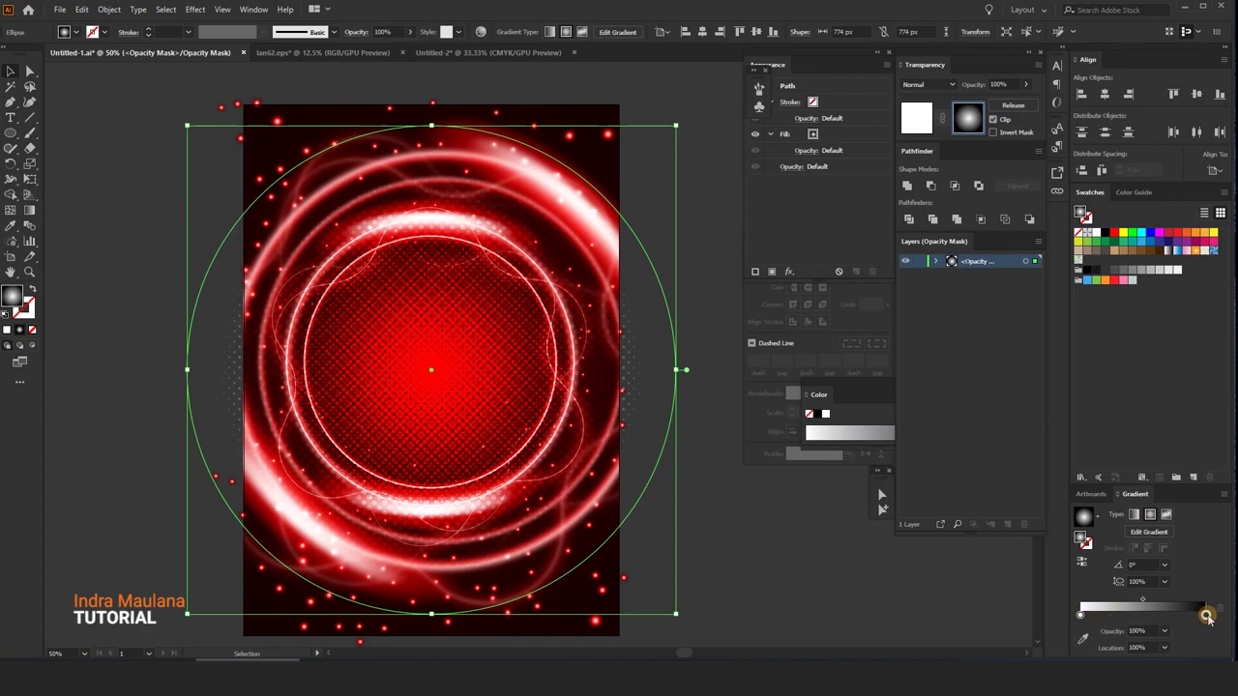
double_click(1205, 614)
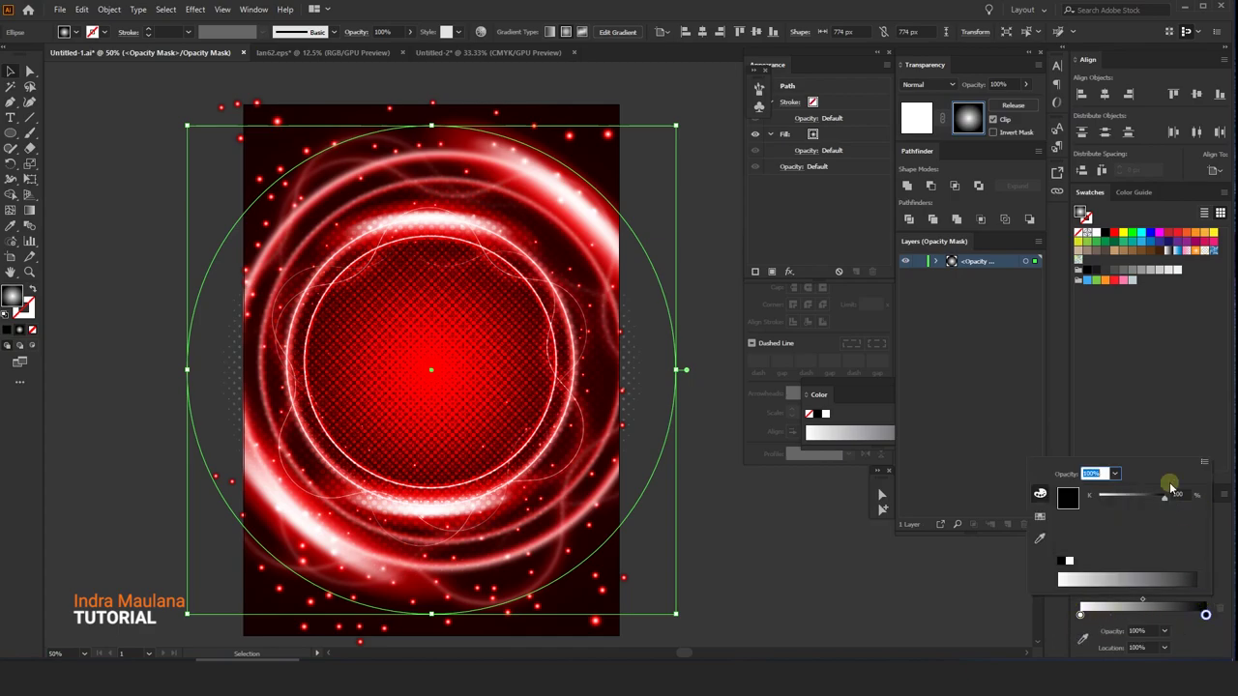
left_click(1204, 462)
left_click(1159, 484)
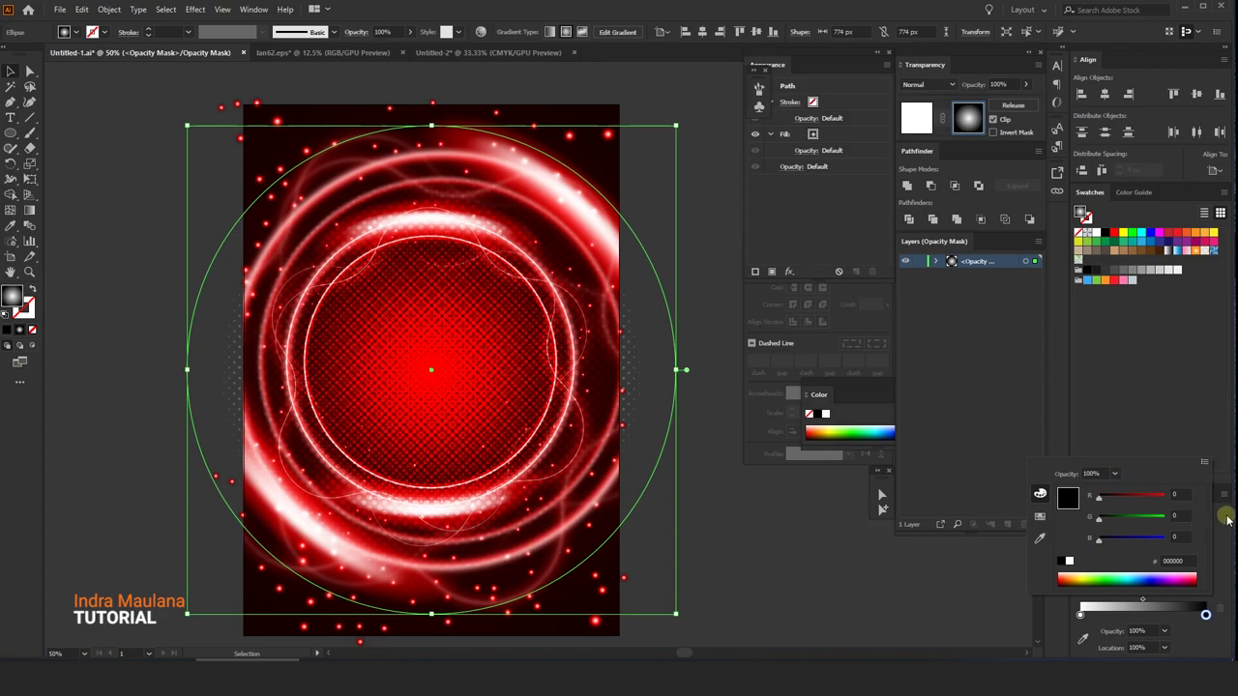
left_click(1223, 517)
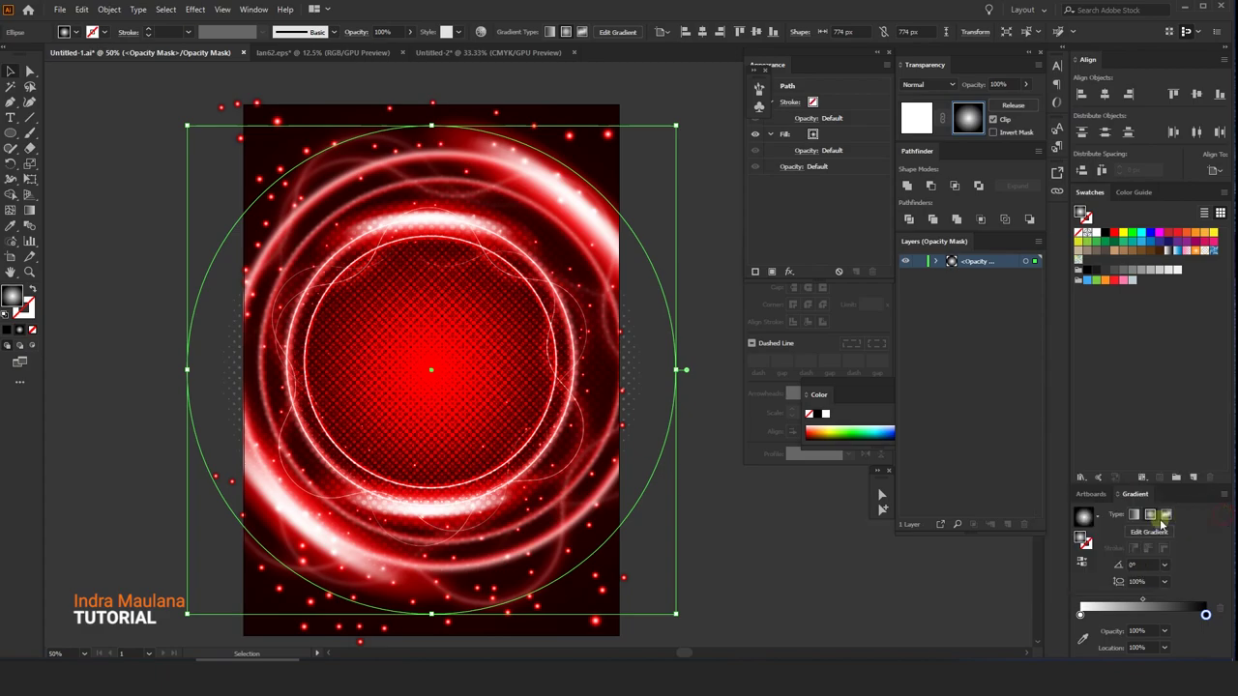
left_click(1083, 564)
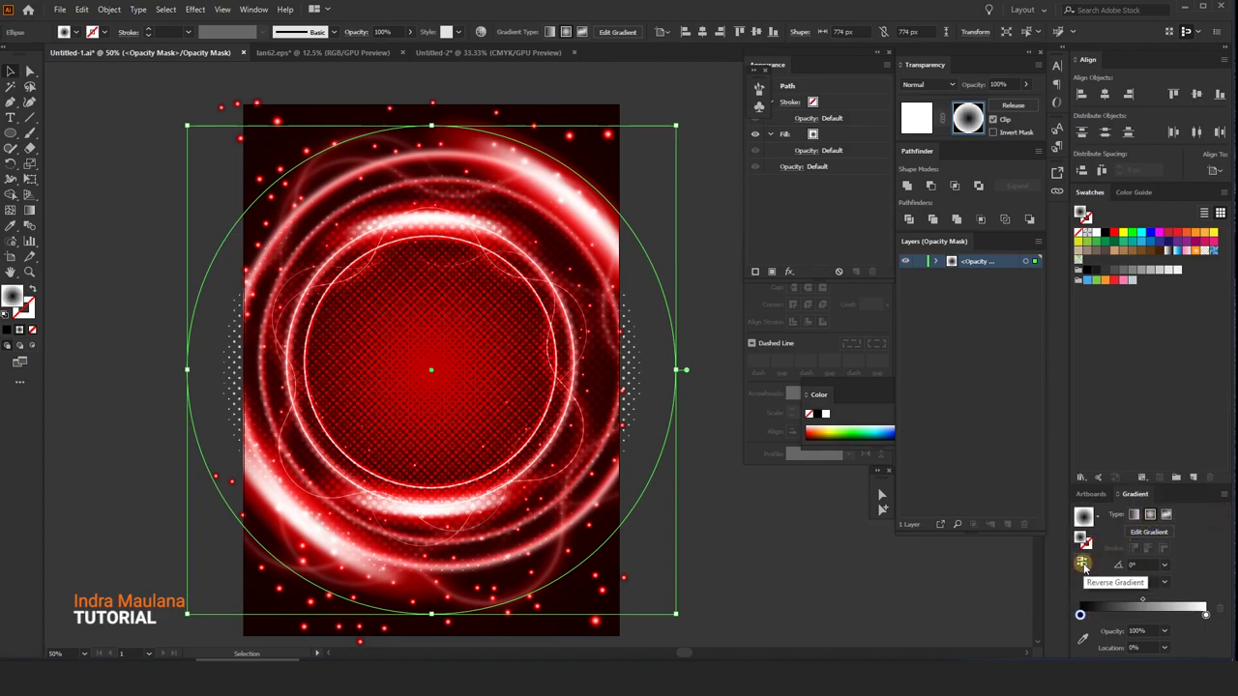
Move the black stop to about 44.5%, shorten the gradient's reach, then exit mask editing.
left_click(30, 209)
left_click(407, 370)
left_click_drag(430, 370, 539, 370)
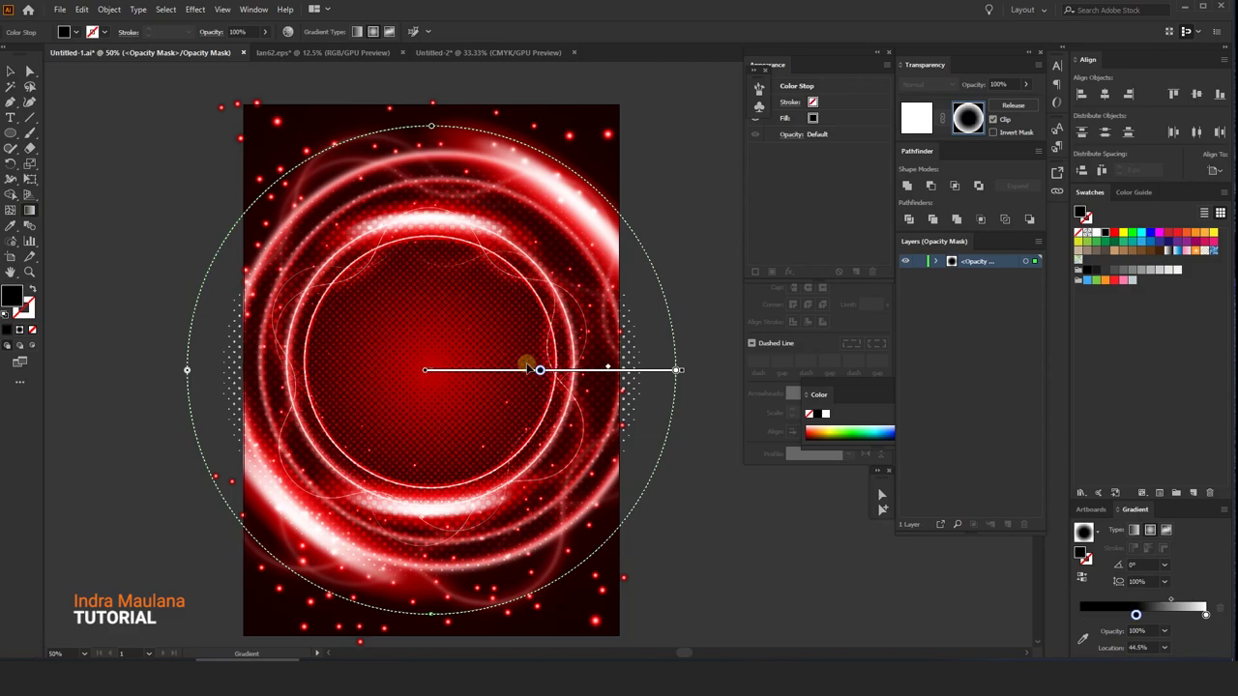
mouse_move(675, 371)
left_mouse_down()
mouse_move(572, 370)
mouse_move(633, 371)
mouse_move(591, 371)
left_mouse_up()
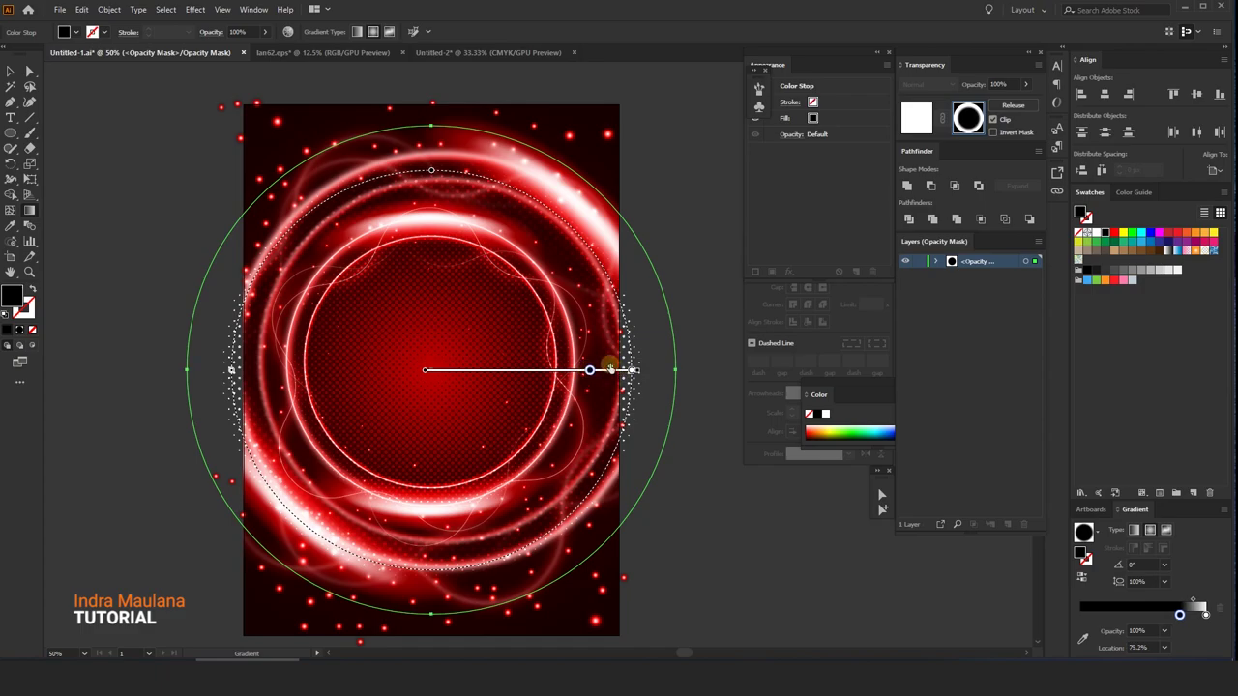
key("v")
left_click(914, 118)
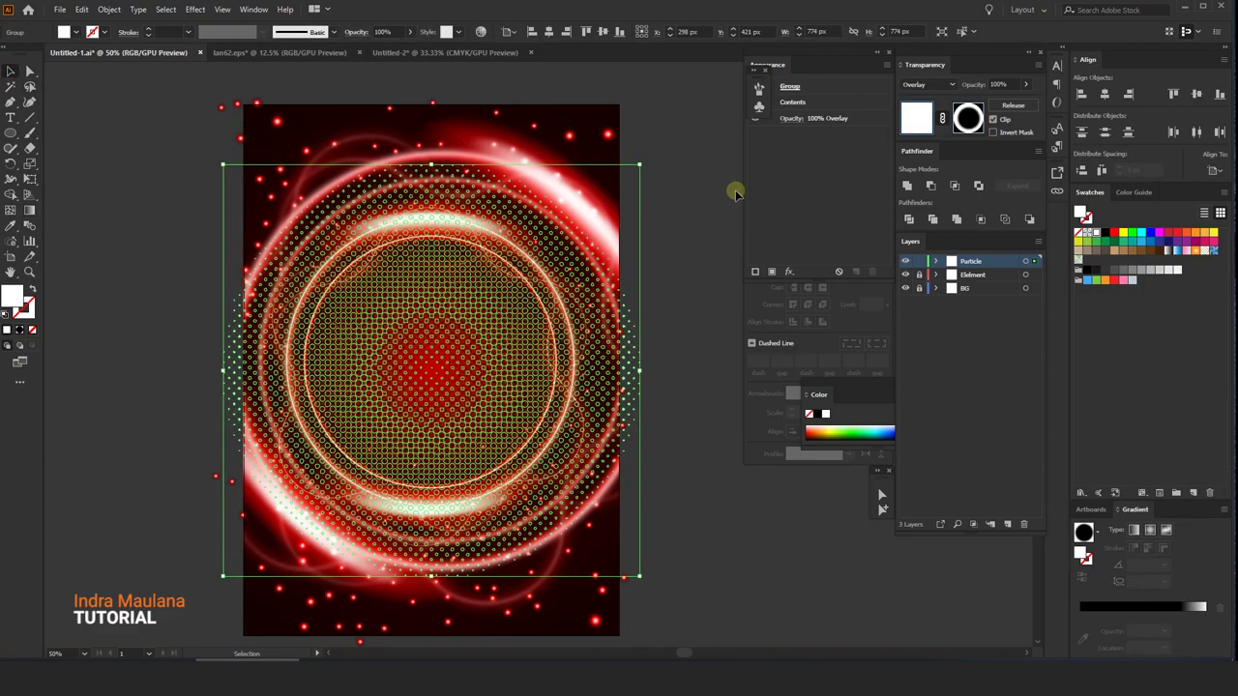
Rescale the masked halftone group from its corner so dots peek out at the side edges.
left_click(684, 319)
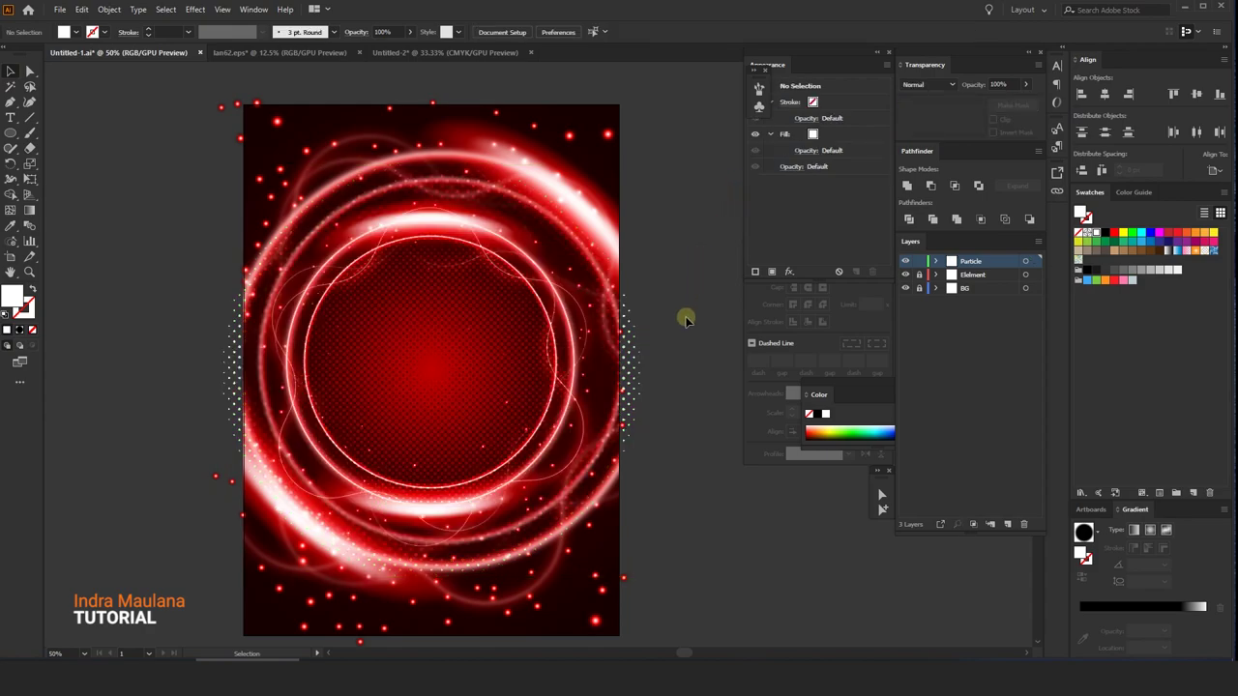
left_click(630, 379)
left_click_drag(641, 165, 625, 180)
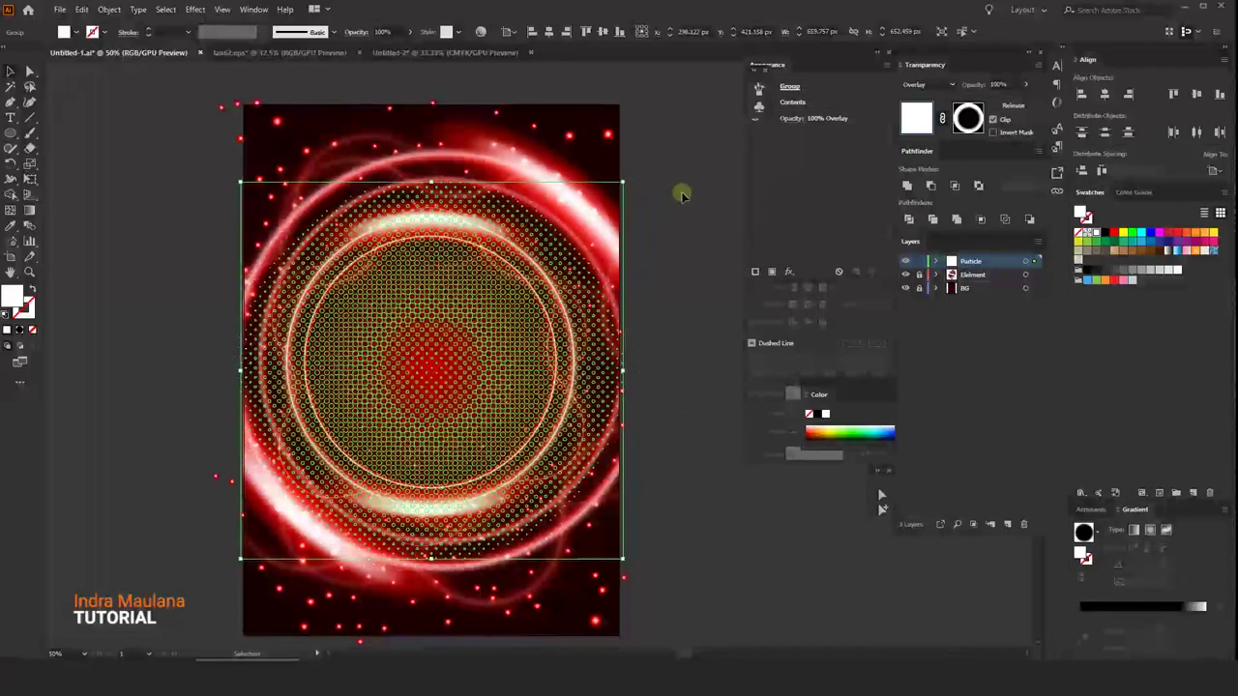
left_click(676, 191)
scroll(680, 196, "up", 2)
scroll(680, 195, "down", 2)
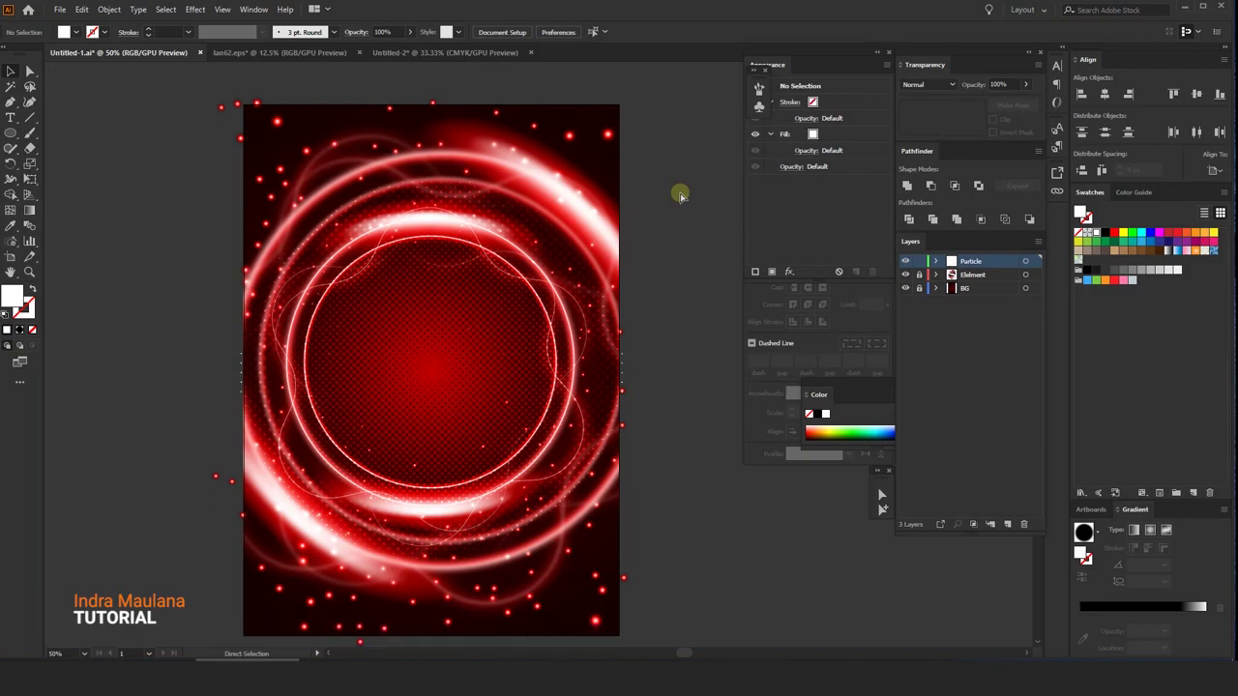
left_click_drag(690, 222, 681, 221)
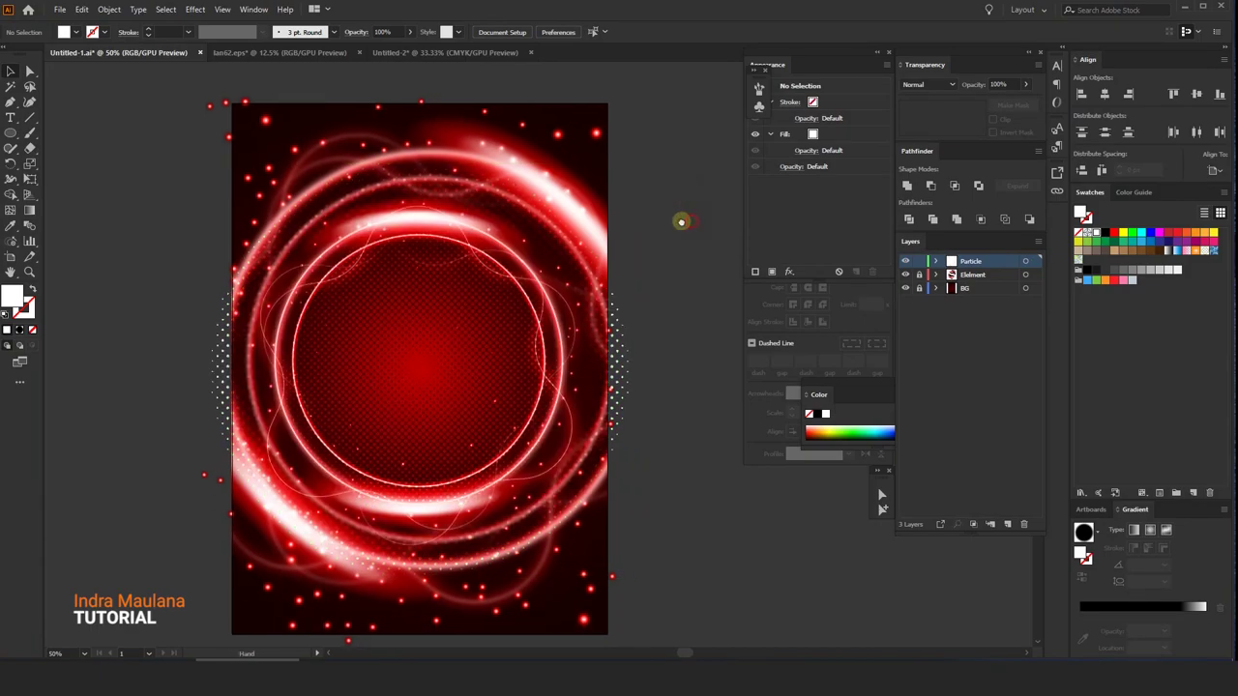
left_click(626, 344)
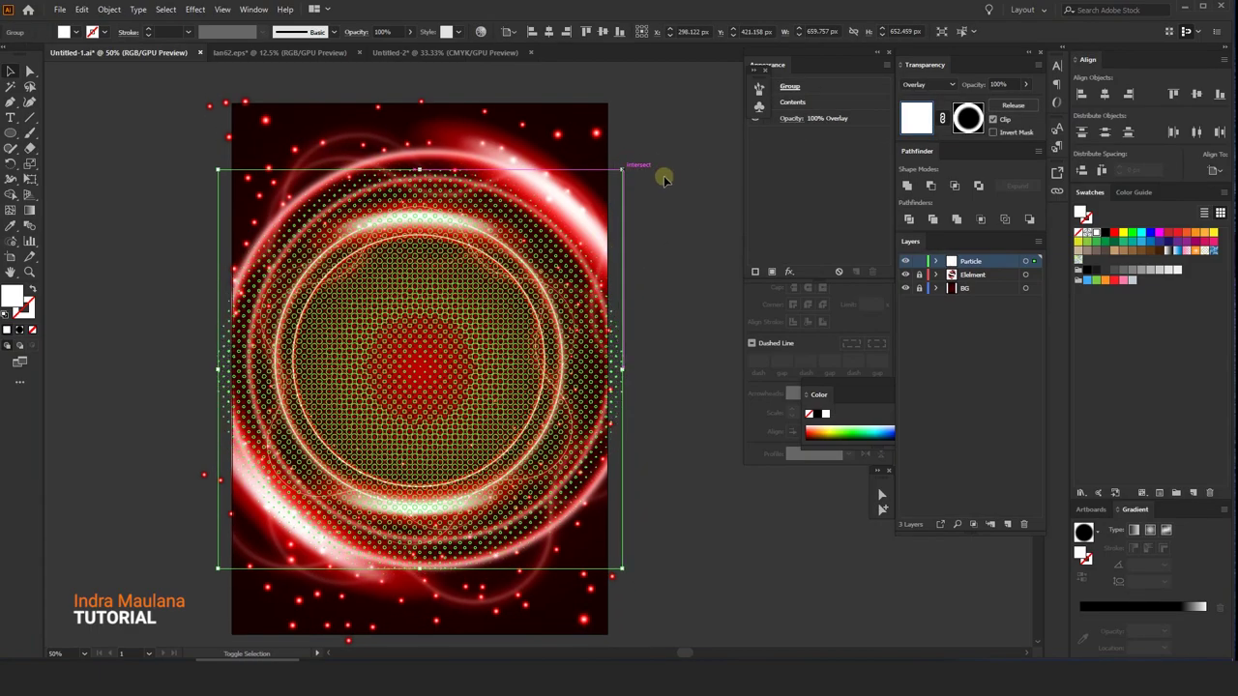
left_click(657, 241)
scroll(659, 241, "down", 2)
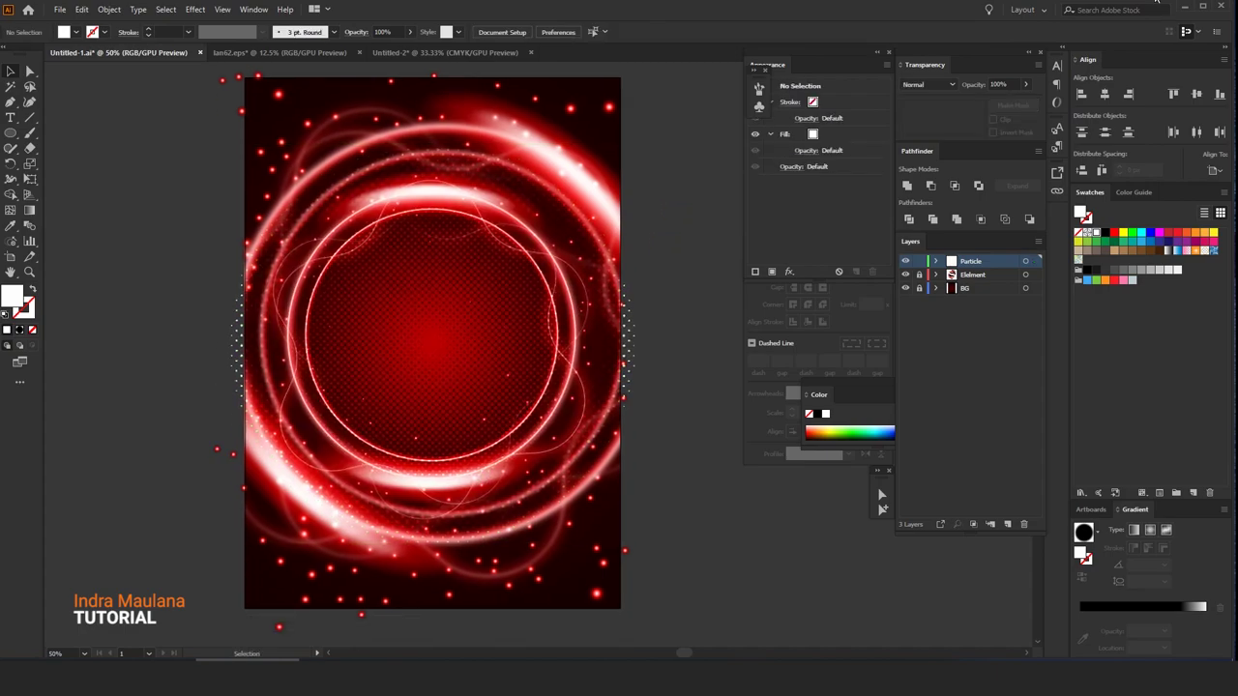
Add a new layer named Image, paste the man's photo, and centre it on the artboard.
left_click(1007, 524)
type("Image")
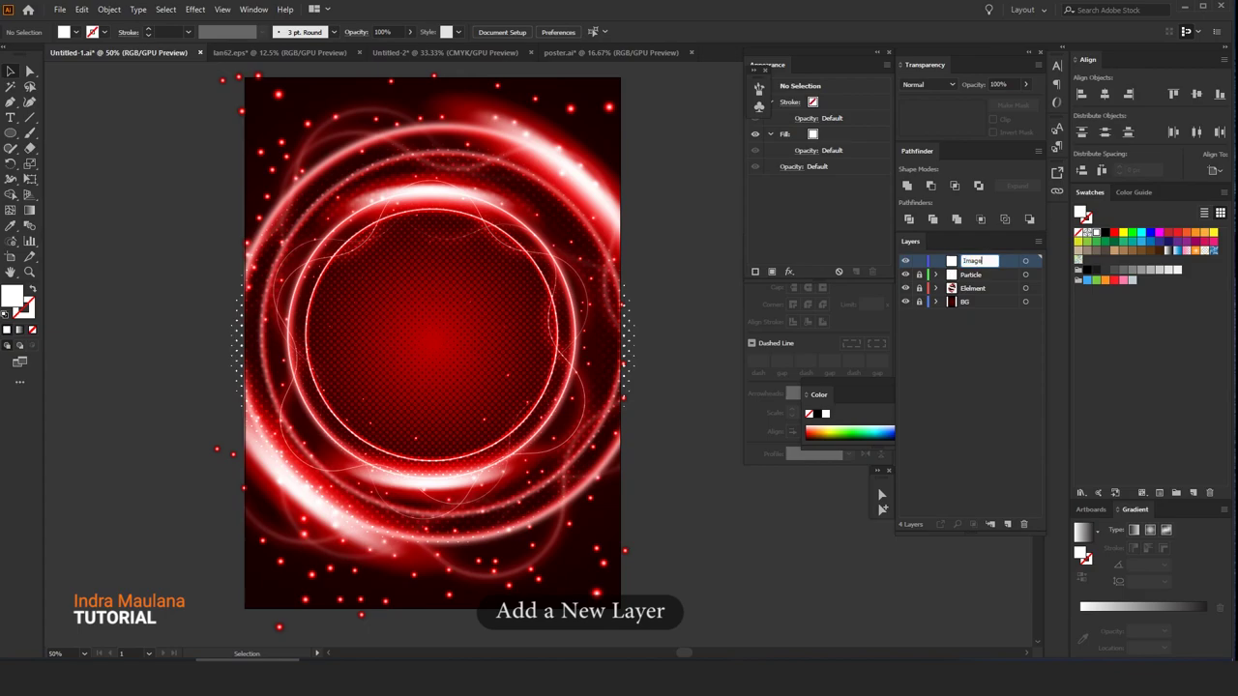
key("Return")
scroll(624, 236, "left", 1)
left_click(82, 10)
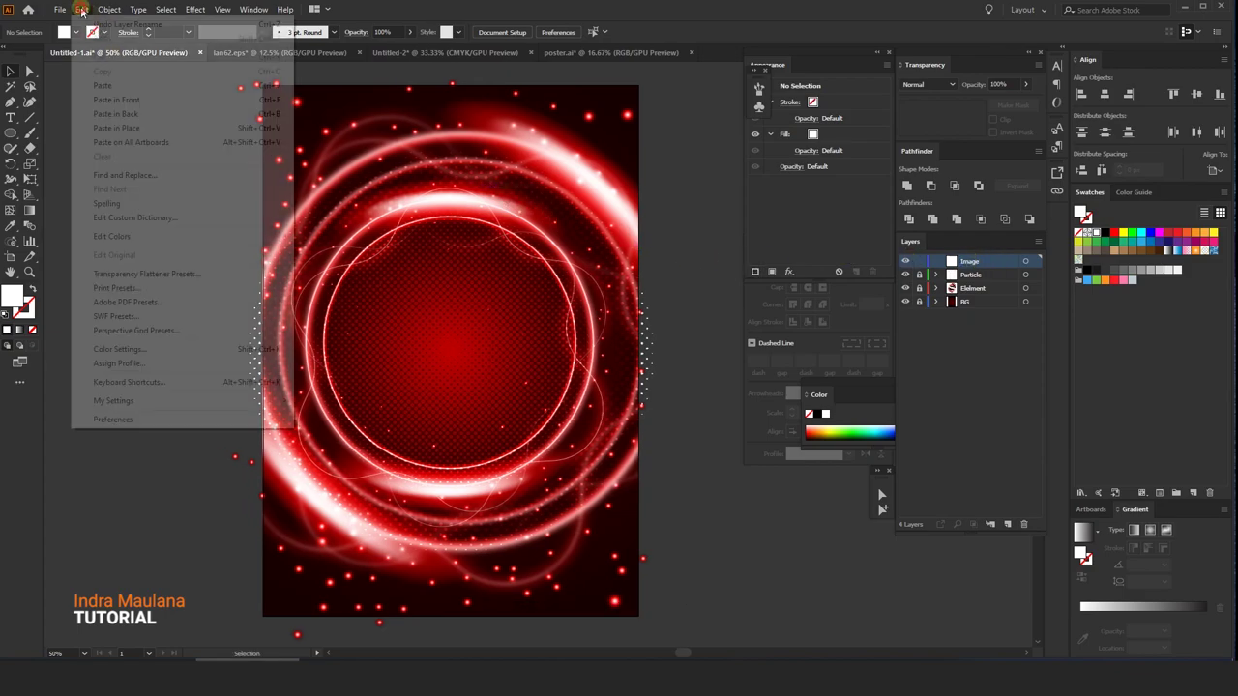
left_click(101, 85)
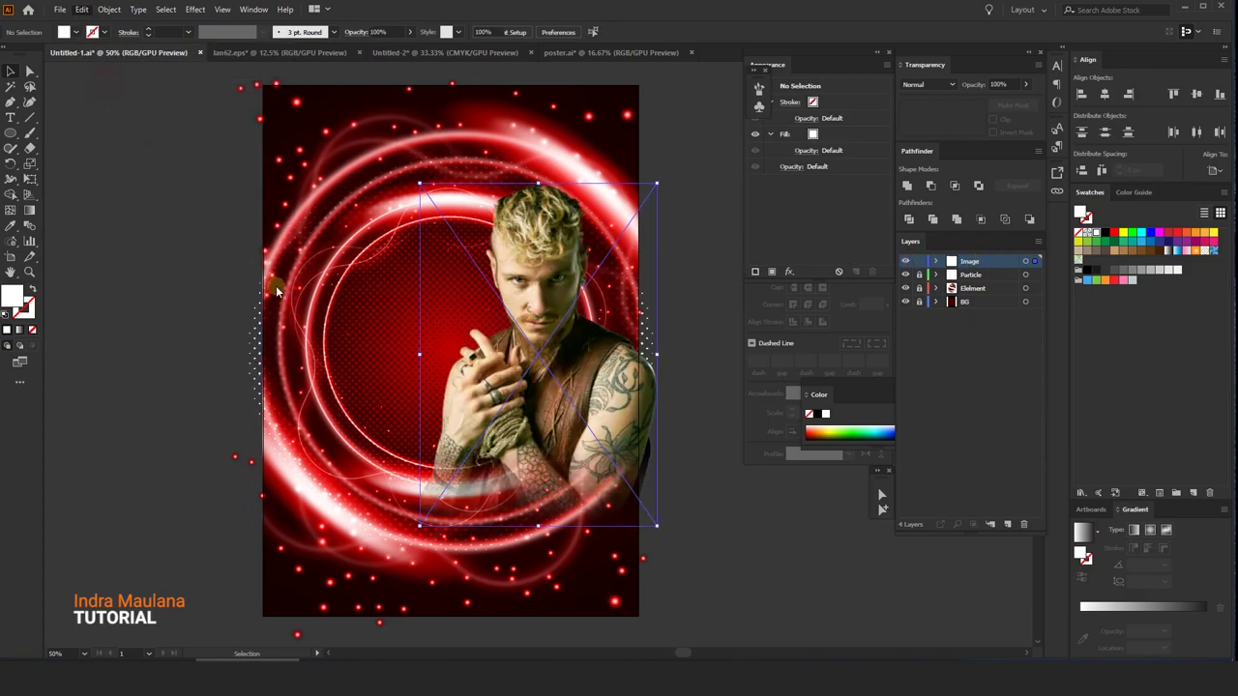
left_click(577, 32)
left_click(614, 32)
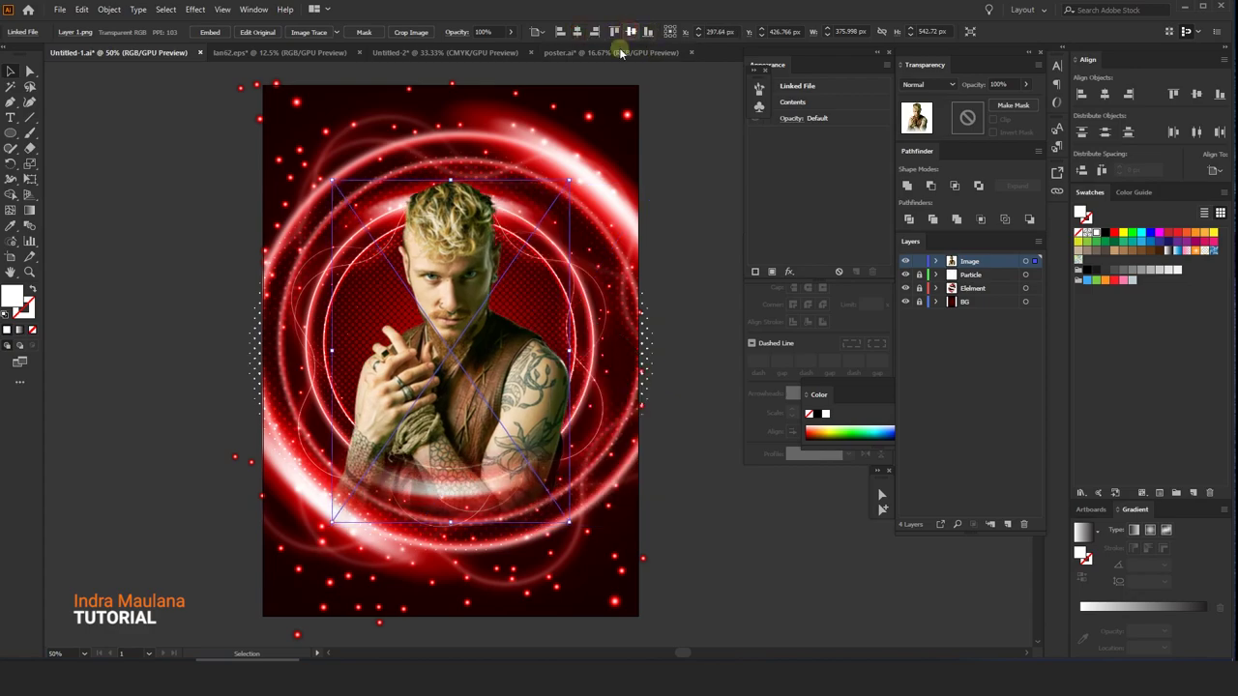
Enlarge the photo slightly around its centre and embed it in the document.
left_click(639, 251)
key("ctrl+minus")
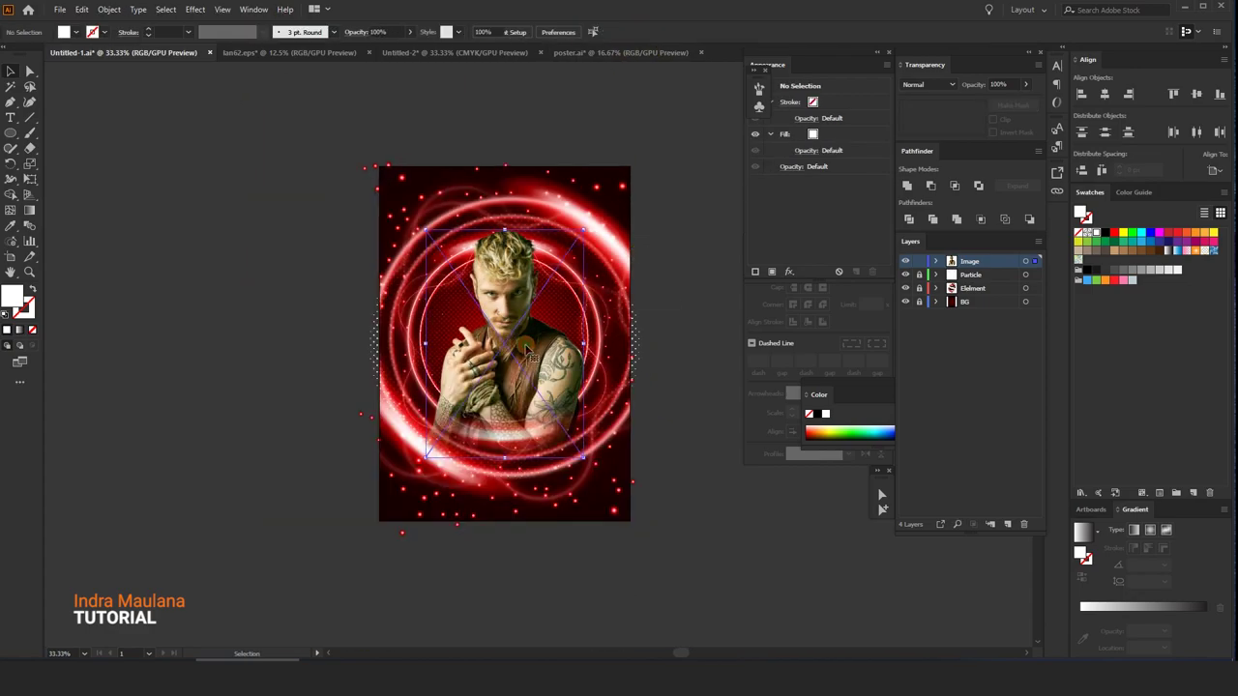
left_click(578, 237)
left_click_drag(582, 229, 586, 226)
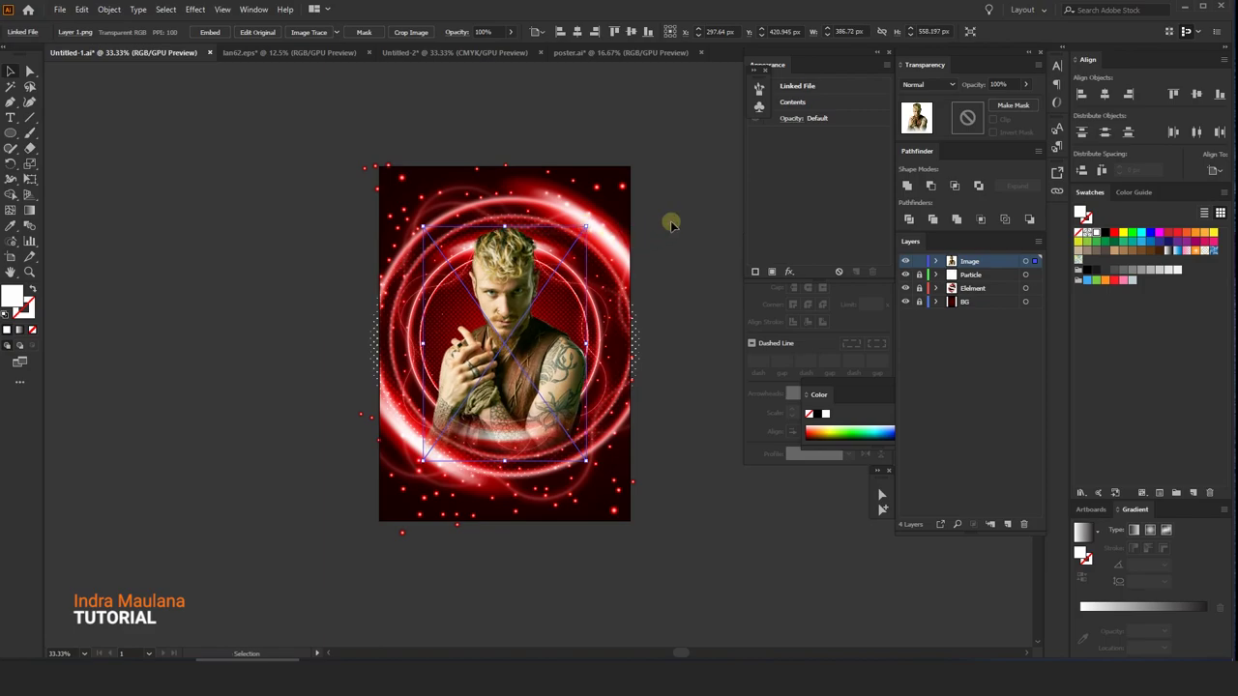
scroll(580, 237, "up", 1)
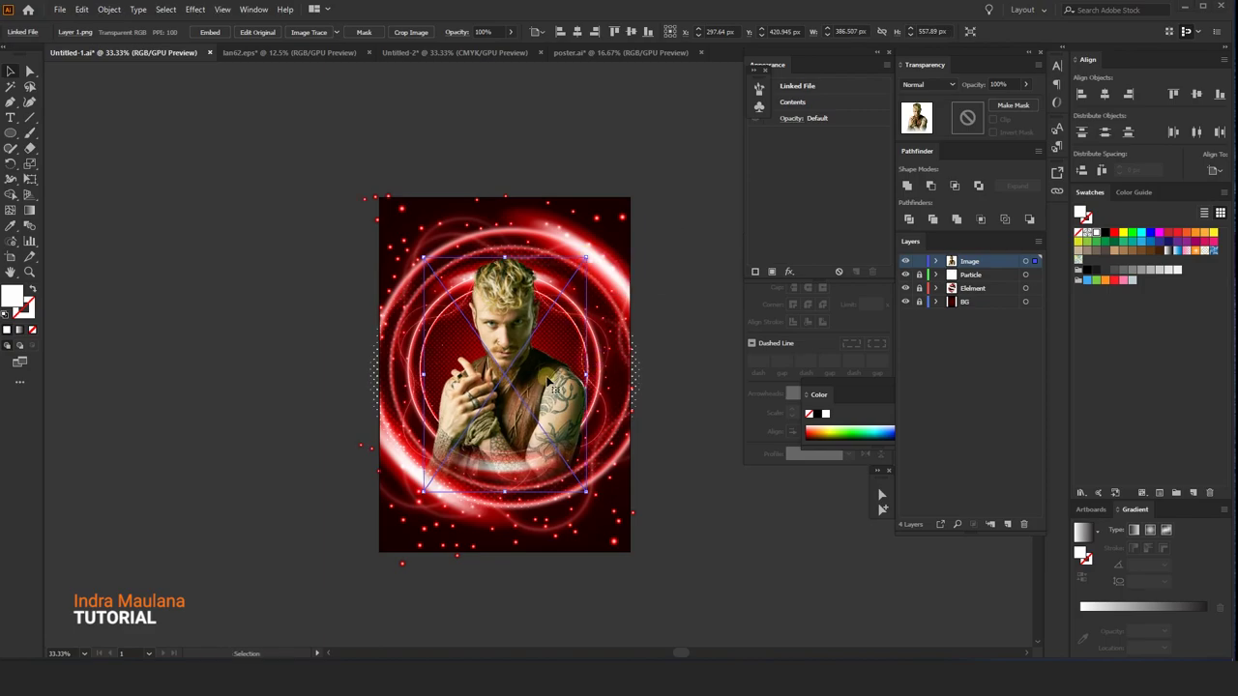
left_click(219, 34)
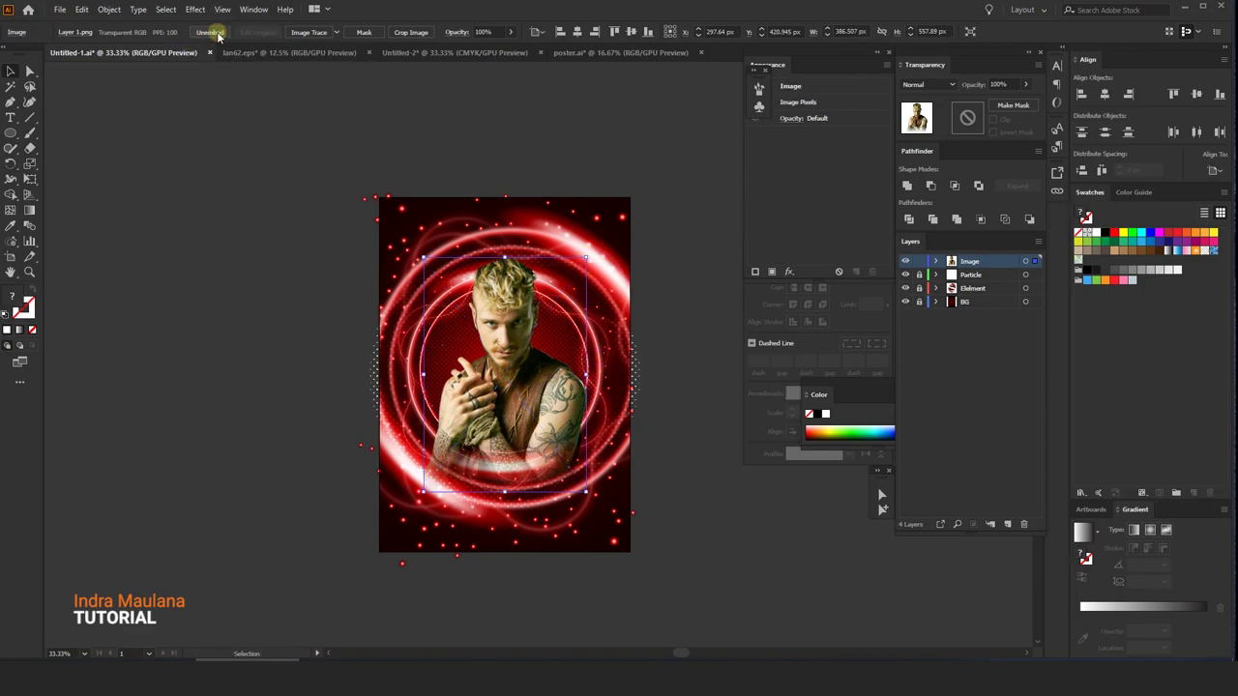
left_click(80, 11)
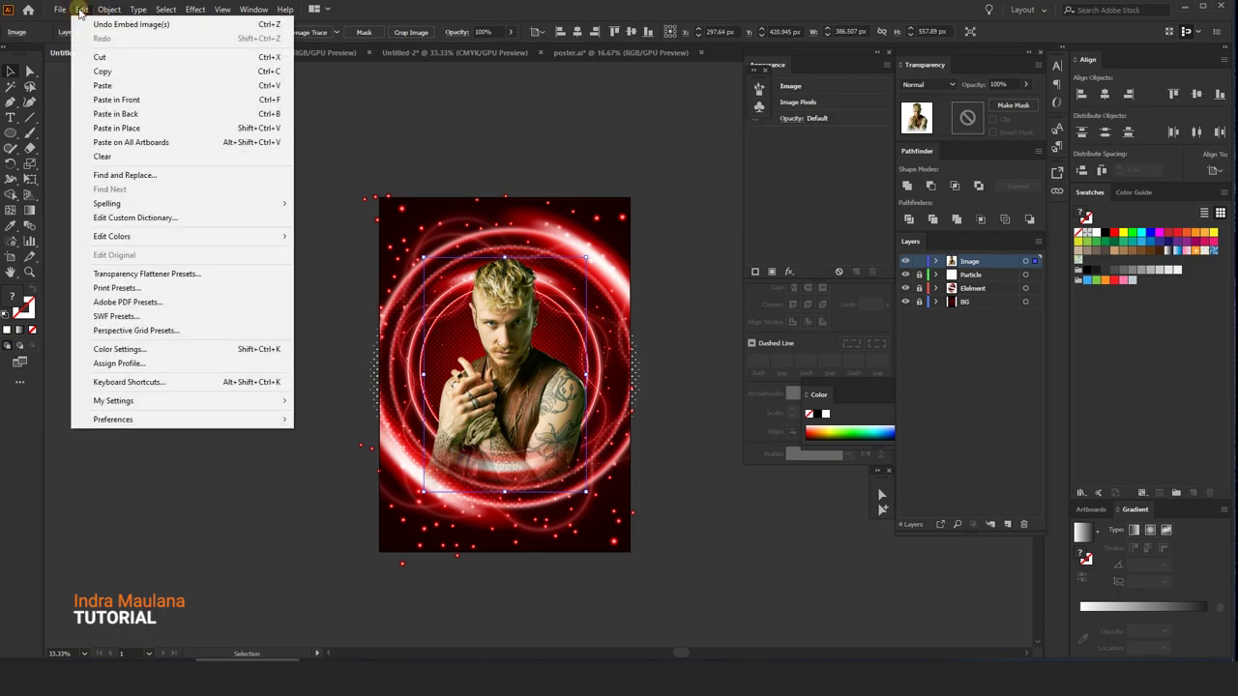
mouse_move(112, 236)
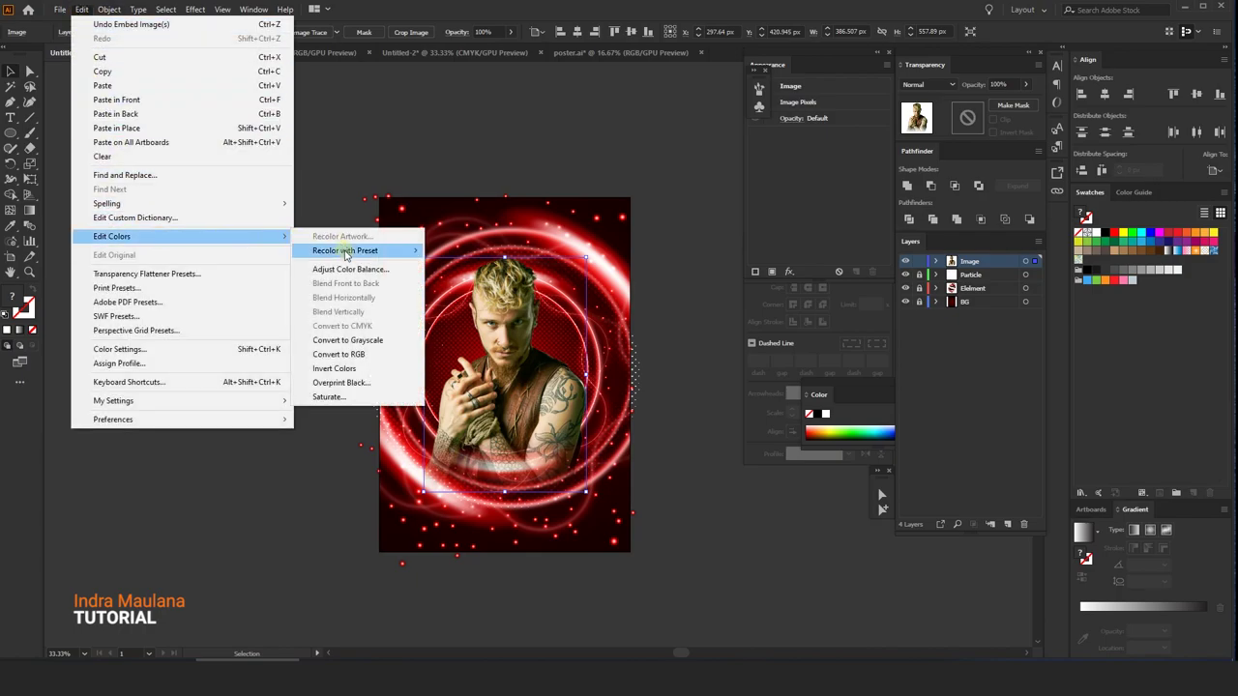
Adjust the photo's colour balance to Red 6% with Green lowered, using live preview.
left_click(348, 269)
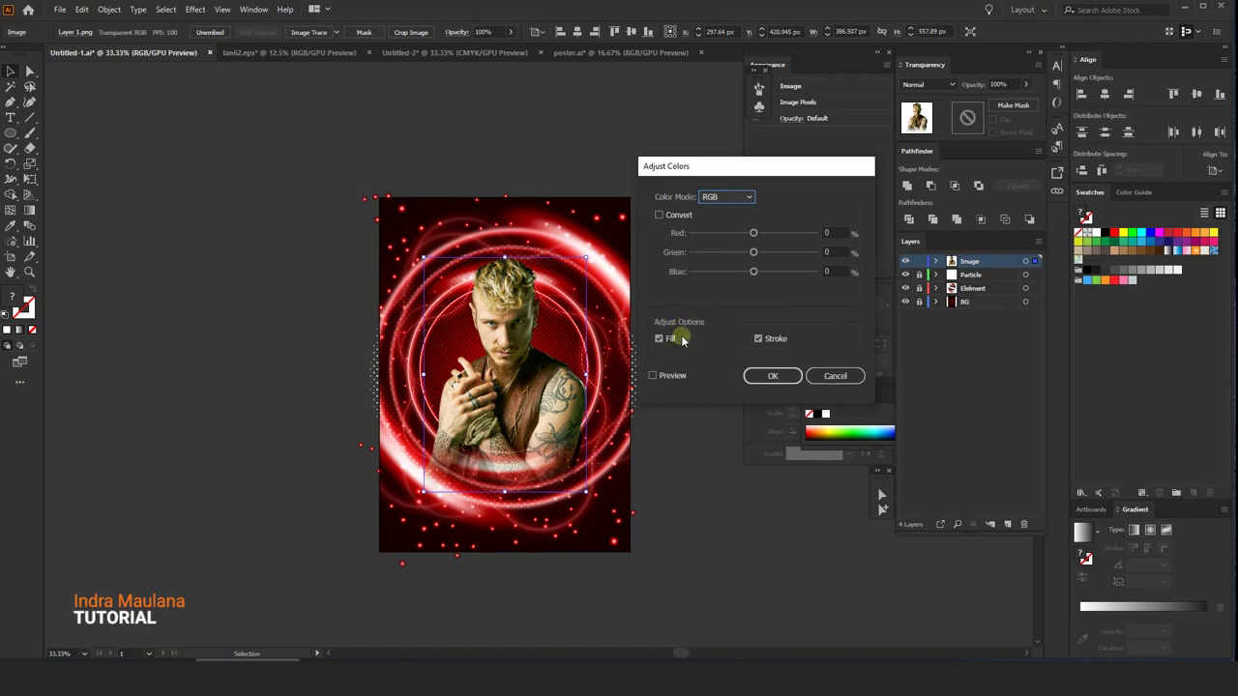
left_click(671, 374)
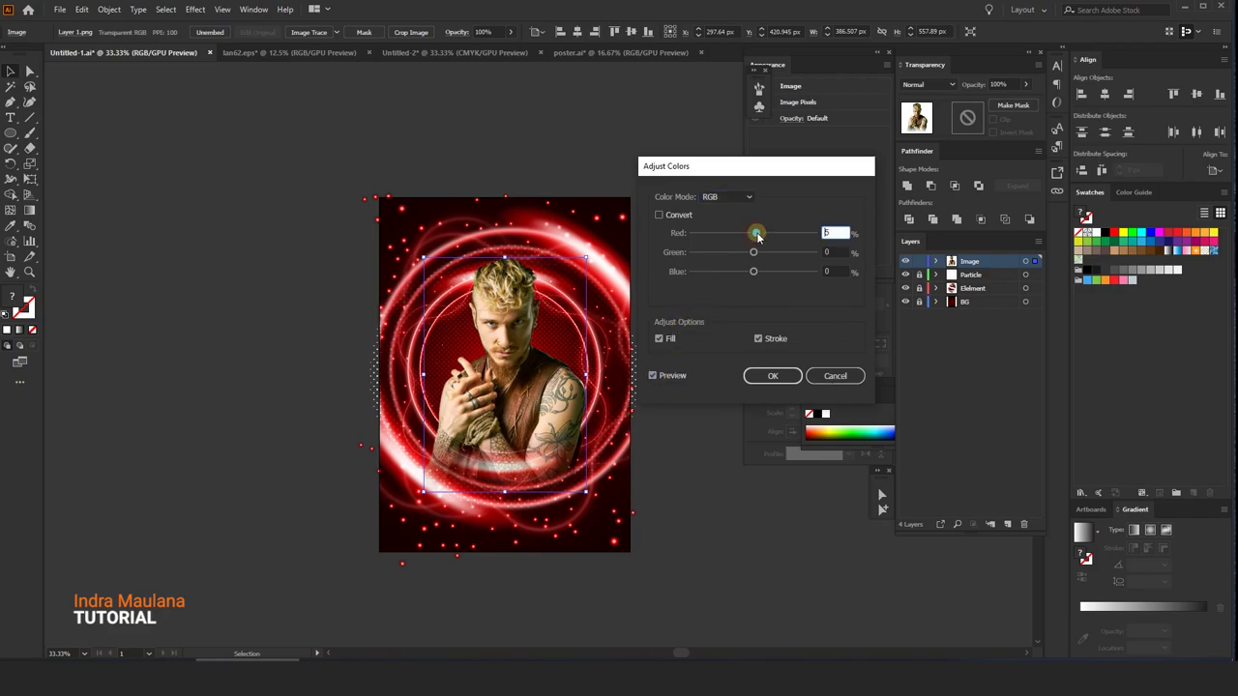
left_click_drag(761, 236, 748, 252)
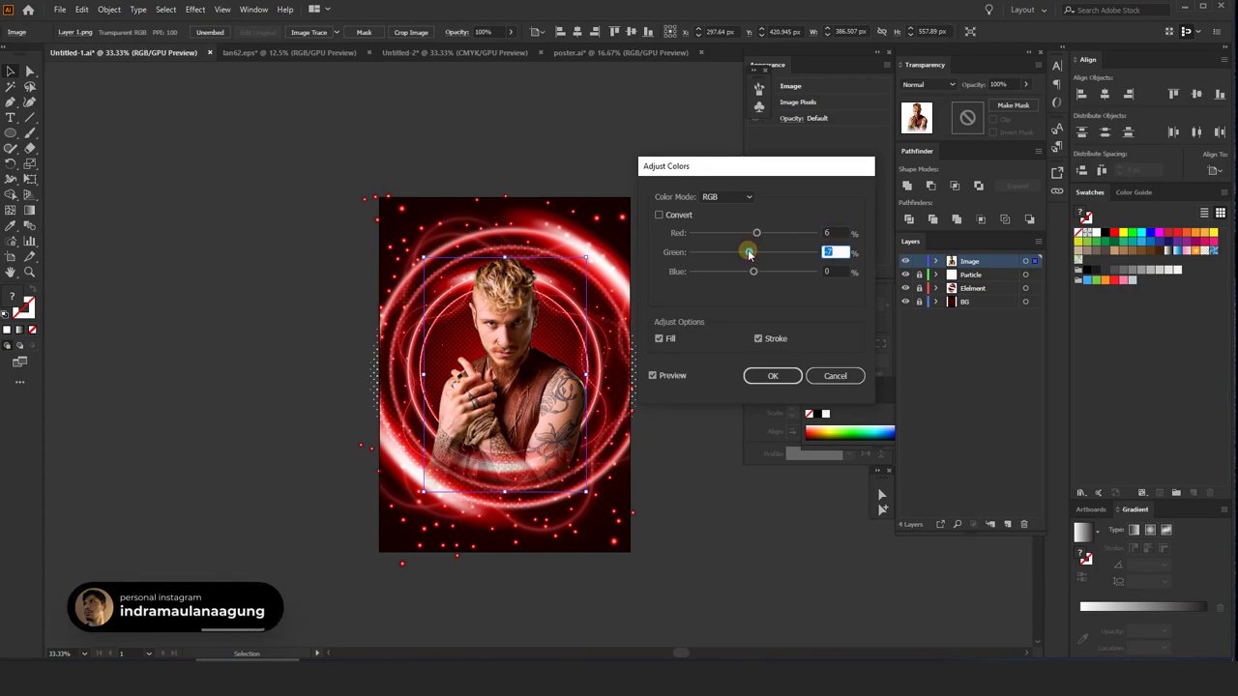
left_click(769, 375)
left_click(607, 192)
left_click_drag(604, 147, 577, 142)
Add a new layer named Text and paste the white event text group in front.
left_click(1007, 524)
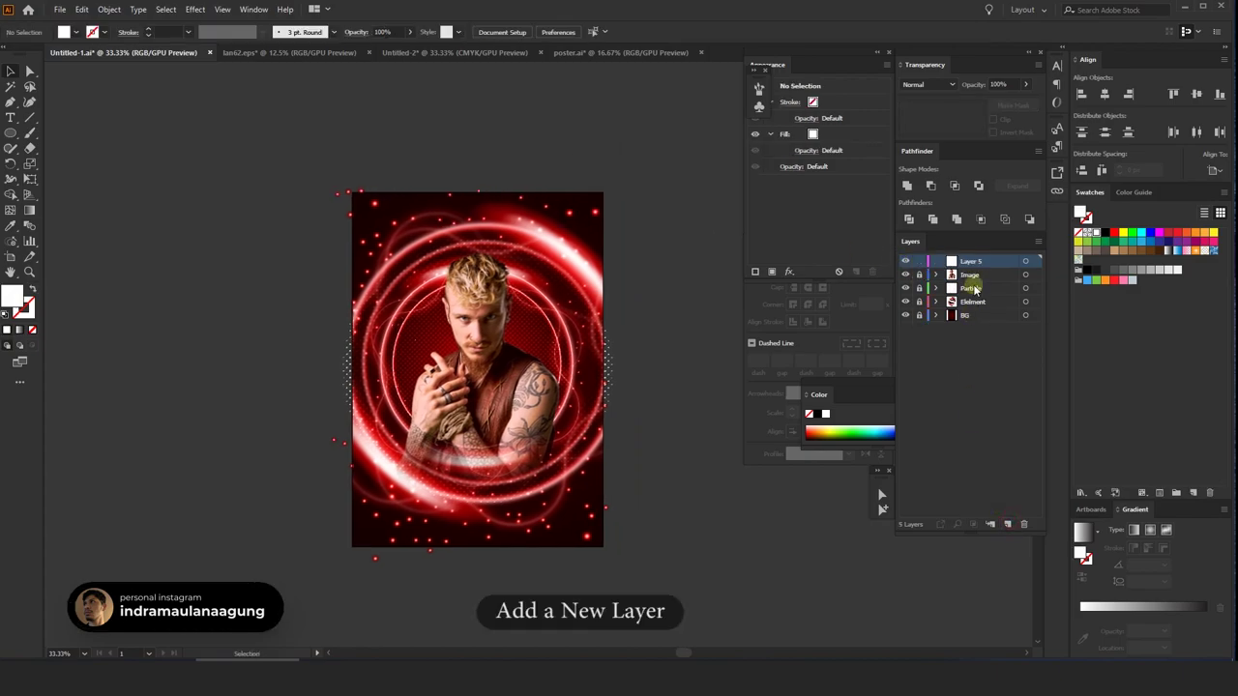
type("Text")
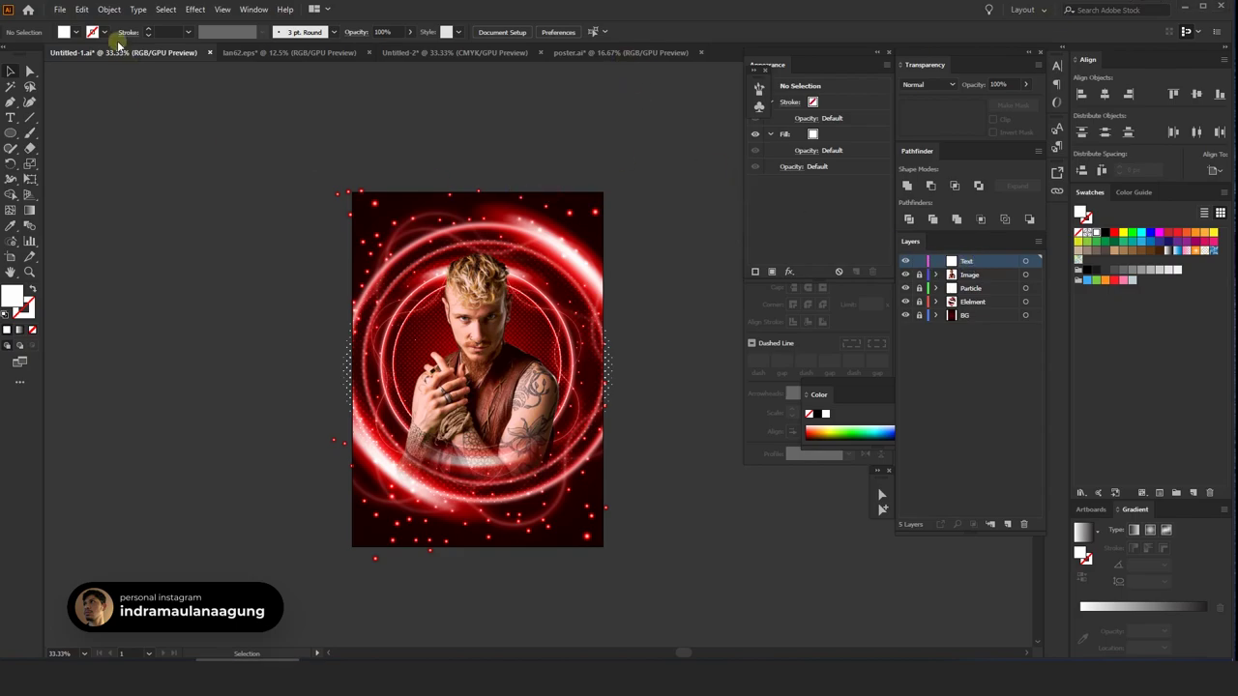
left_click(81, 9)
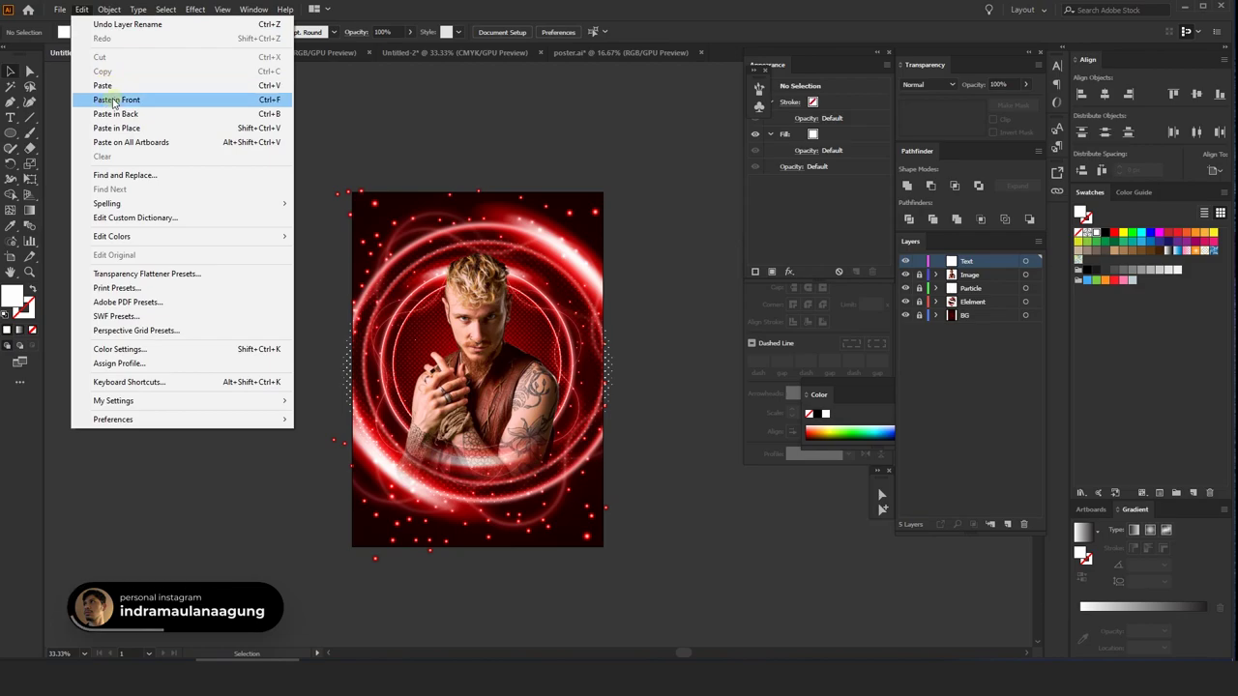
left_click(110, 100)
left_click(624, 138)
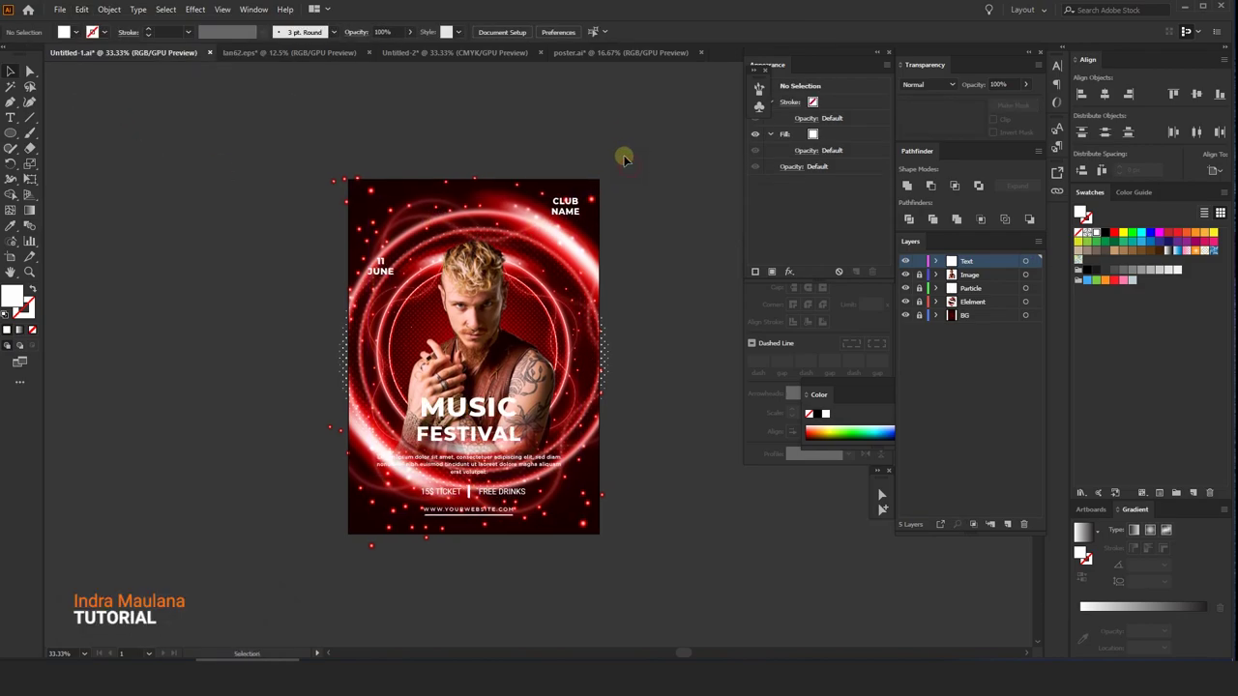
scroll(613, 329, "up", 1)
left_click(443, 442)
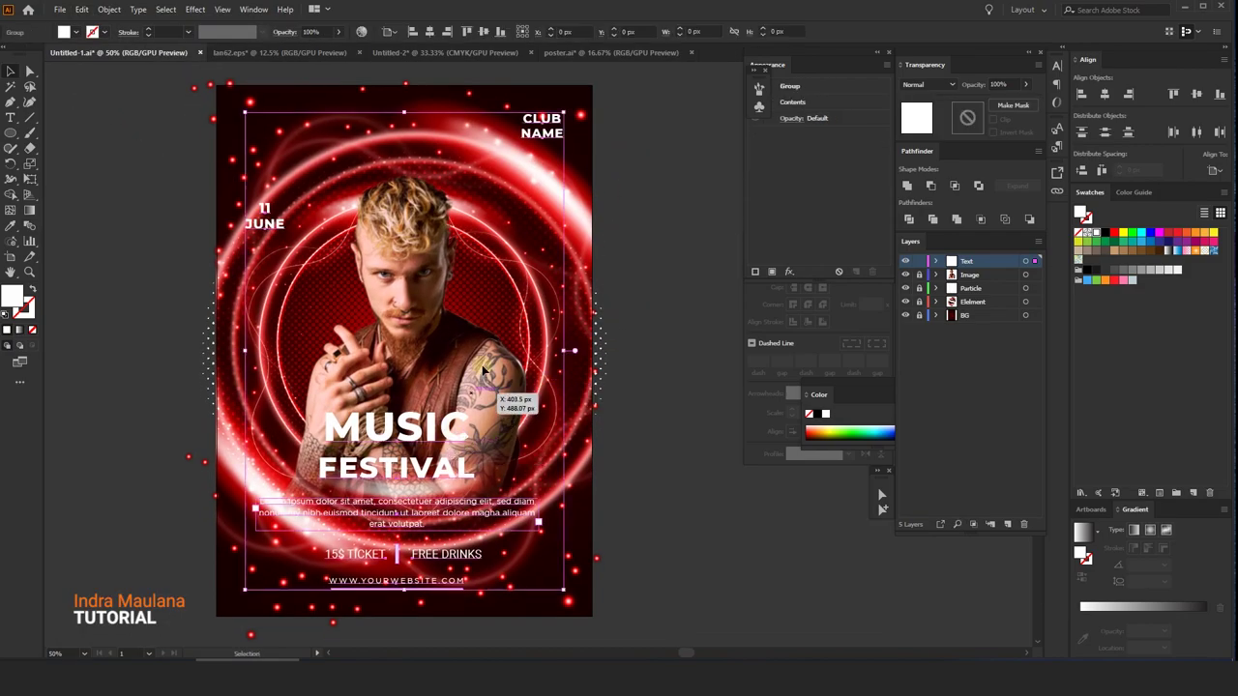
scroll(478, 358, "down", 1)
left_click(315, 471)
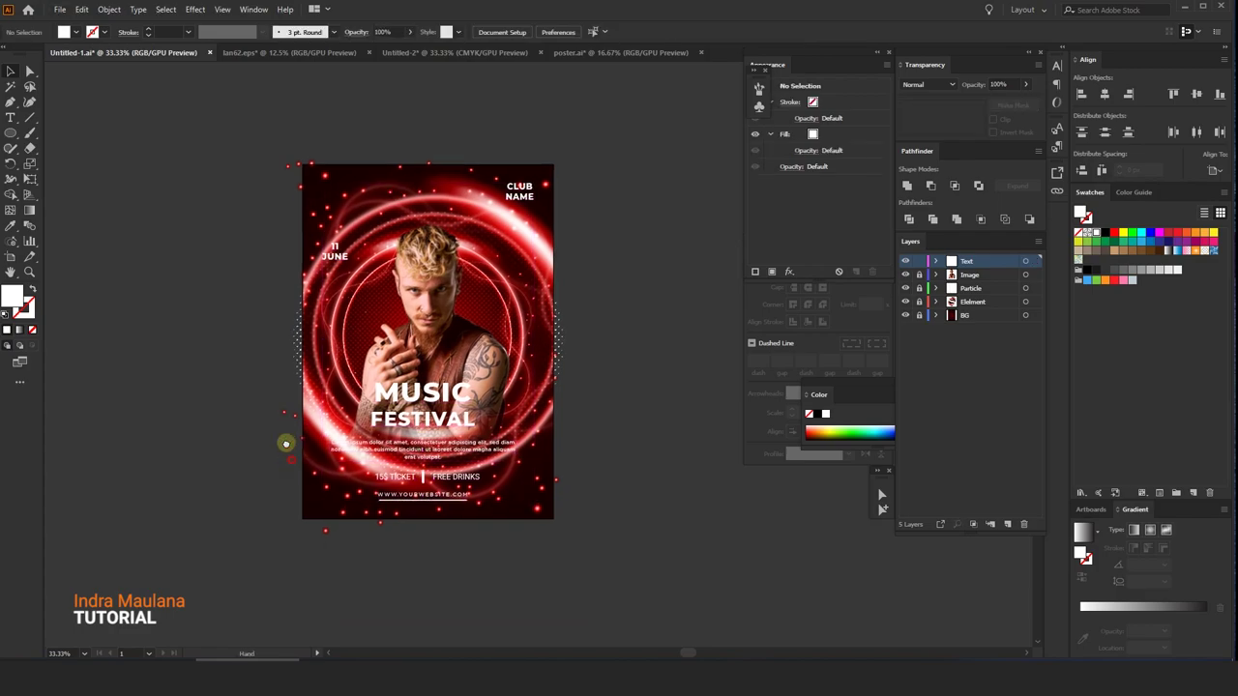
scroll(284, 436, "down", 1)
left_click(434, 416)
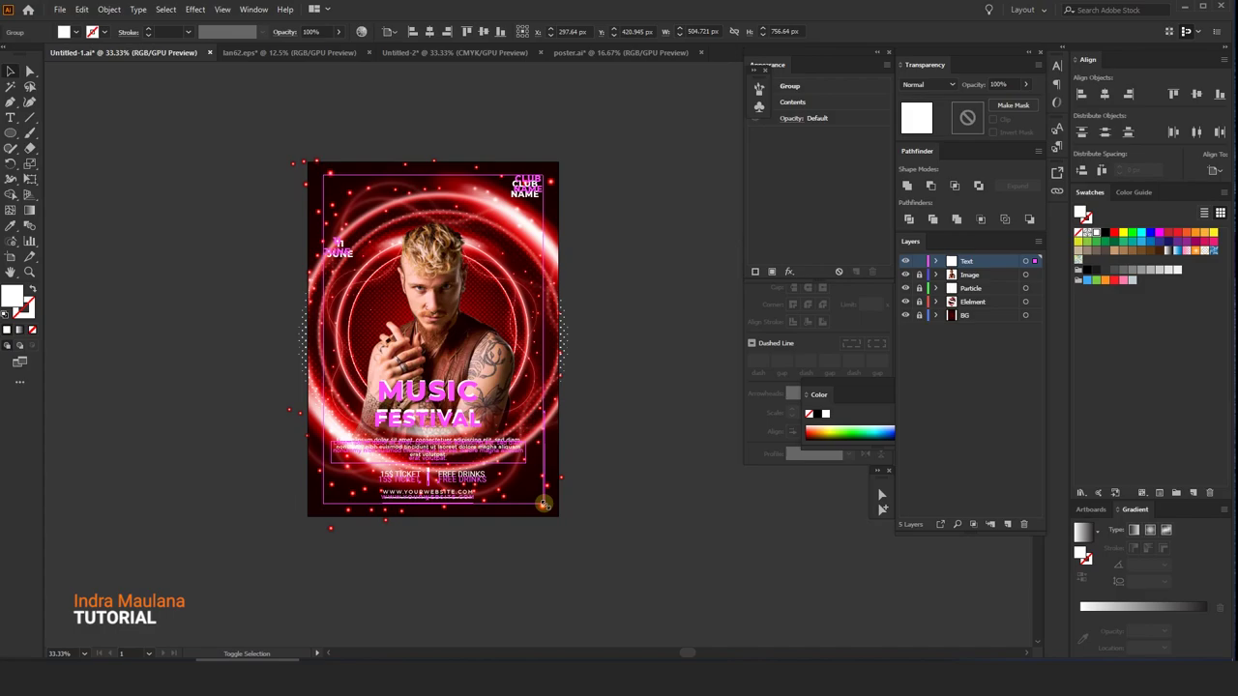
Preview the text with selection highlights hidden, then lock the Text layer.
key("ctrl+h")
left_click(621, 400)
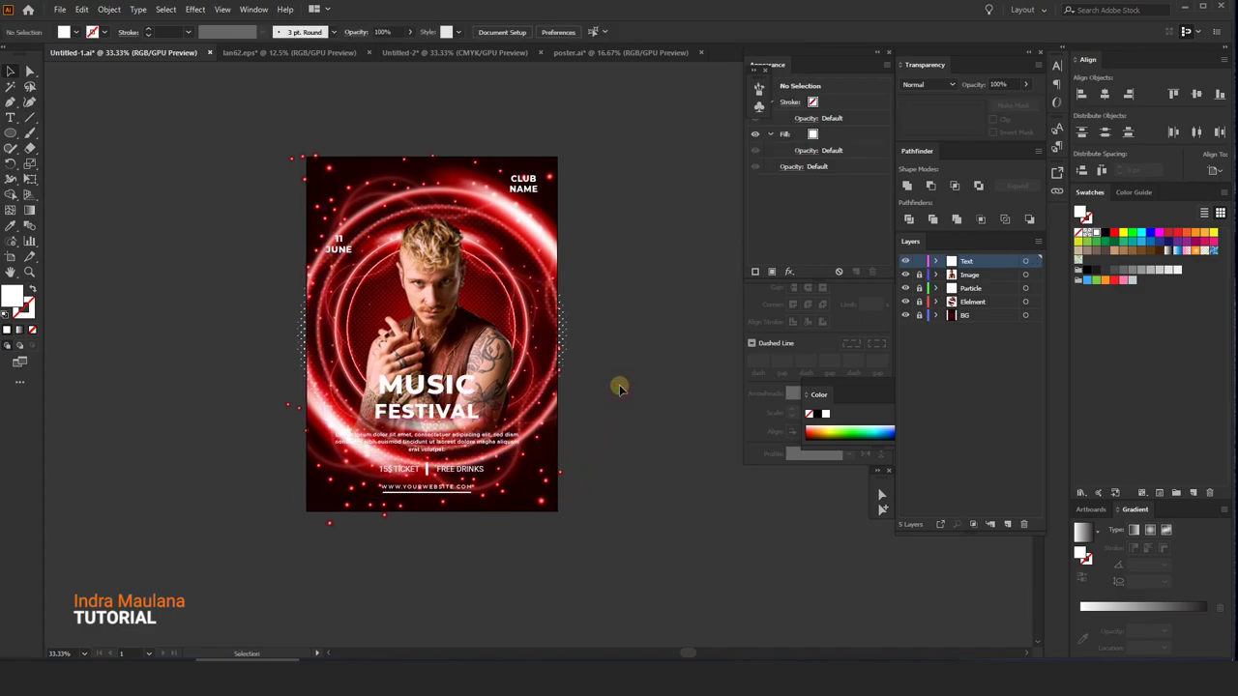
scroll(621, 382, "up", 2)
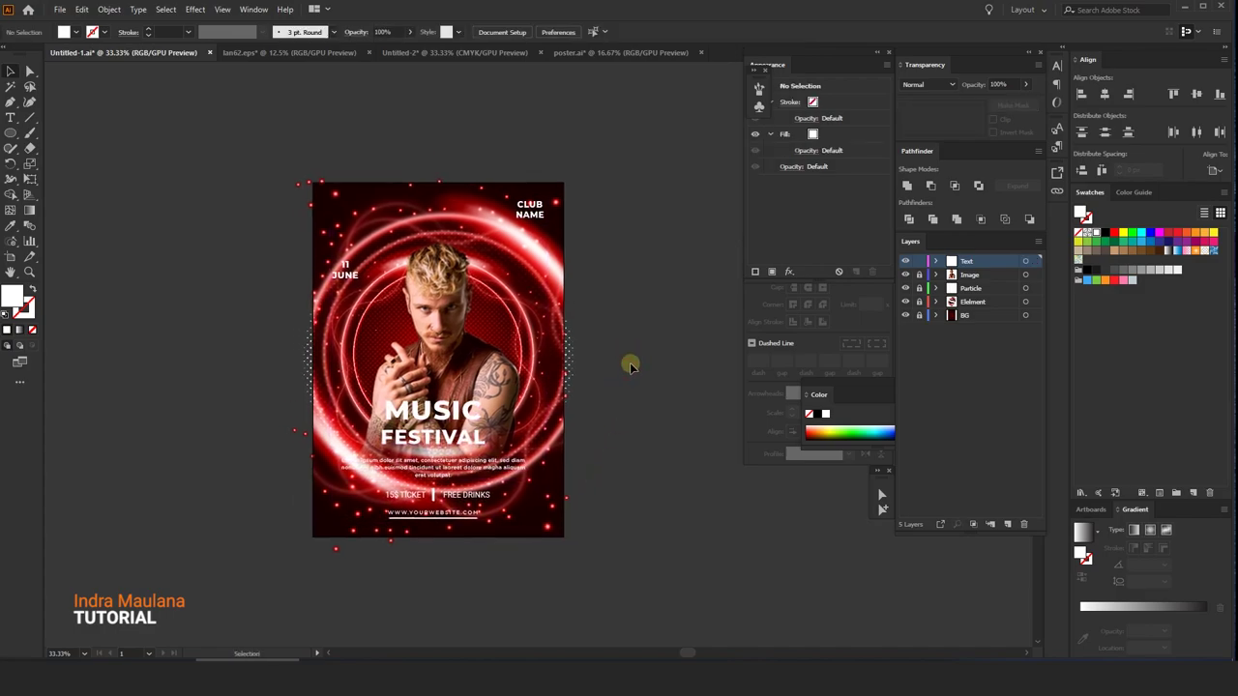
scroll(629, 366, "up", 2)
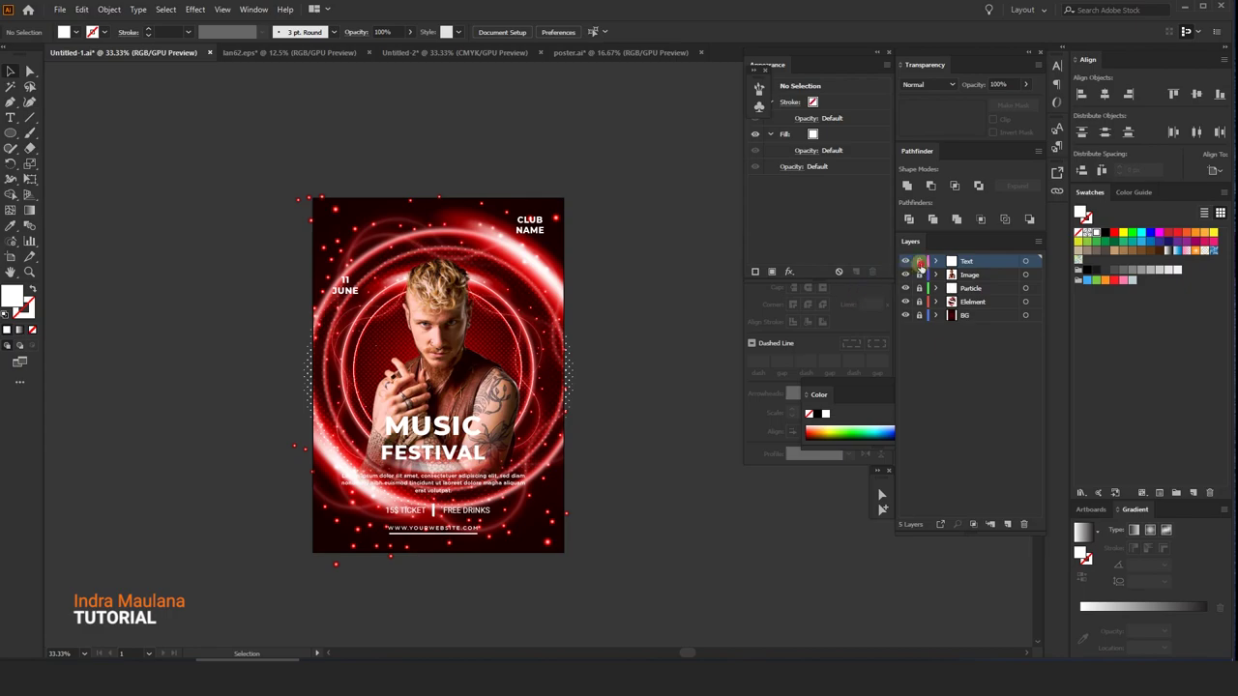
left_click(976, 302)
left_click(968, 289)
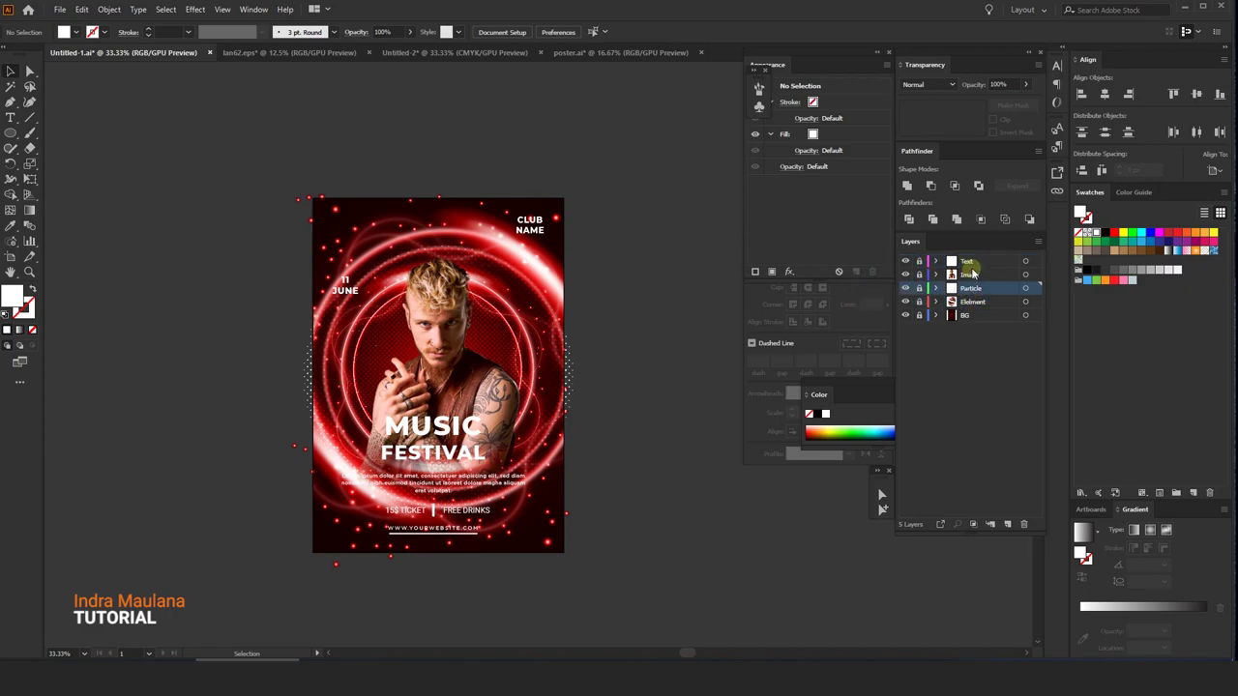
Draw a wide rectangle over the poster's lower part.
left_click(967, 262)
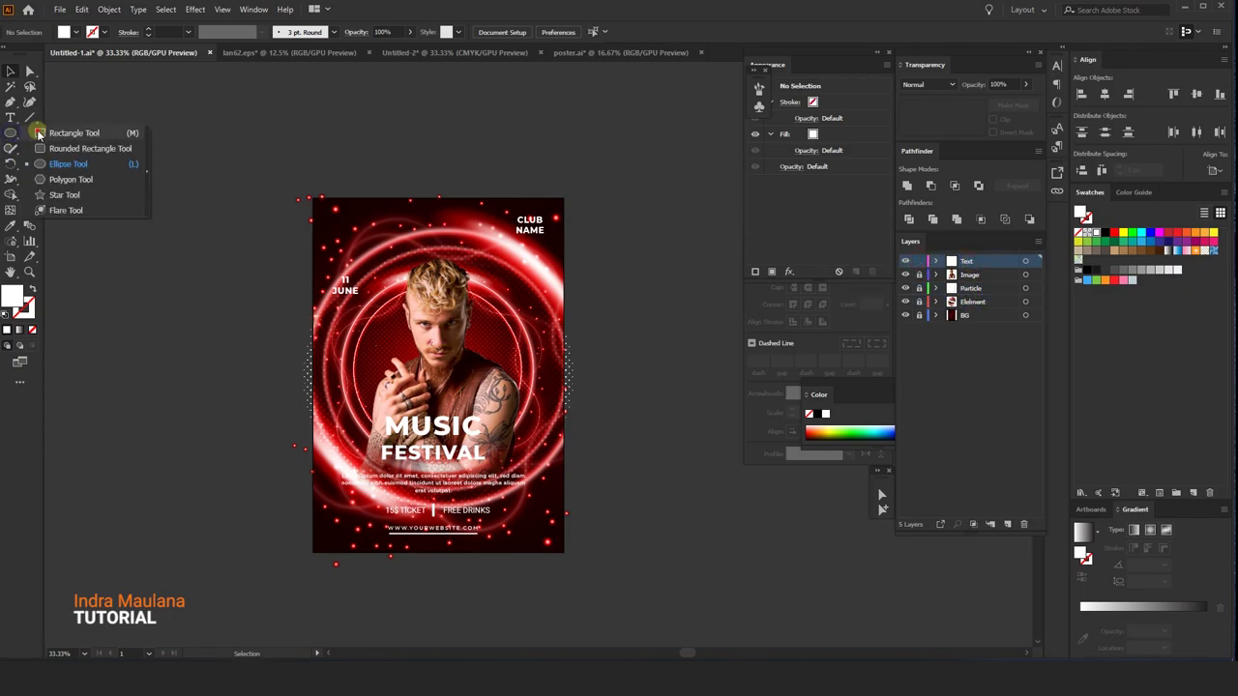
left_click_drag(14, 141, 48, 133)
left_click_drag(566, 551, 295, 439)
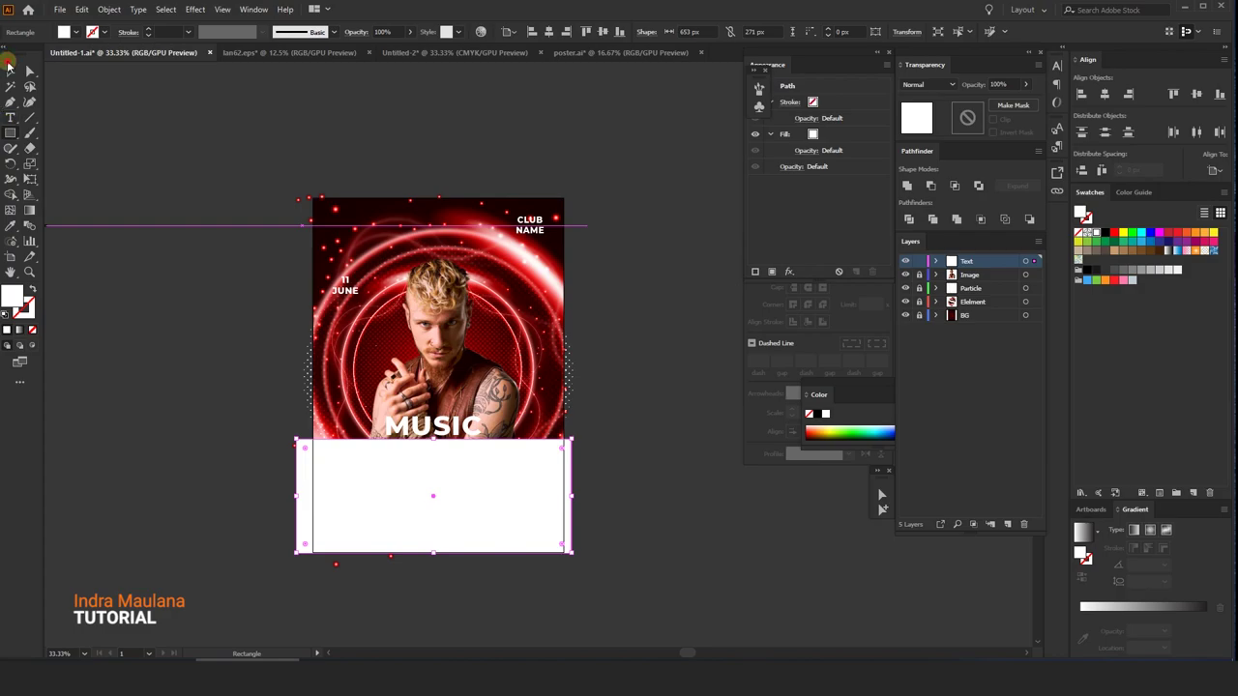
left_click(9, 69)
Fill the rectangle with a white-to-black RGB gradient and set Multiply blending.
left_click(1138, 605)
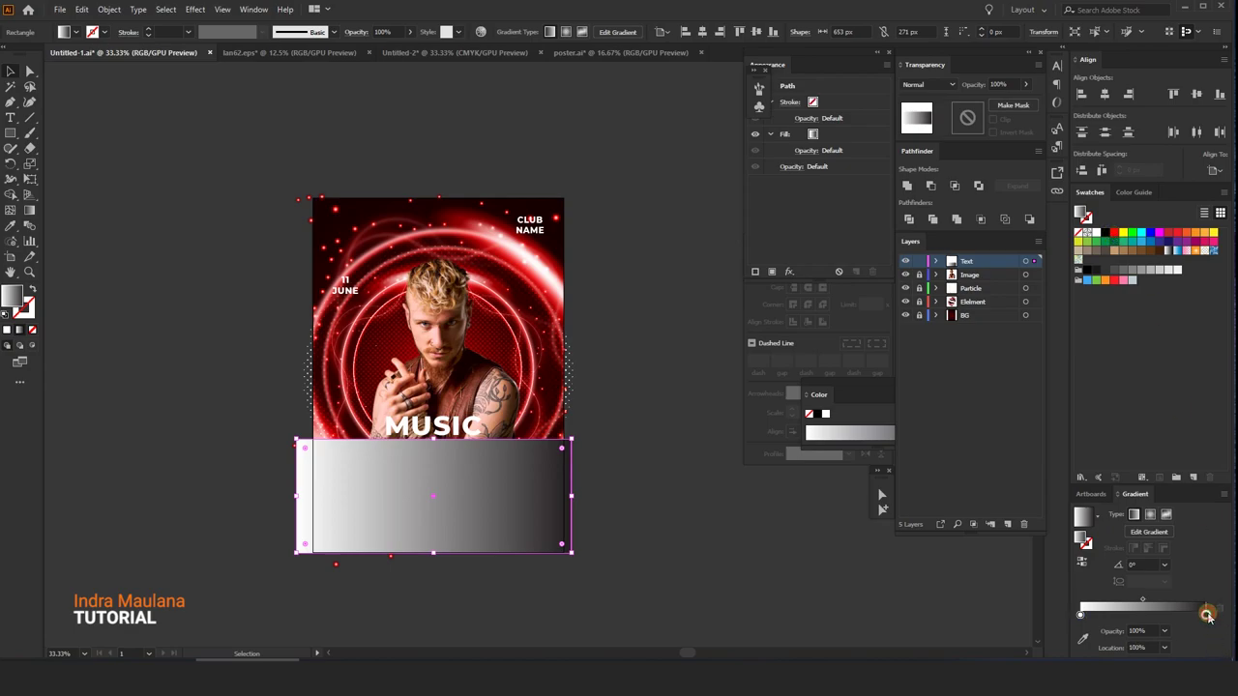
double_click(1206, 615)
left_click(1204, 461)
left_click(1175, 477)
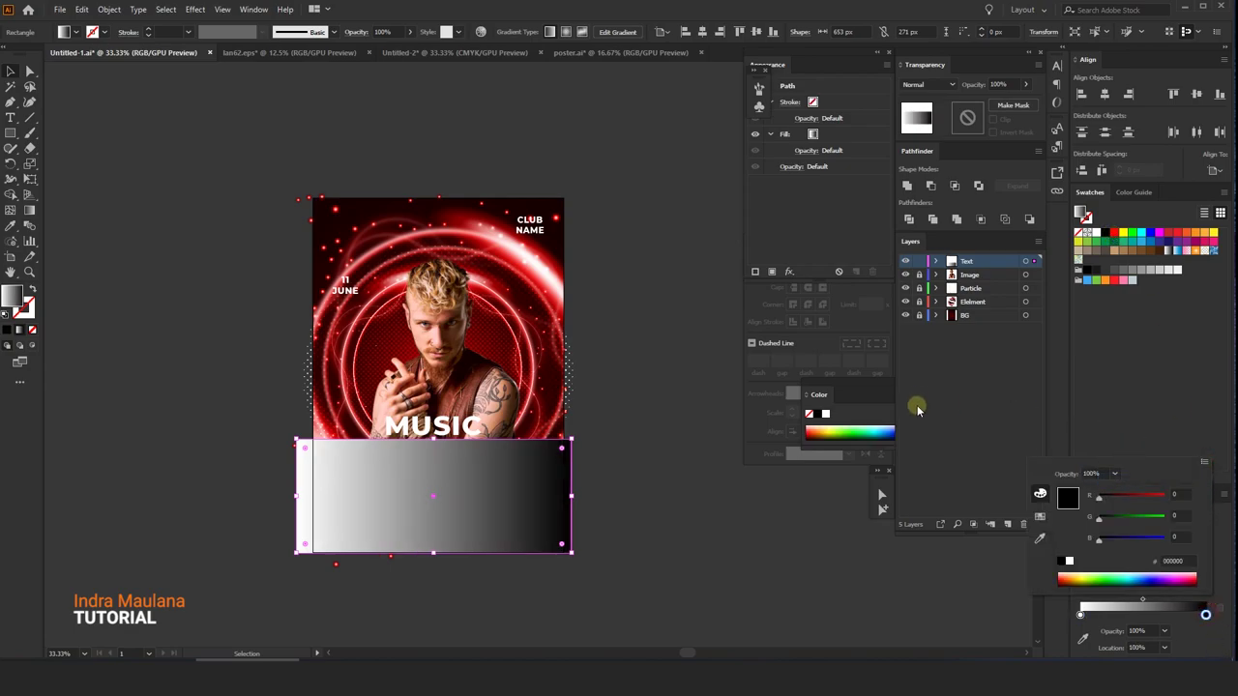
left_click(926, 84)
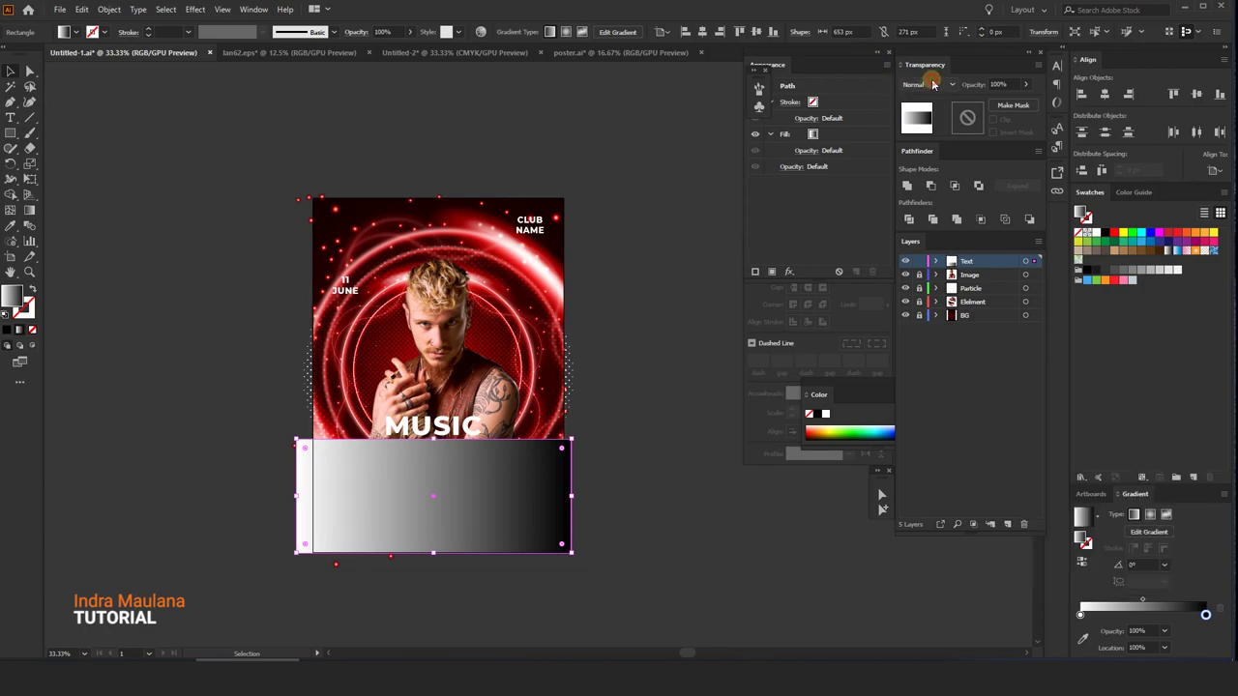
left_click(927, 84)
left_click(923, 109)
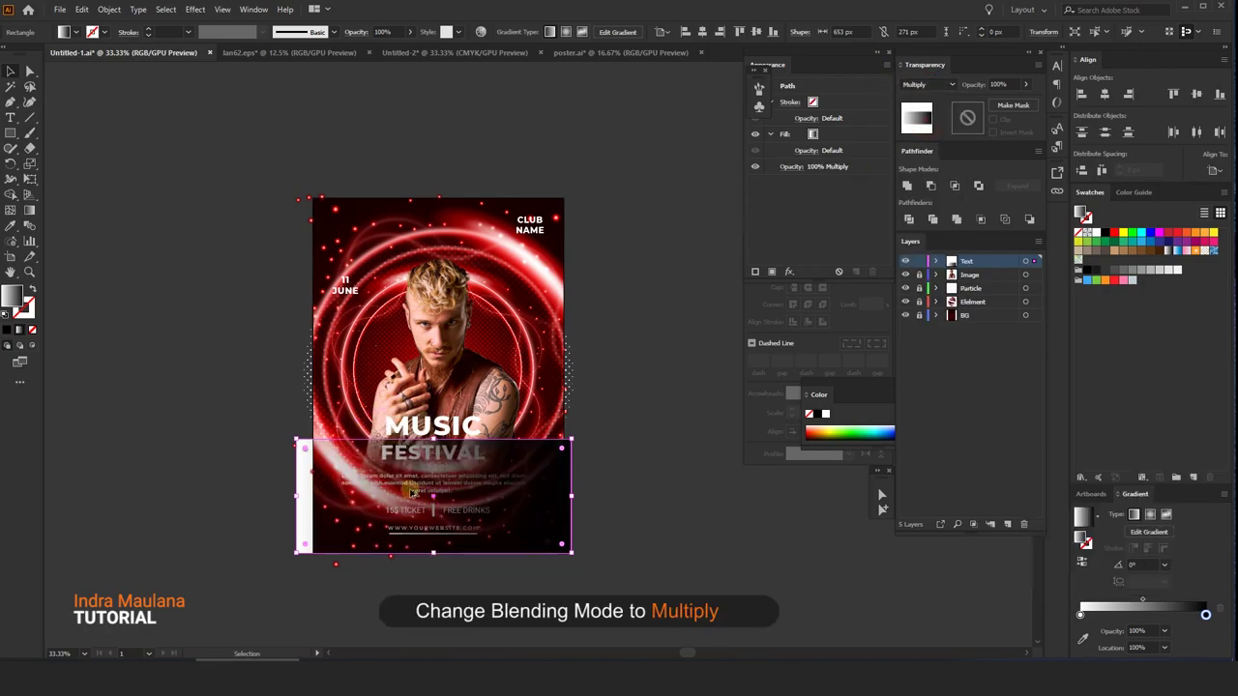
Send the gradient rectangle behind the event text.
scroll(410, 488, "up", 2)
right_click(510, 169)
mouse_move(546, 382)
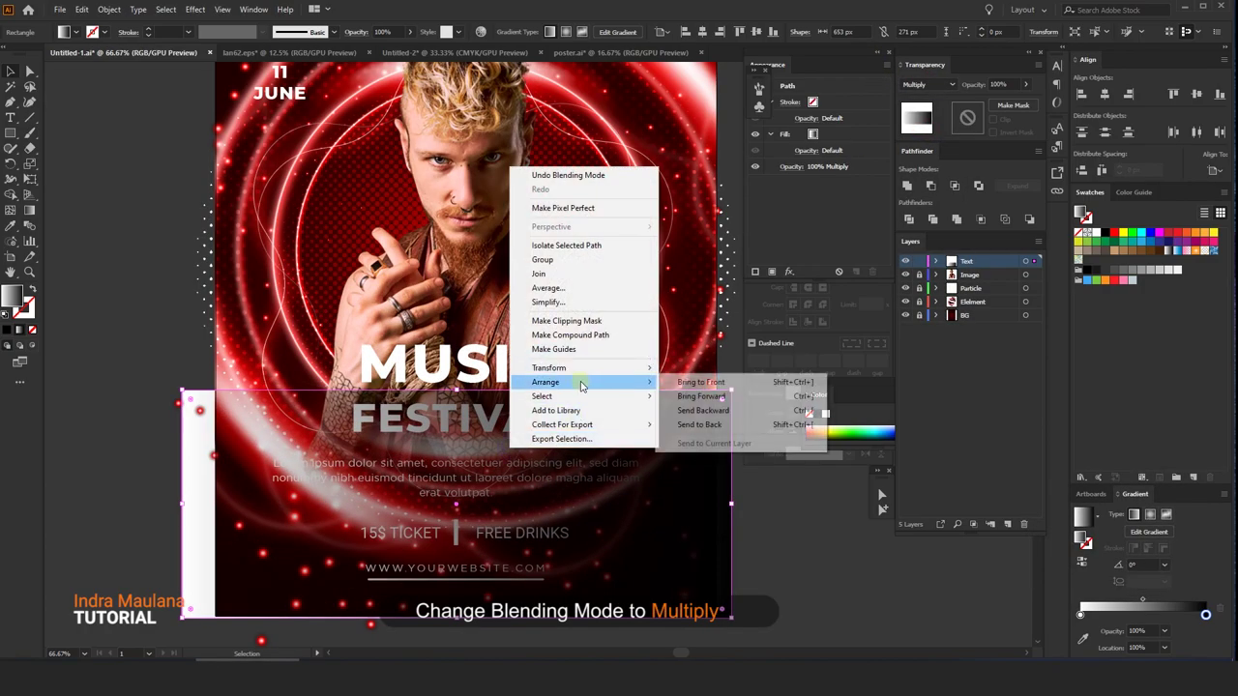
left_click(683, 424)
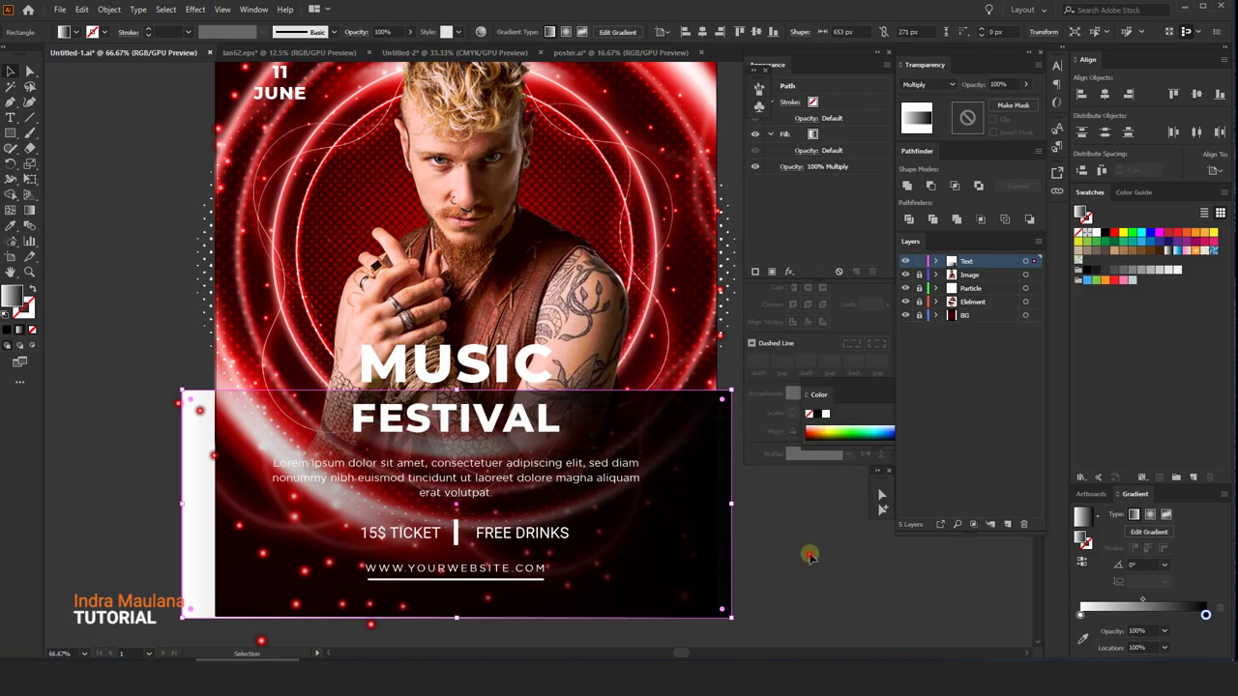
left_click(754, 542)
scroll(754, 541, "down", 3)
scroll(752, 546, "up", 2)
Make the gradient run vertically, fading from the text down to the poster's bottom.
left_click(688, 527)
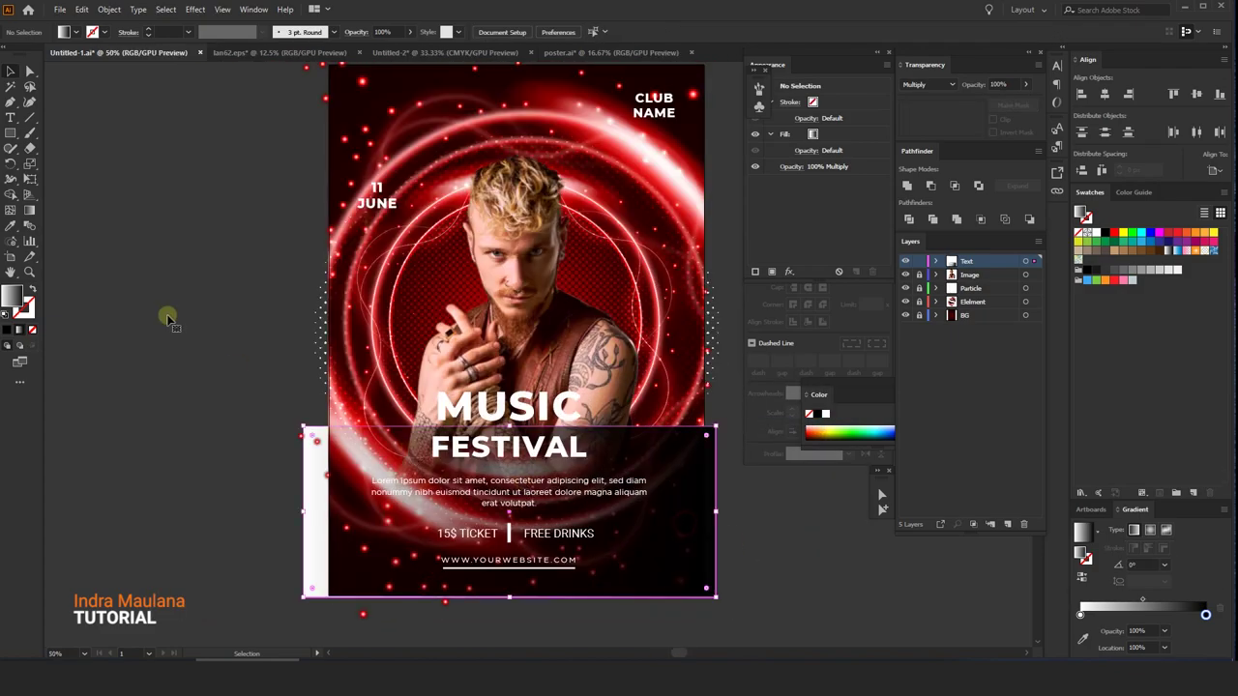
key("g")
left_click_drag(510, 382, 507, 619)
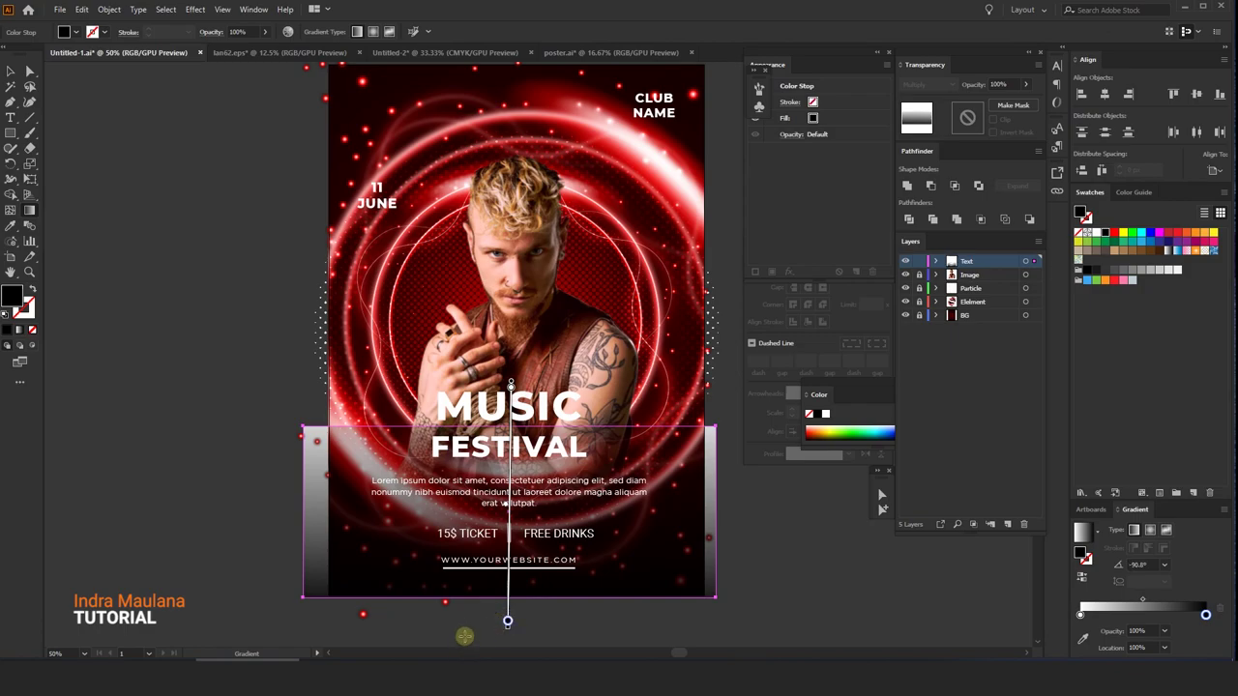
left_click_drag(489, 433, 488, 605)
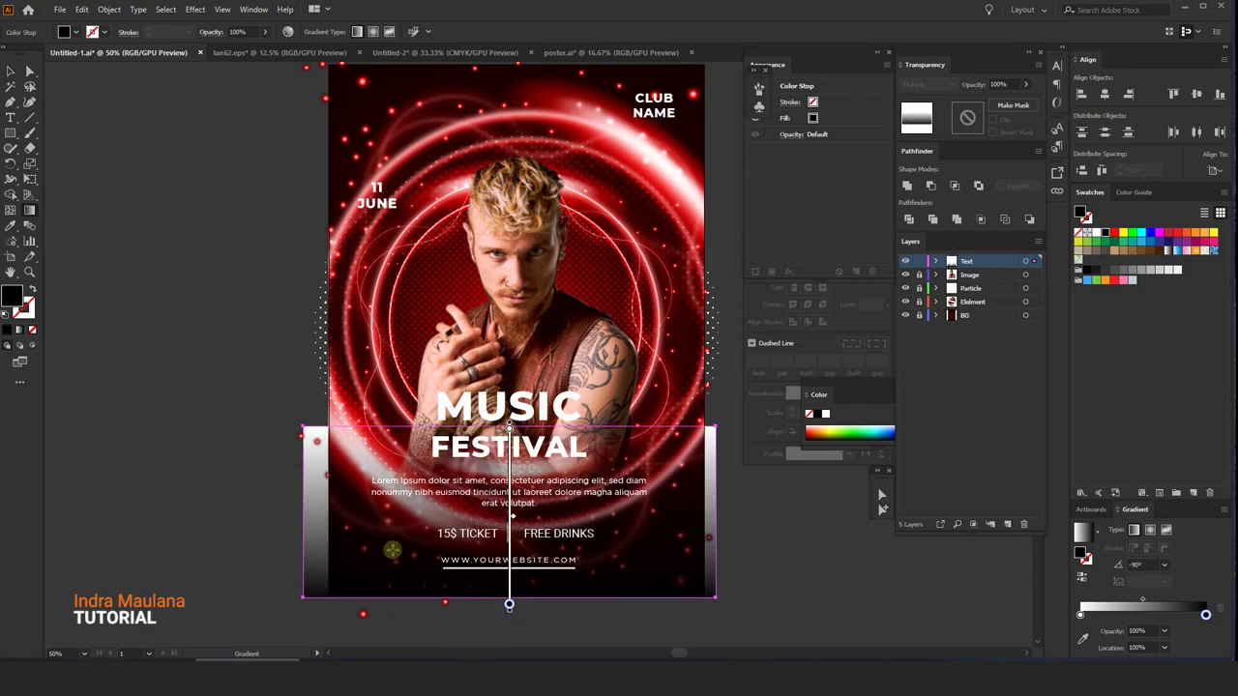
key("v")
left_click(215, 391)
scroll(215, 391, "down", 2)
key("g")
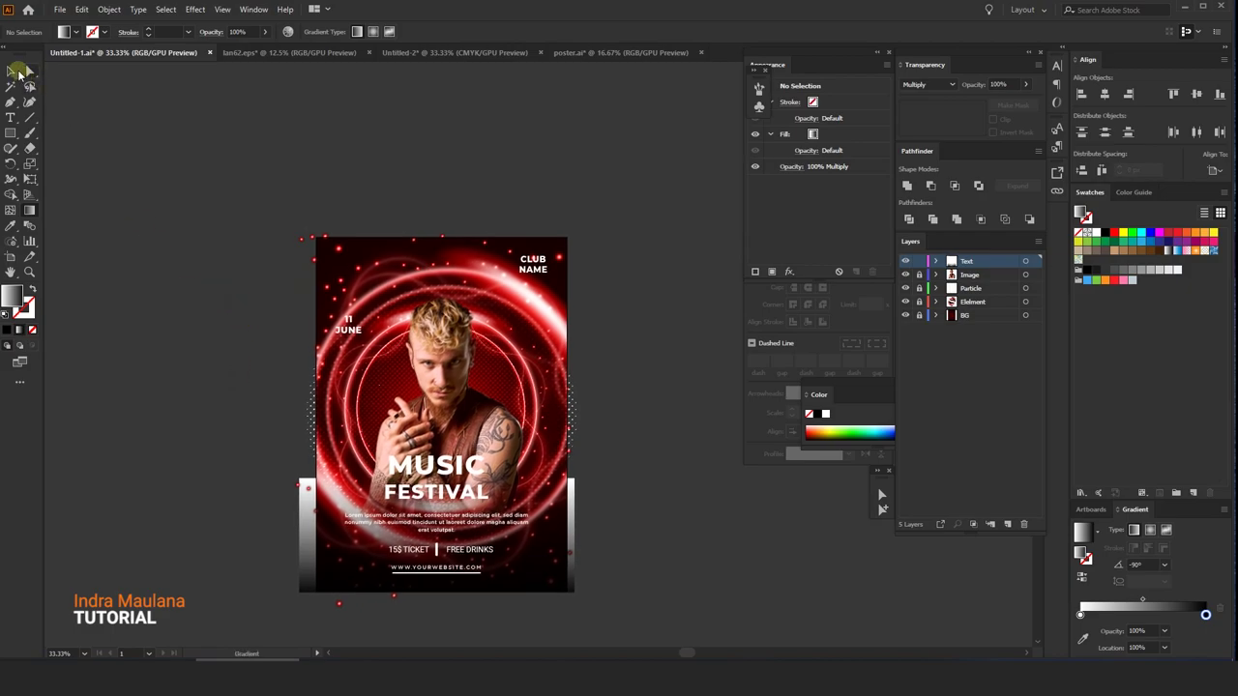
left_click(16, 71)
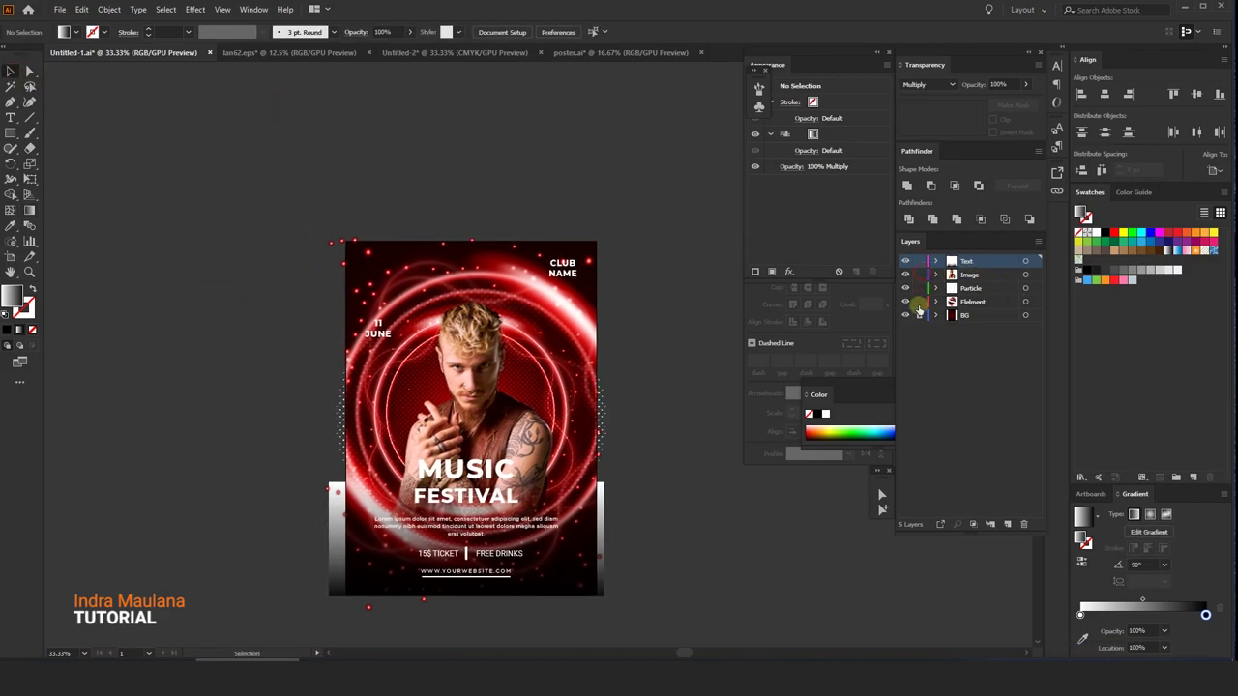
Copy the dark red background rectangle from the BG layer.
left_click(967, 318)
left_click(1025, 315)
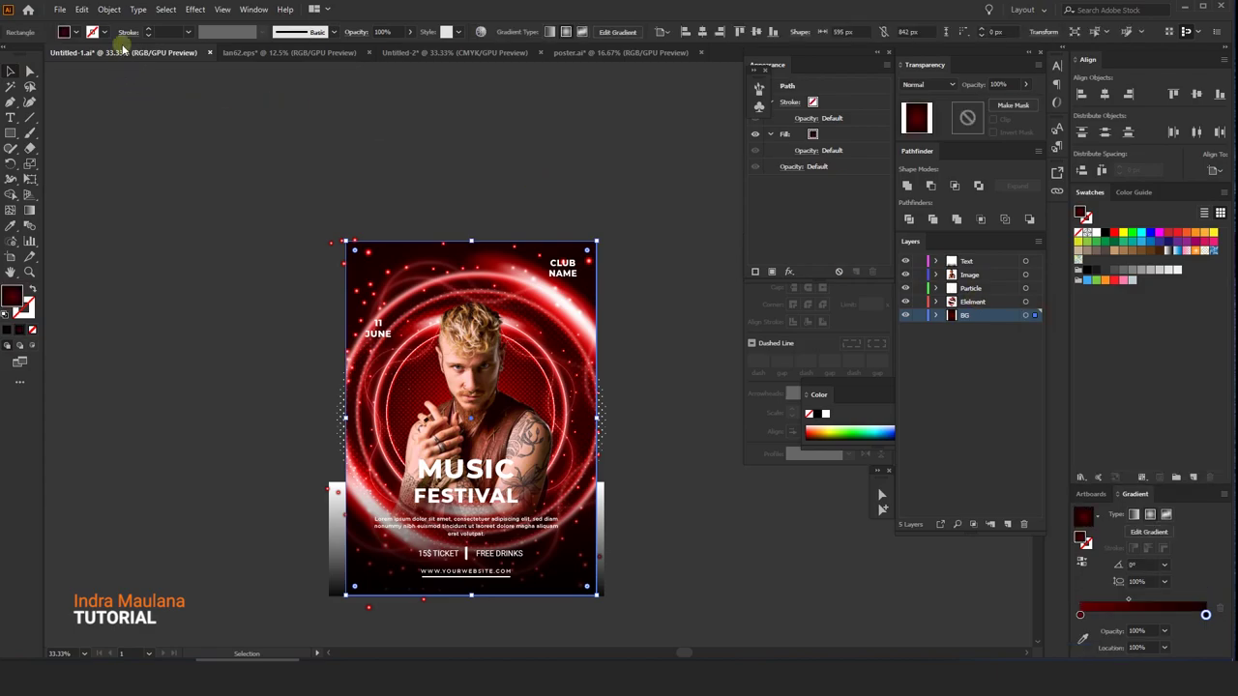
left_click(82, 10)
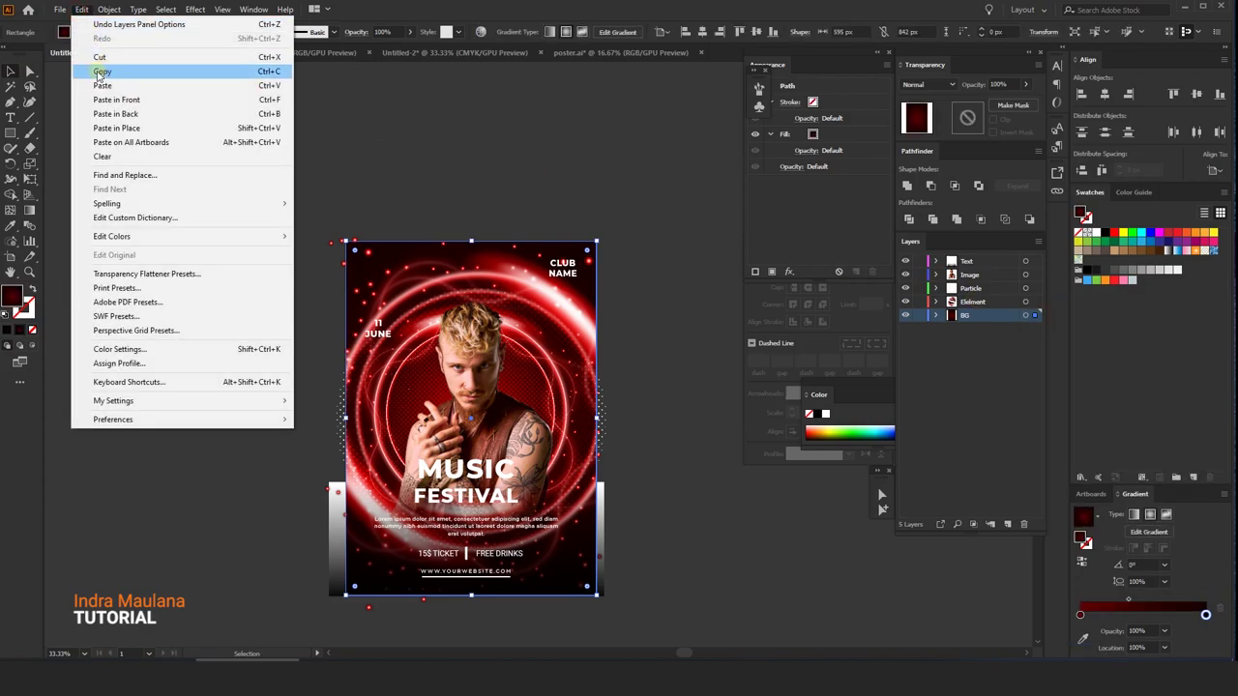
left_click(98, 72)
Paste the background copy in place on the Text layer.
left_click(967, 261)
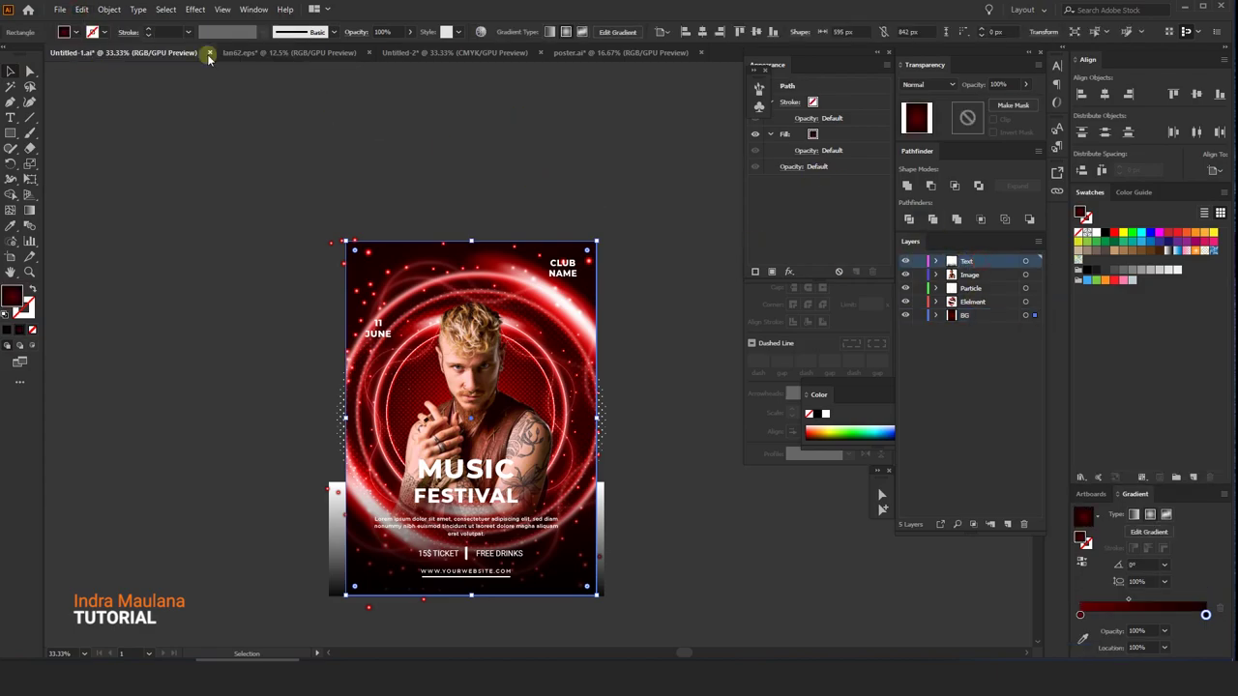
left_click(85, 9)
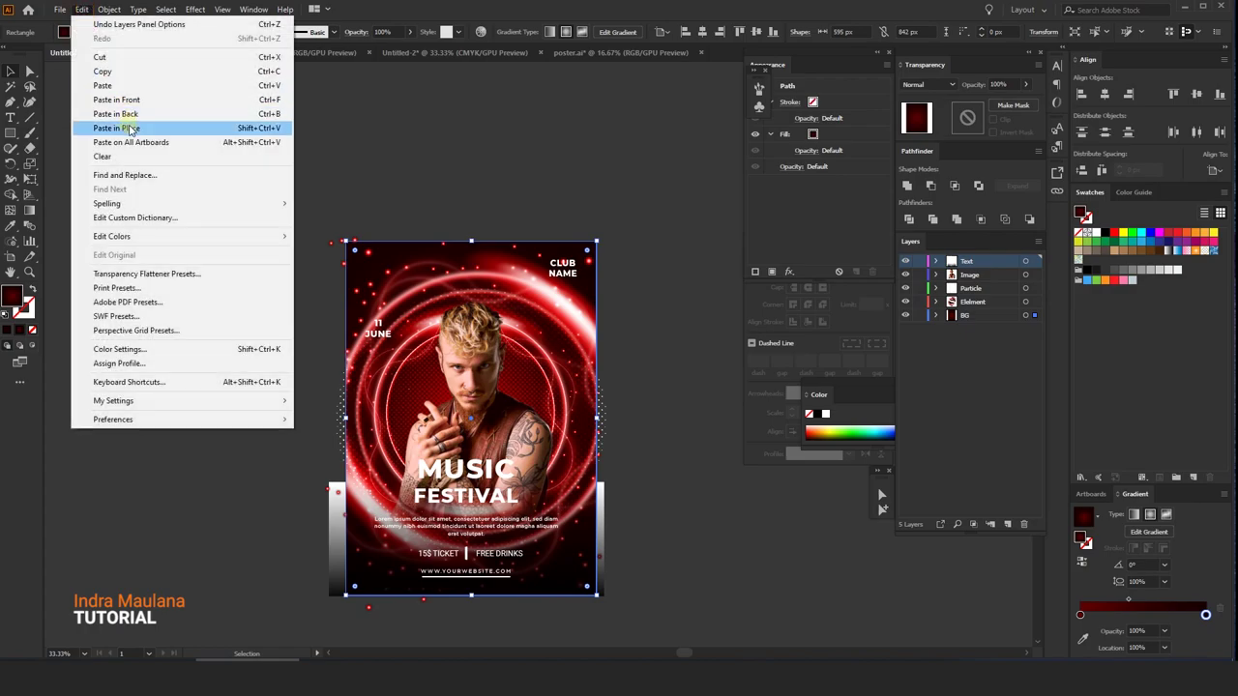
left_click(130, 129)
left_click(144, 181)
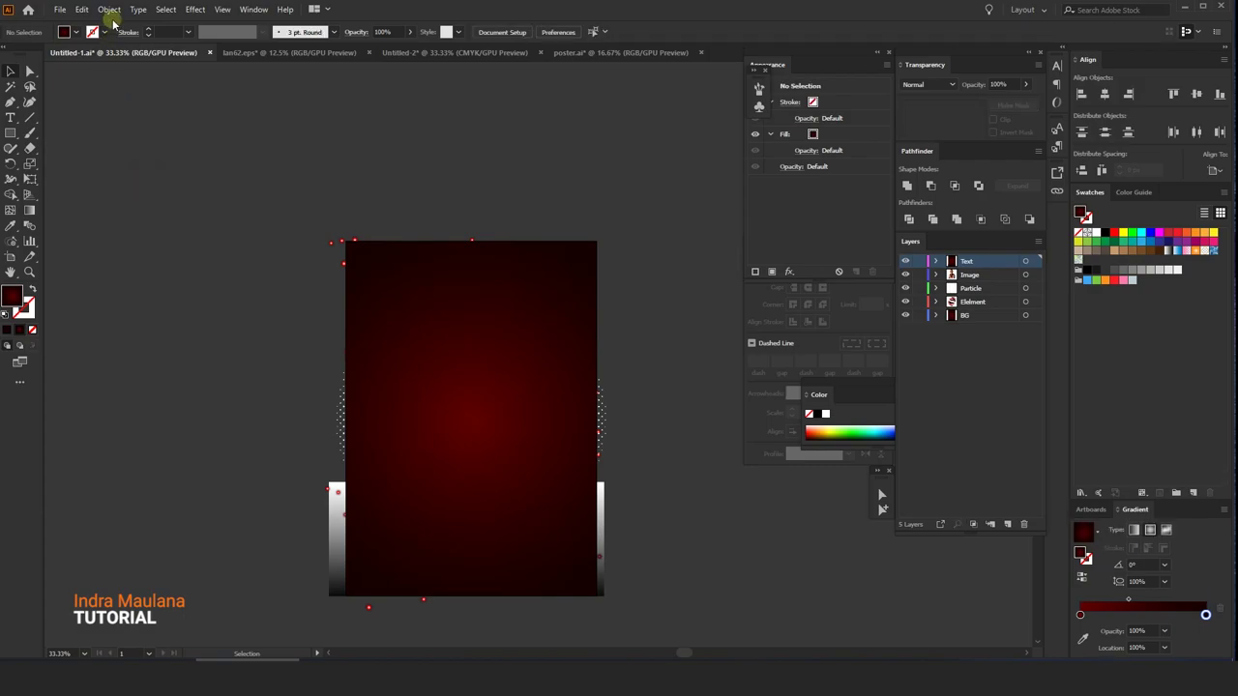
Unlock all artwork and clip everything on the artboard to the pasted rectangle.
left_click(109, 10)
left_click(132, 113)
left_click_drag(240, 156, 696, 622)
right_click(500, 352)
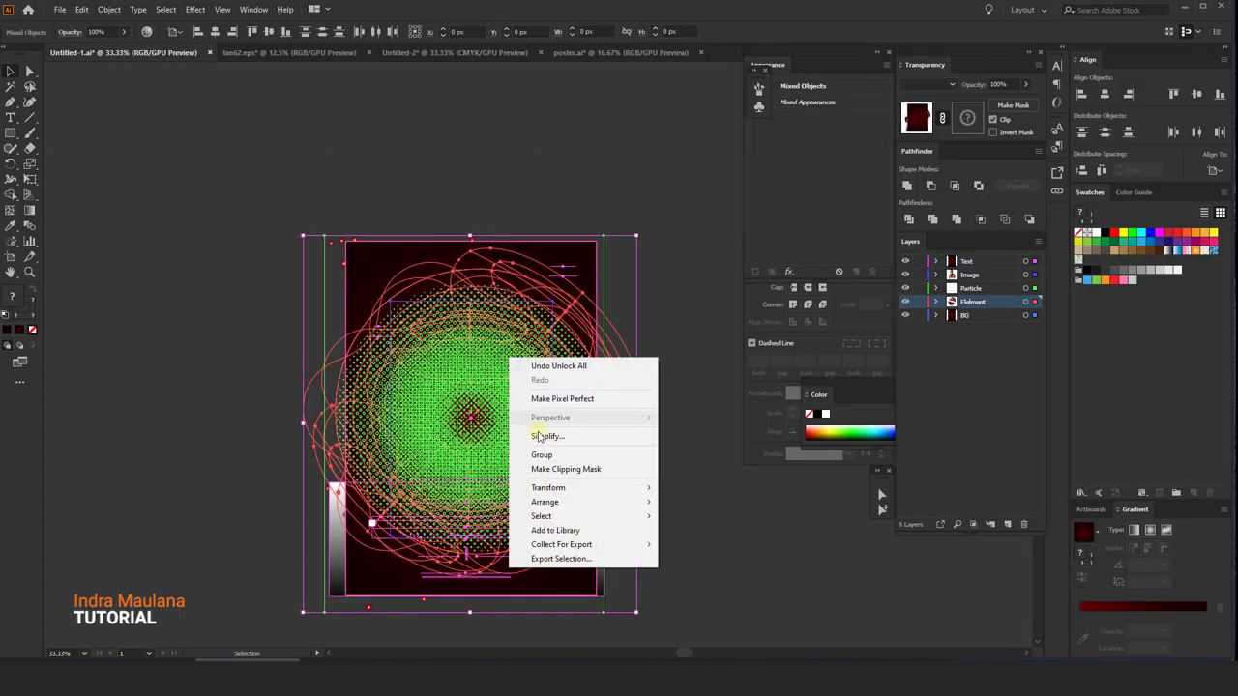
left_click(548, 471)
left_click(709, 203)
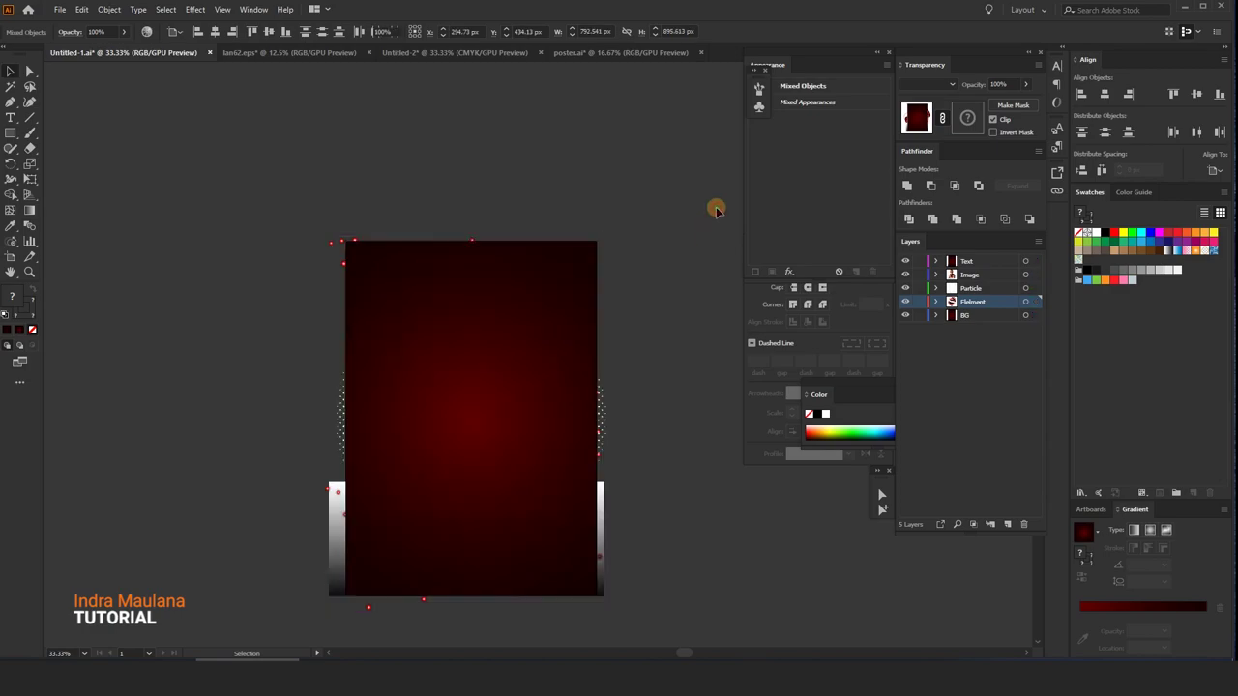
Release the clipping mask on the Element layer's artwork.
left_click(977, 289)
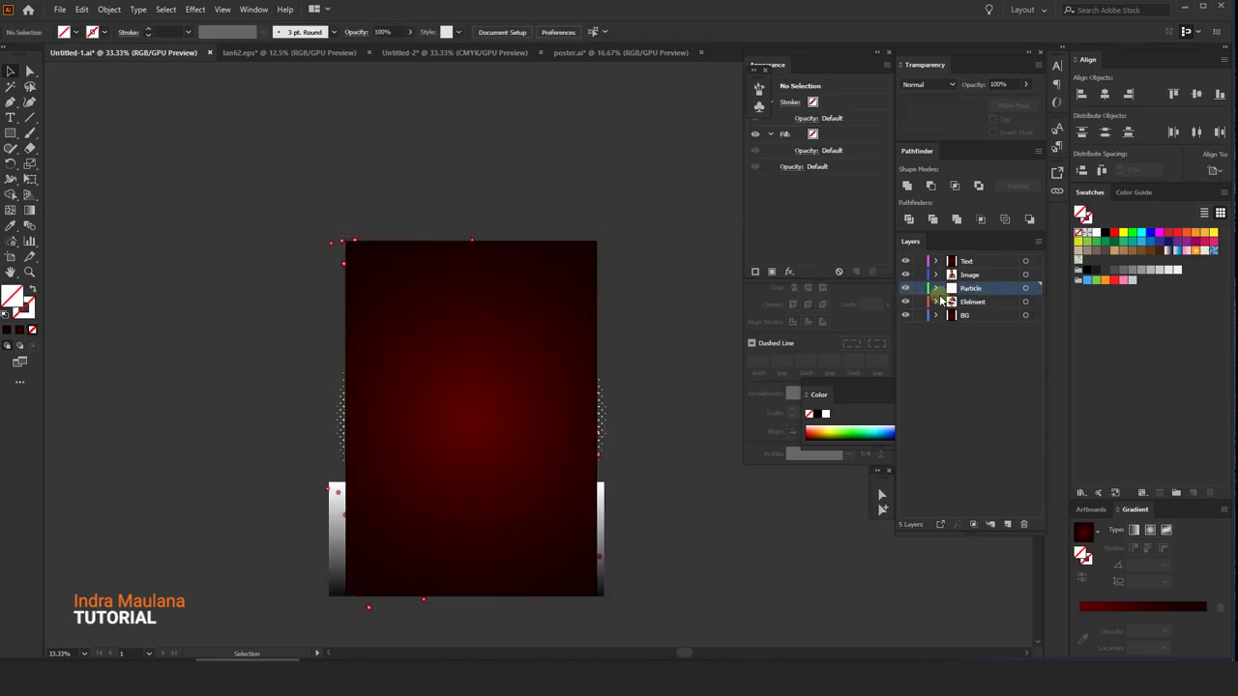
left_click(1000, 304)
left_click(1034, 301)
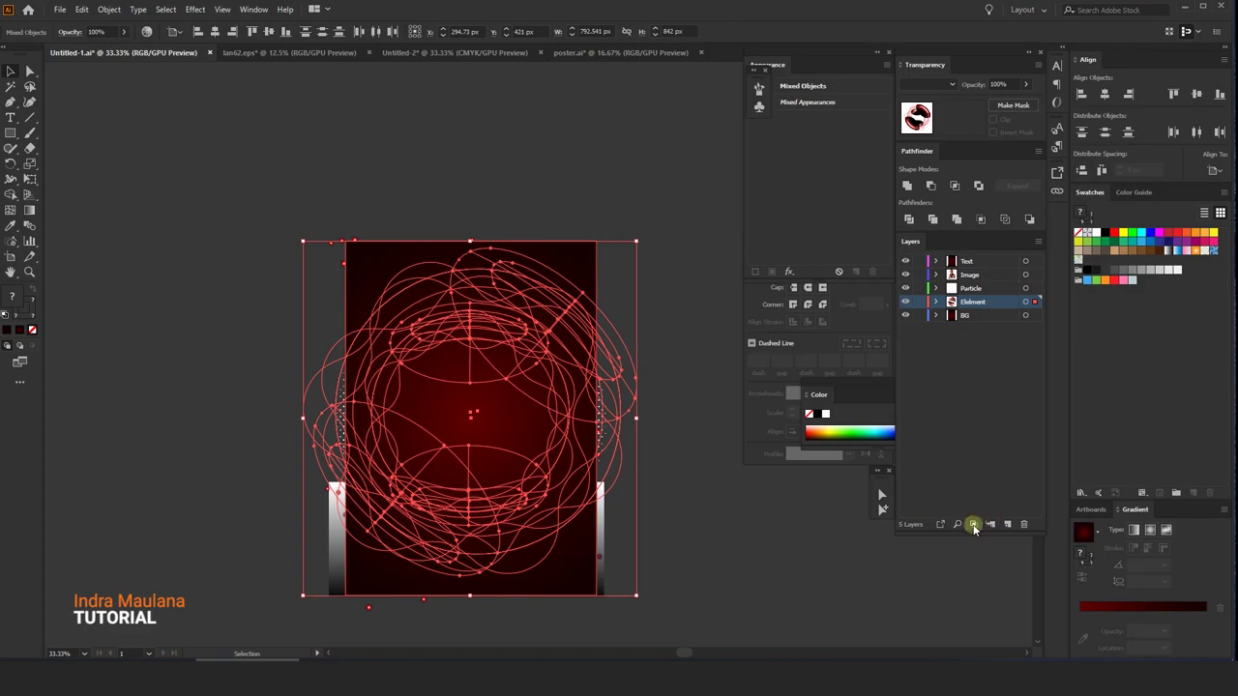
left_click(973, 524)
left_click(619, 199)
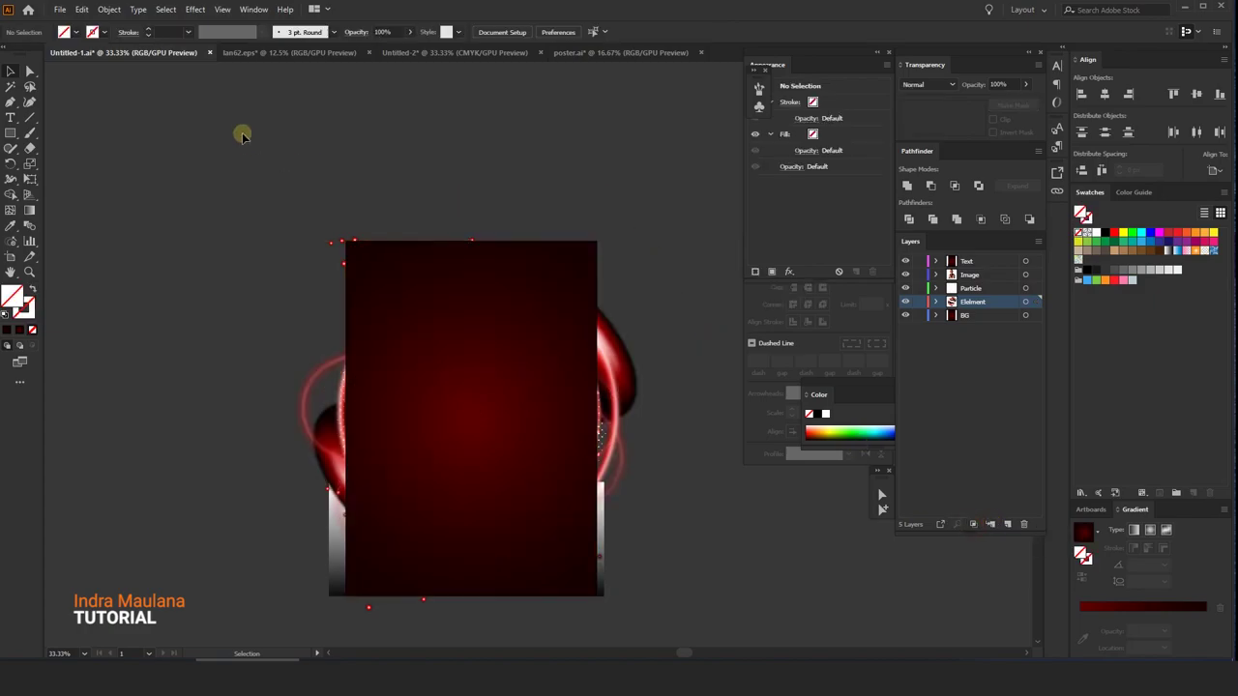
Re-clip all the poster artwork to the background rectangle.
left_click_drag(242, 133, 710, 610)
right_click(498, 372)
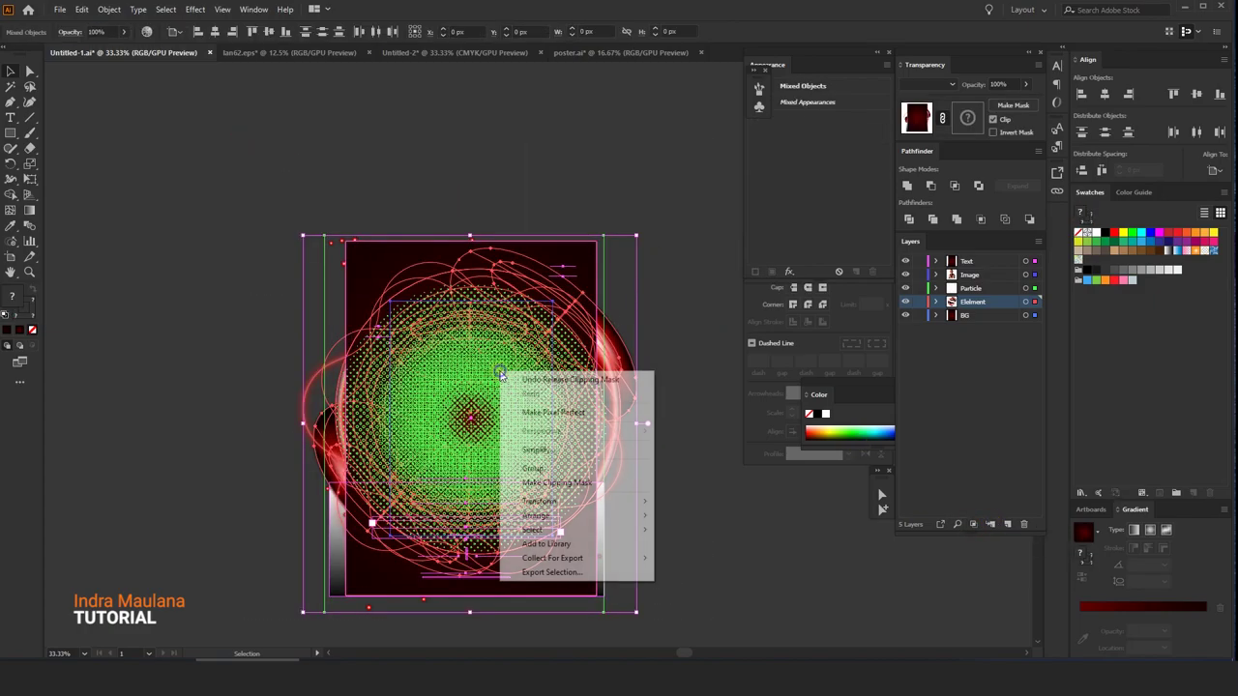
left_click(562, 483)
left_click(694, 258)
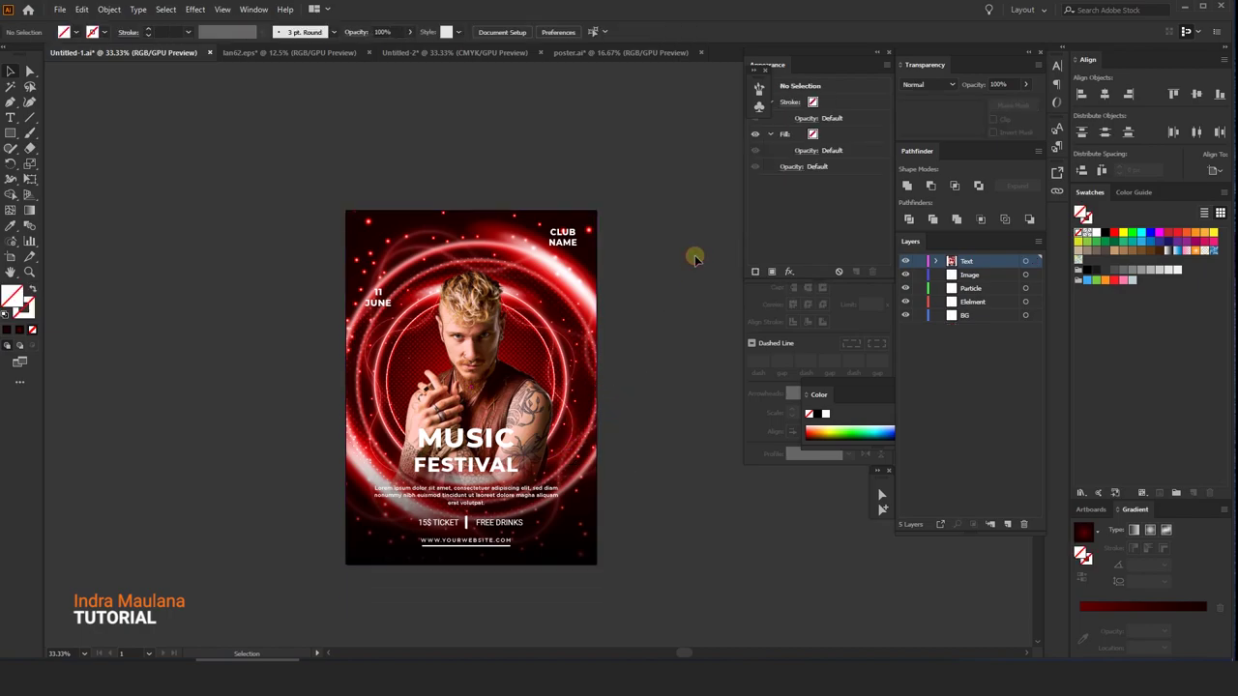
scroll(694, 258, "down", 1)
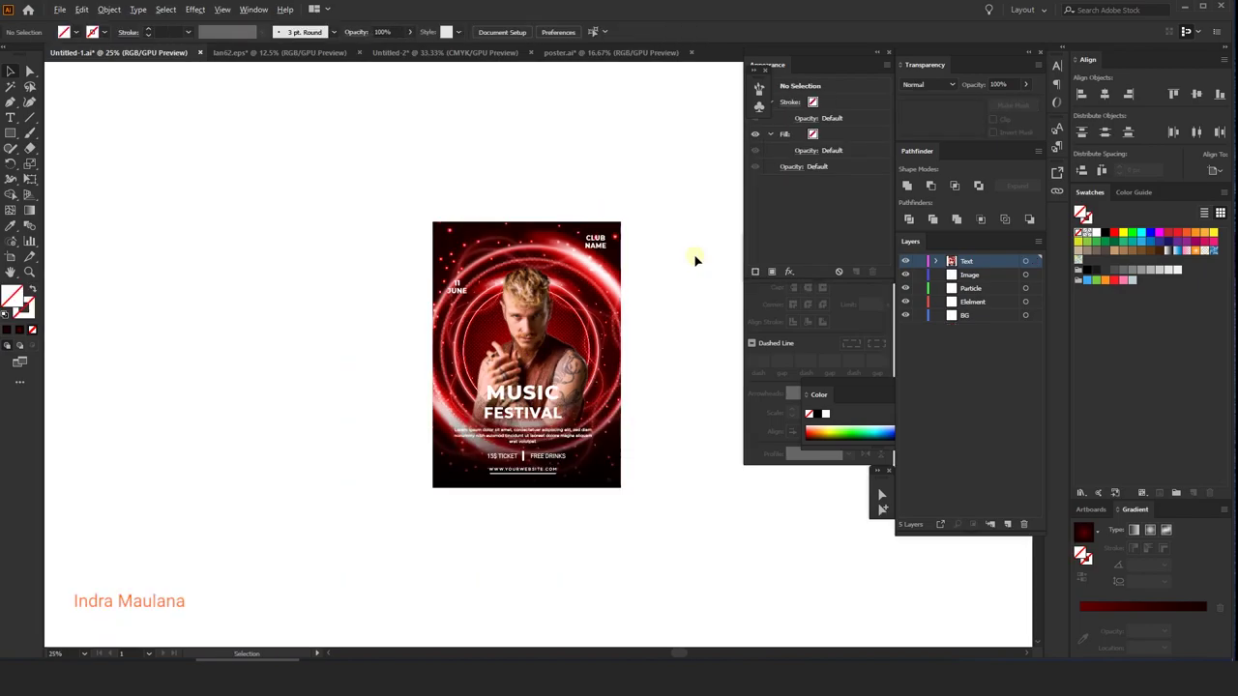
scroll(694, 259, "up", 1)
scroll(681, 359, "up", 1)
scroll(682, 359, "down", 2)
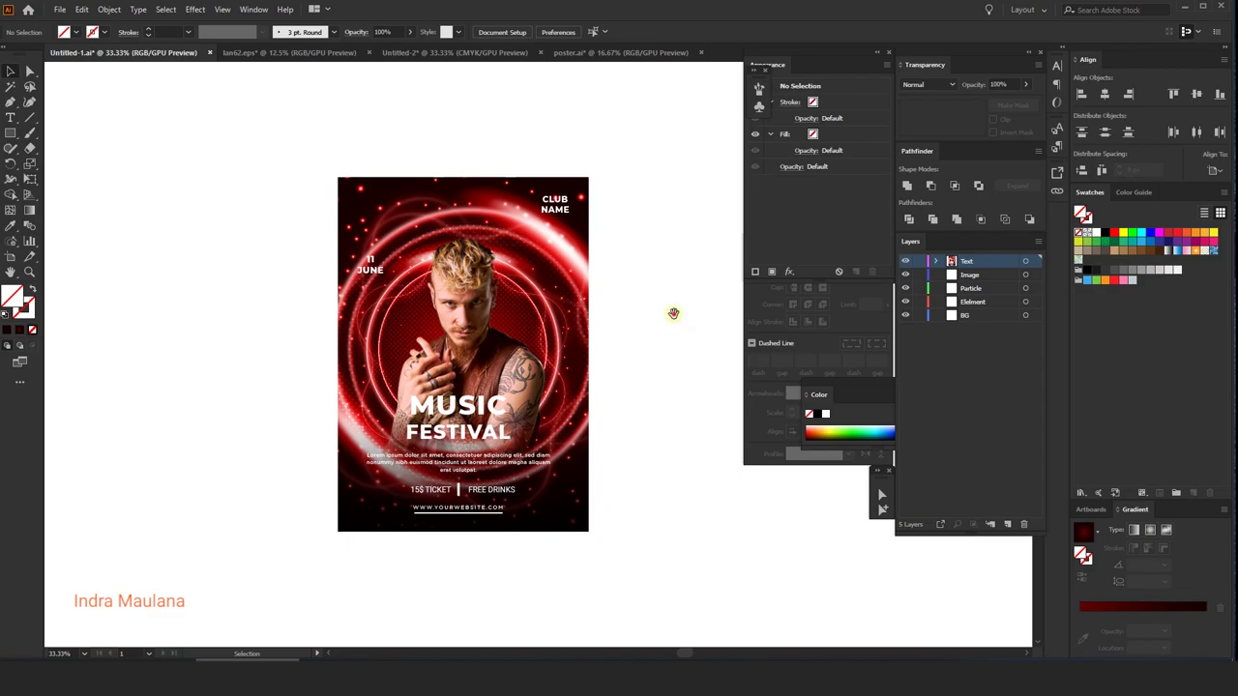
scroll(647, 320, "up", 1)
scroll(647, 320, "up", 1)
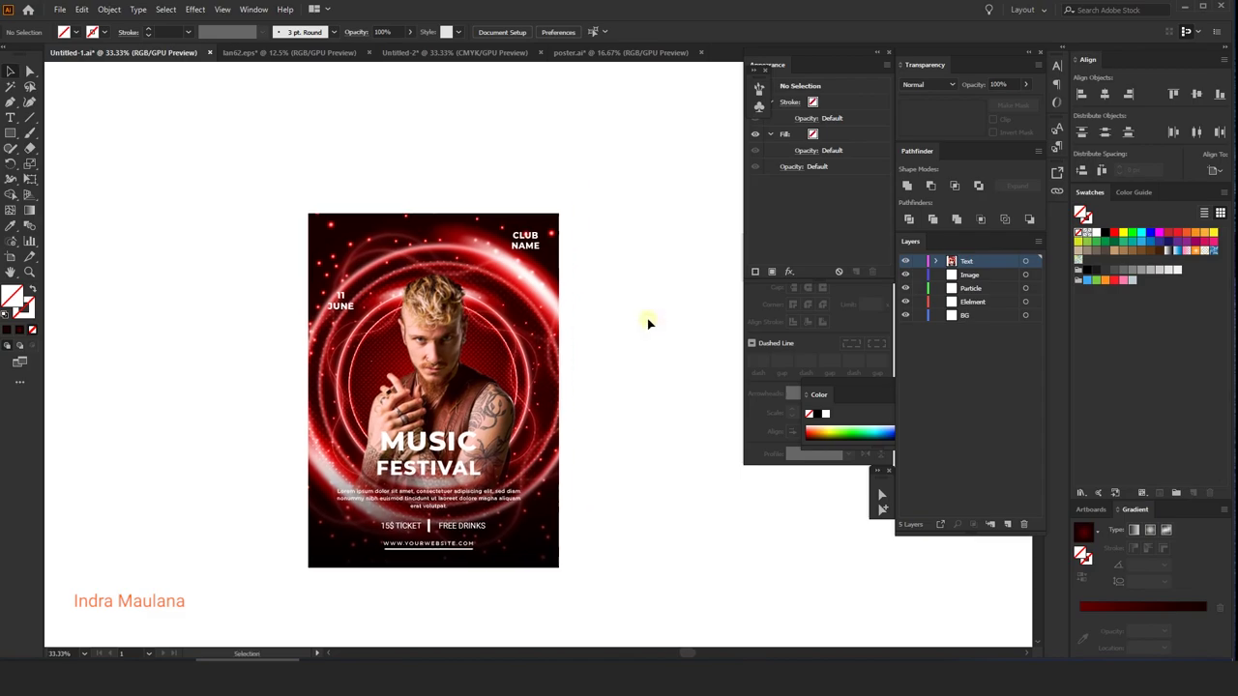